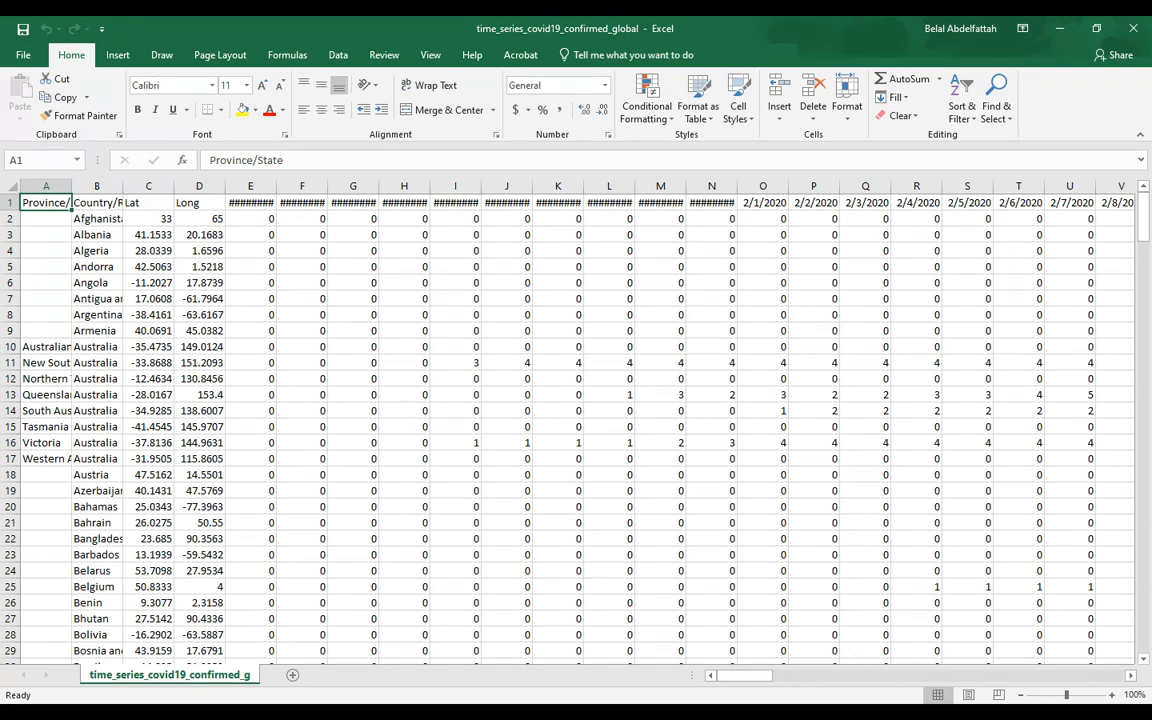
# Step: AutoFit the widths of all columns in the sheet so every header and value fits
pyautogui.click(12, 187)
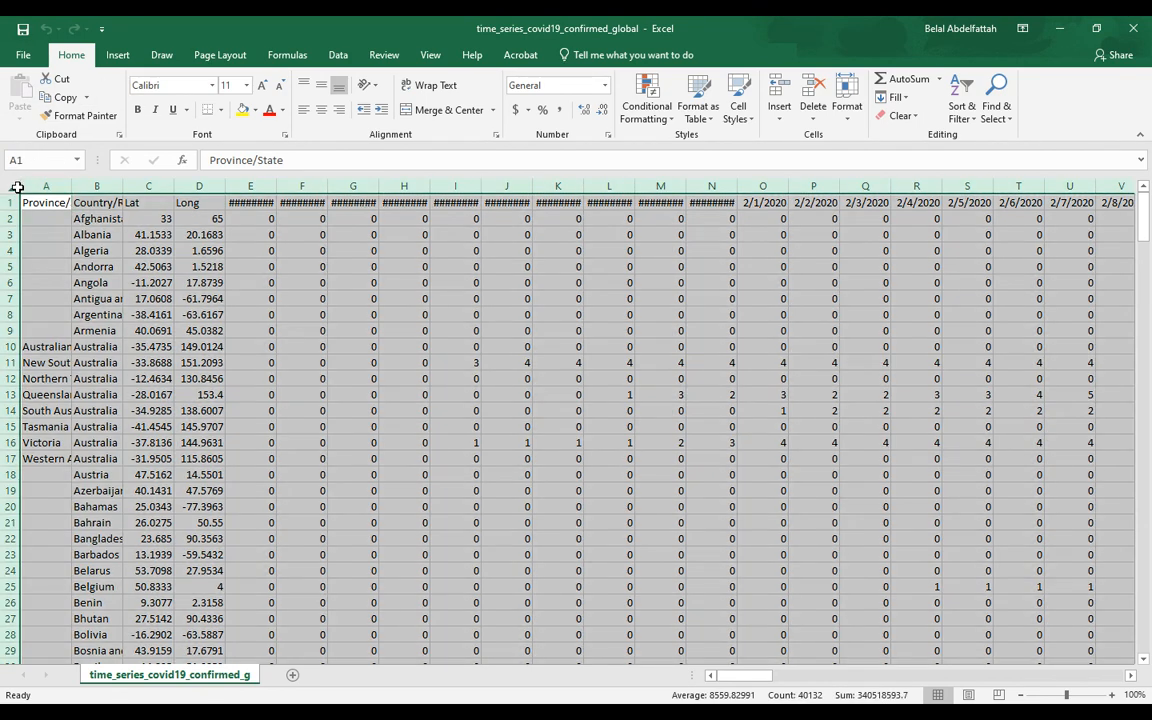
pyautogui.doubleClick(117, 186)
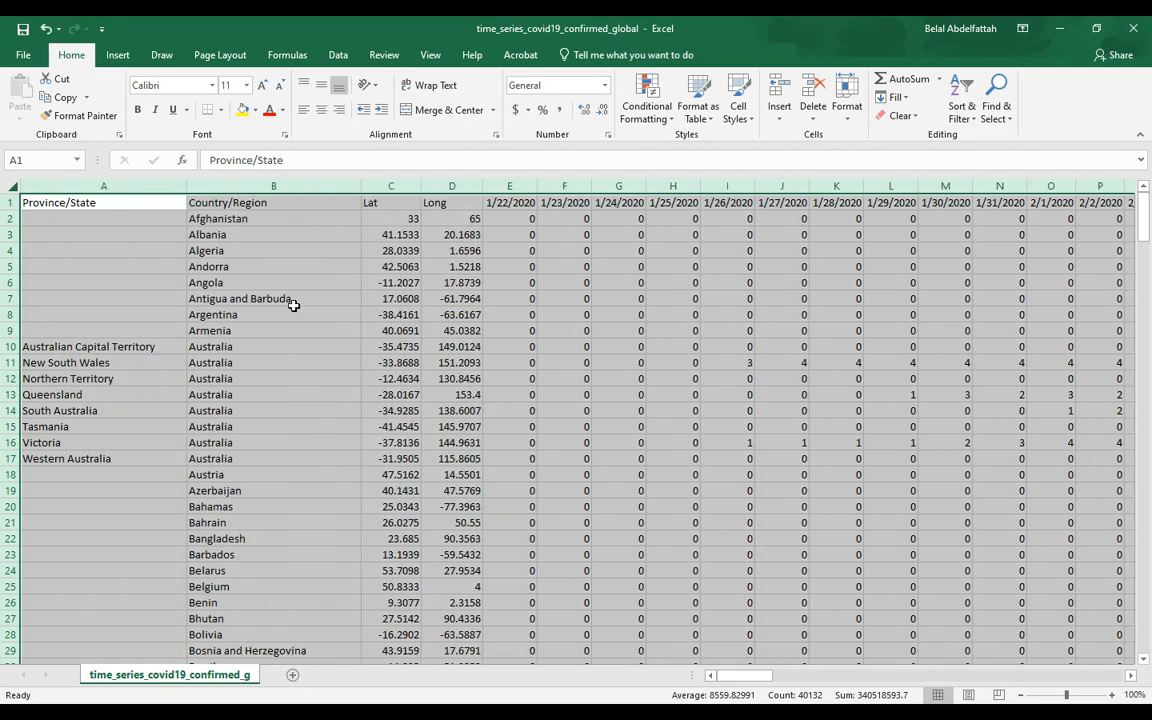
pyautogui.moveTo(290, 314); pyautogui.dragTo(290, 300)
pyautogui.click(150, 207)
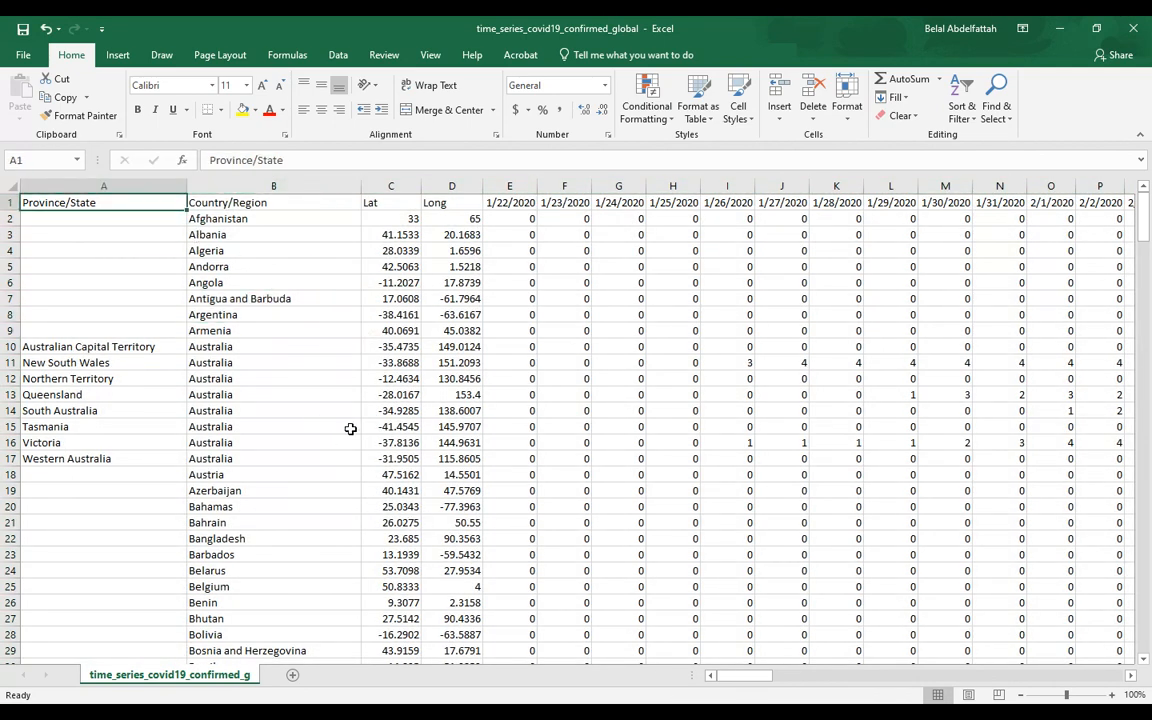
# Step: Examine the header row from Province/State through Lat and Long to the last date column
pyautogui.hotkey('ctrl', 'Right')
pyautogui.hotkey('ctrl', 'Left')
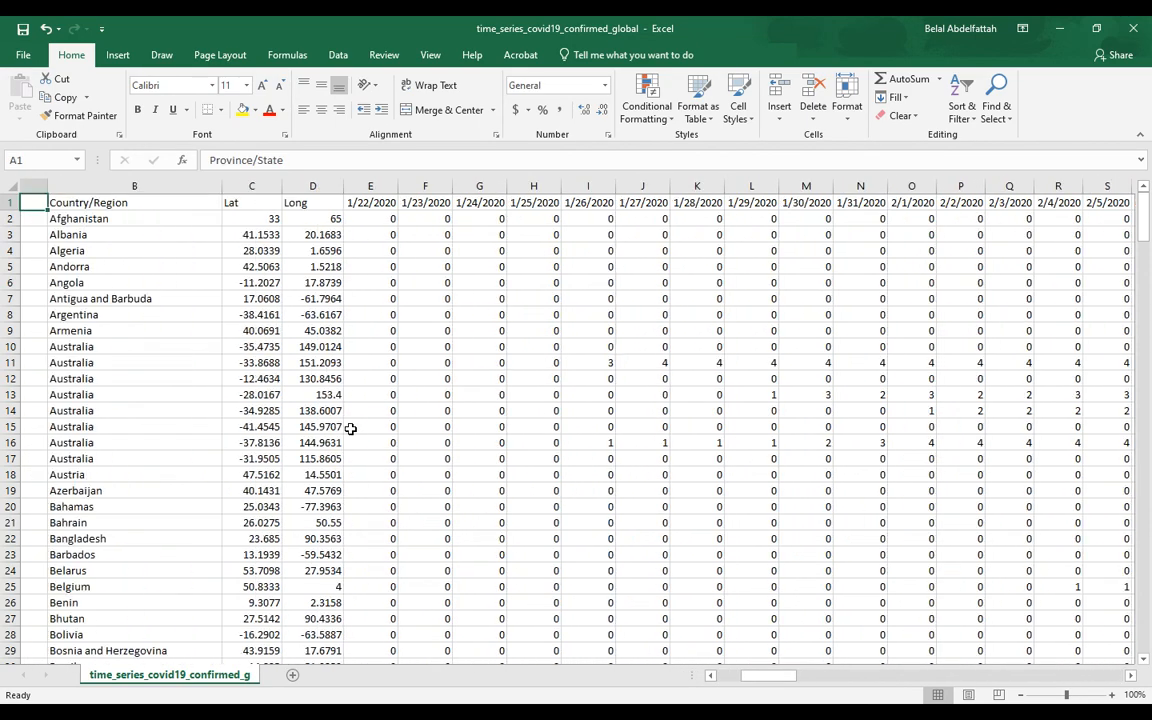
pyautogui.press('Right')
pyautogui.press('Right')
pyautogui.press('Right')
pyautogui.press('Right')
pyautogui.press('Right')
pyautogui.press('Right')
pyautogui.press('Right')
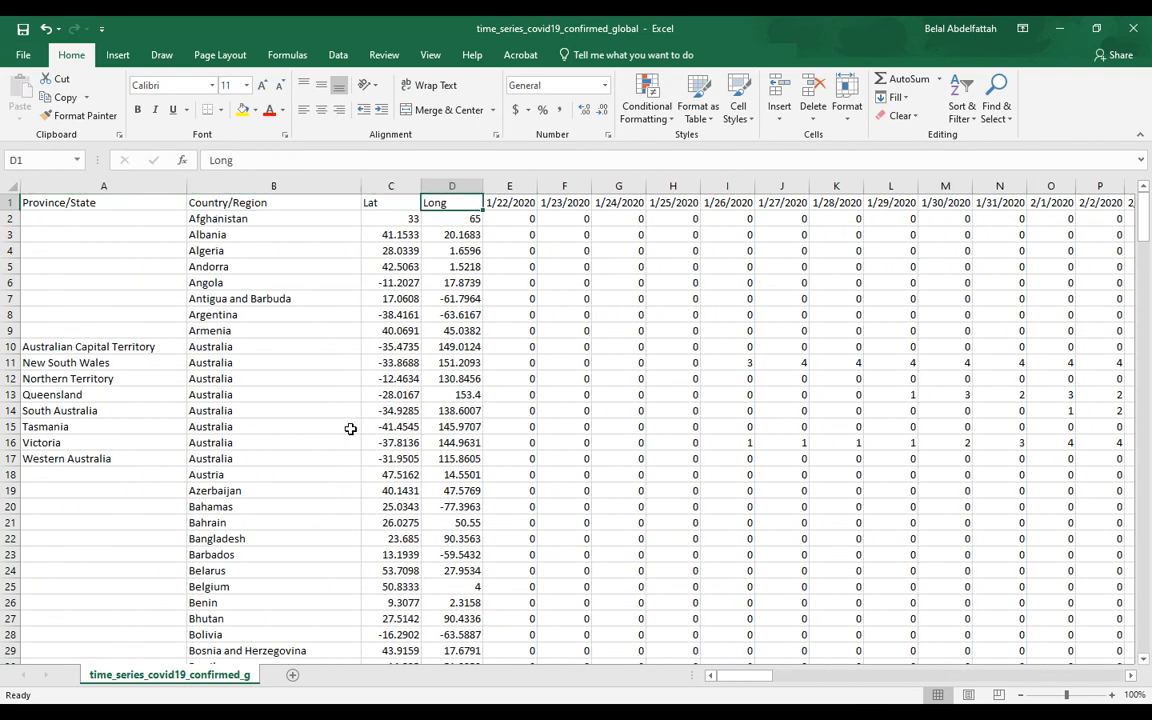
pyautogui.press('Right')
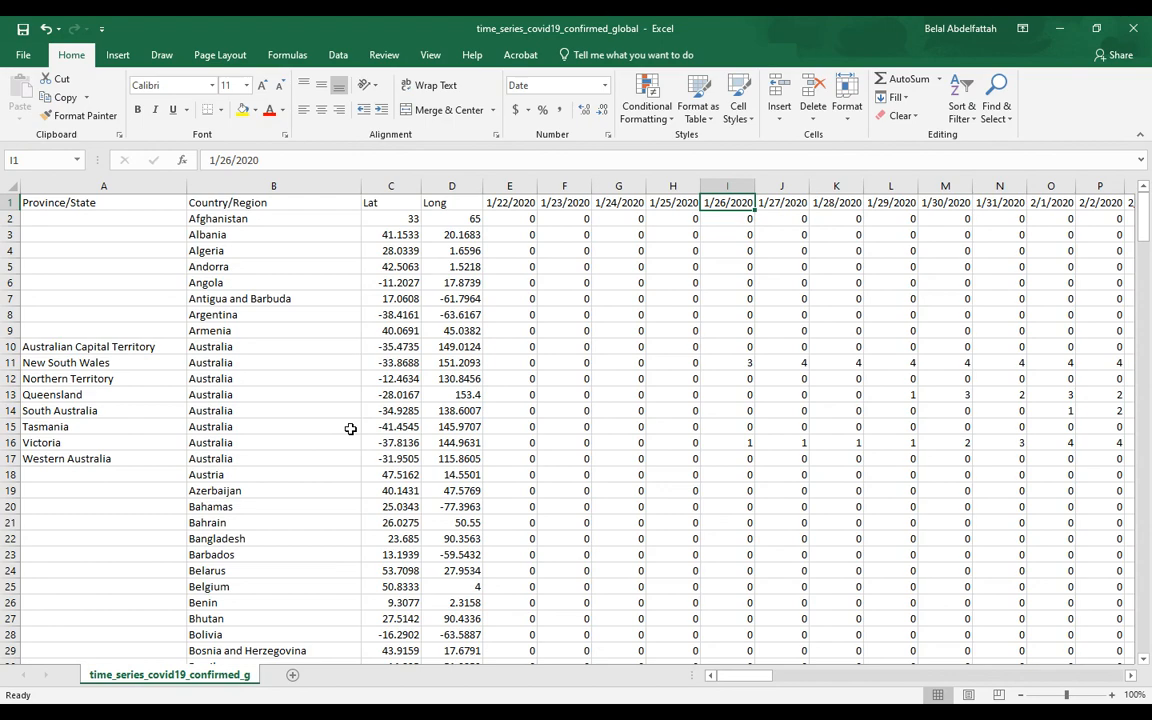
pyautogui.hotkey('ctrl', 'Right')
pyautogui.hotkey('ctrl', 'Left')
pyautogui.press('Right')
pyautogui.press('Right')
pyautogui.press('Right')
pyautogui.press('Right')
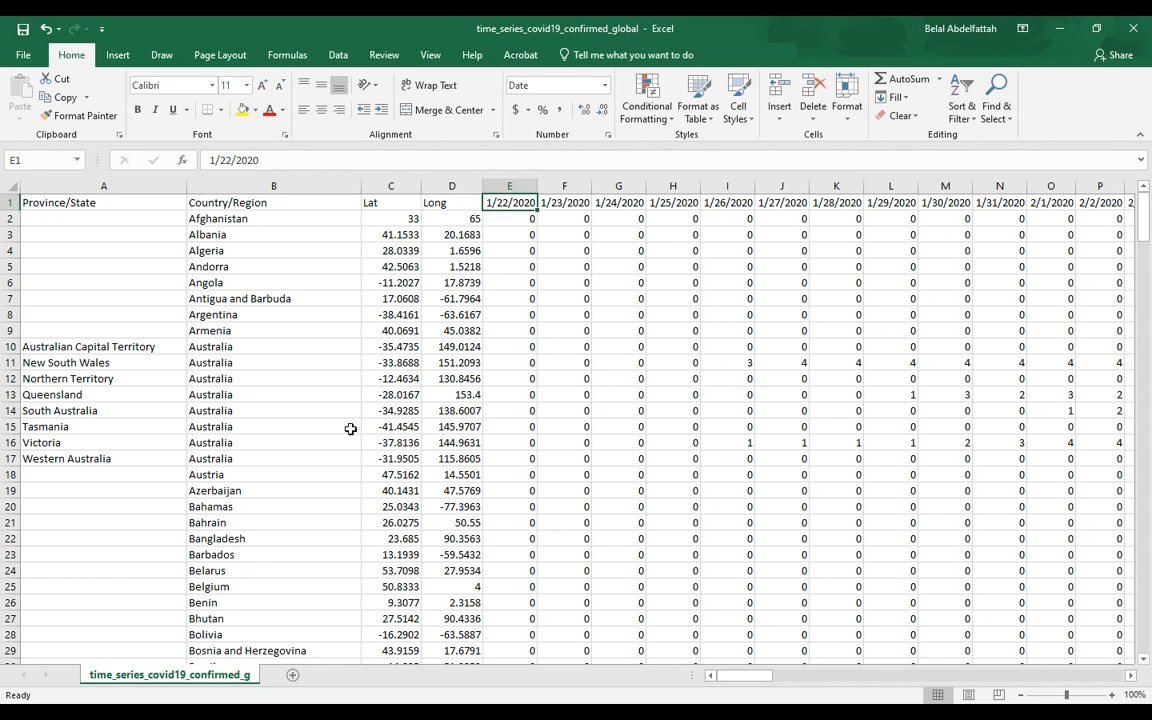
pyautogui.hotkey('ctrl', 'Left')
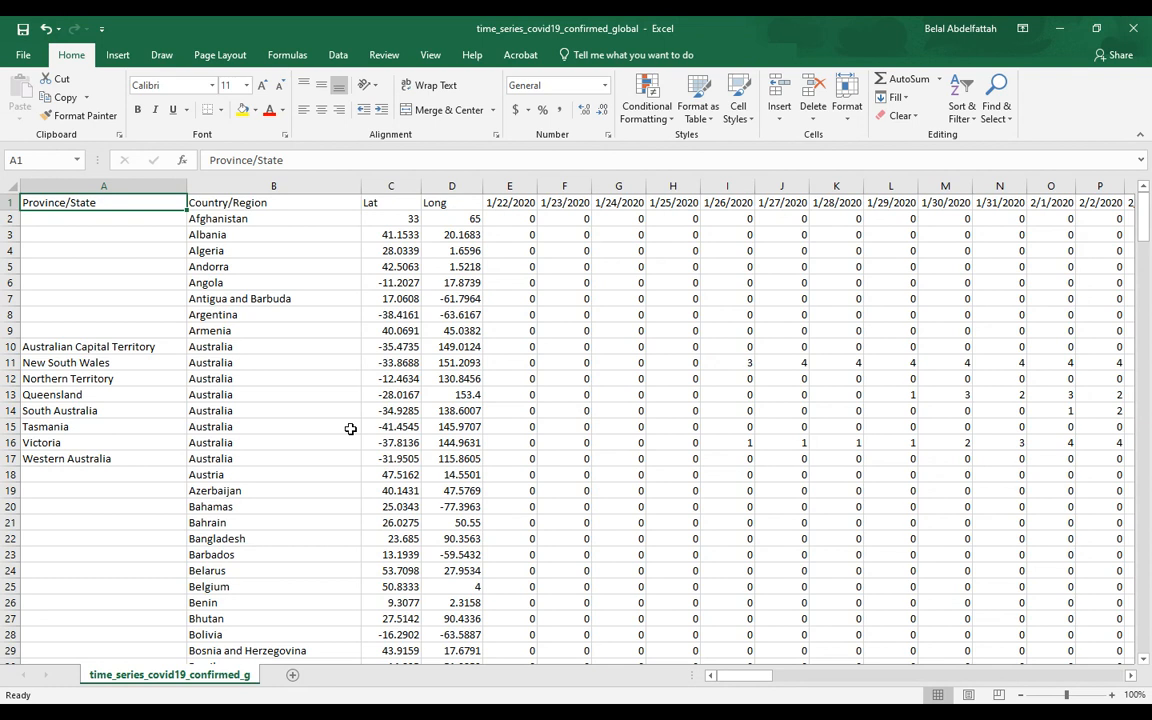
# Step: Go down the Province/State column from its header to Tasmania to examine its entries
pyautogui.press('Down')
pyautogui.press('Down')
pyautogui.press('Down')
pyautogui.press('Down')
pyautogui.press('Down')
pyautogui.press('Down')
pyautogui.press('Down')
pyautogui.press('Down')
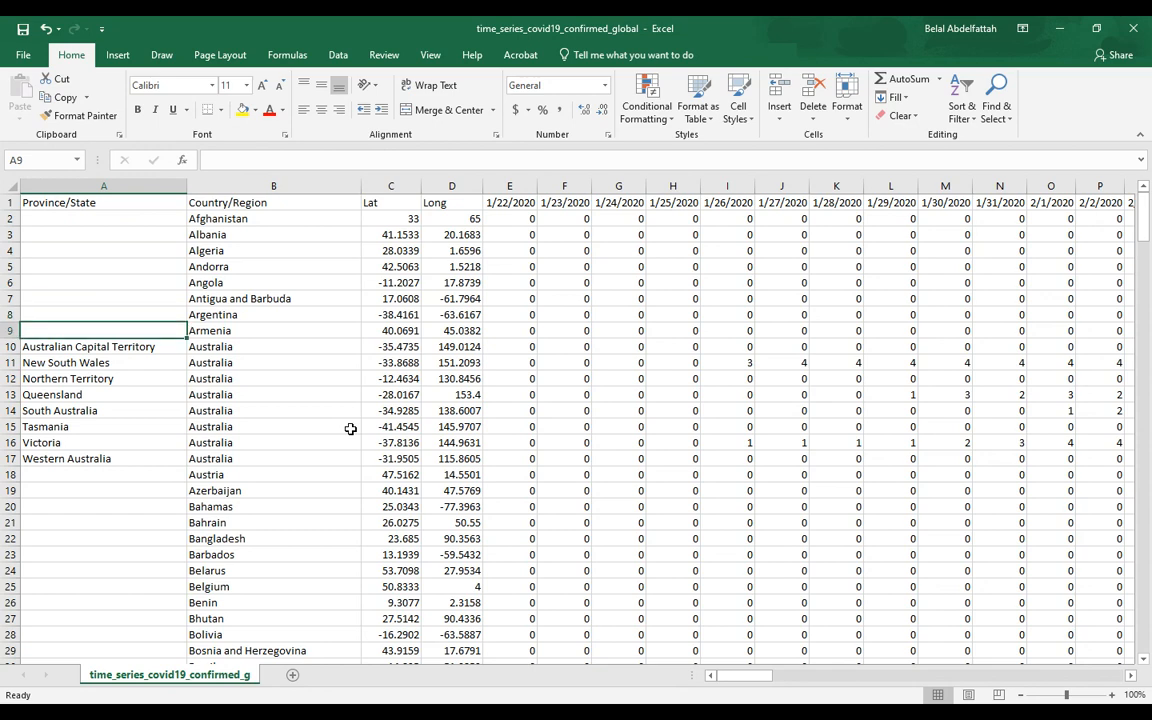
pyautogui.press('Down')
pyautogui.press('Down')
pyautogui.press('Down')
pyautogui.press('Down')
pyautogui.press('Down')
pyautogui.press('Down')
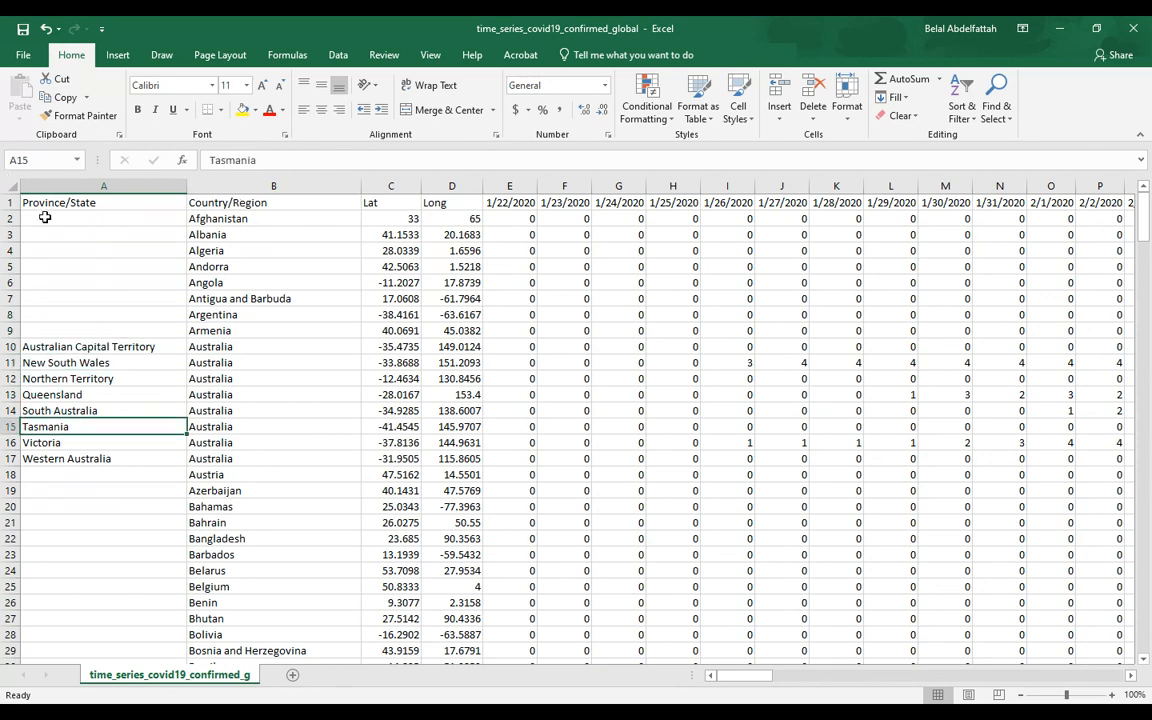
# Step: Inspect the individual data rows for Afghanistan, Albania, Algeria and Andorra to see what each row represents
pyautogui.click(9, 218)
pyautogui.click(6, 234)
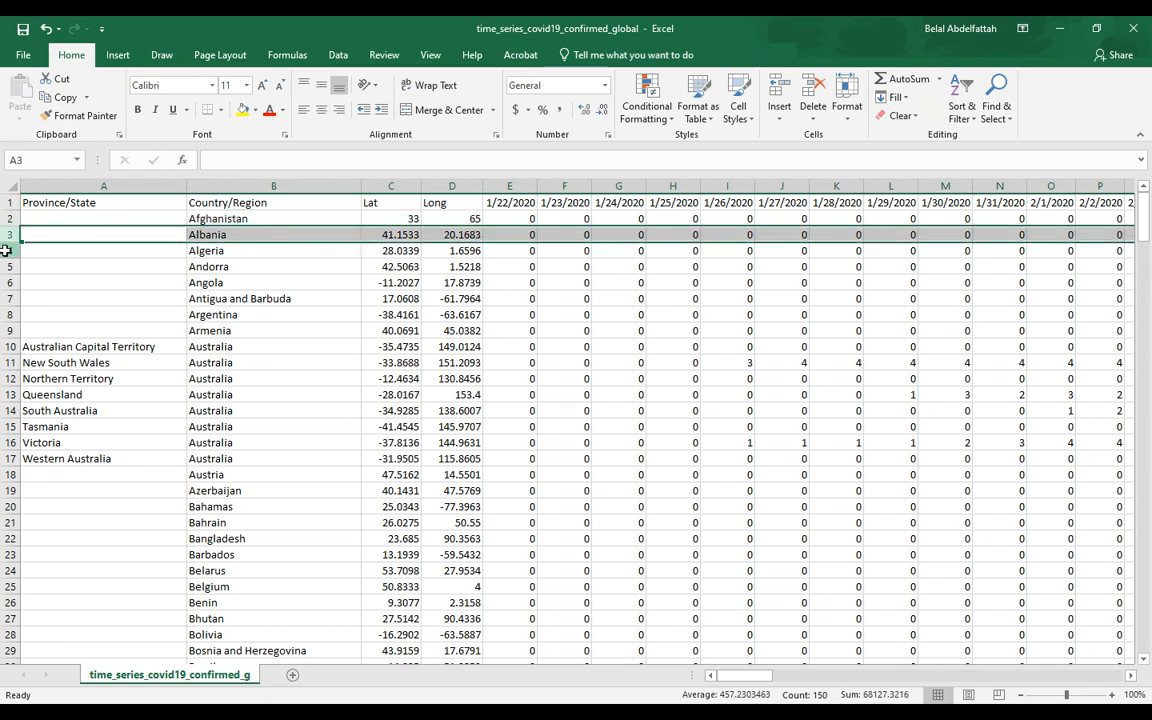
pyautogui.click(6, 250)
pyautogui.click(6, 267)
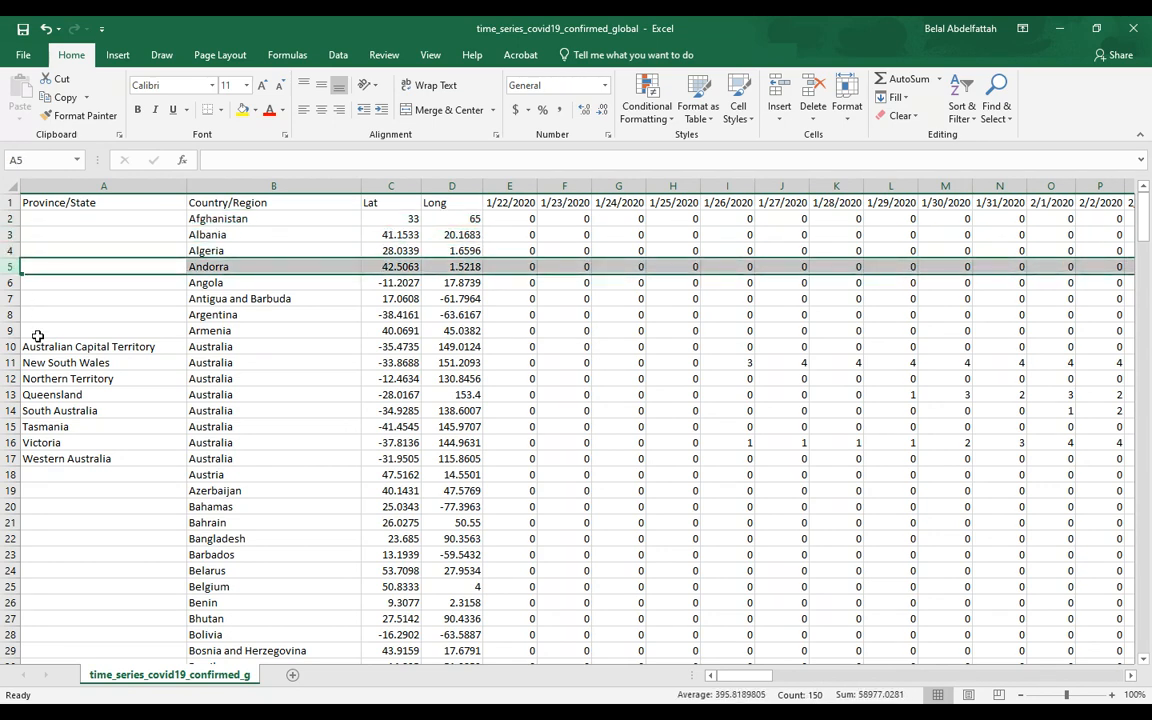
pyautogui.click(172, 380)
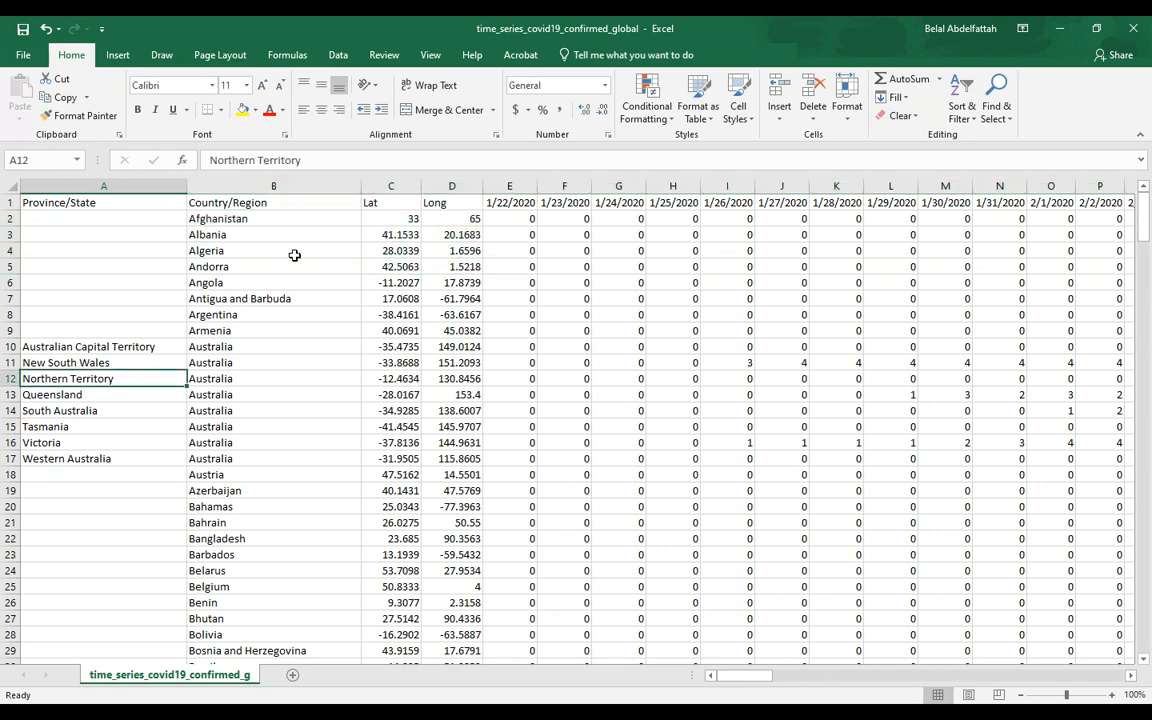
pyautogui.click(8, 218)
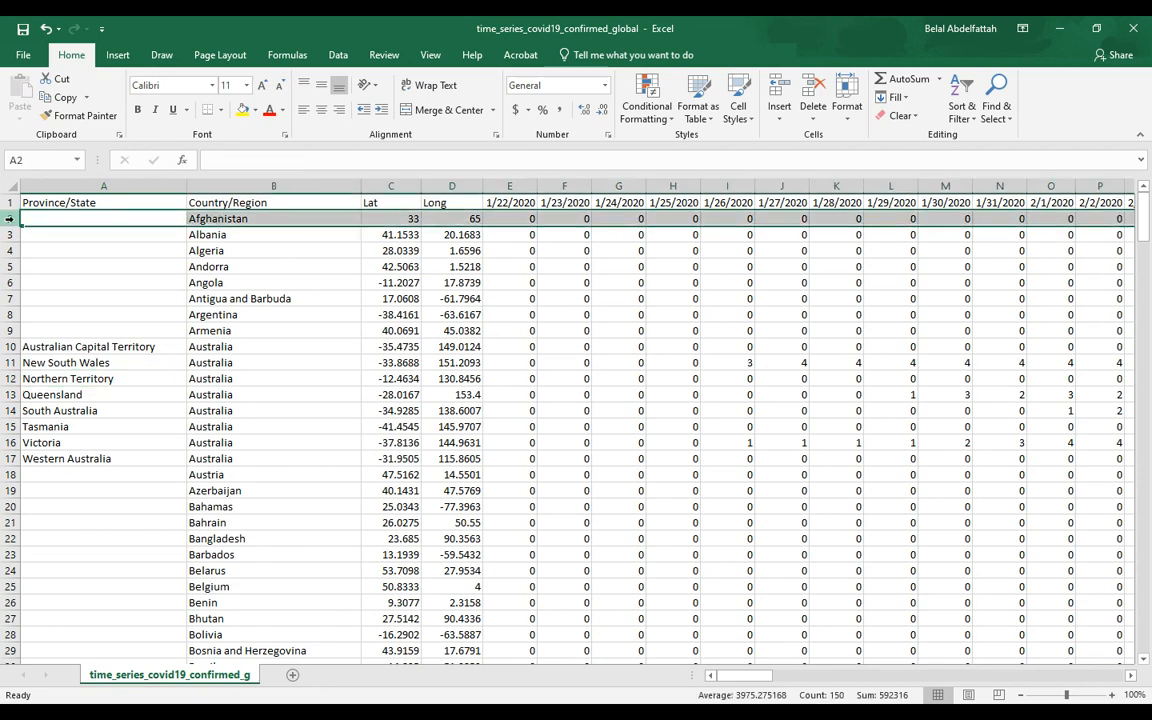
pyautogui.click(215, 219)
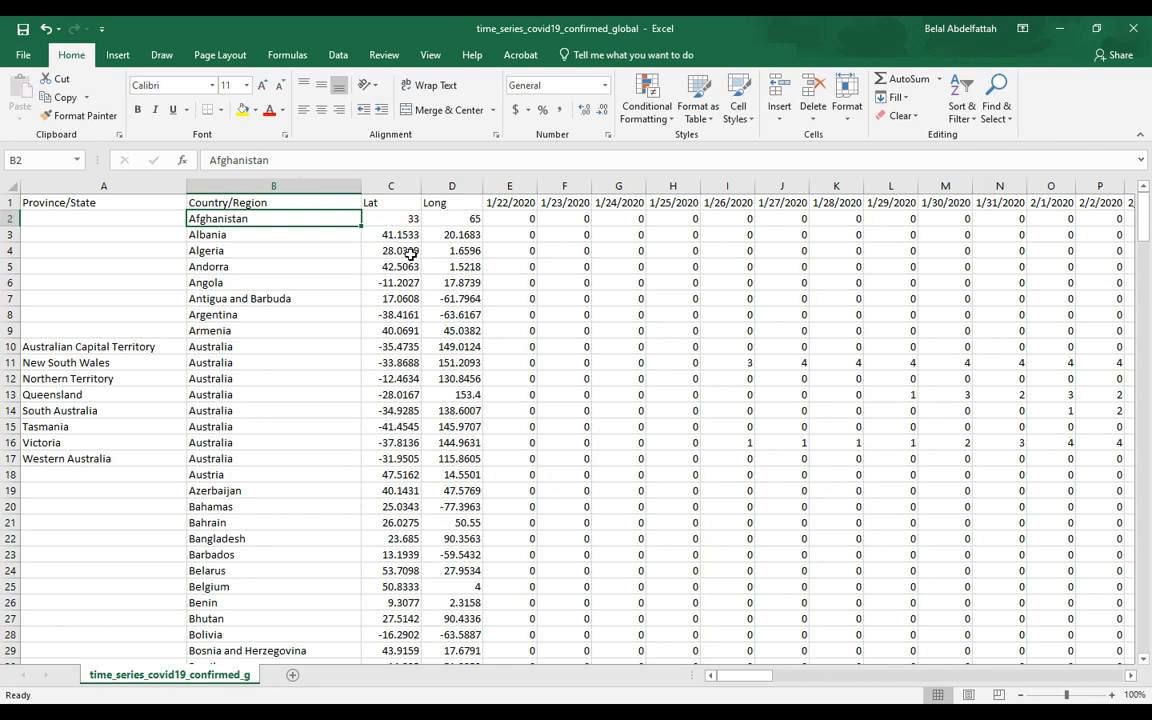
# Step: Examine Afghanistan's daily confirmed cases in row 2 from 1/22/2020 to the last recorded date
pyautogui.click(512, 219)
pyautogui.press('Right')
pyautogui.press('Right')
pyautogui.press('Right')
pyautogui.press('Right')
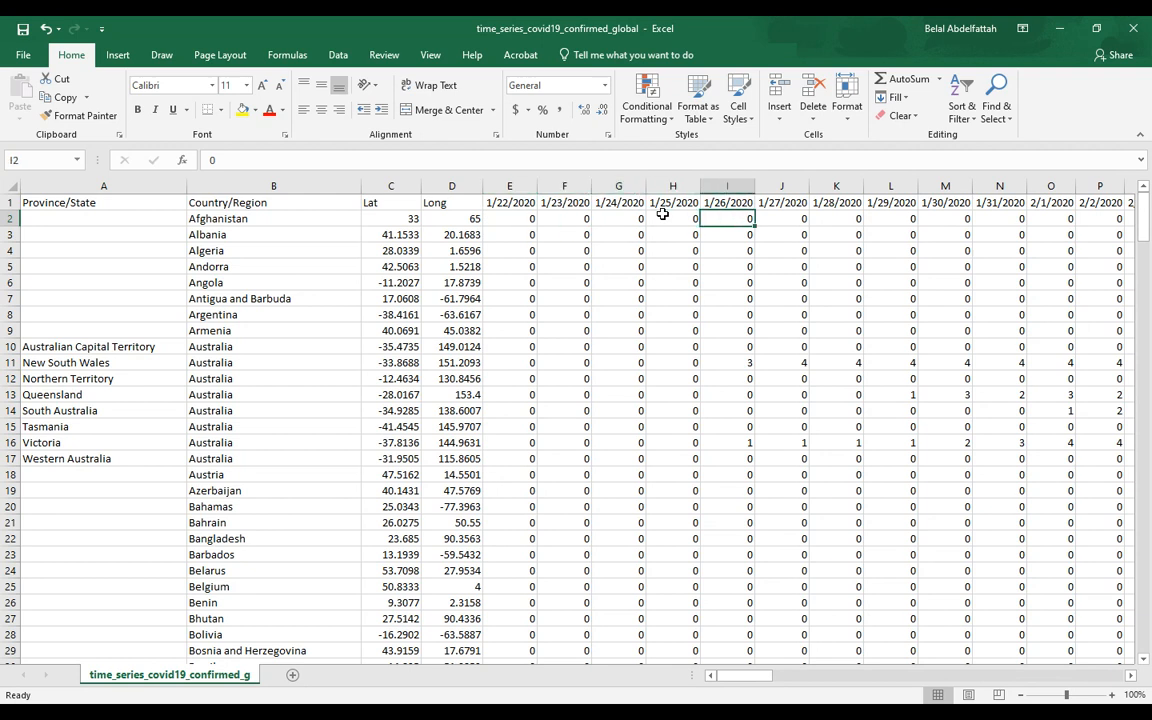
pyautogui.press('Left')
pyautogui.press('Left')
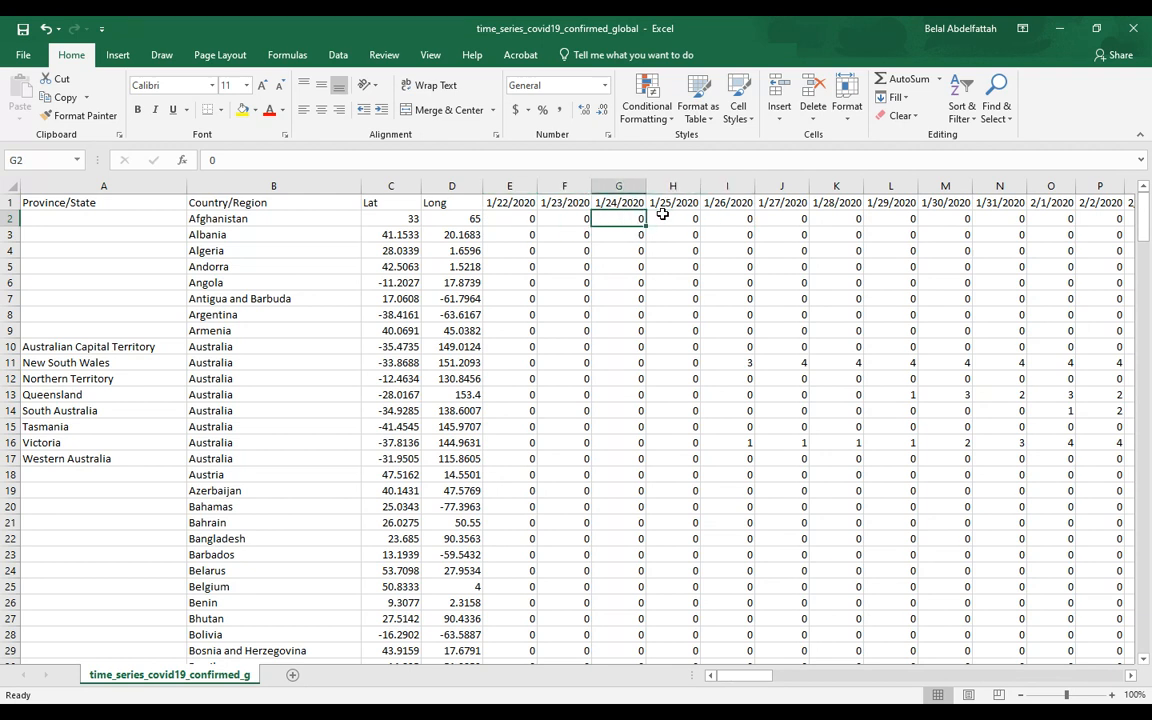
pyautogui.press('Left')
pyautogui.press('Left')
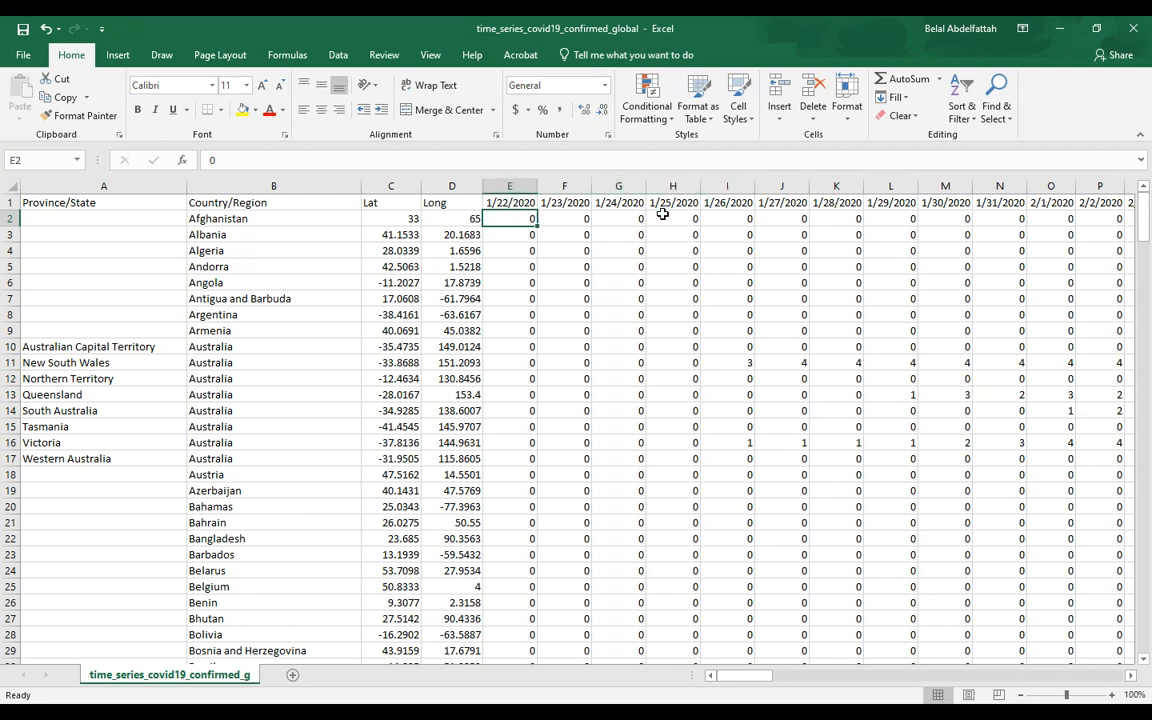
pyautogui.hotkey('ctrl', 'Right')
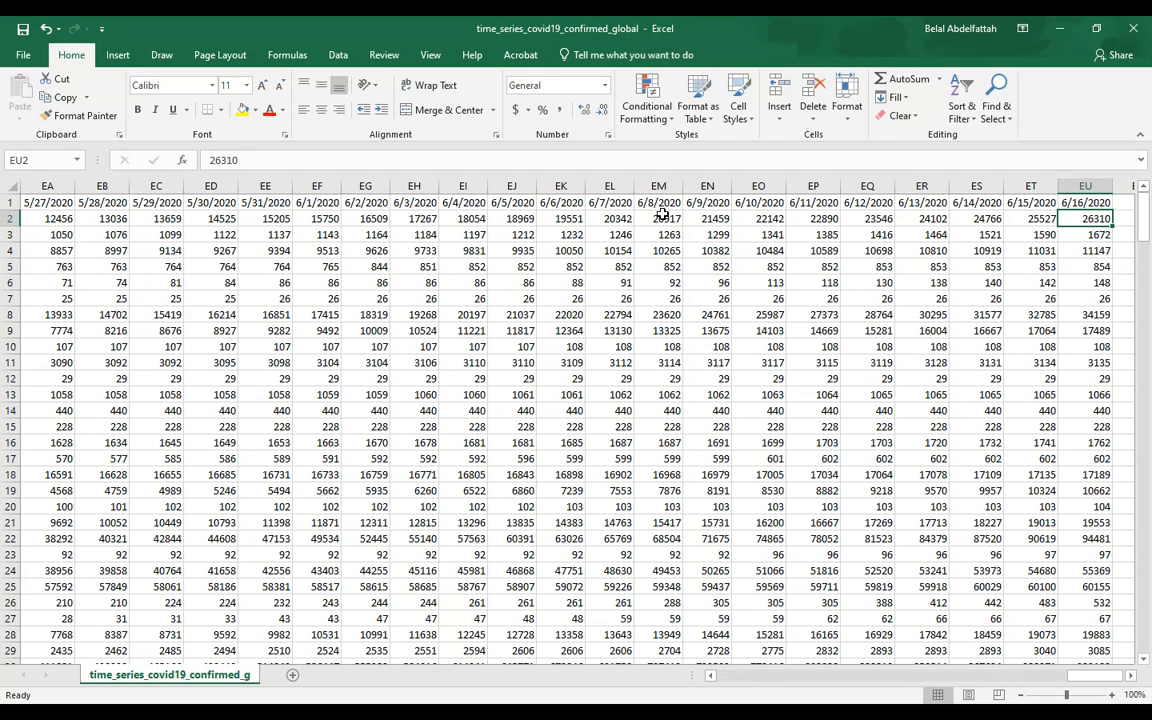
pyautogui.hotkey('ctrl', 'Left')
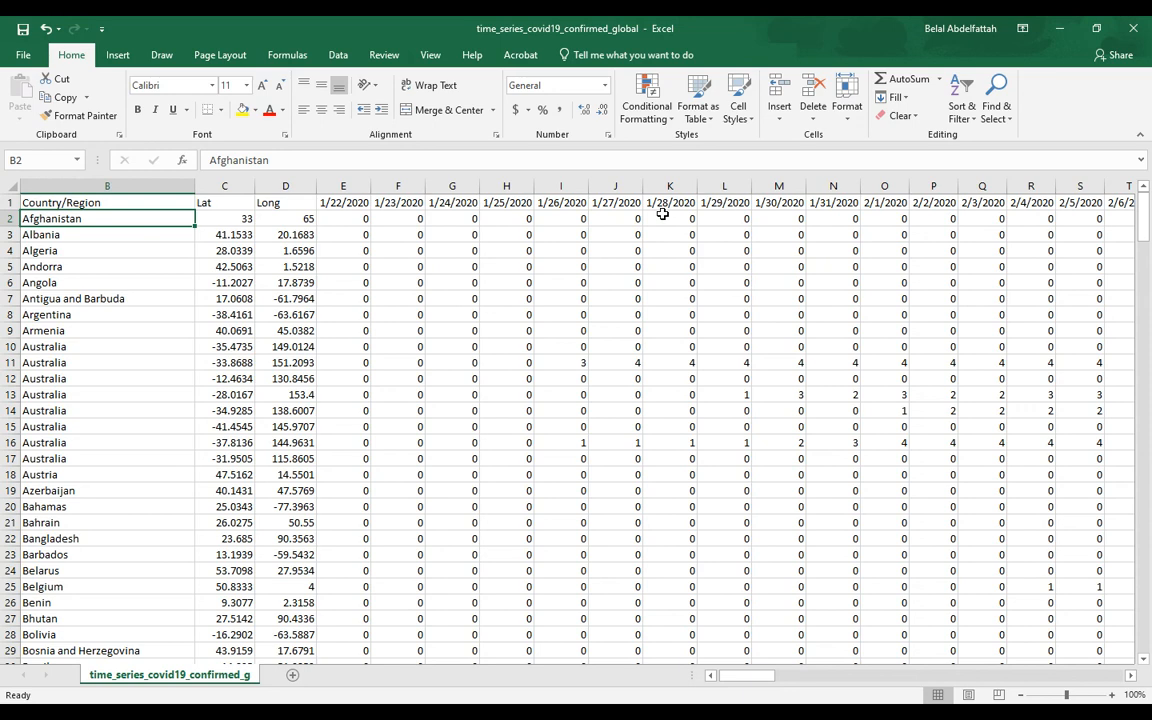
pyautogui.press('Left')
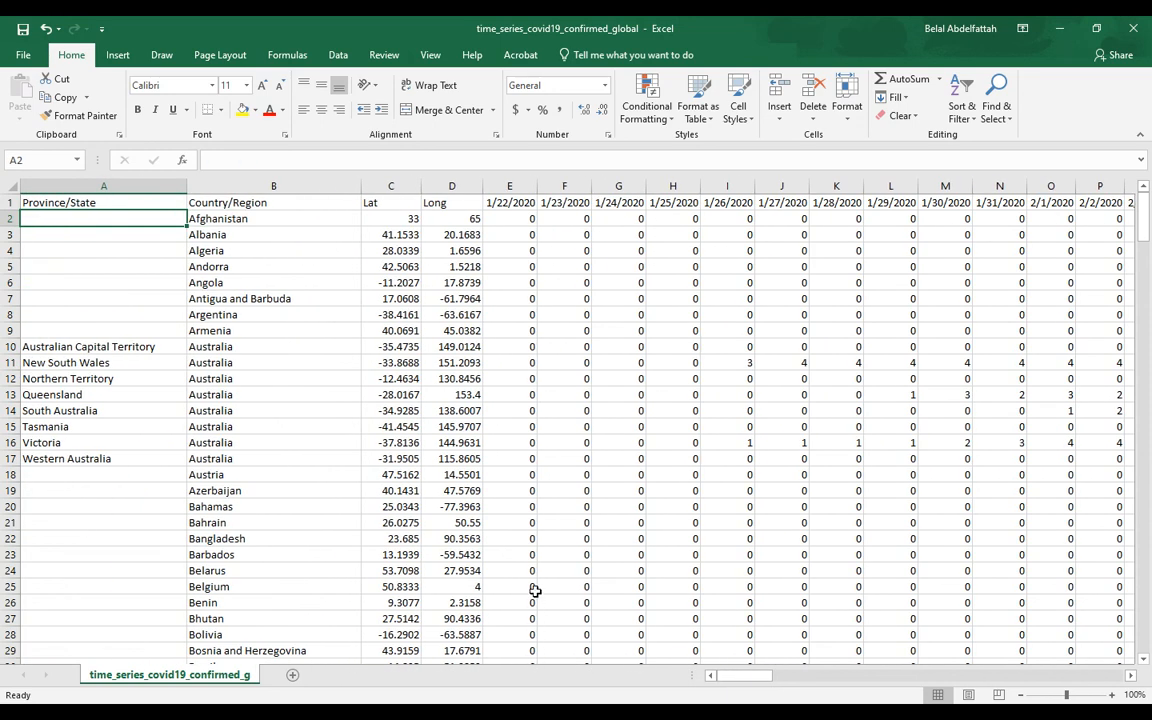
pyautogui.click(262, 297)
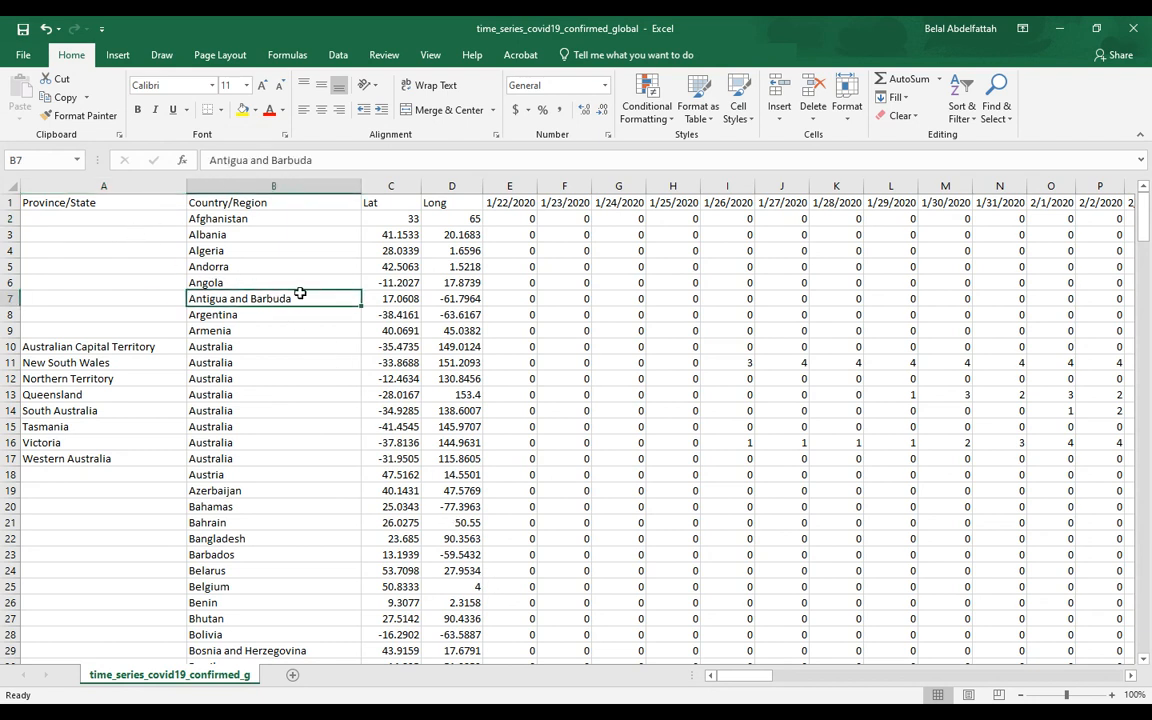
pyautogui.click(376, 282)
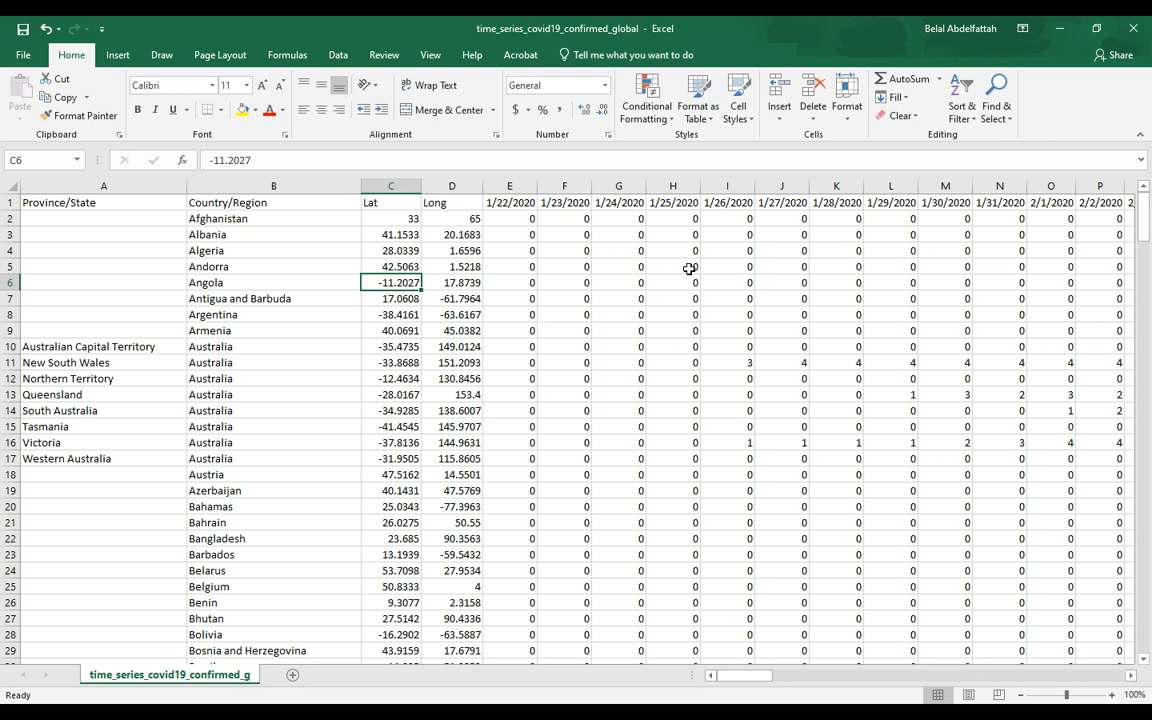
pyautogui.click(556, 250)
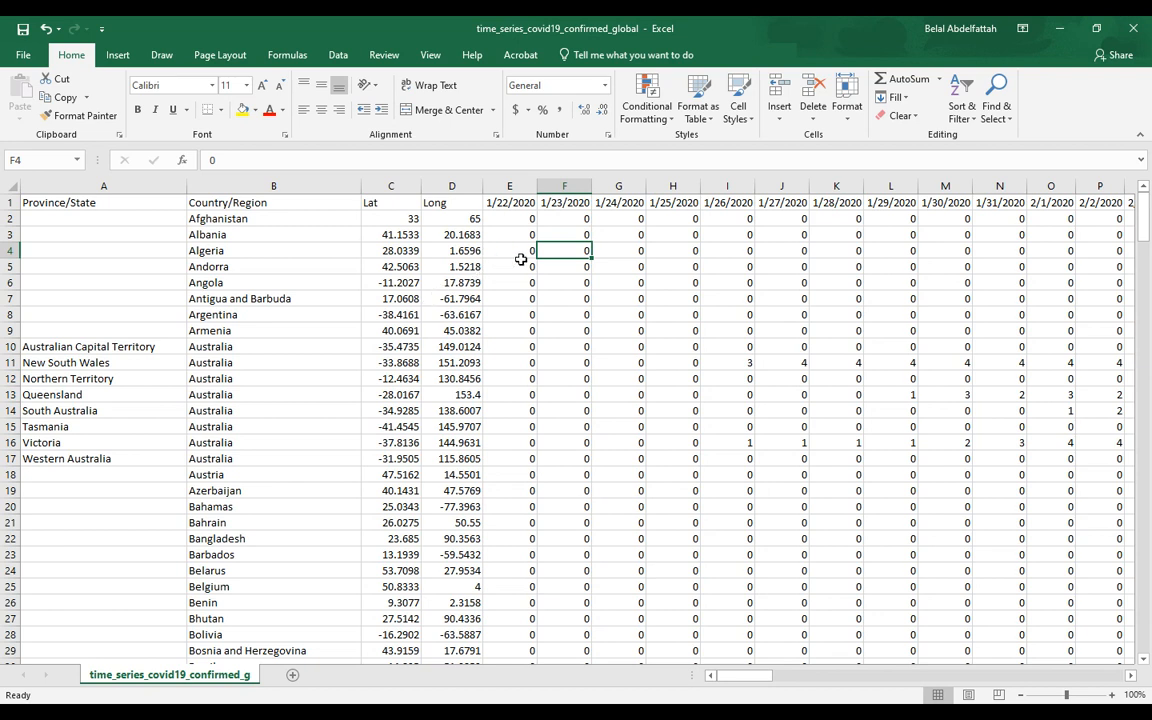
pyautogui.click(509, 222)
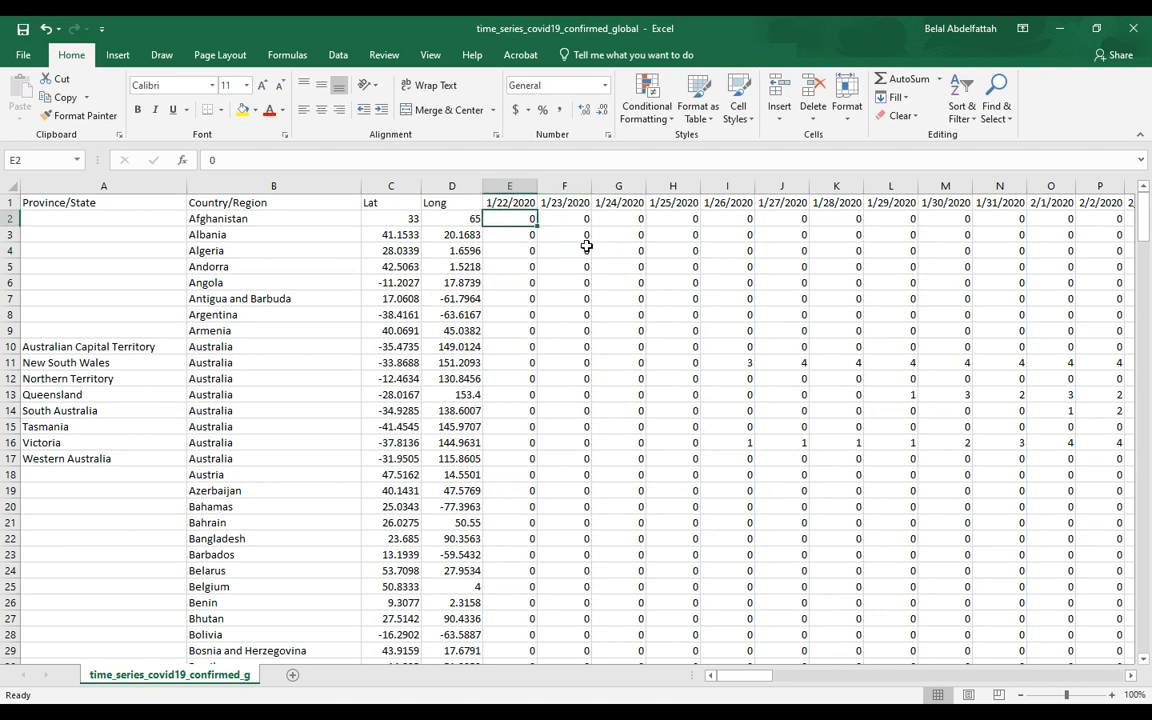
# Step: Turn on filters for the header row and check the filter list of the Province/State column
pyautogui.click(106, 207)
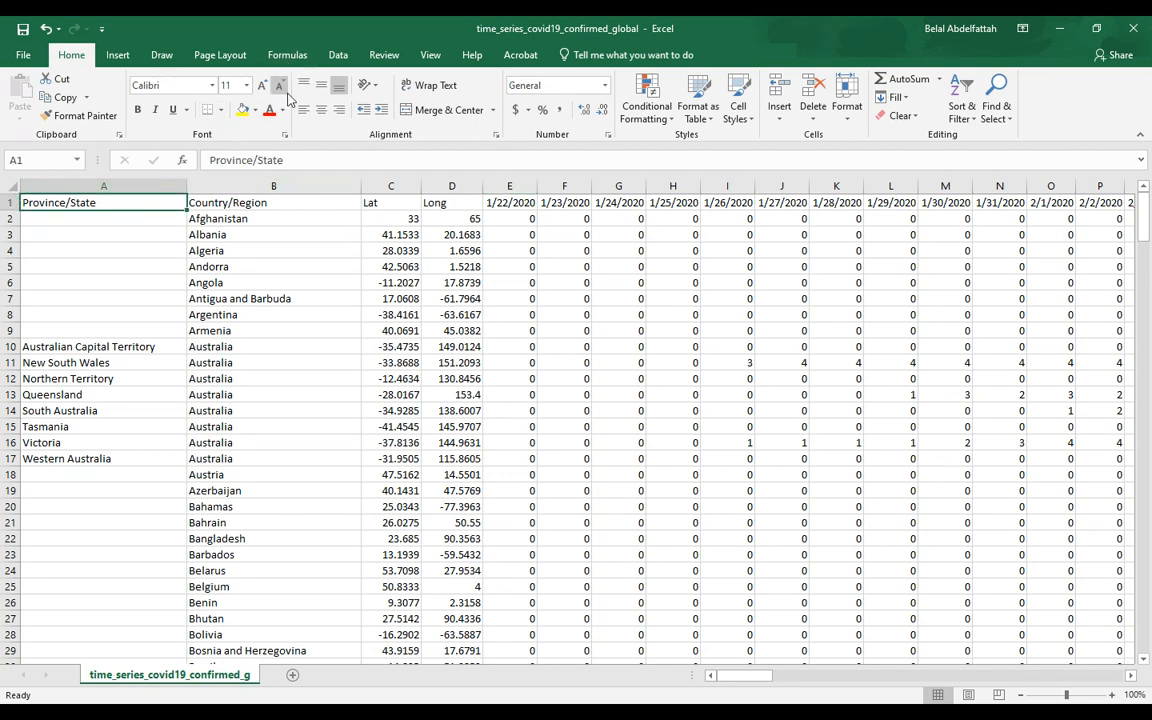
pyautogui.click(338, 55)
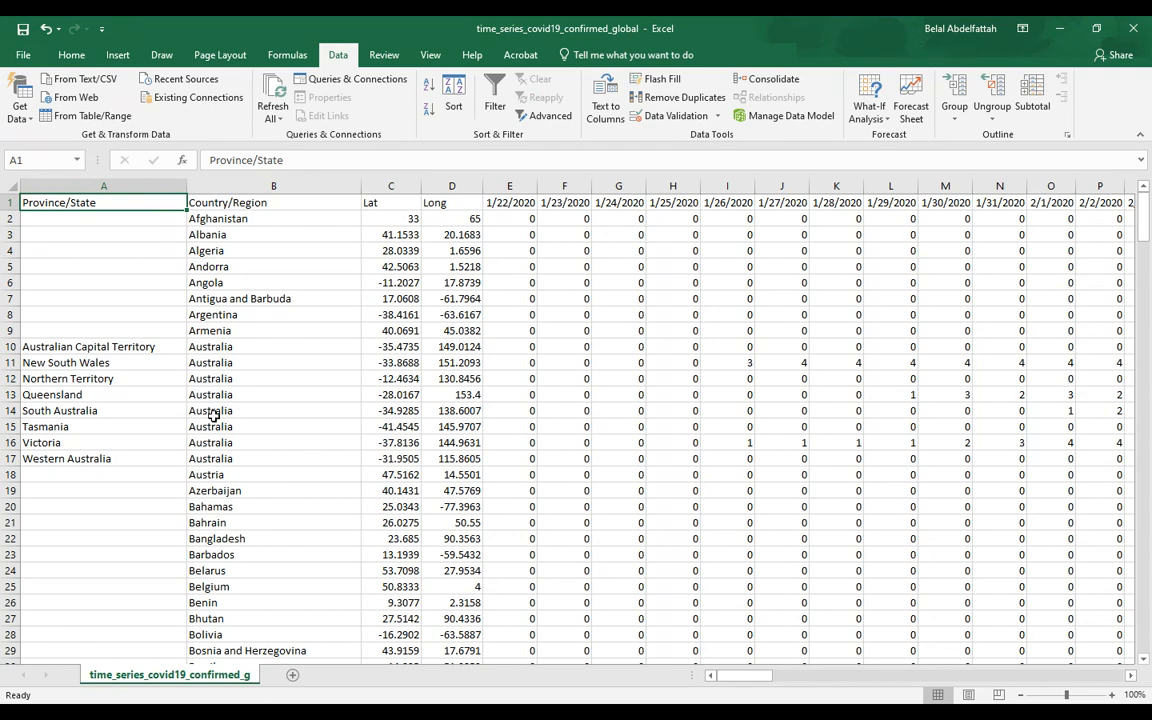
pyautogui.keyDown('ctrl'); pyautogui.scroll(1, 213, 406); pyautogui.keyUp('ctrl')
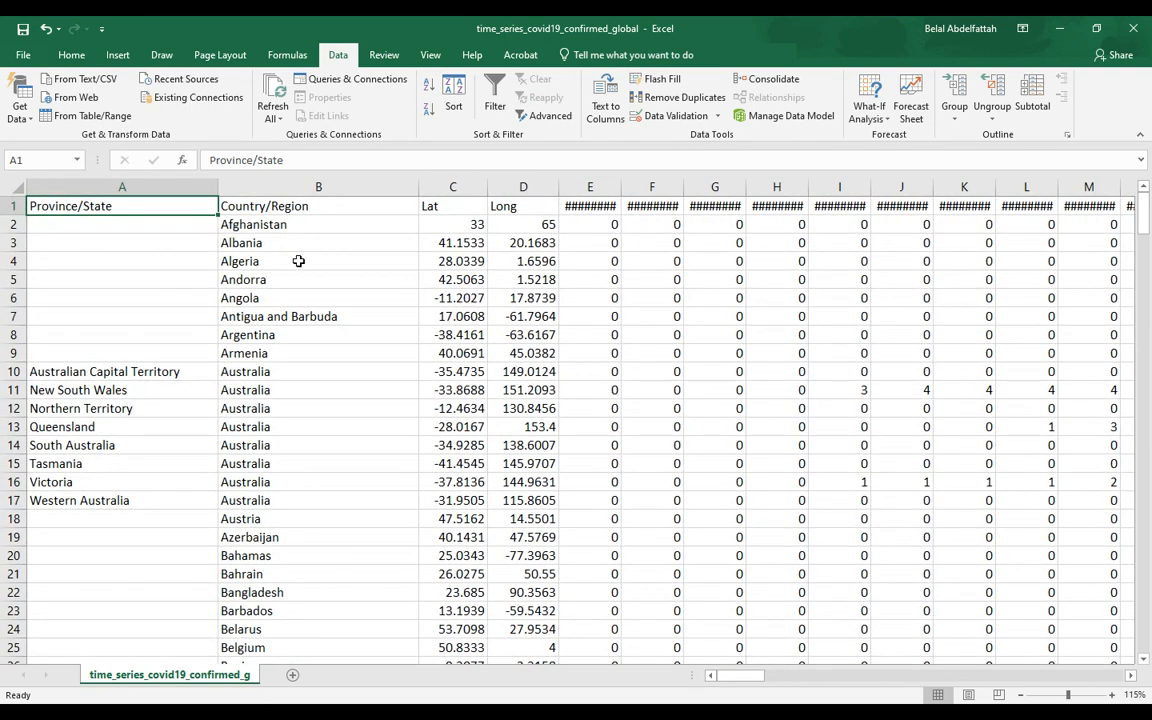
pyautogui.hotkey('ctrl', 'shift', 'l')
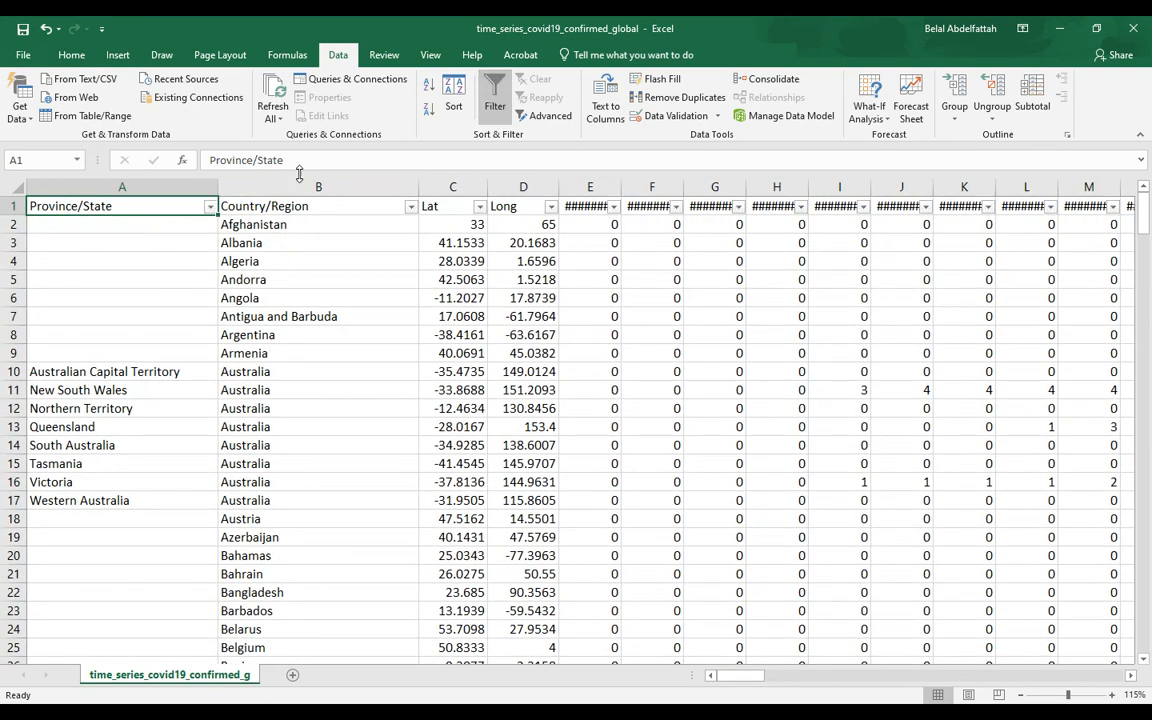
pyautogui.click(208, 206)
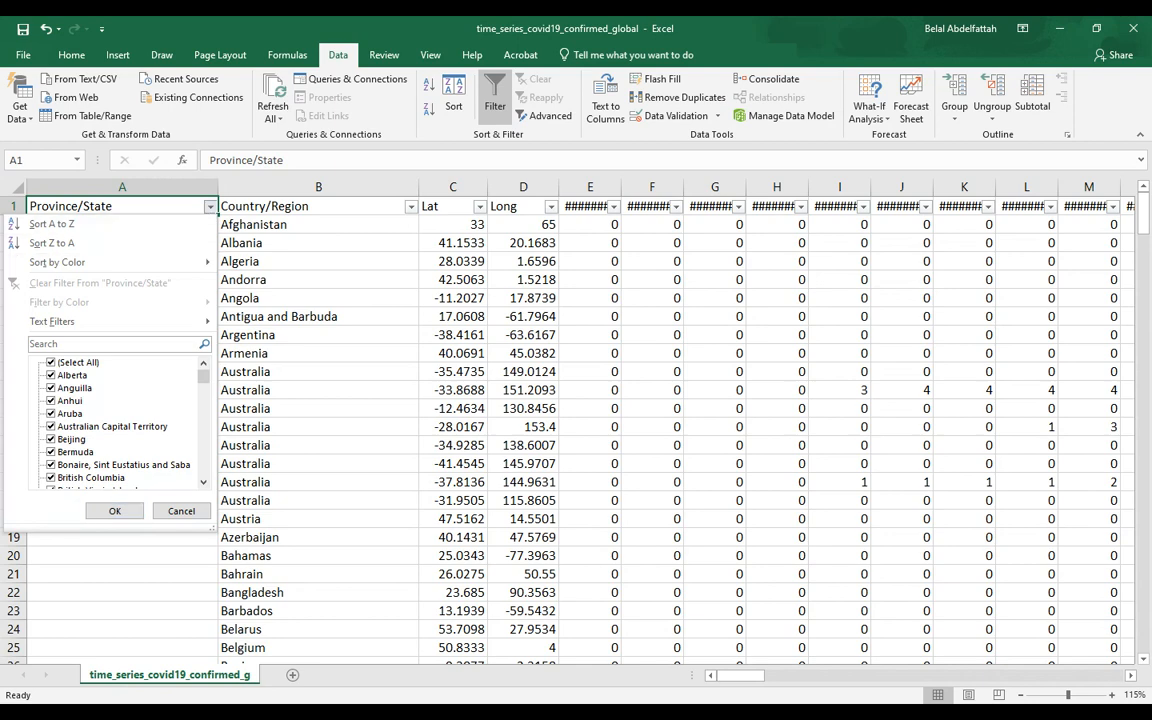
pyautogui.click(290, 297)
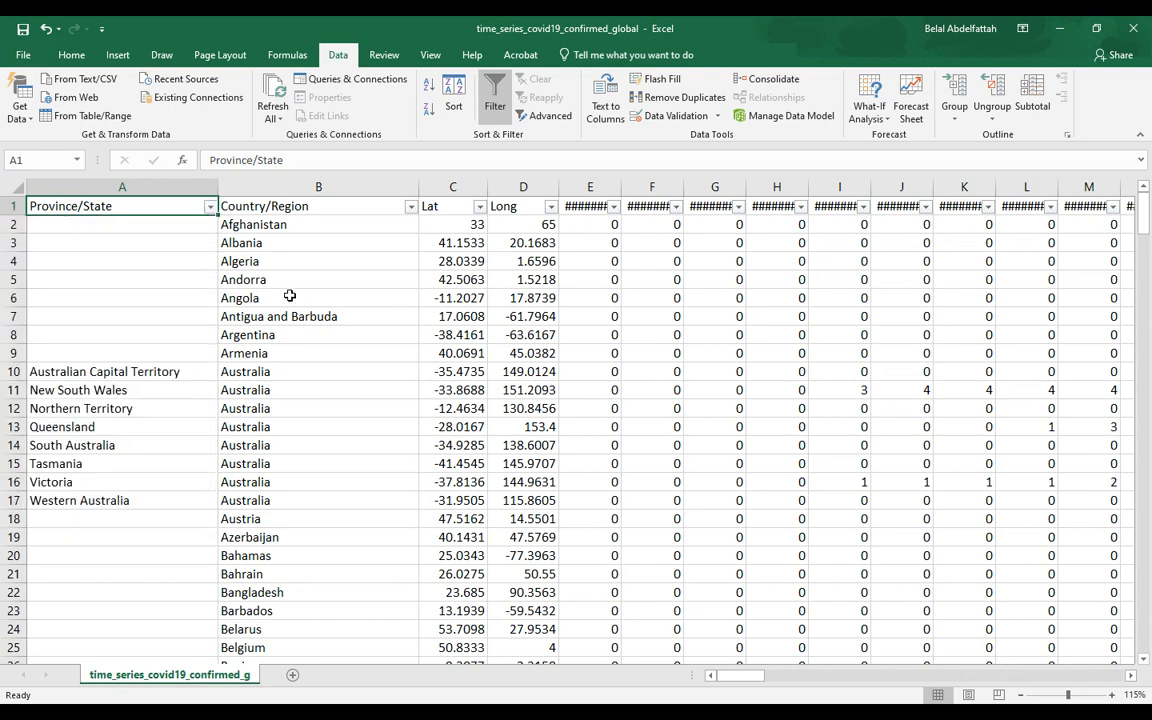
# Step: Compare the Province/State entries with their countries, including the Australian states in A10:A17
pyautogui.click(270, 185)
pyautogui.click(296, 293)
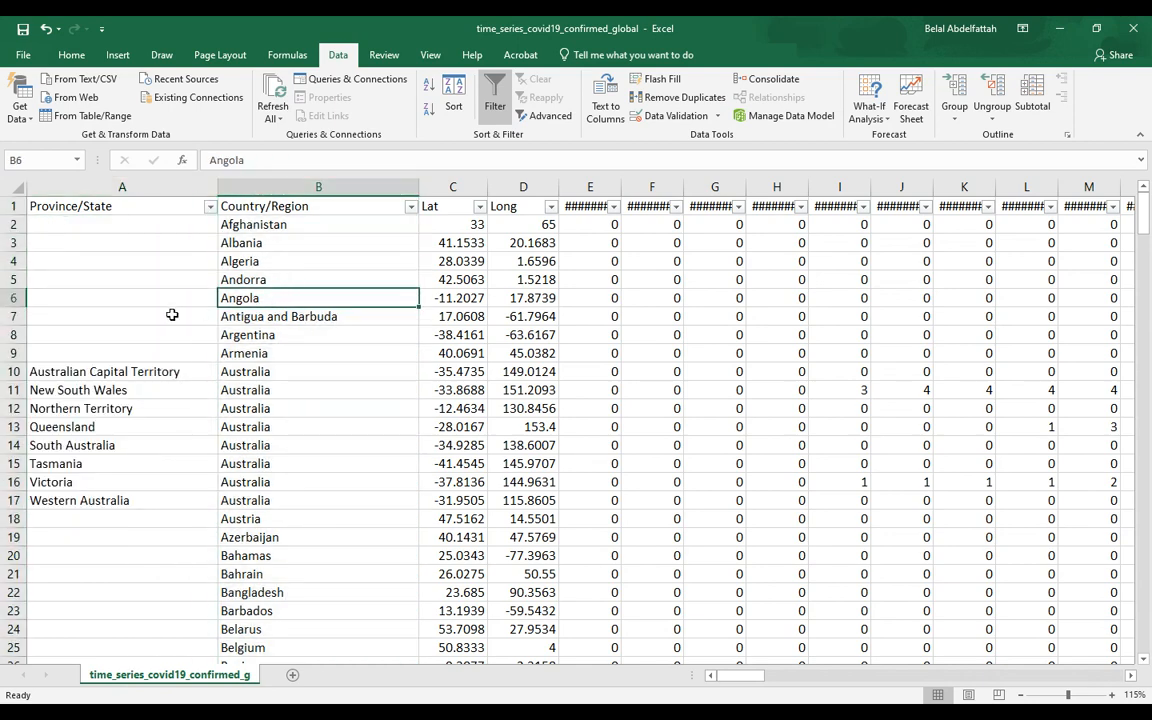
pyautogui.click(134, 220)
pyautogui.click(123, 238)
pyautogui.click(122, 258)
pyautogui.click(118, 277)
pyautogui.click(115, 329)
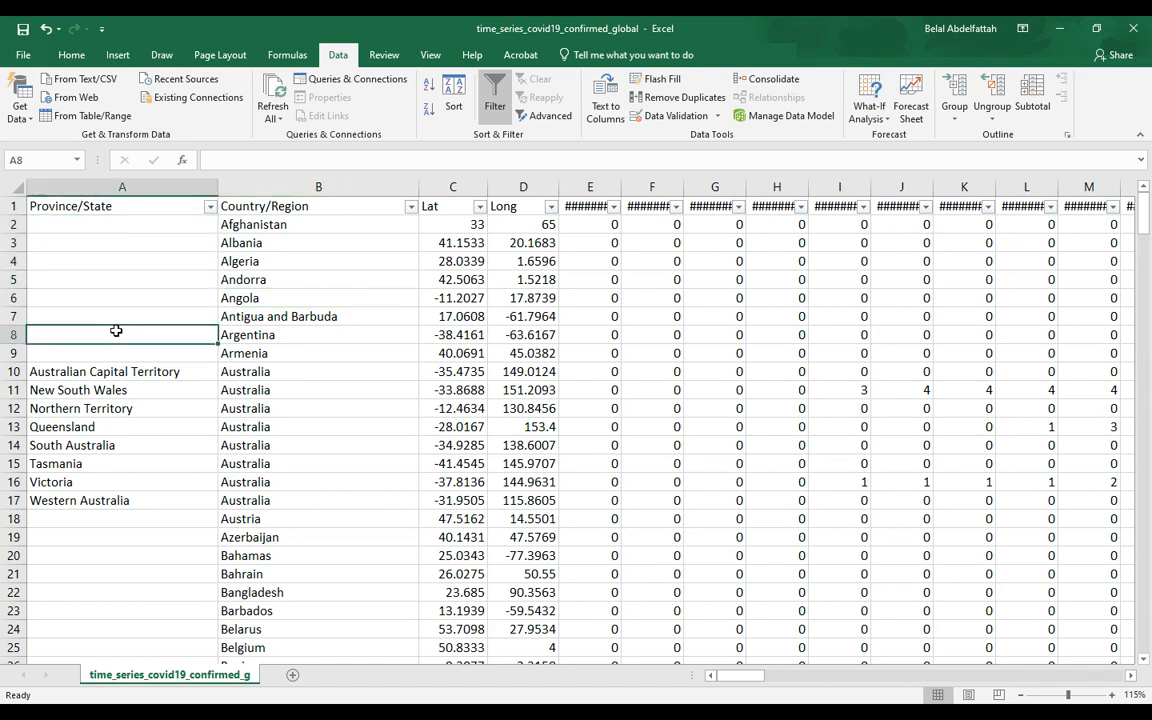
pyautogui.click(270, 279)
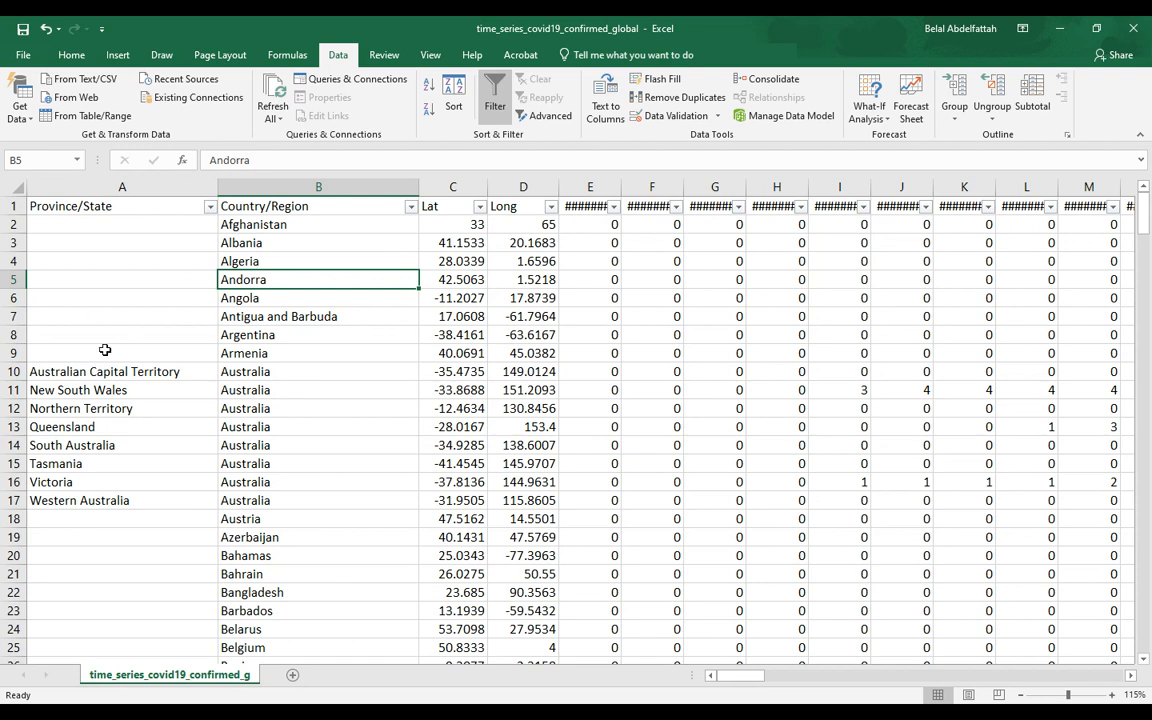
pyautogui.moveTo(104, 370); pyautogui.dragTo(111, 497)
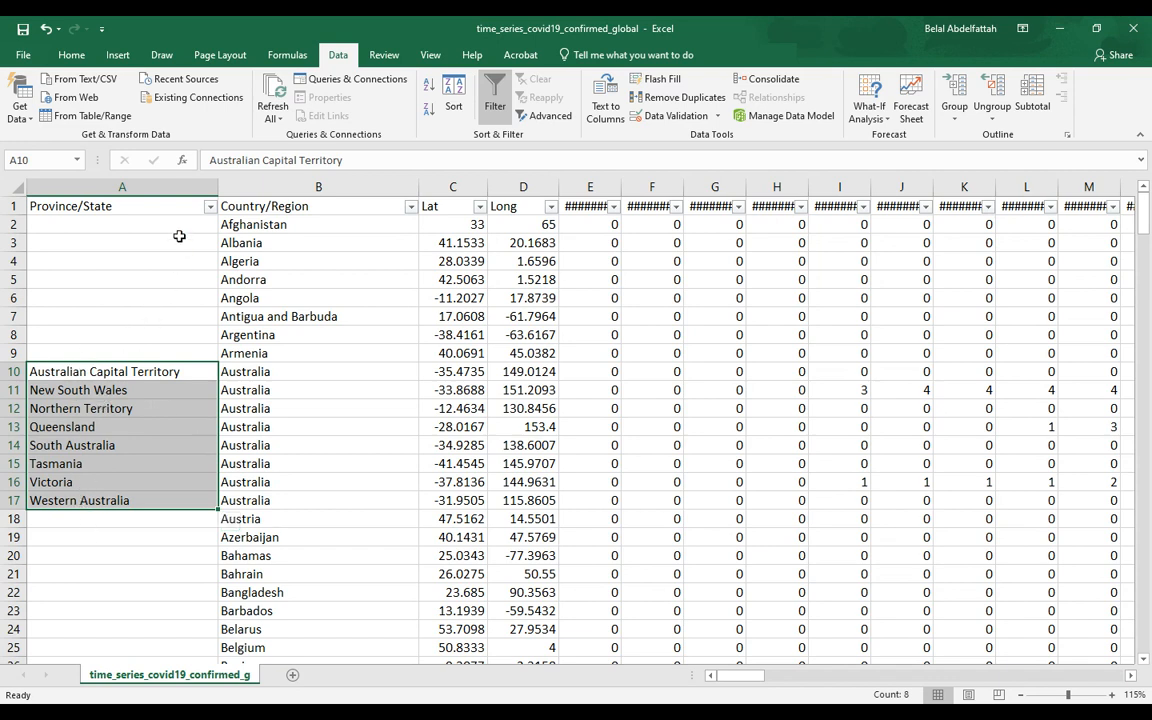
# Step: Filter the Province/State column to show only the blank entries, leaving just the country-level rows
pyautogui.click(210, 206)
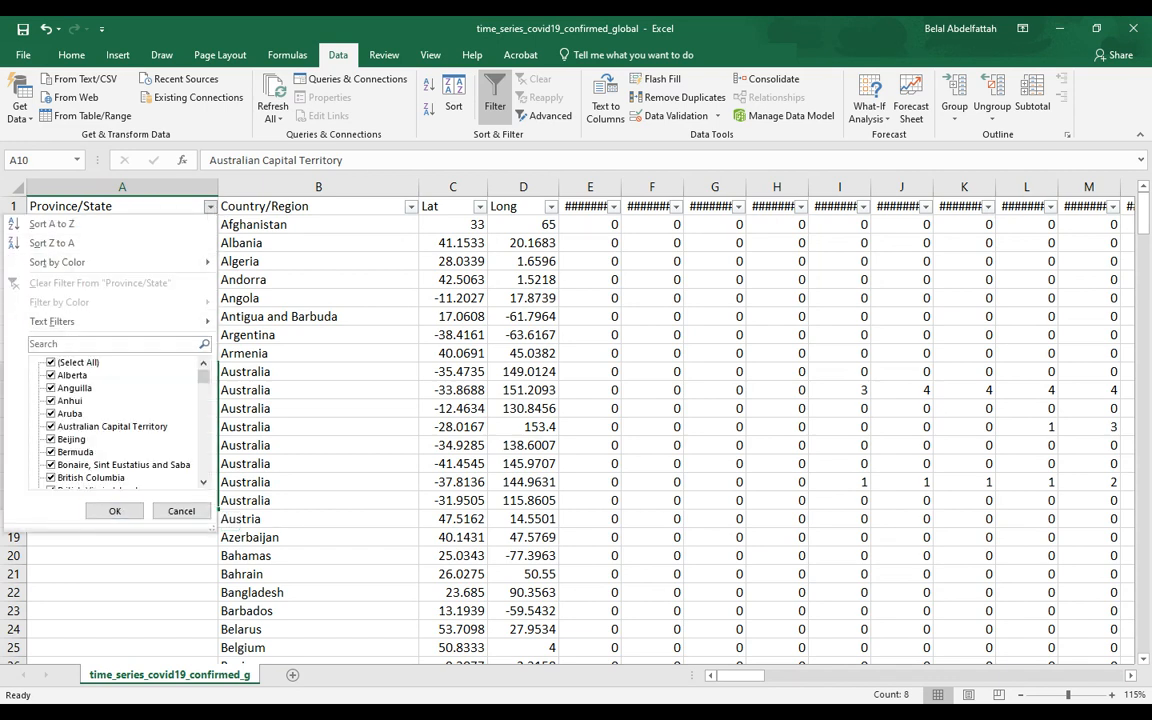
pyautogui.click(51, 363)
pyautogui.scroll(-20, 120, 420)
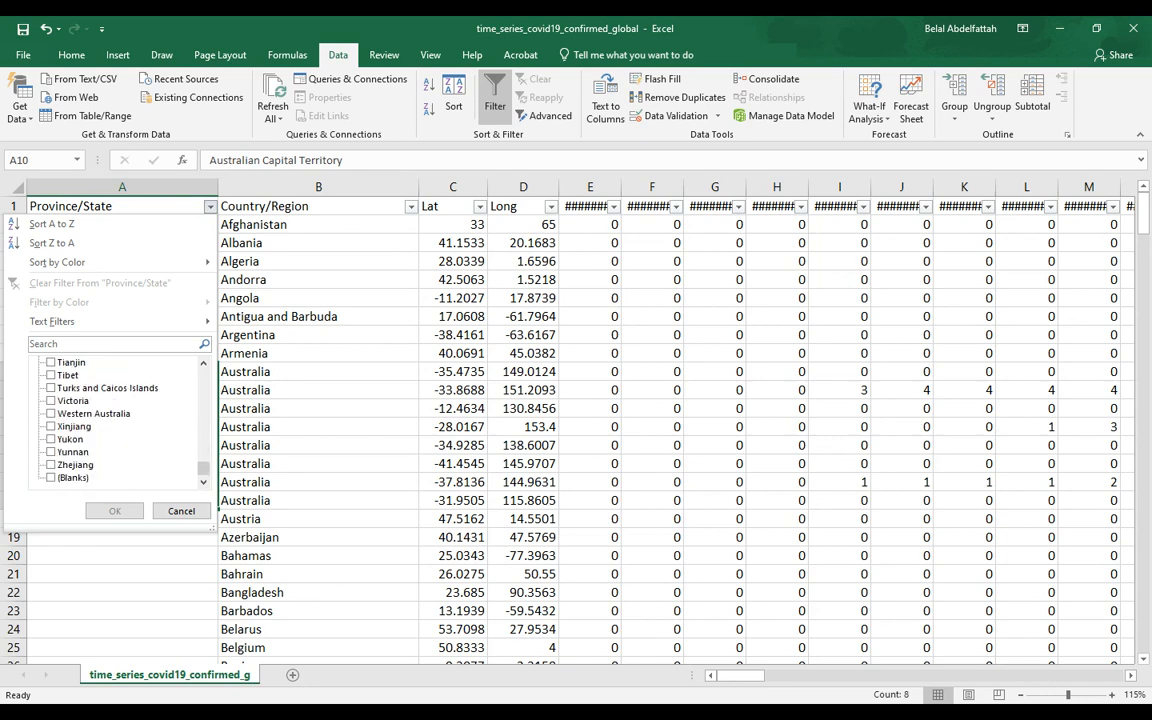
pyautogui.click(51, 478)
pyautogui.click(114, 511)
pyautogui.click(90, 206)
pyautogui.click(288, 188)
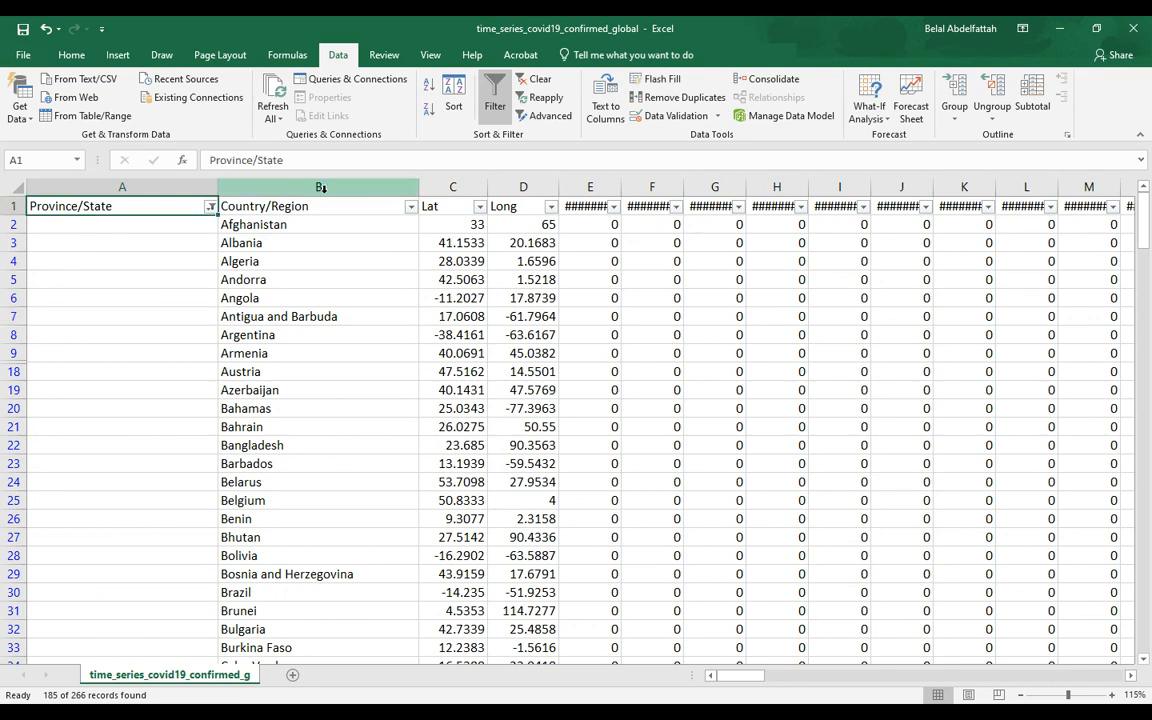
pyautogui.click(328, 300)
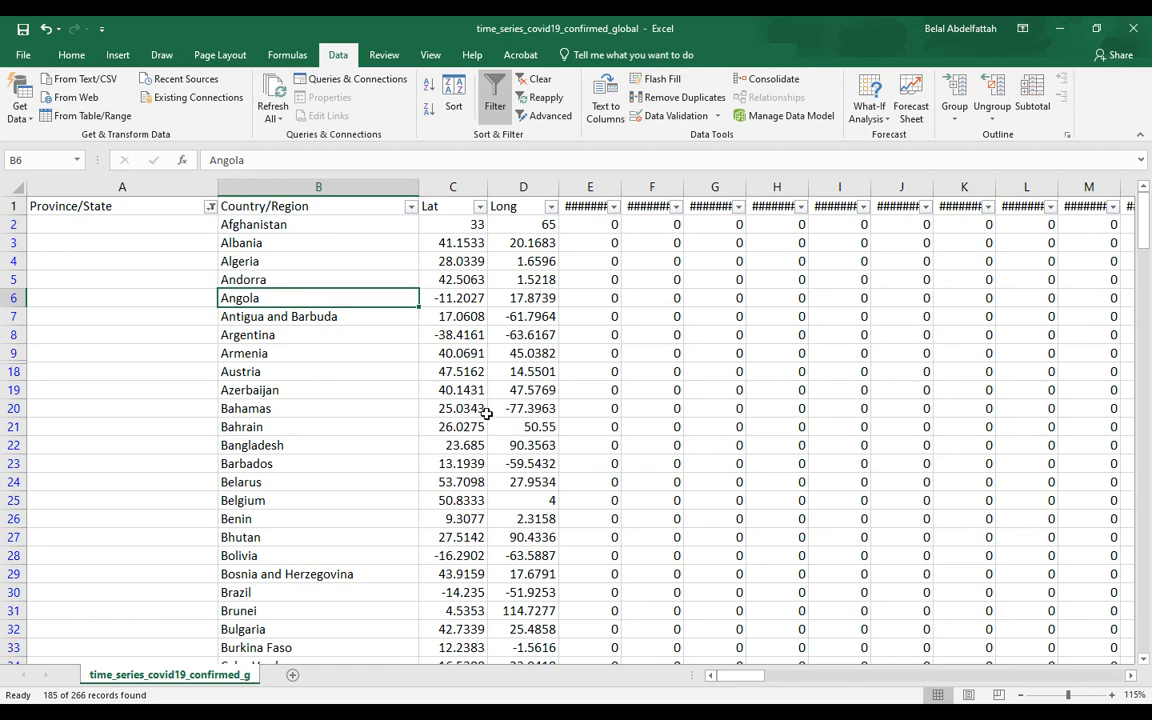
# Step: Delete the Lat and Long columns and autofit the 1/22/2020 and 1/23/2020 columns
pyautogui.click(481, 317)
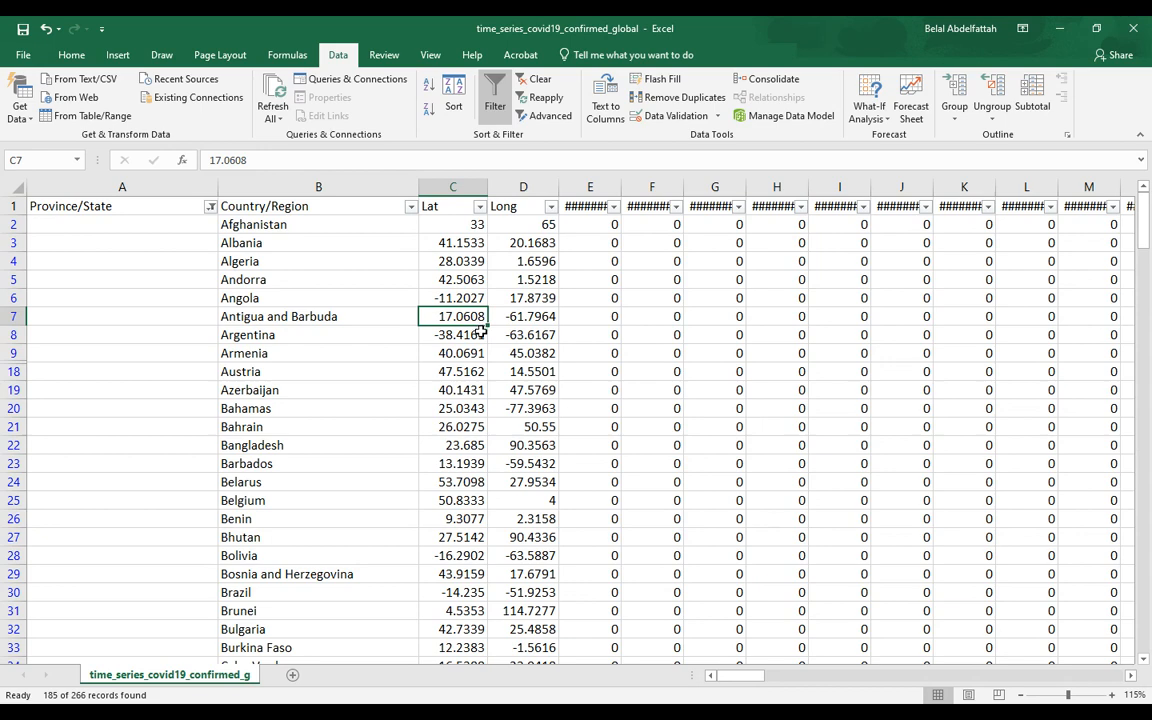
pyautogui.click(464, 186)
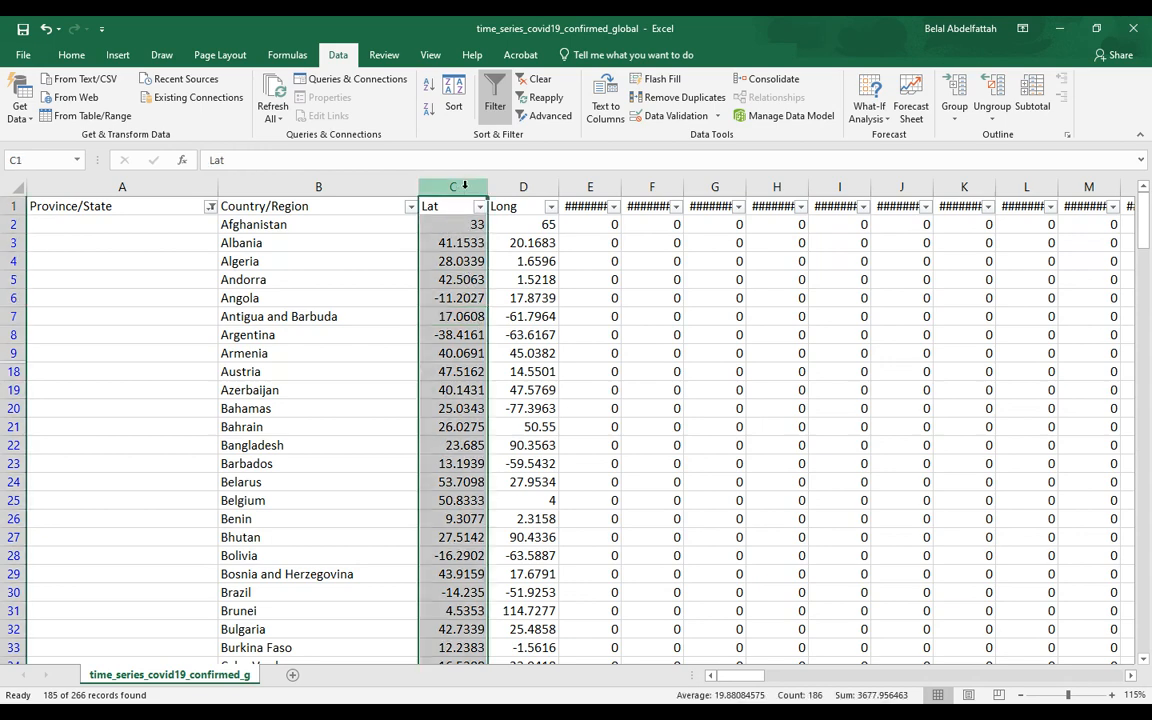
pyautogui.keyDown('ctrl'); pyautogui.click(518, 186); pyautogui.keyUp('ctrl')
pyautogui.rightClick(518, 186)
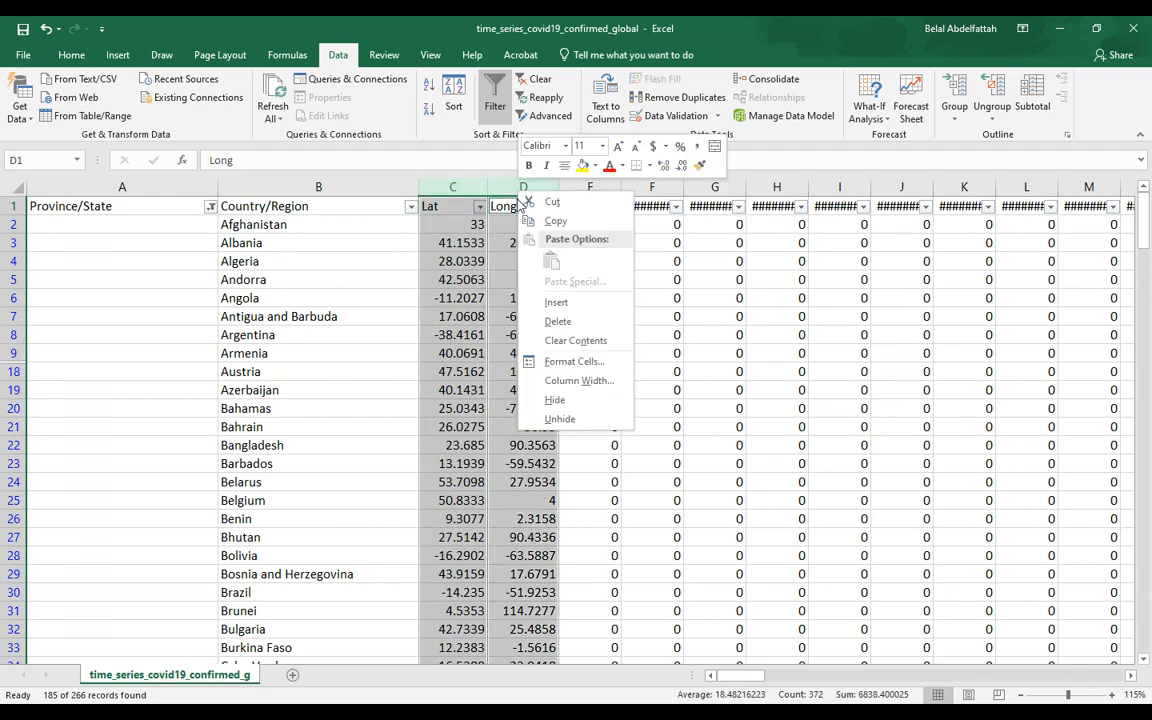
pyautogui.click(558, 321)
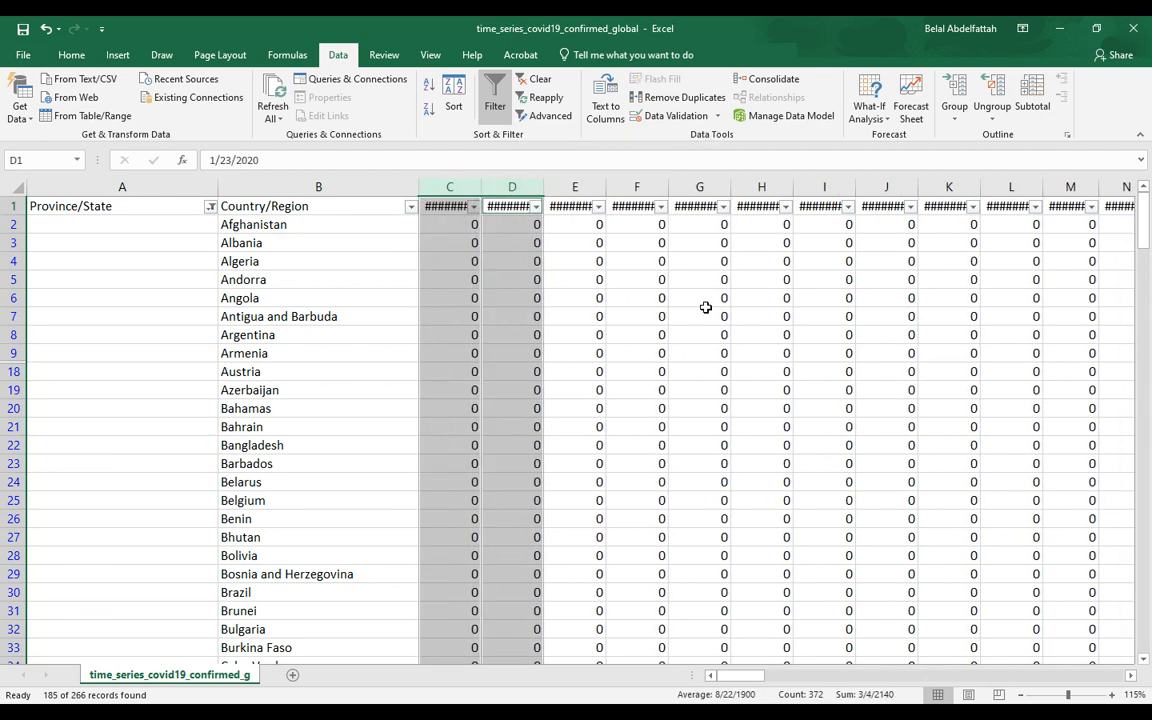
pyautogui.doubleClick(479, 182)
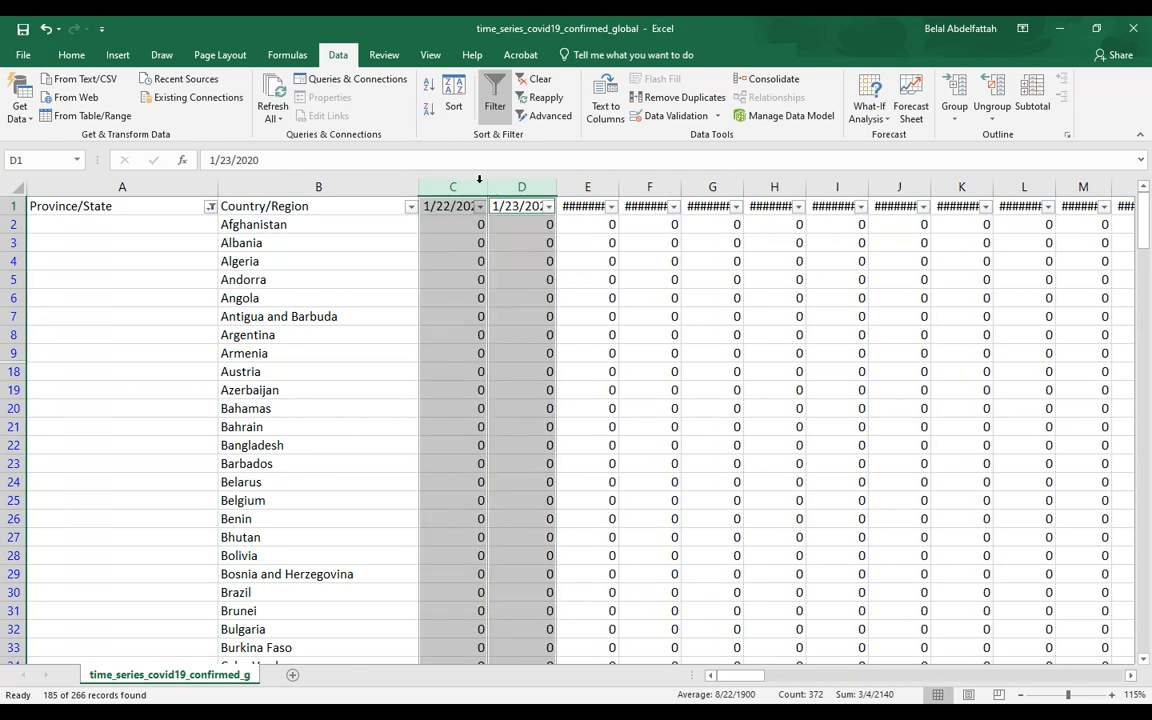
pyautogui.click(452, 316)
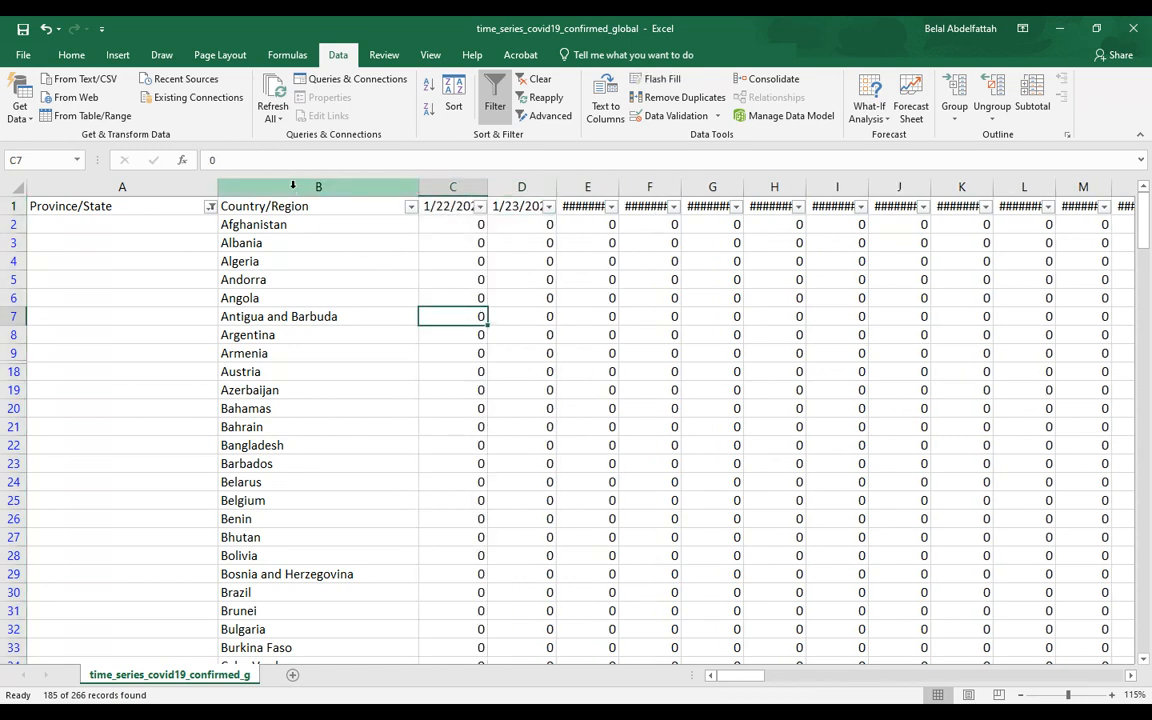
# Step: Copy the filtered data in all columns from Country/Region through the last date column
pyautogui.click(293, 185)
pyautogui.hotkey('ctrl', 'shift', 'Right')
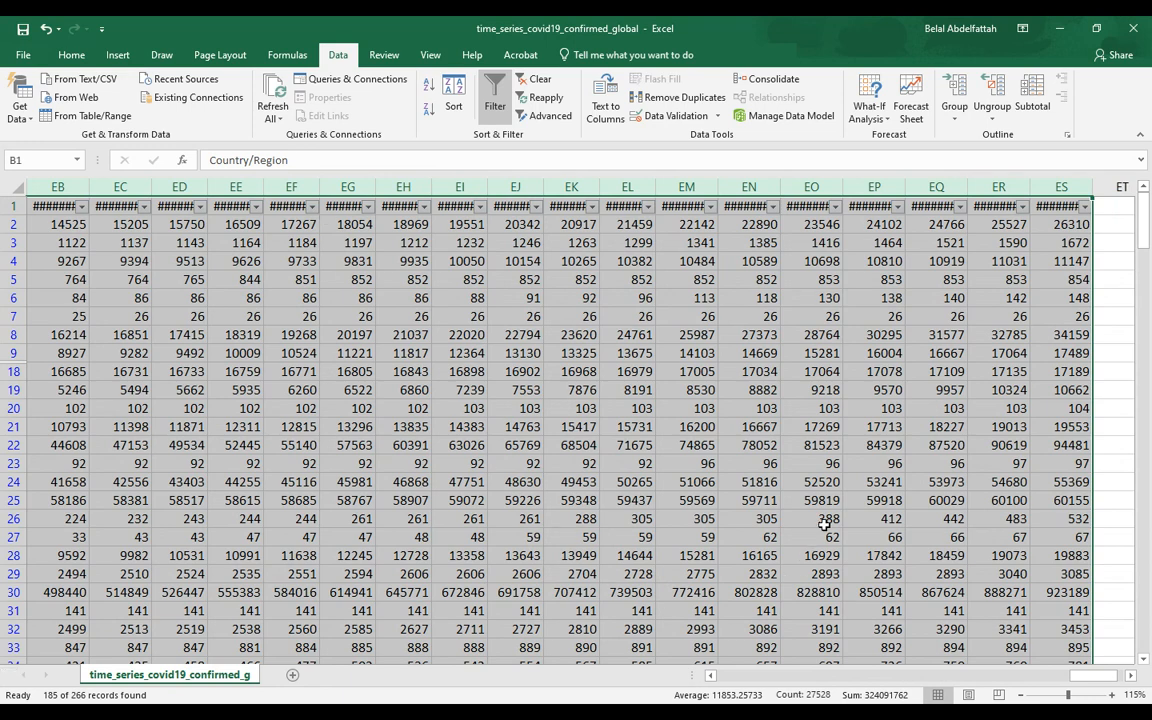
pyautogui.moveTo(1080, 683); pyautogui.dragTo(725, 683)
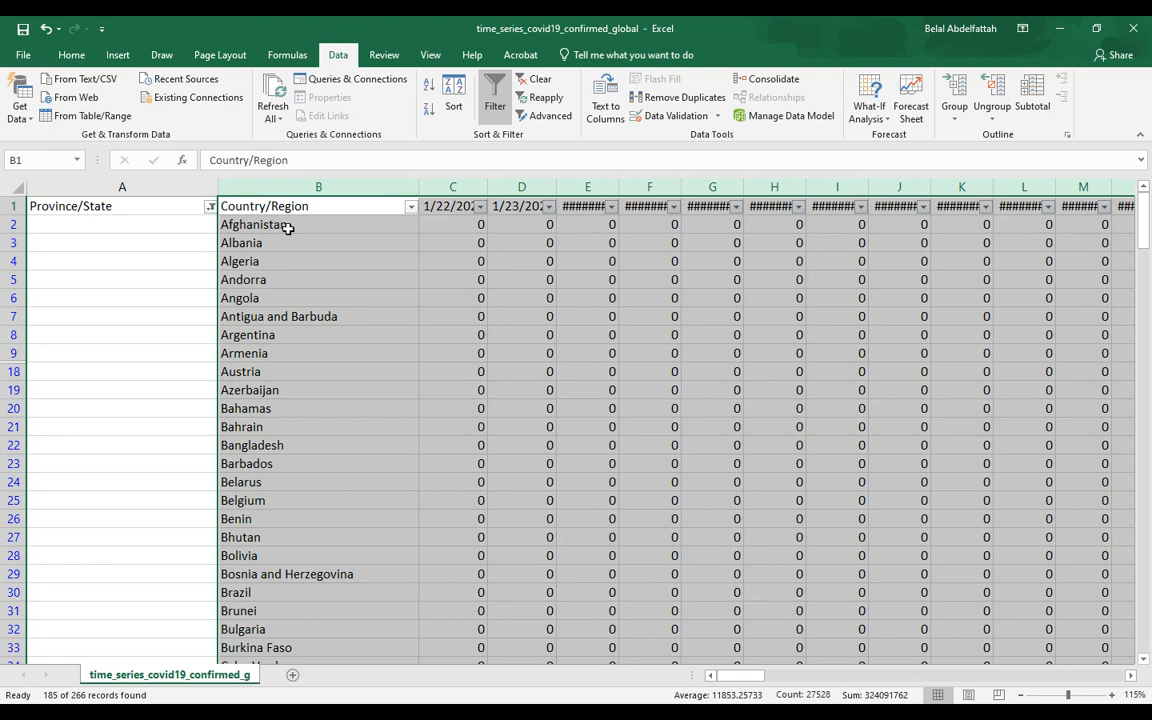
pyautogui.moveTo(746, 681); pyautogui.dragTo(406, 650)
pyautogui.hotkey('ctrl', 'c')
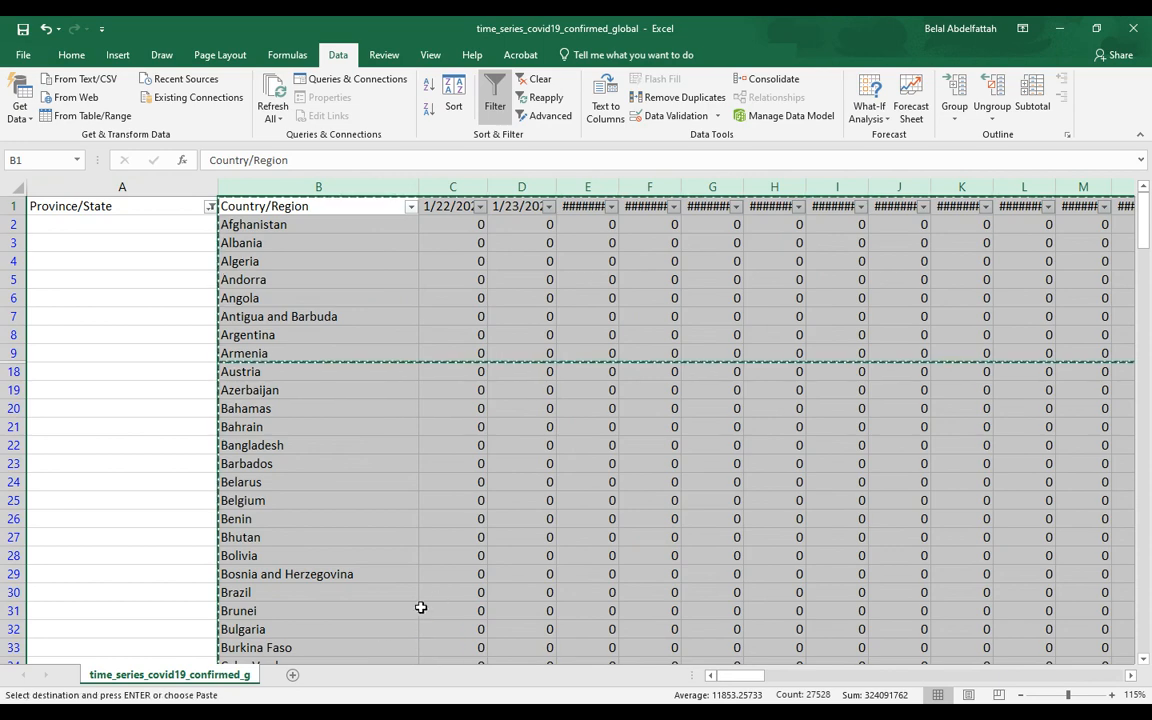
# Step: Add a new worksheet and paste the copied country data starting at A1, allowing the large operation
pyautogui.click(294, 677)
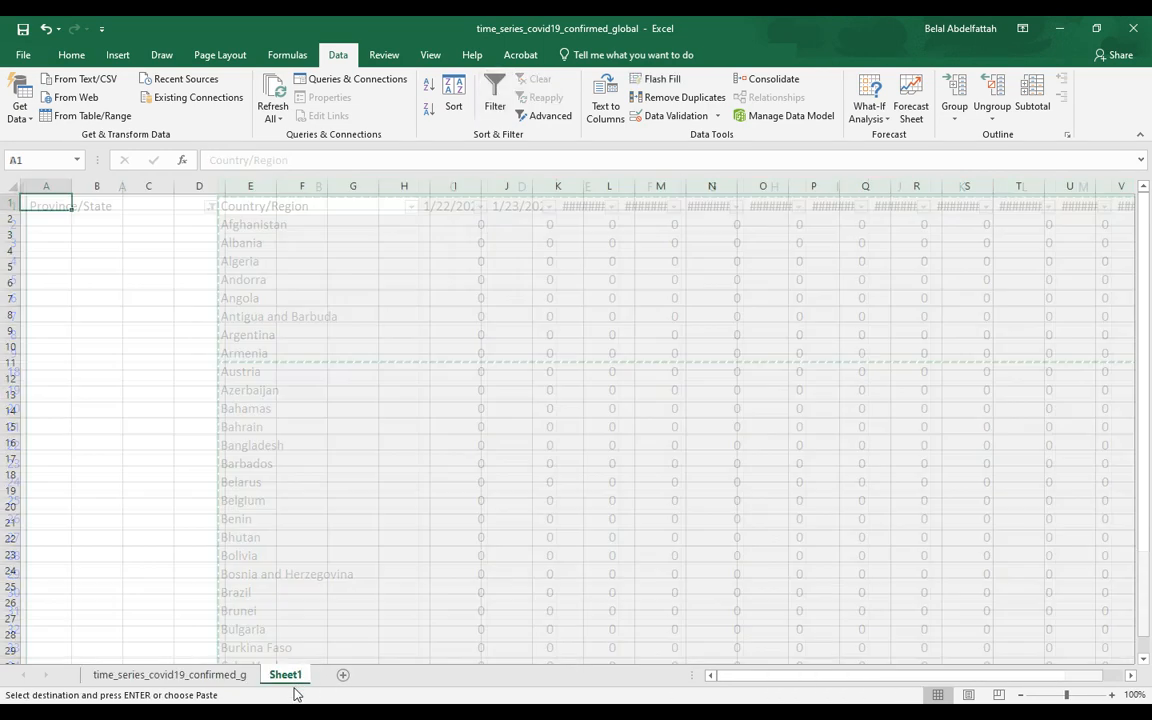
pyautogui.click(195, 413)
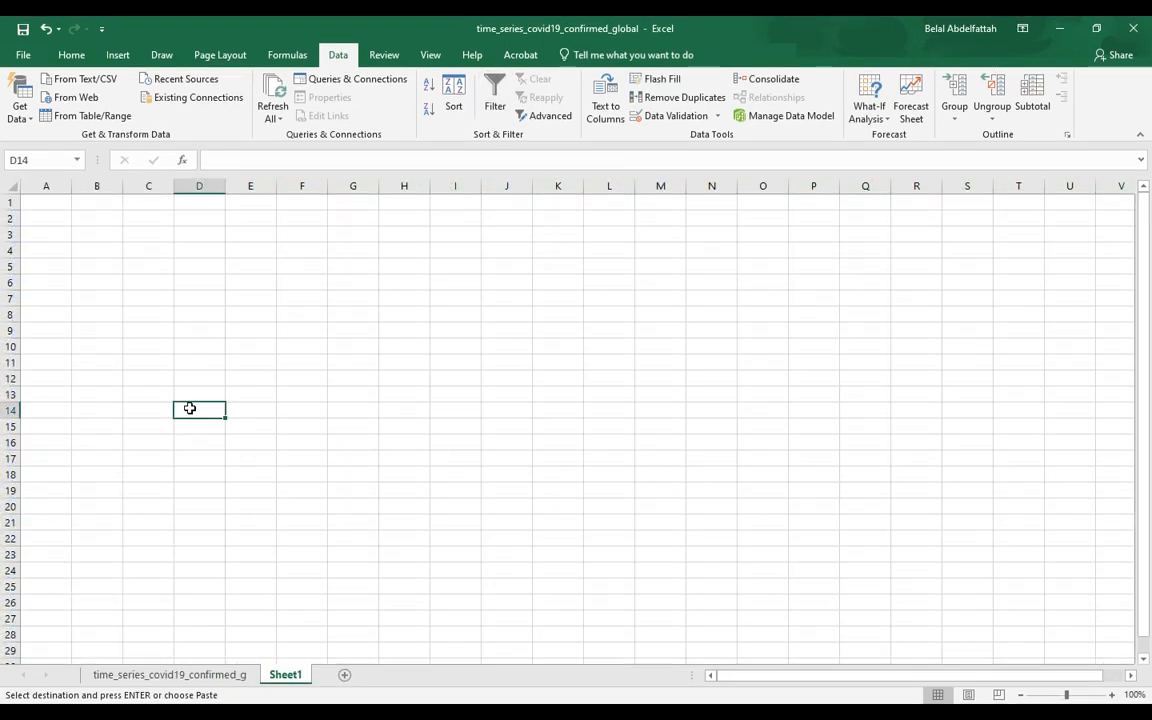
pyautogui.click(54, 206)
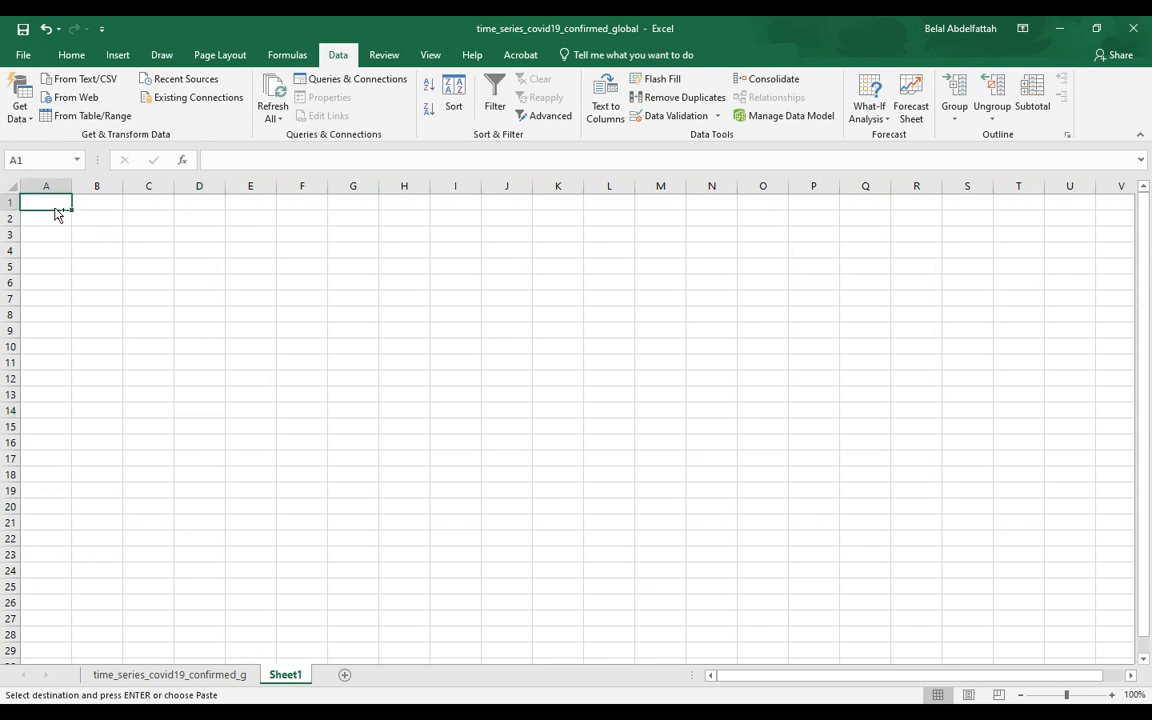
pyautogui.press('Return')
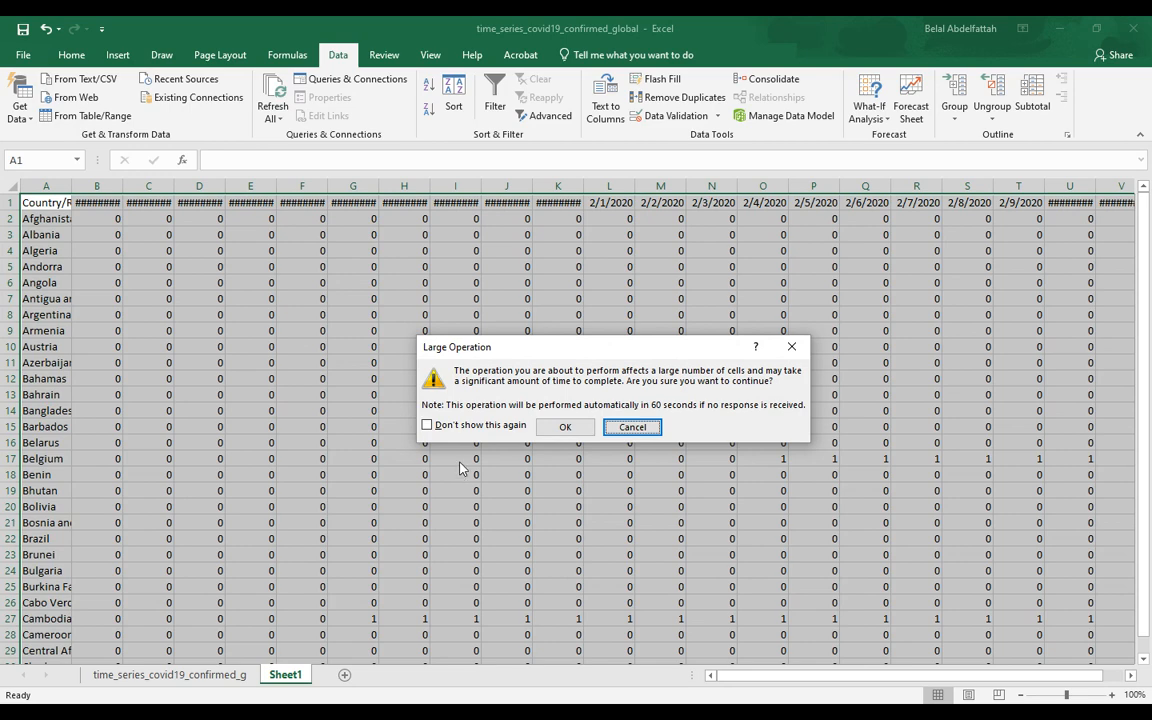
pyautogui.moveTo(522, 349); pyautogui.dragTo(448, 295)
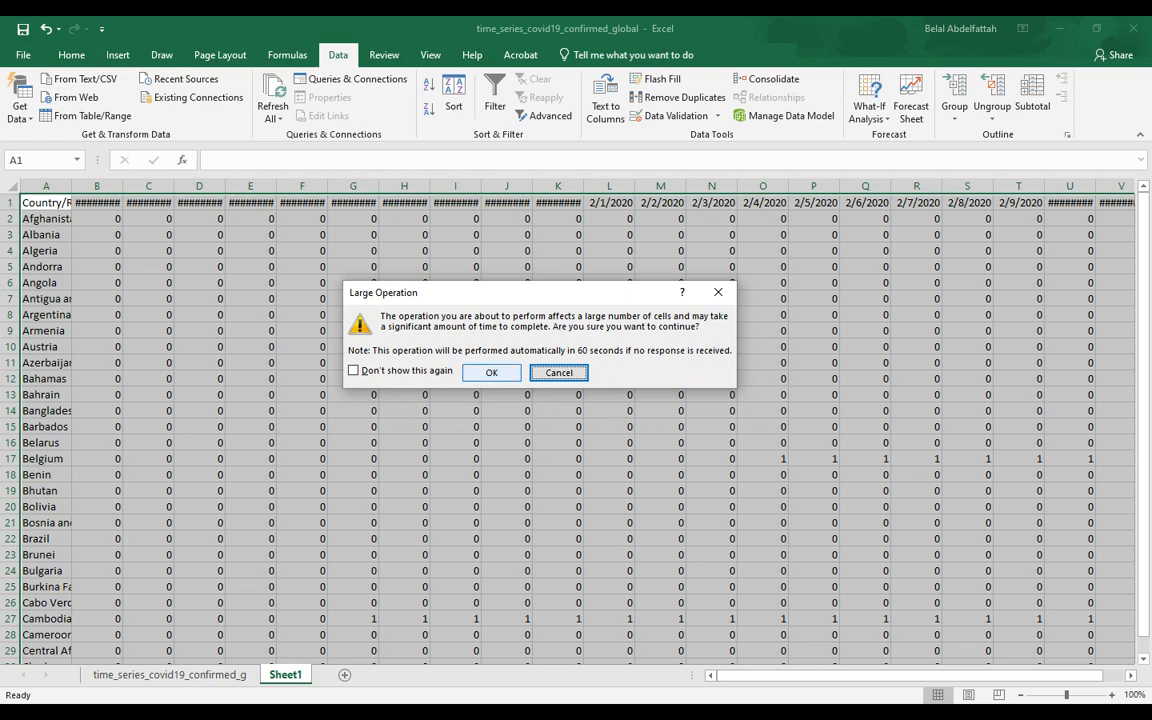
pyautogui.click(492, 373)
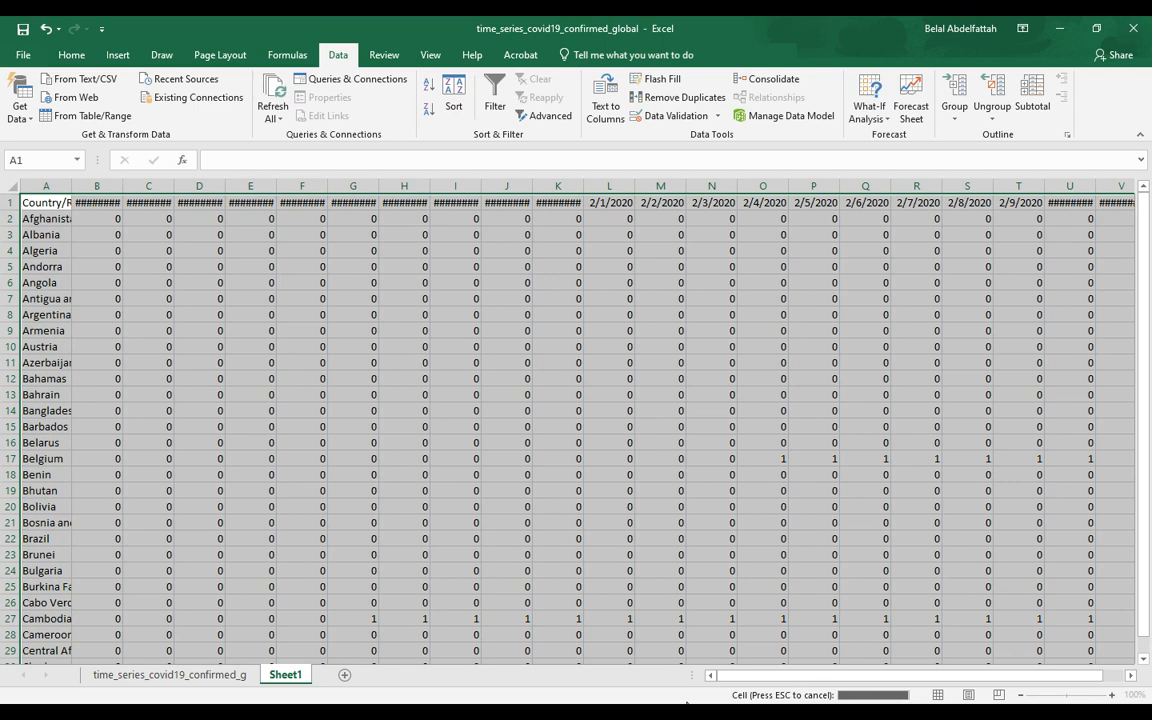
# Step: Autofit column A of the new sheet to the full country names
pyautogui.click(168, 284)
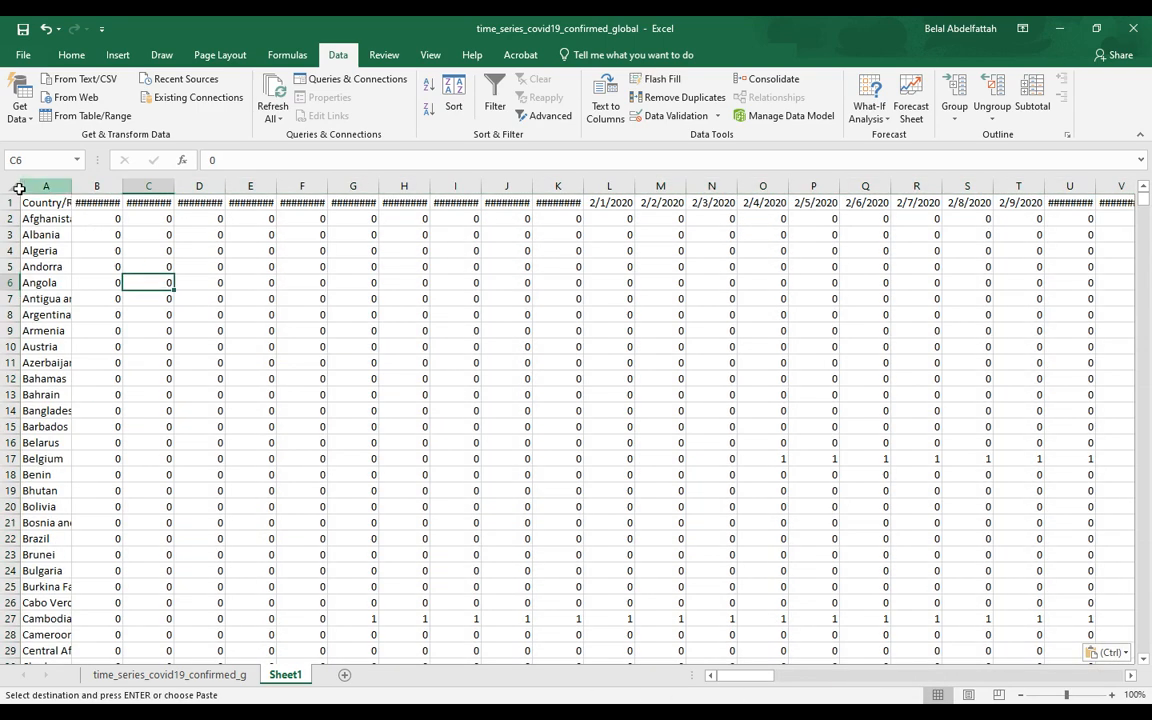
pyautogui.hotkey('ctrl', 'a')
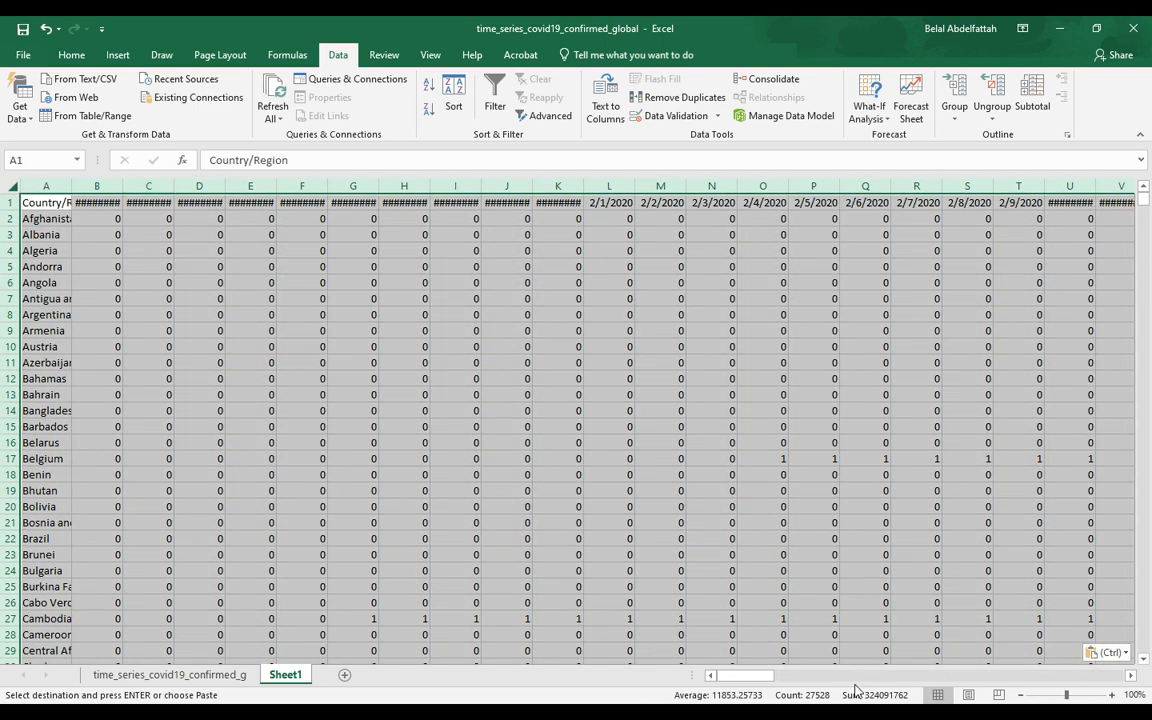
pyautogui.click(506, 506)
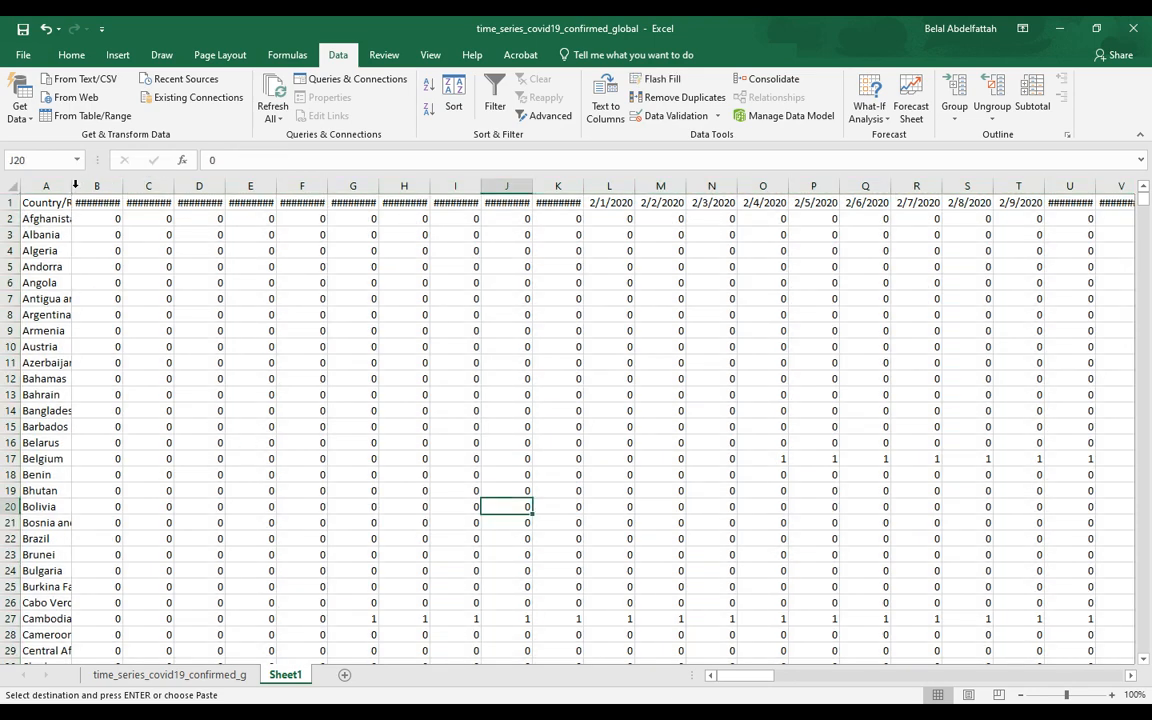
pyautogui.doubleClick(73, 186)
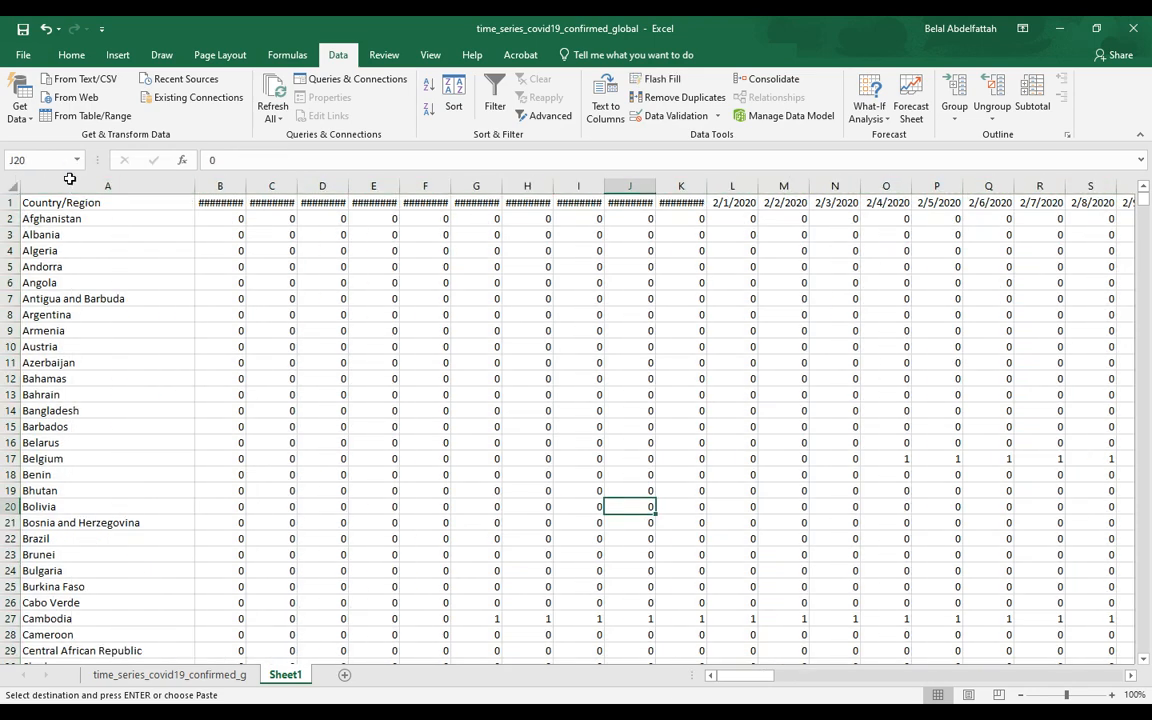
# Step: Review the Country/Region list in column A of Sheet1 down to its last row and back to the header
pyautogui.hotkey('ctrl', 'a')
pyautogui.click(70, 231)
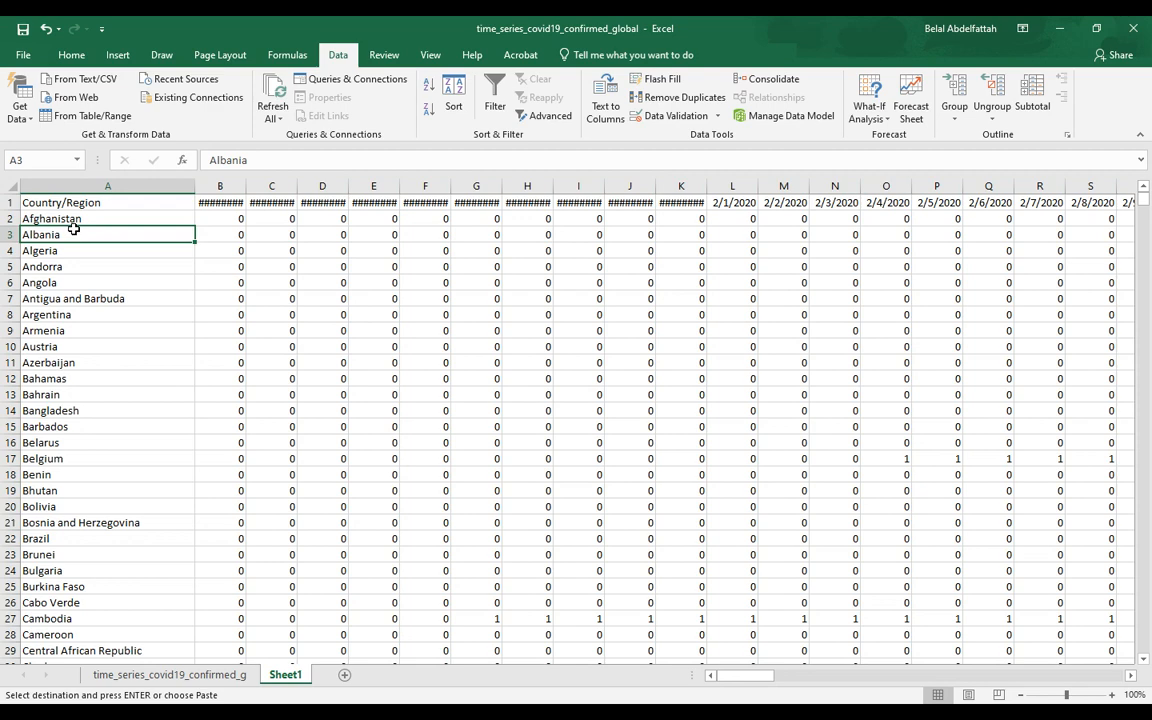
pyautogui.hotkey('ctrl', 'shift', 'Down')
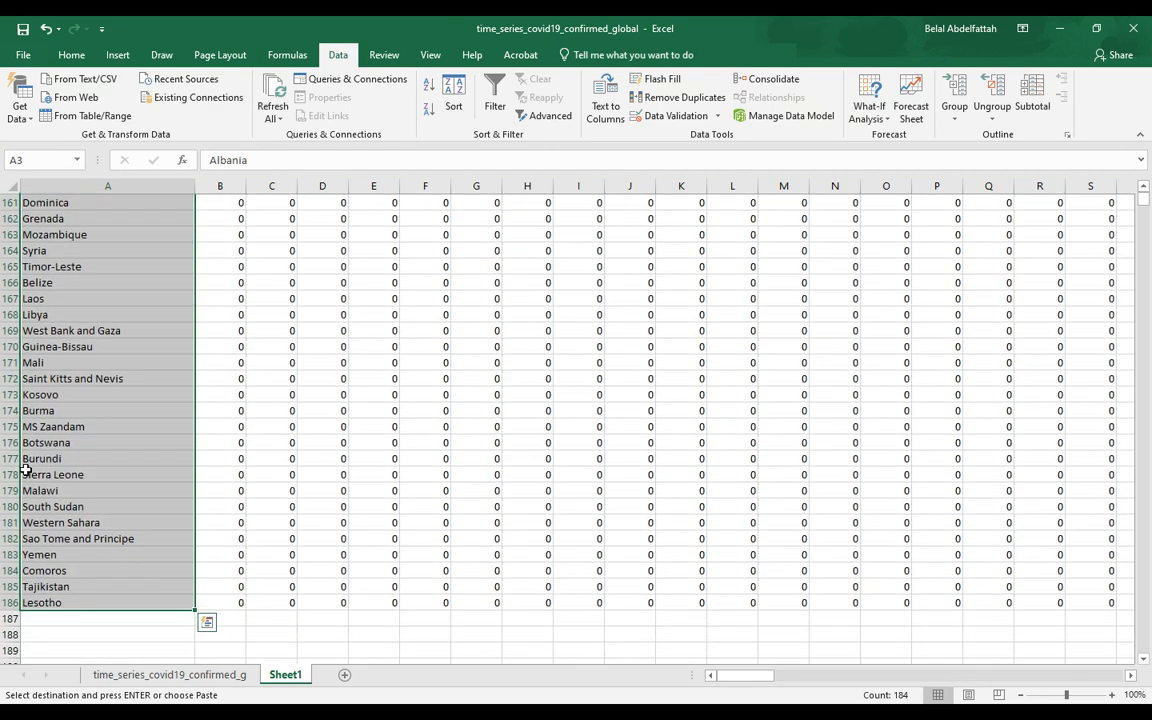
pyautogui.click(40, 586)
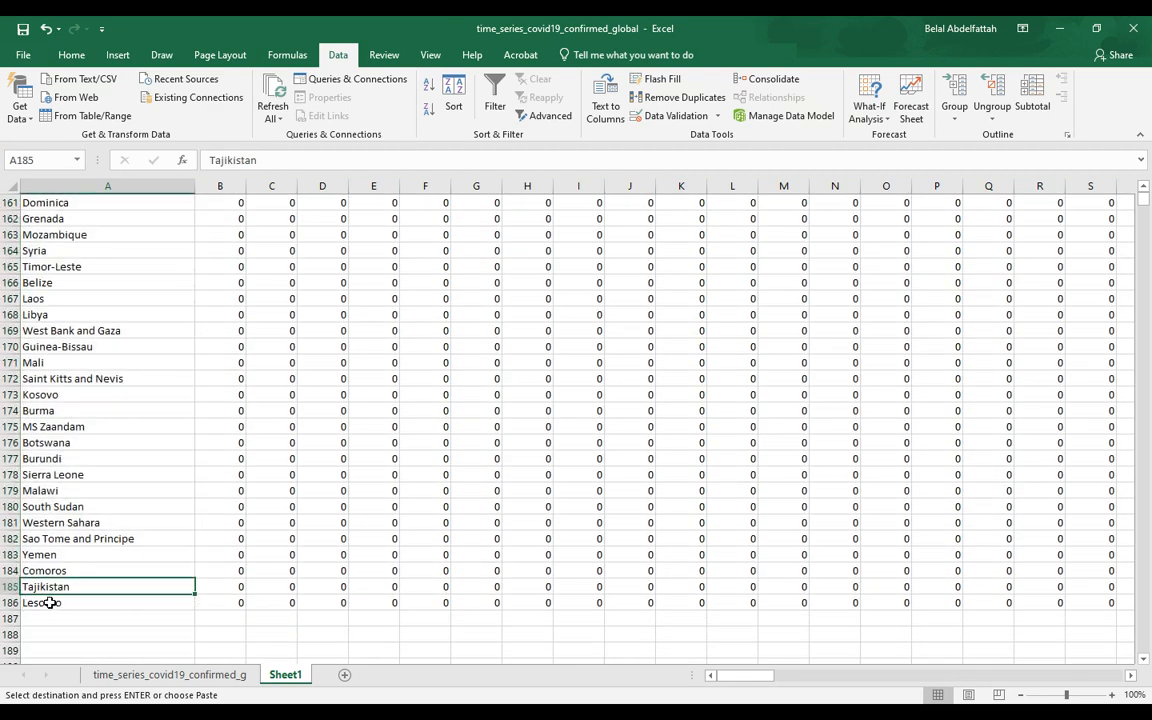
pyautogui.click(57, 552)
pyautogui.hotkey('ctrl', 'shift', 'Up')
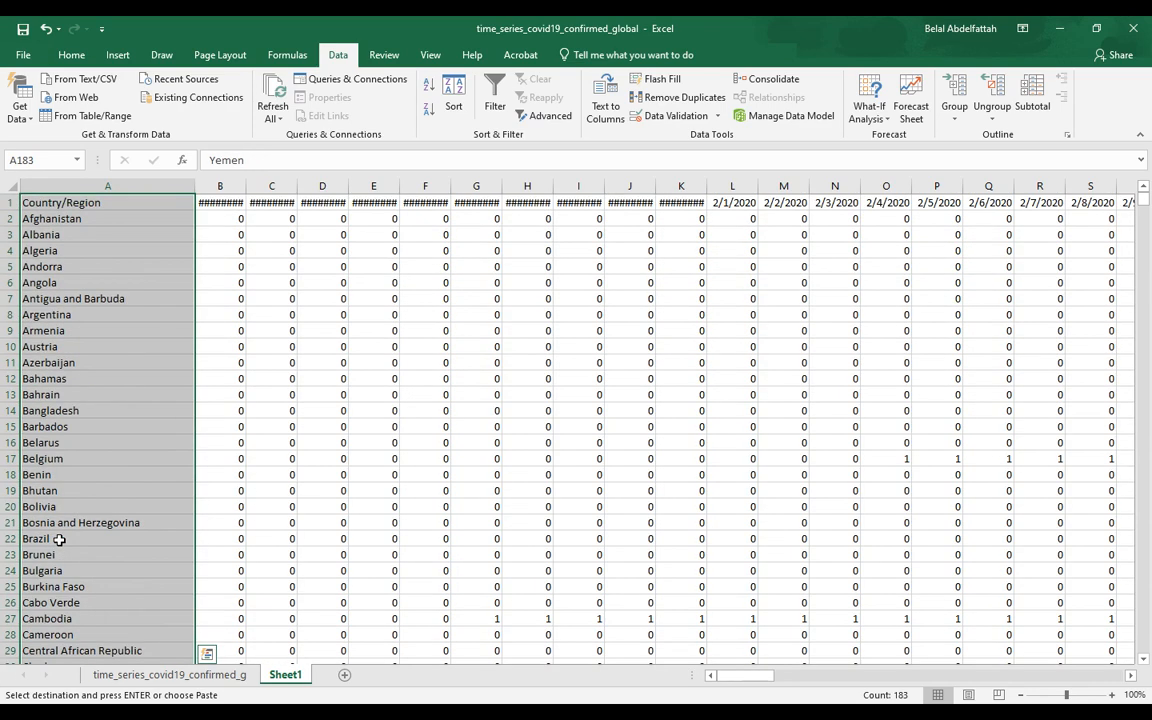
pyautogui.press('Up')
pyautogui.hotkey('ctrl', 'shift', 'Up')
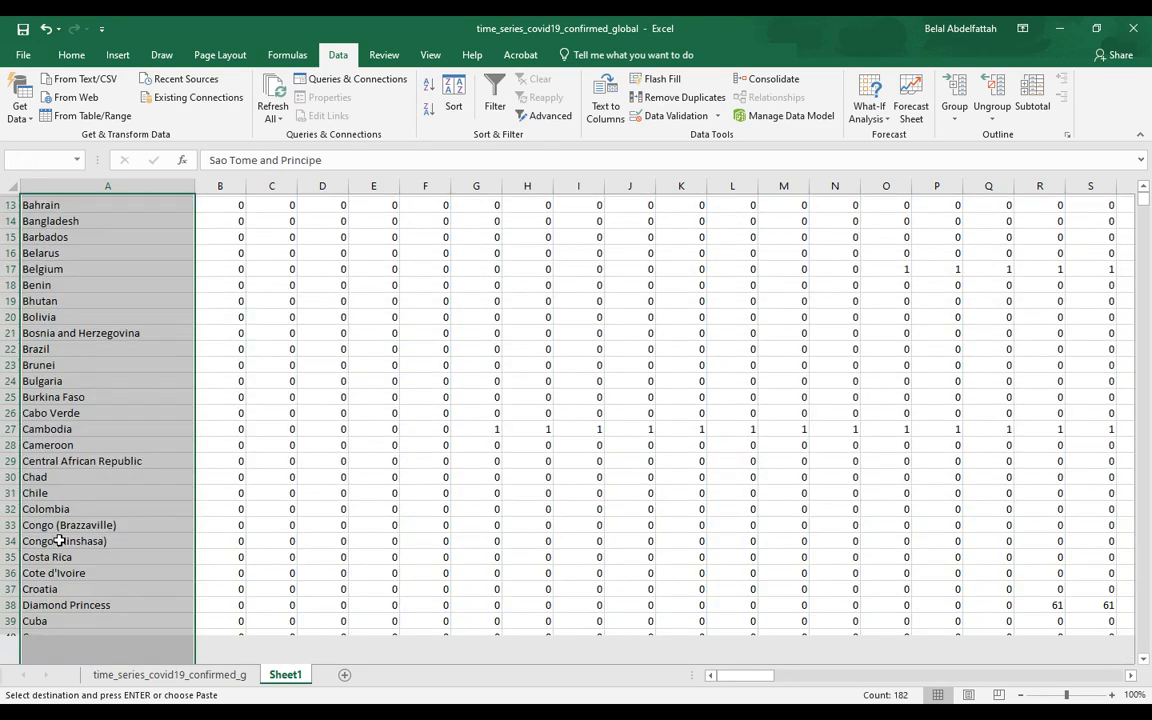
pyautogui.press('Up')
pyautogui.press('Up')
pyautogui.press('Up')
pyautogui.press('Up')
pyautogui.press('Up')
pyautogui.press('Up')
pyautogui.press('Up')
pyautogui.press('Up')
pyautogui.press('Up')
pyautogui.press('Up')
pyautogui.press('Up')
pyautogui.press('Up')
pyautogui.press('Up')
pyautogui.press('Up')
pyautogui.press('Up')
pyautogui.press('Up')
pyautogui.press('Up')
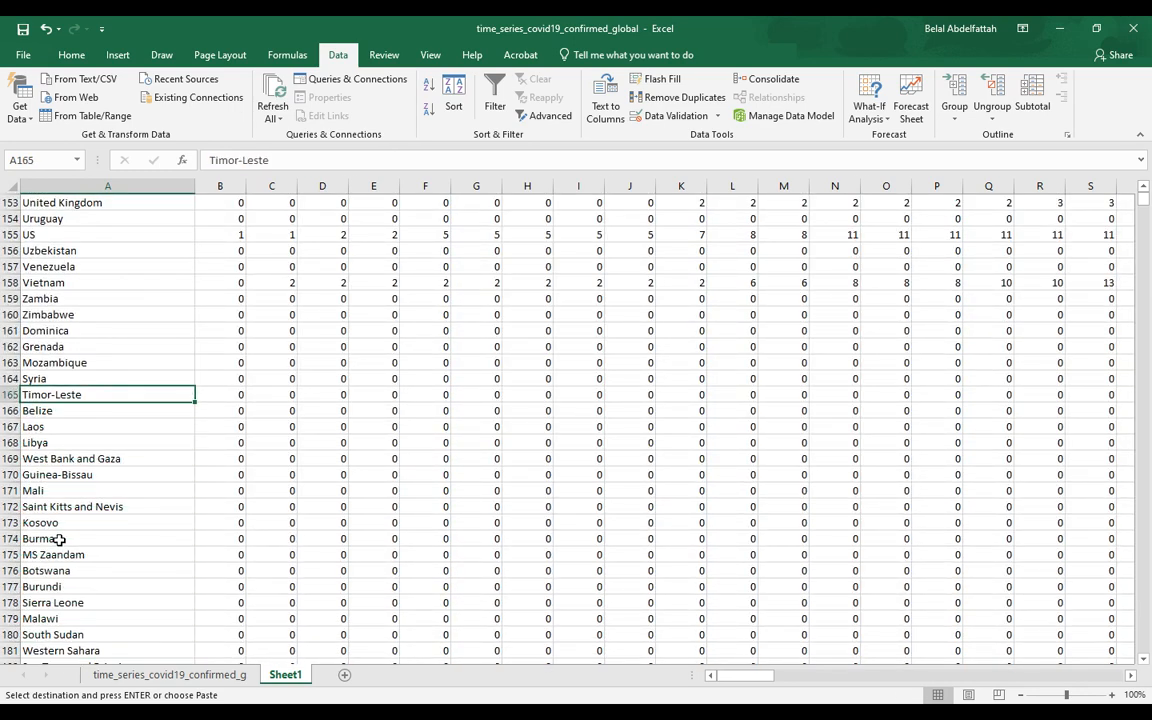
pyautogui.hotkey('ctrl', 'Up')
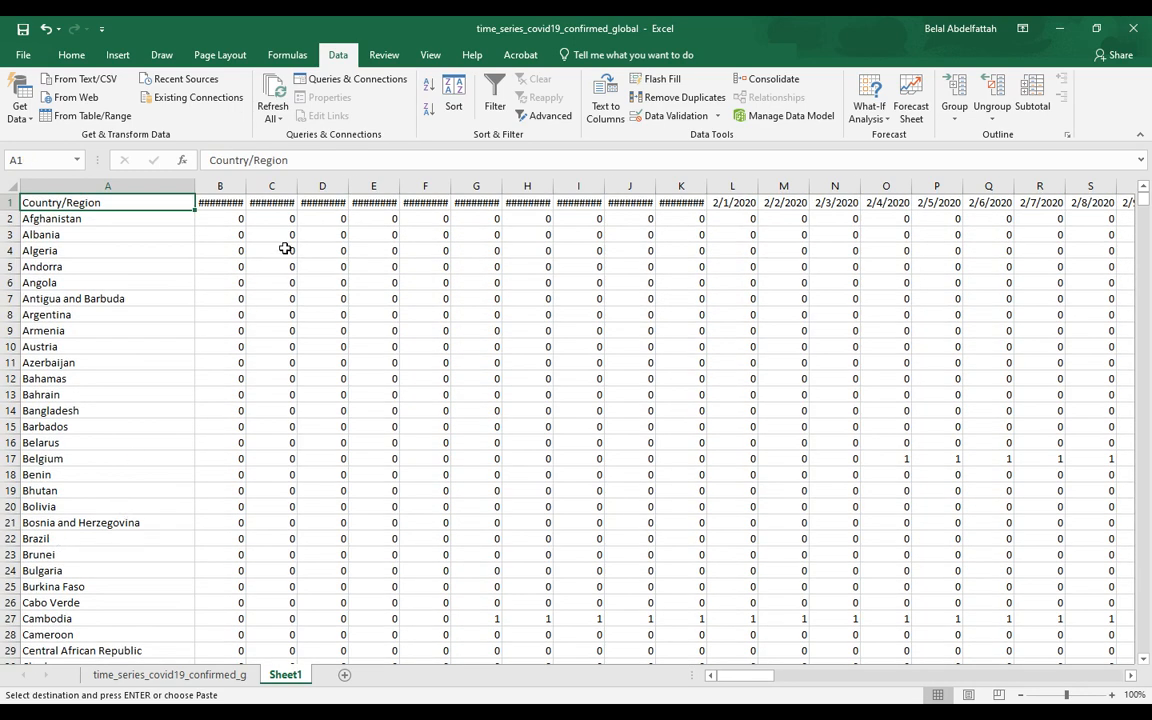
# Step: Autofit all columns of Sheet1 so the date headers are fully readable
pyautogui.click(304, 201)
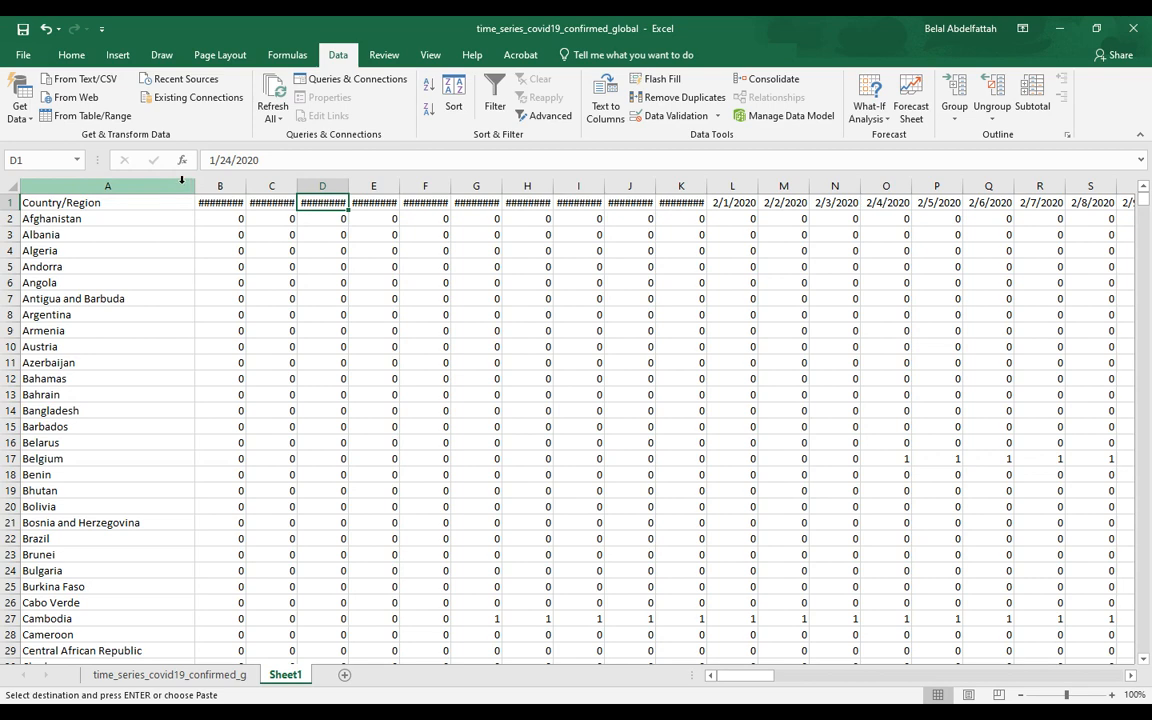
pyautogui.click(11, 186)
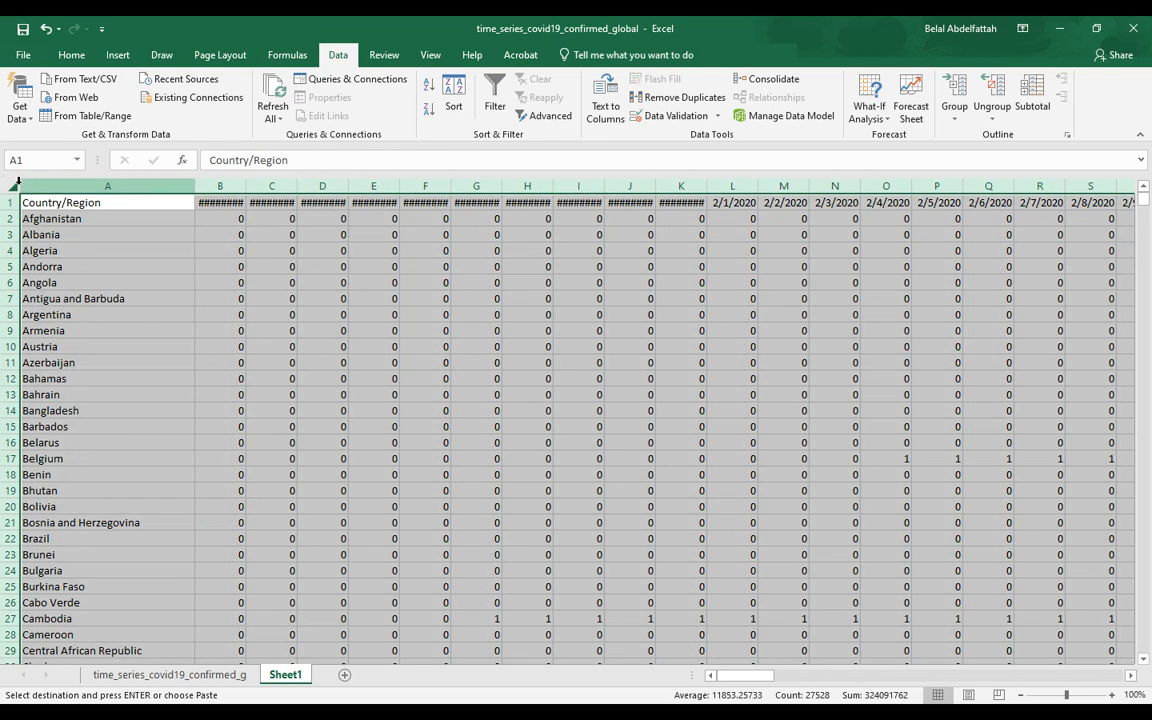
pyautogui.doubleClick(242, 190)
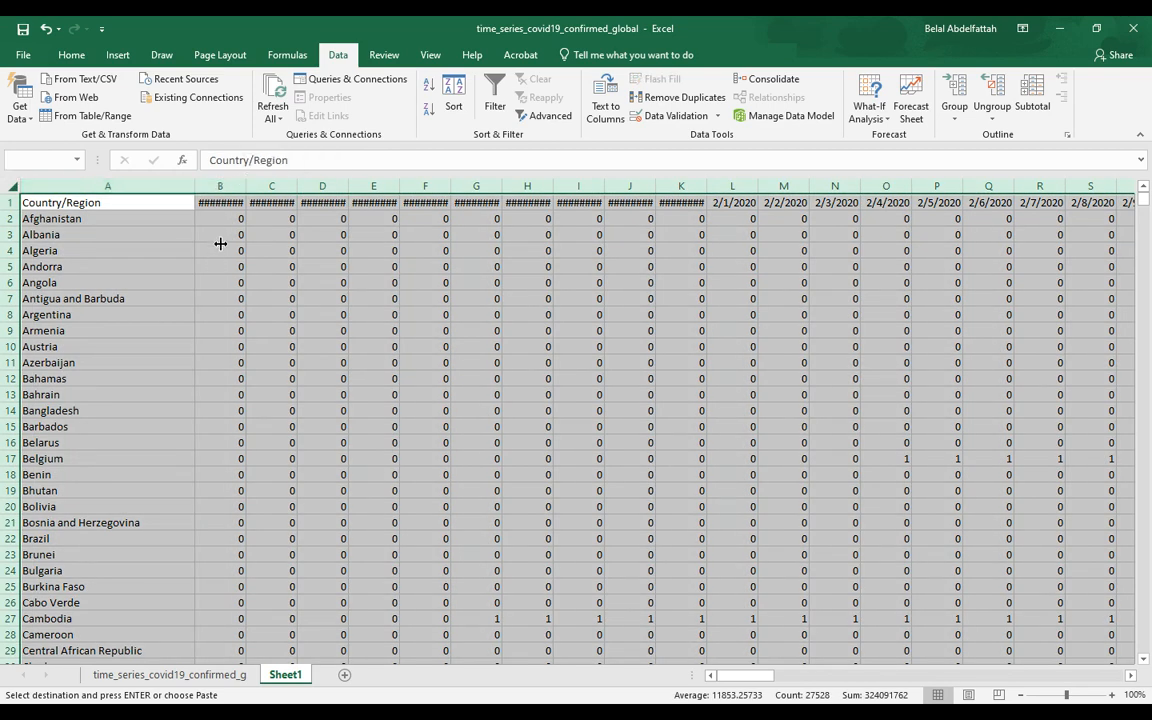
pyautogui.click(226, 233)
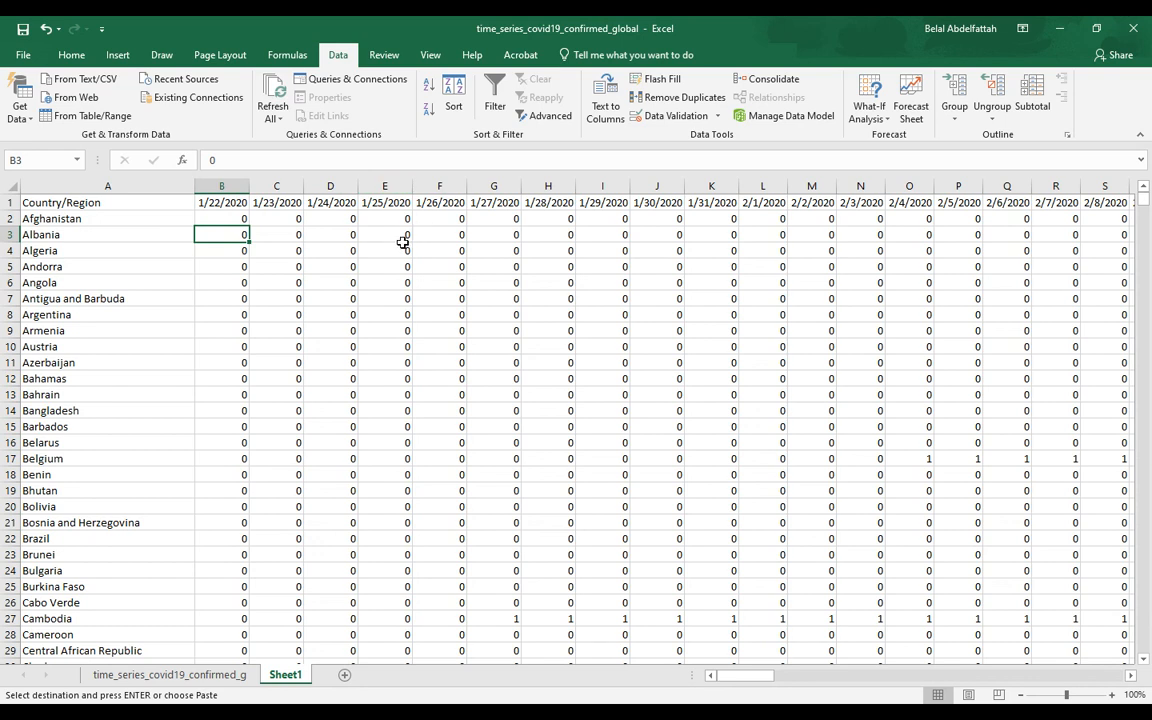
pyautogui.click(80, 118)
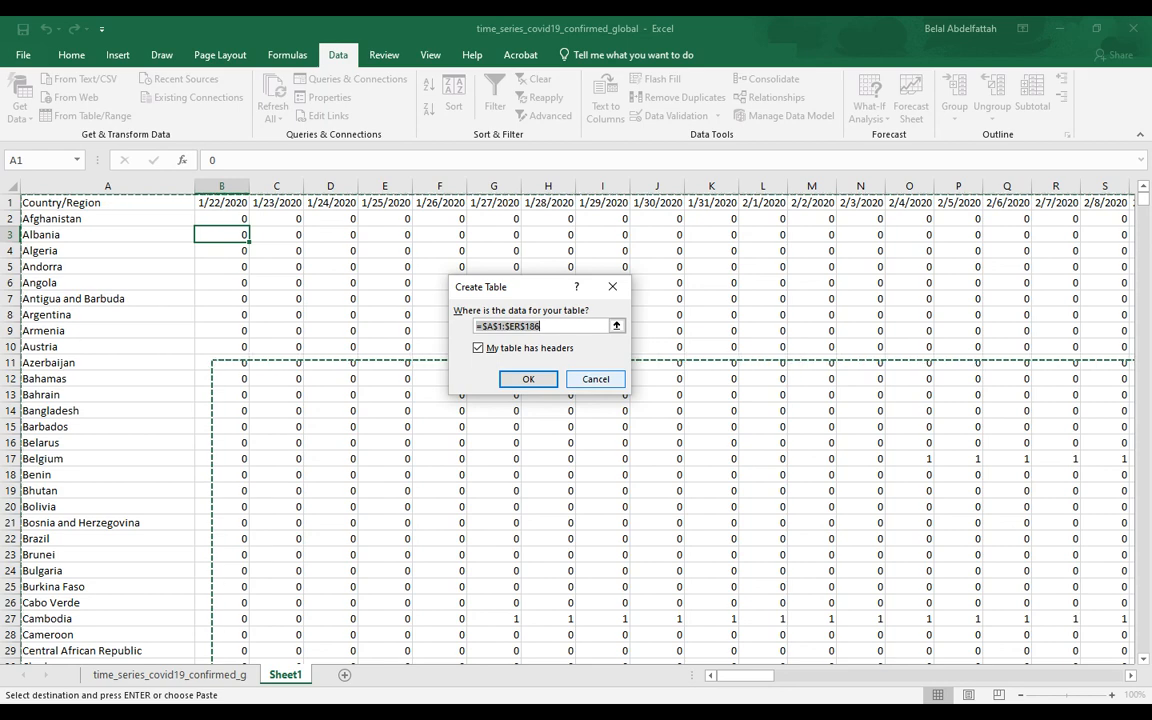
pyautogui.click(596, 379)
# Step: Load the full Sheet1 data range A1:ER186 into the Power Query Editor as a table with headers
pyautogui.click(89, 201)
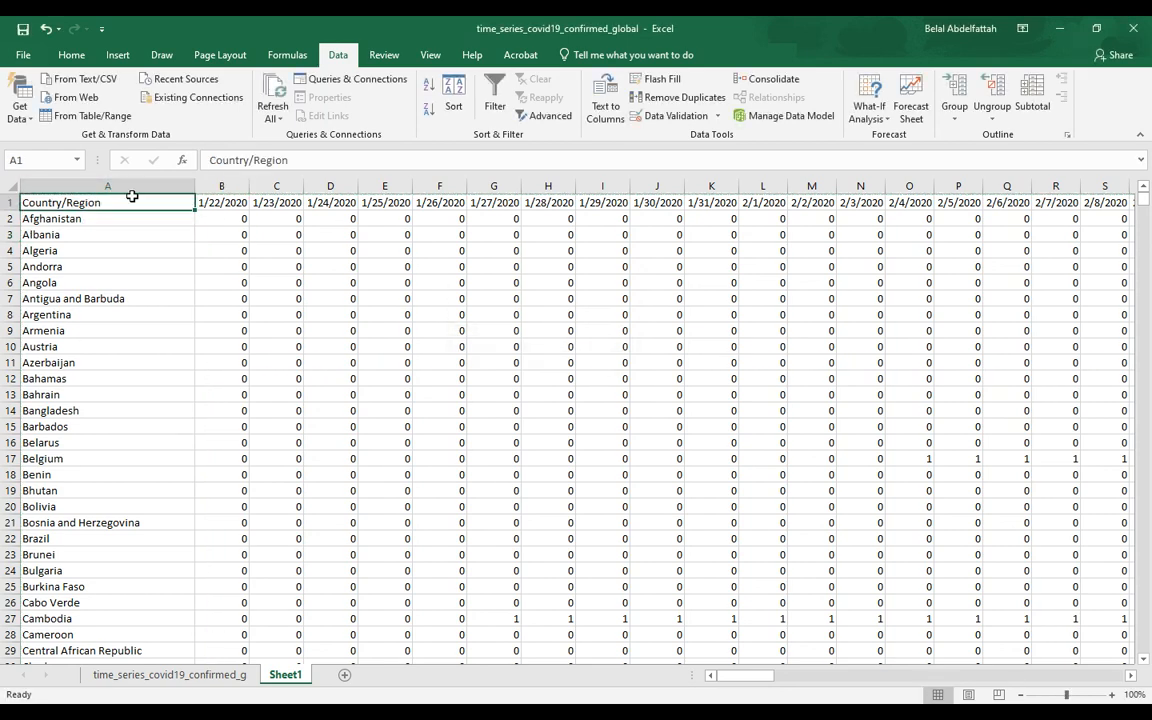
pyautogui.hotkey('ctrl', 'shift', 'Right')
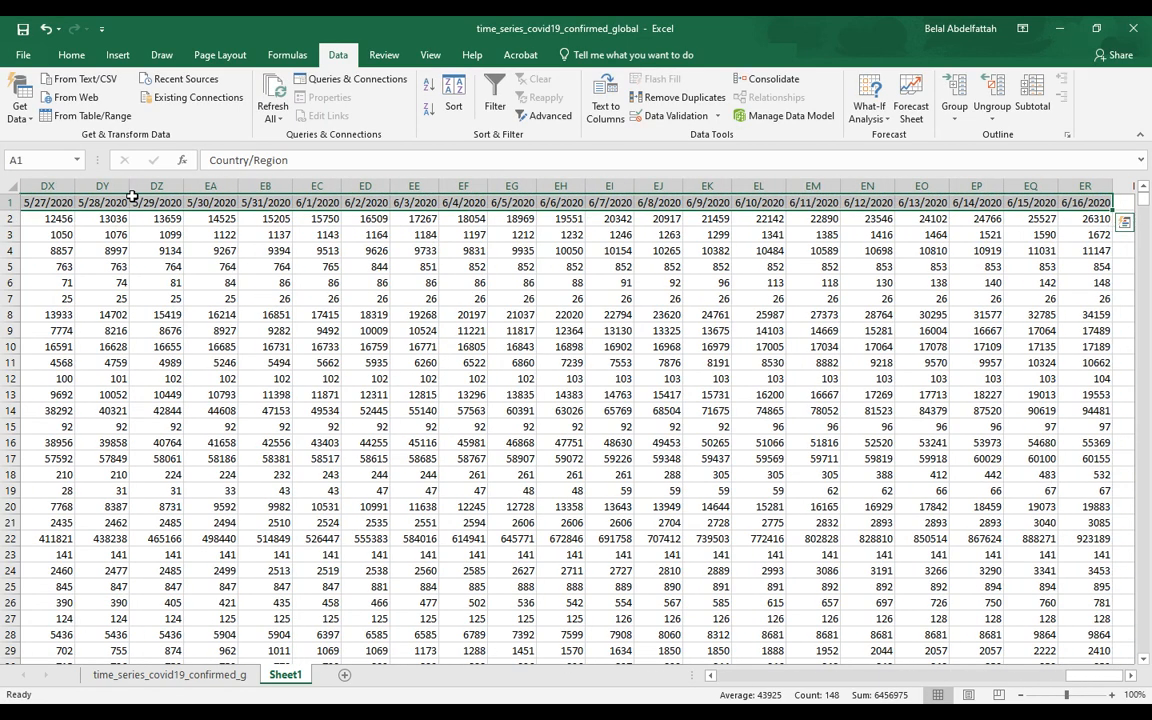
pyautogui.hotkey('ctrl', 'shift', 'Down')
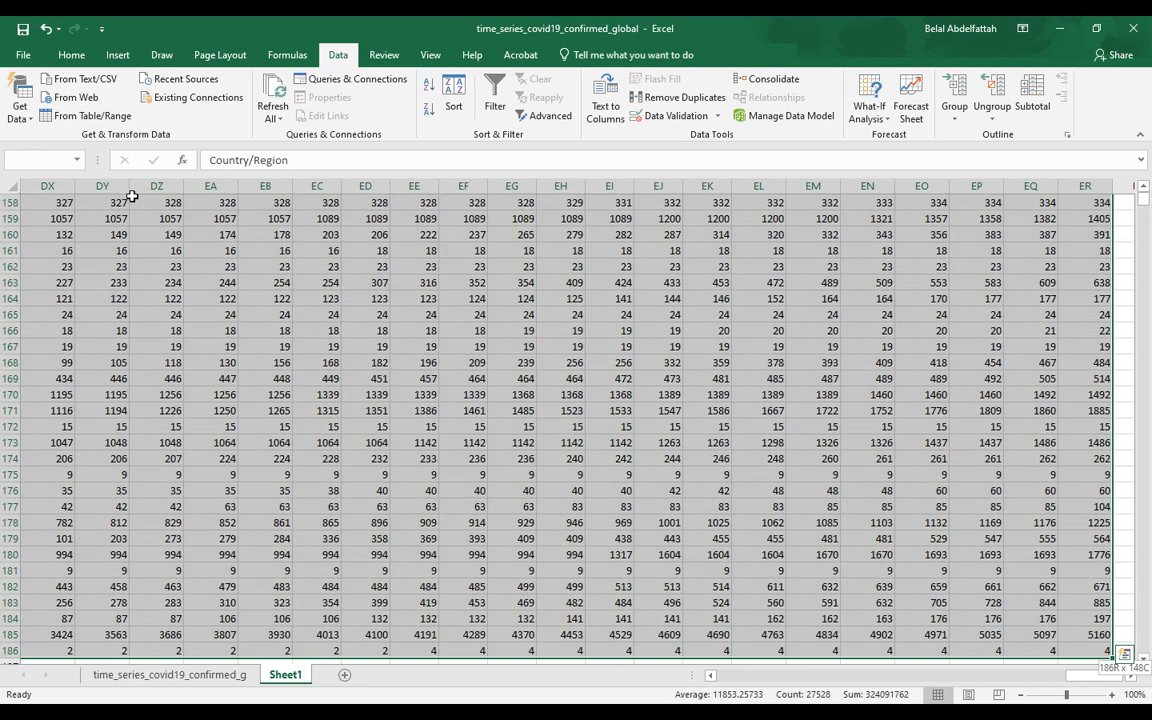
pyautogui.click(72, 115)
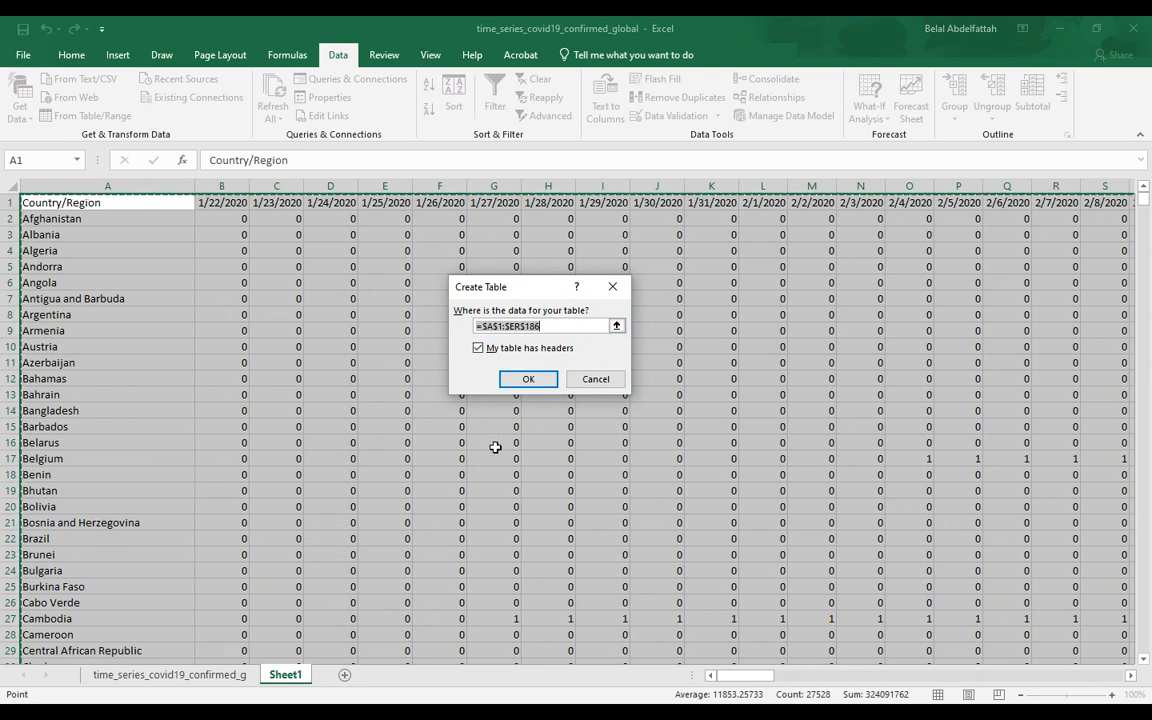
pyautogui.click(522, 379)
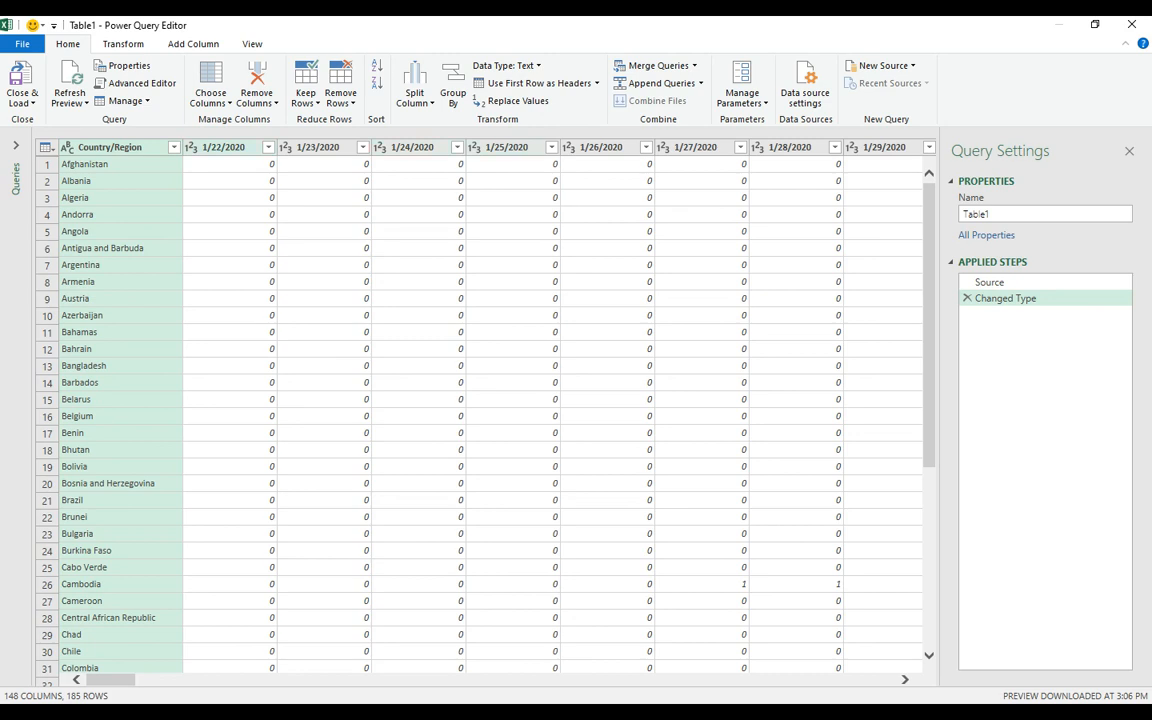
# Step: Unpivot all date columns from 1/22/2020 through 6/16/2020, keeping Country/Region as the only unselected column
pyautogui.click(224, 147)
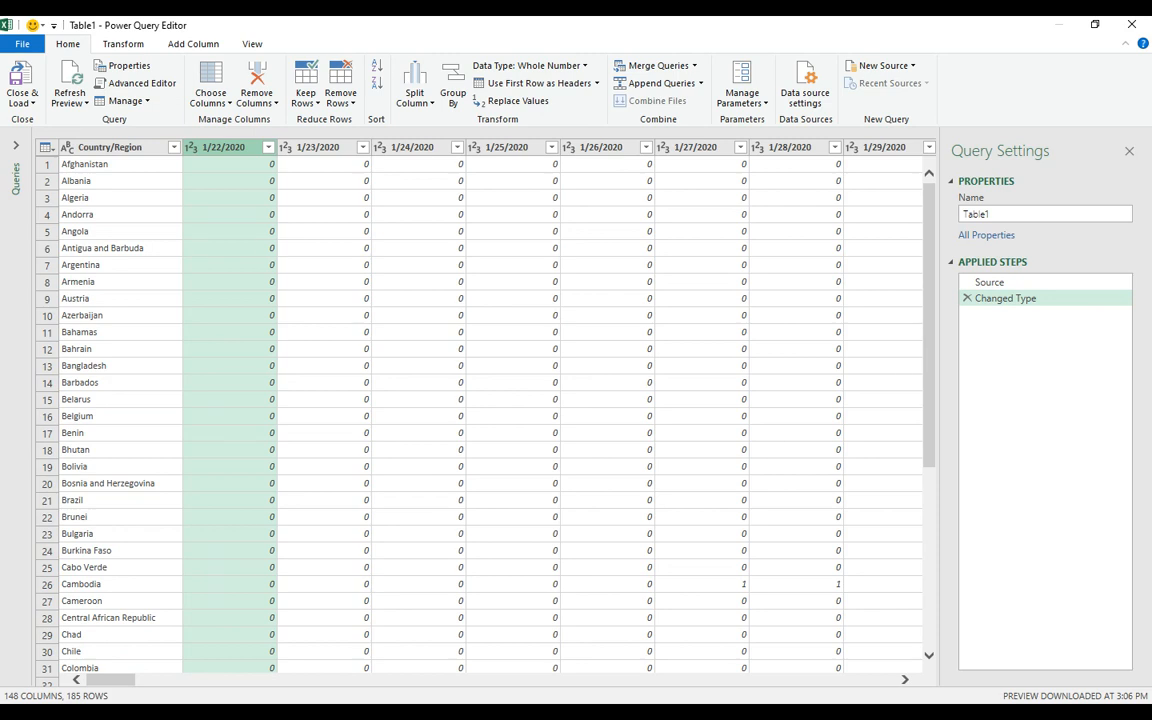
pyautogui.moveTo(110, 680); pyautogui.dragTo(870, 680)
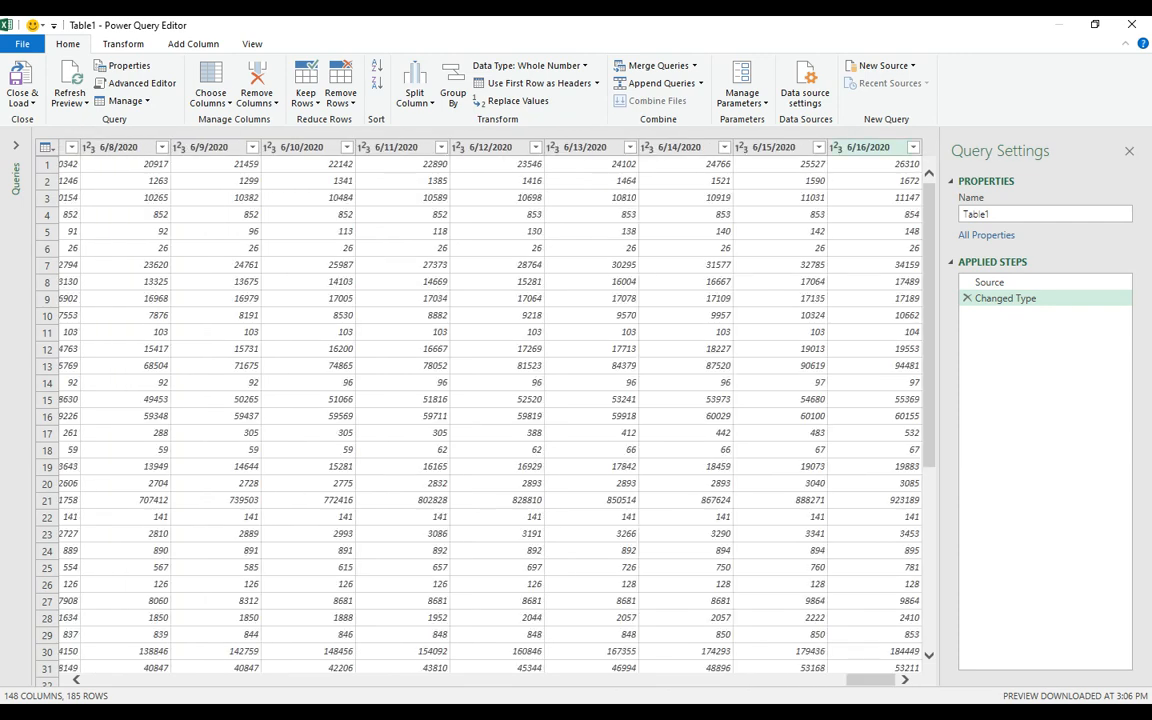
pyautogui.hotkey('ctrl', 'a')
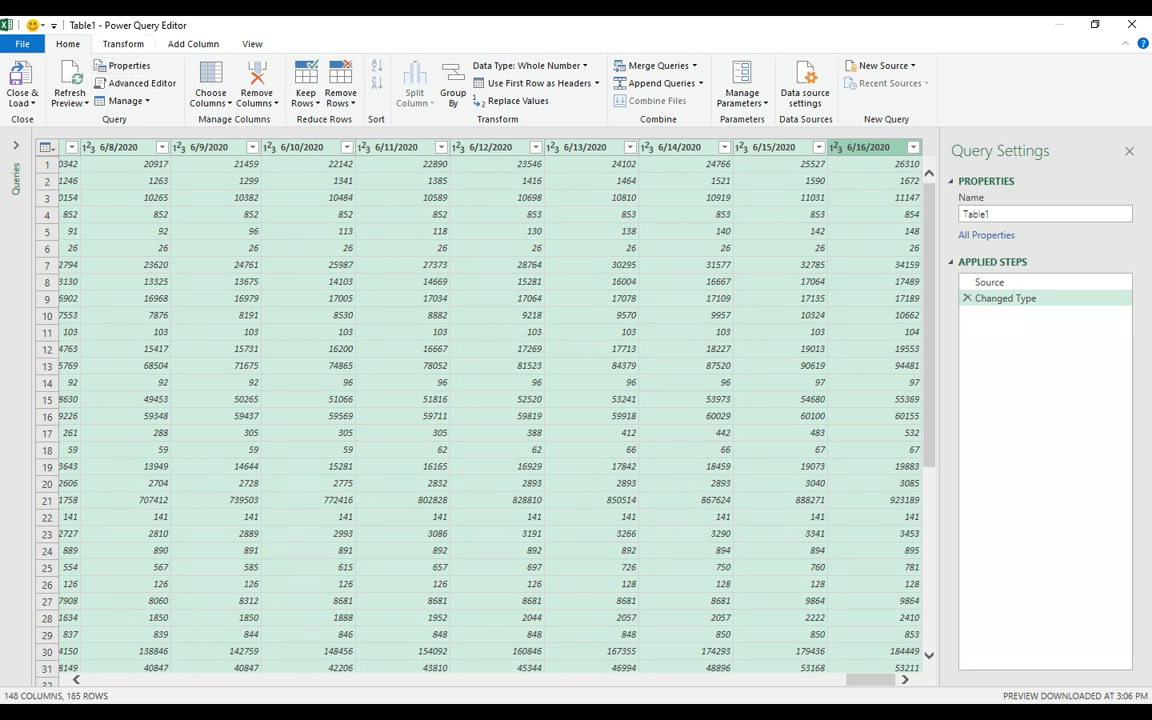
pyautogui.click(123, 44)
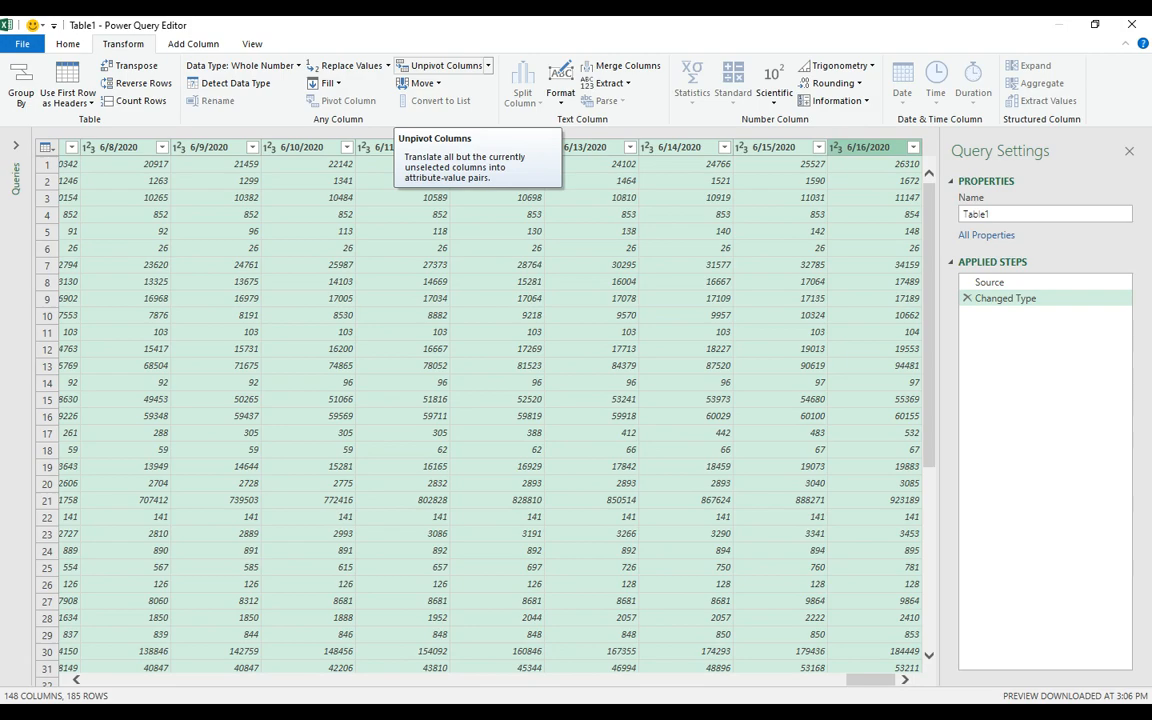
pyautogui.click(440, 65)
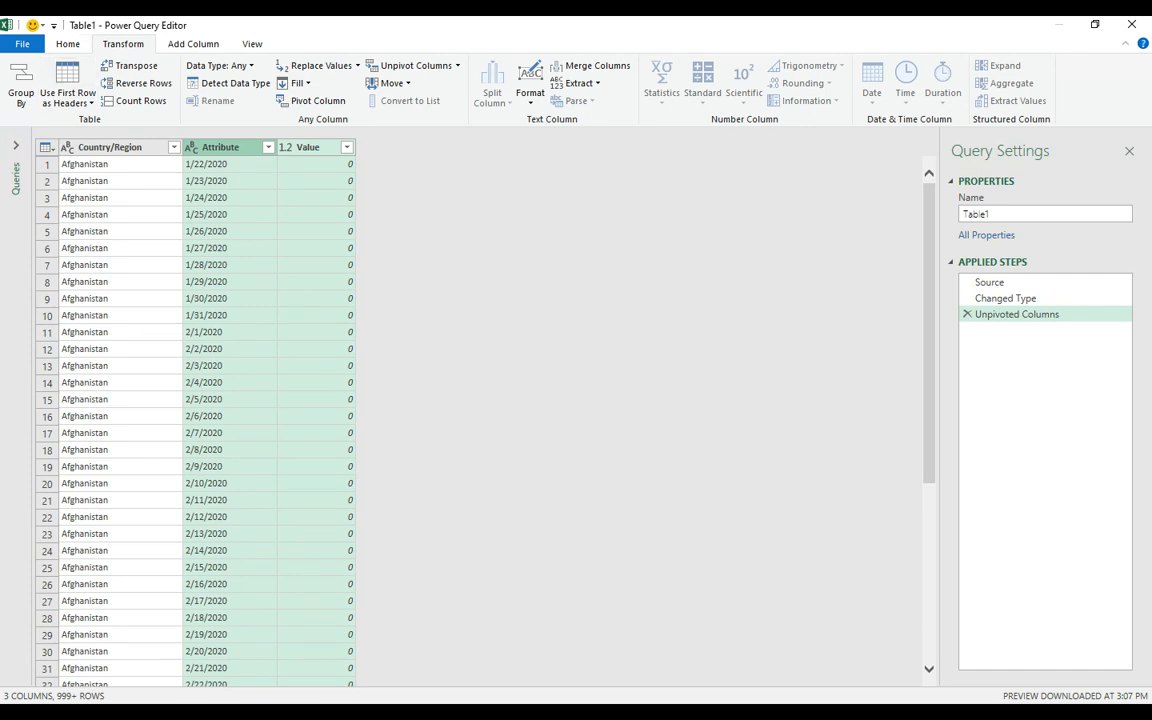
# Step: Close and load the unpivoted query to a new worksheet and place that sheet after Sheet1
pyautogui.click(68, 44)
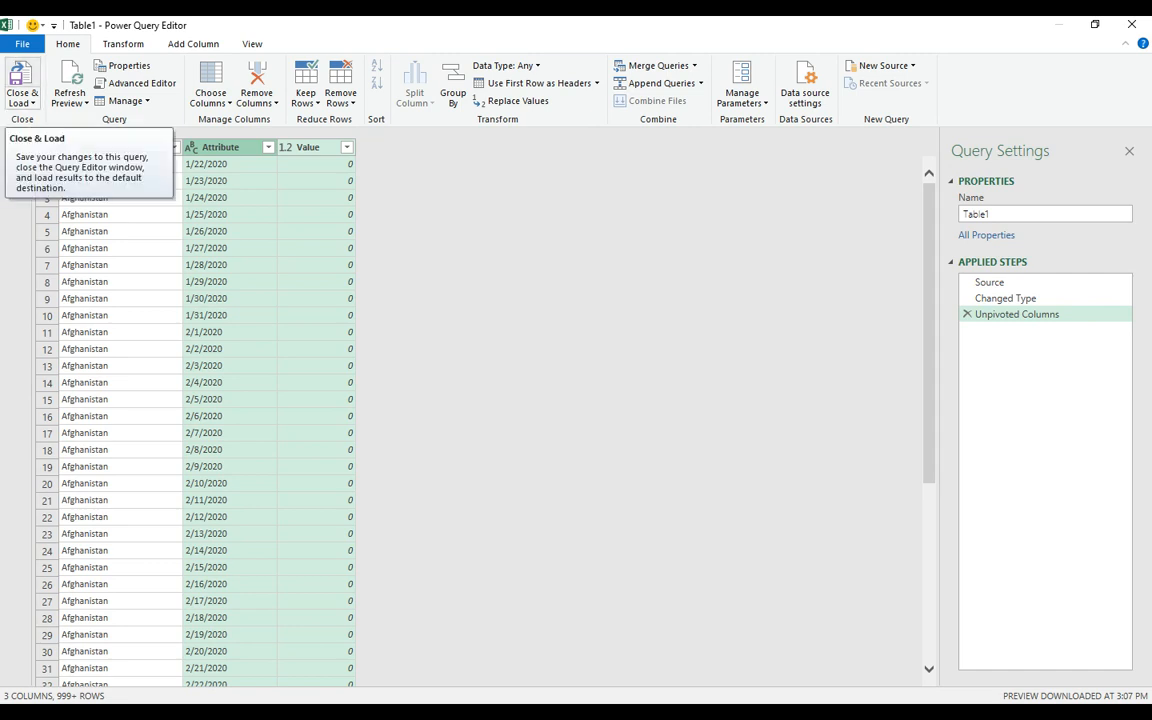
pyautogui.click(22, 85)
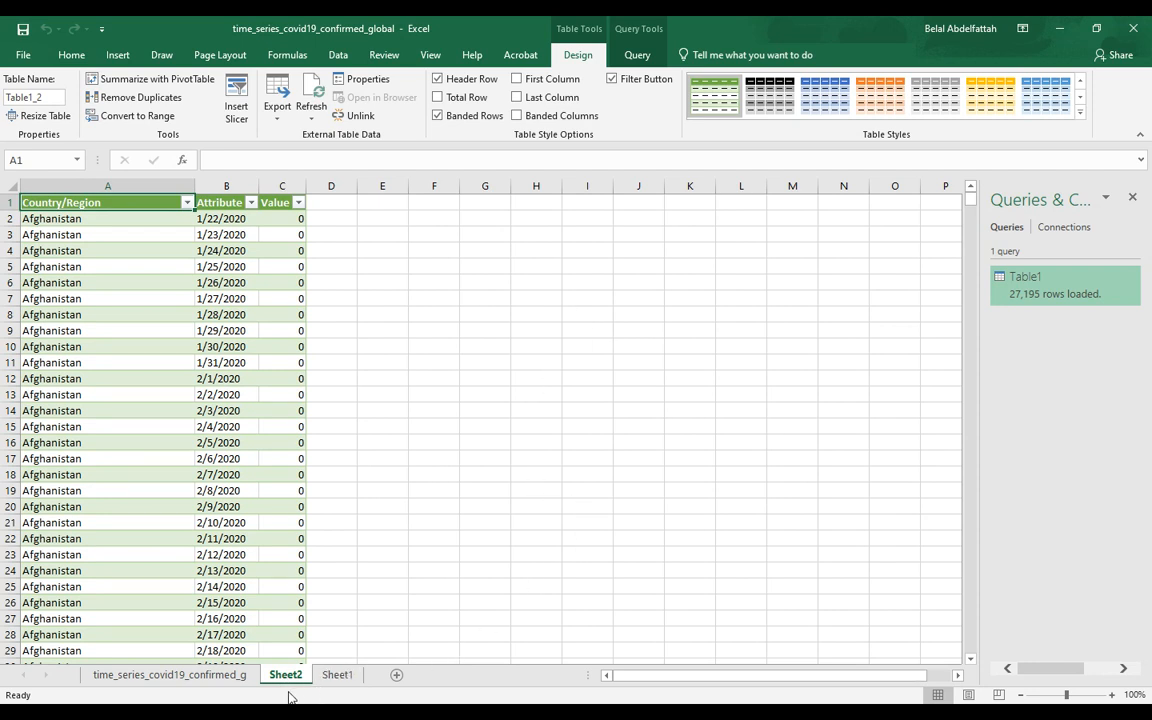
pyautogui.moveTo(285, 684); pyautogui.dragTo(368, 689)
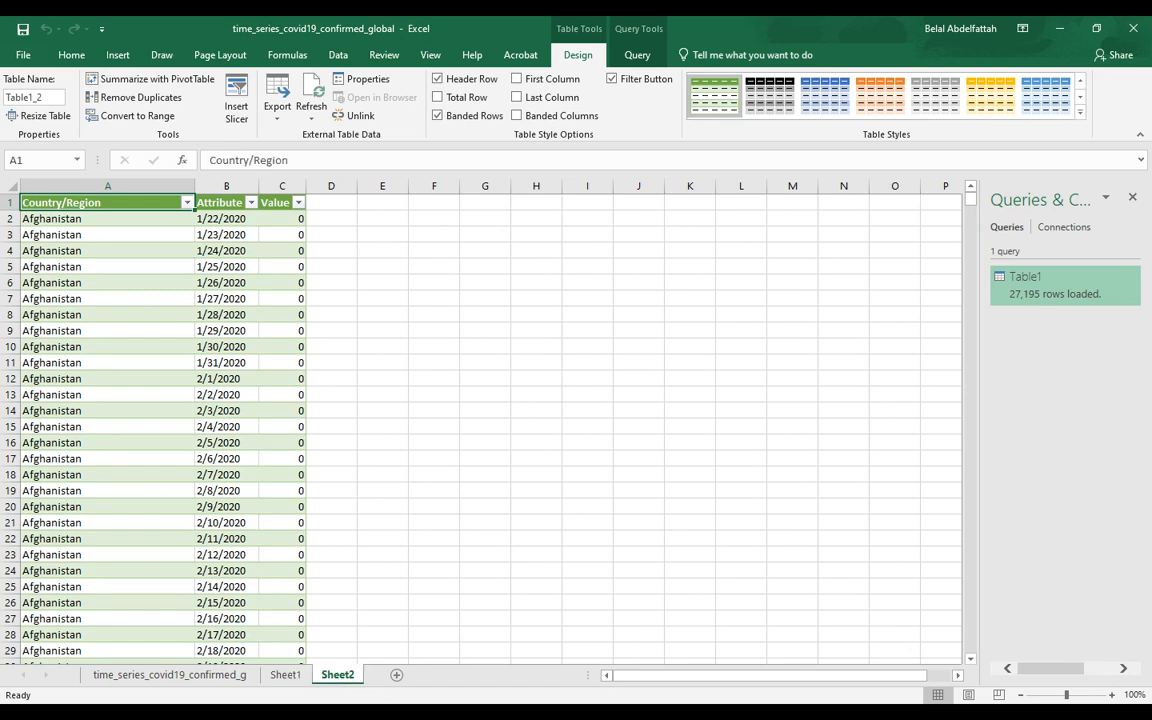
pyautogui.click(288, 676)
pyautogui.click(340, 555)
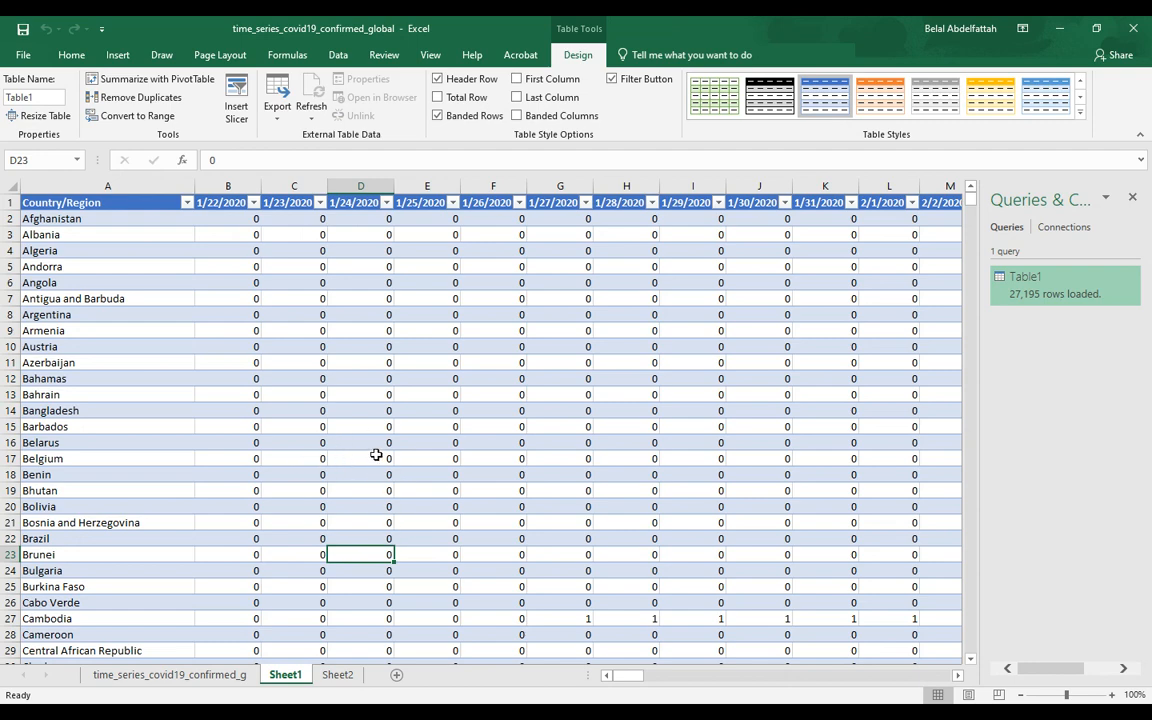
pyautogui.click(338, 675)
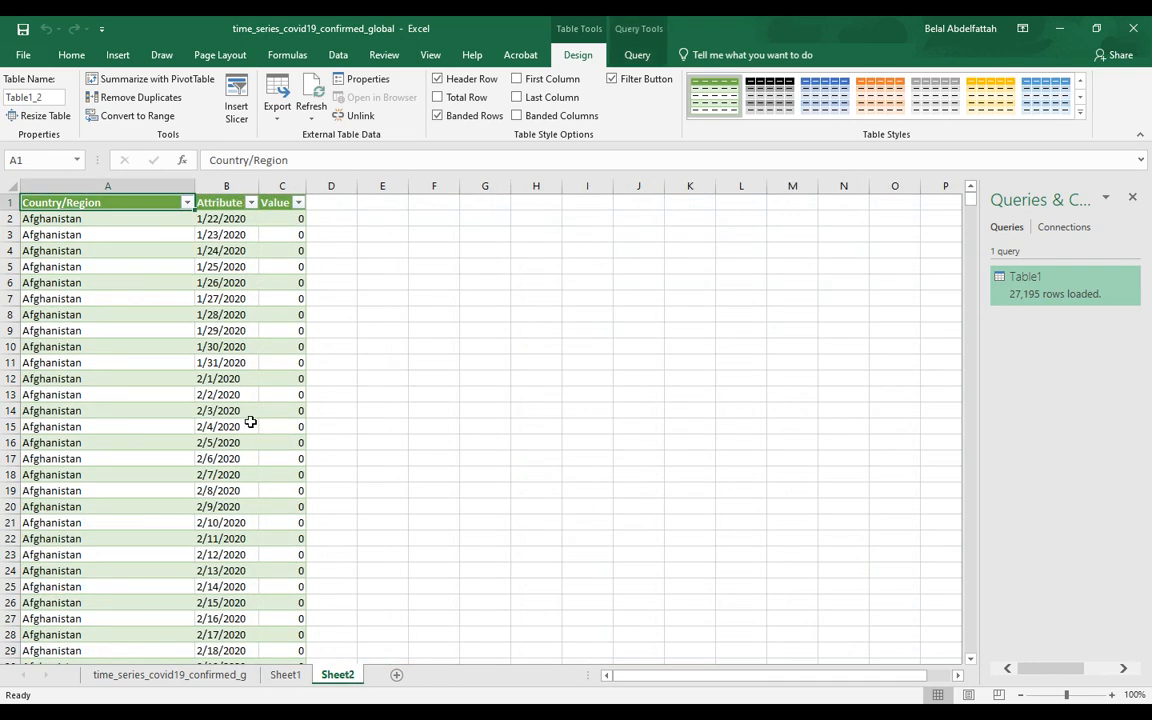
pyautogui.click(333, 445)
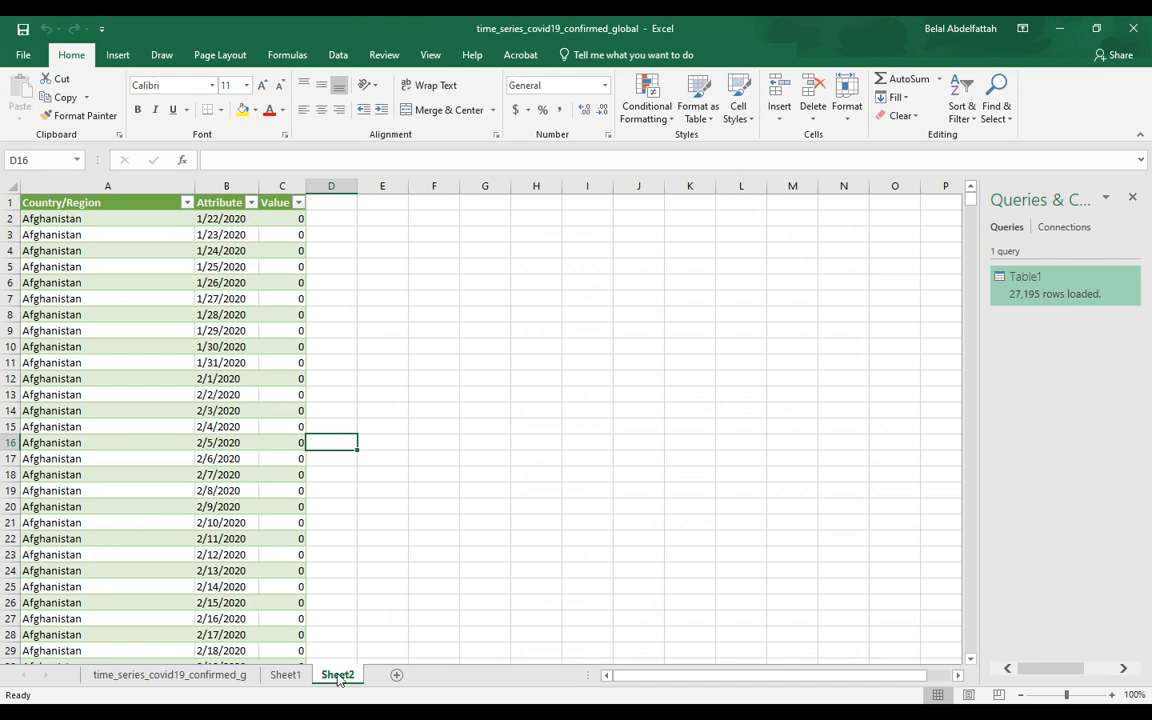
# Step: Add a new worksheet after Sheet2 and copy columns A to C of Sheet2
pyautogui.click(413, 675)
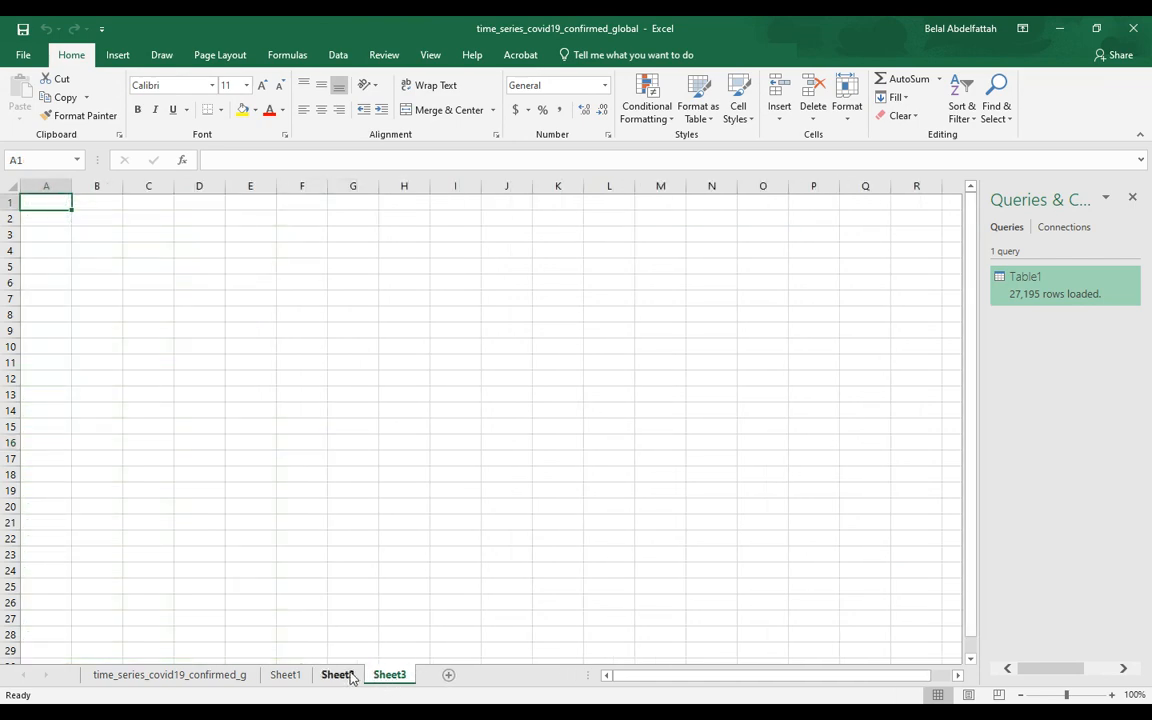
pyautogui.click(347, 677)
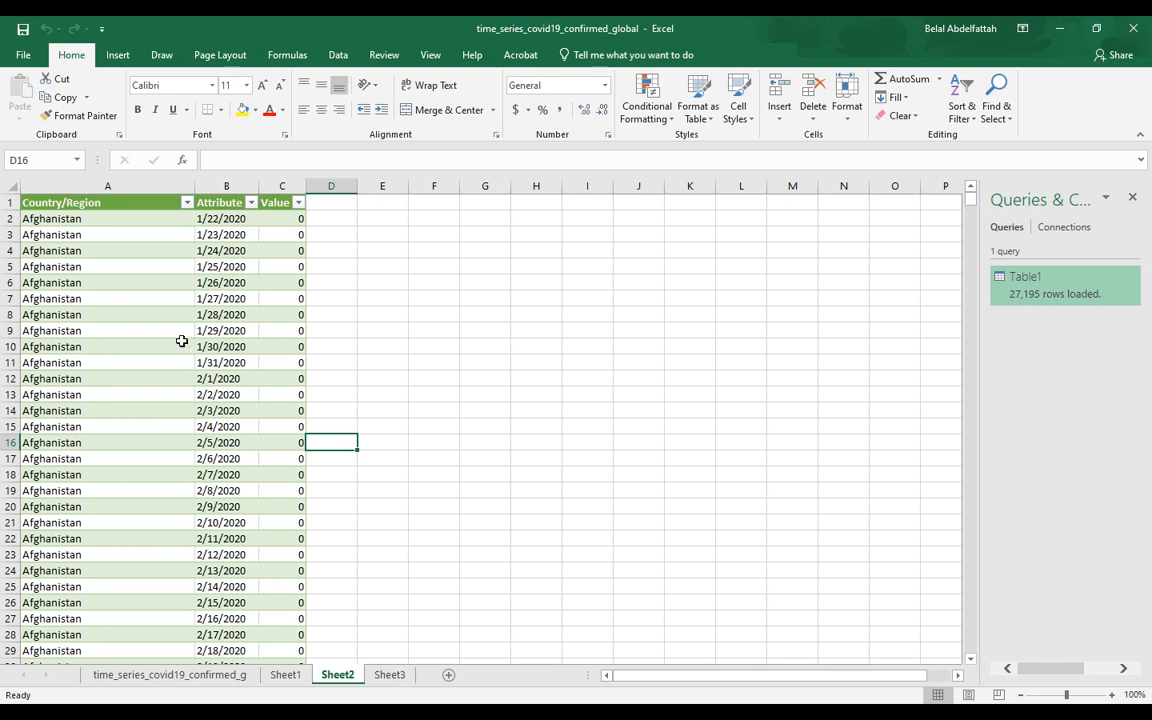
pyautogui.moveTo(75, 190); pyautogui.dragTo(279, 186)
pyautogui.hotkey('ctrl', 'c')
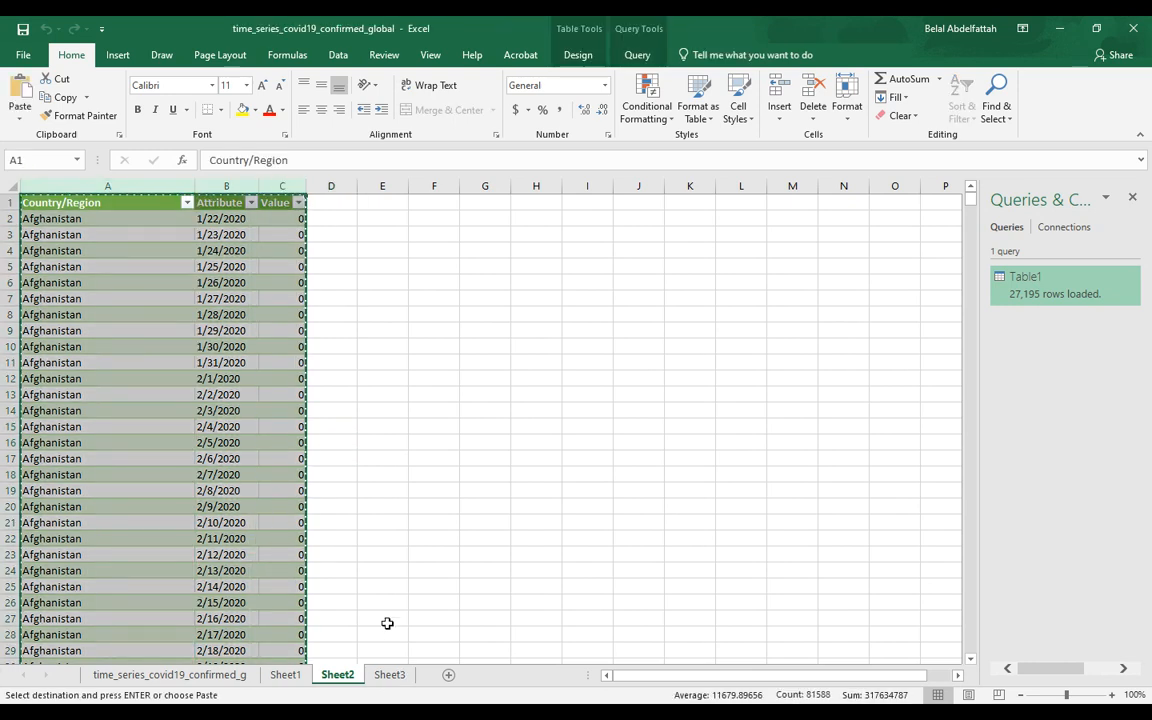
# Step: Paste the copied columns into Sheet3 as values only, starting at column A, and autofit the columns
pyautogui.click(388, 674)
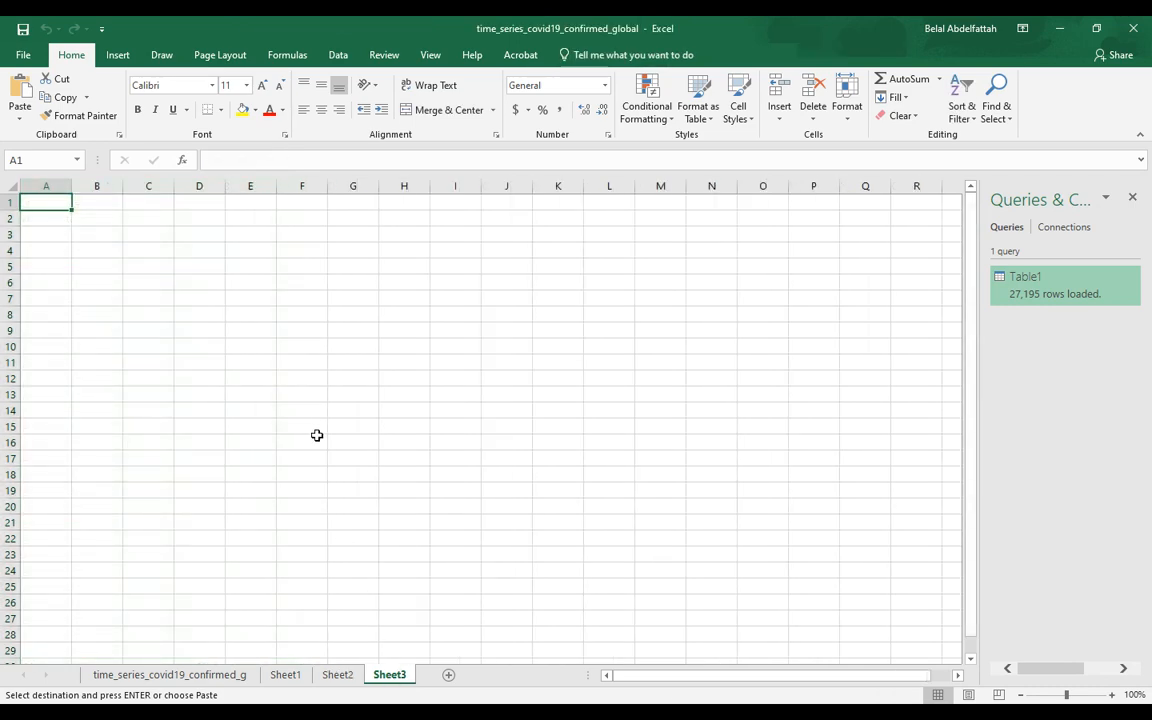
pyautogui.rightClick(47, 185)
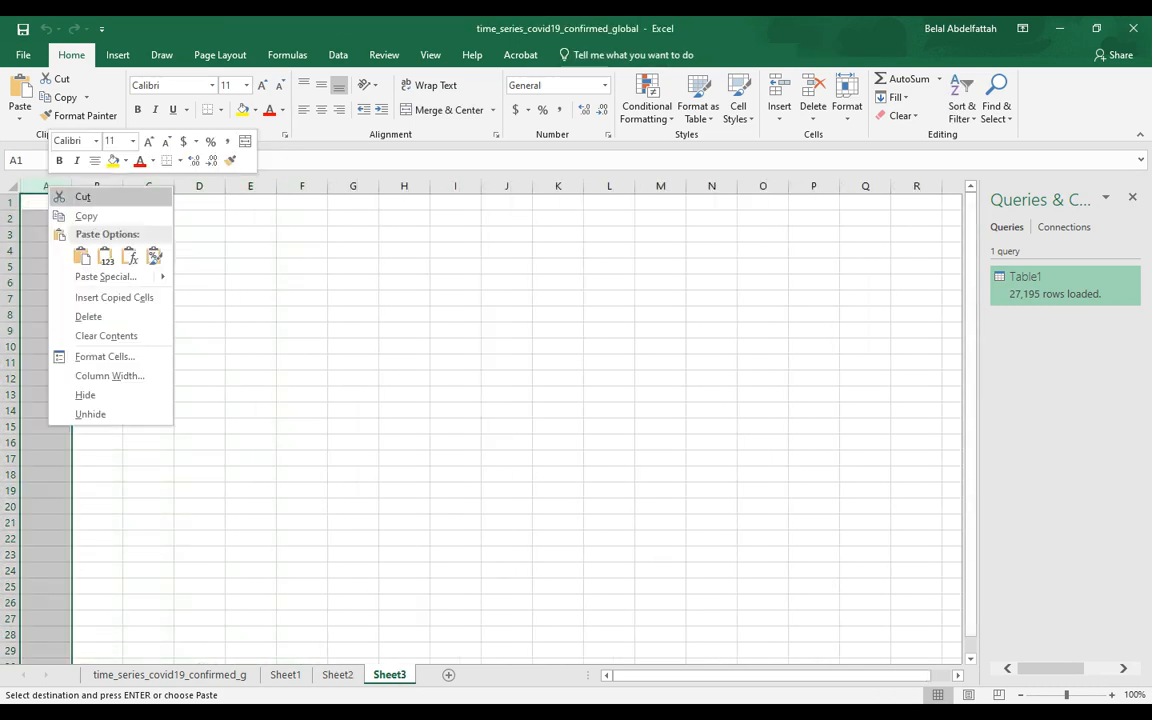
pyautogui.click(106, 256)
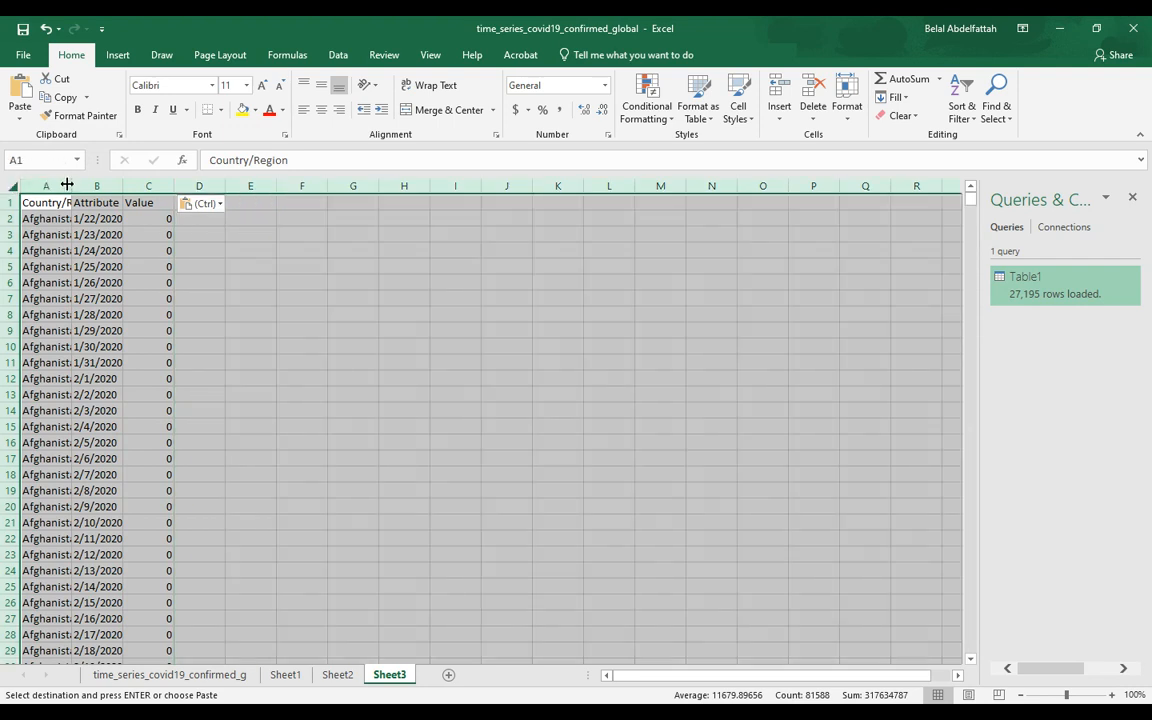
pyautogui.doubleClick(174, 186)
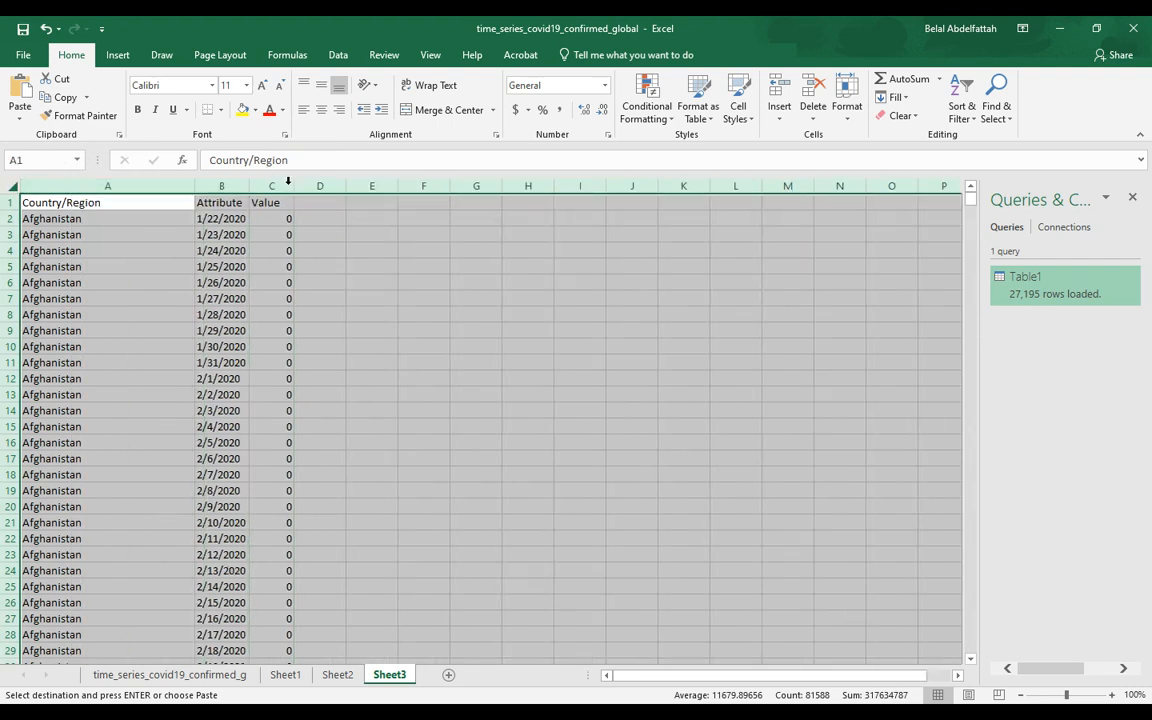
pyautogui.click(276, 251)
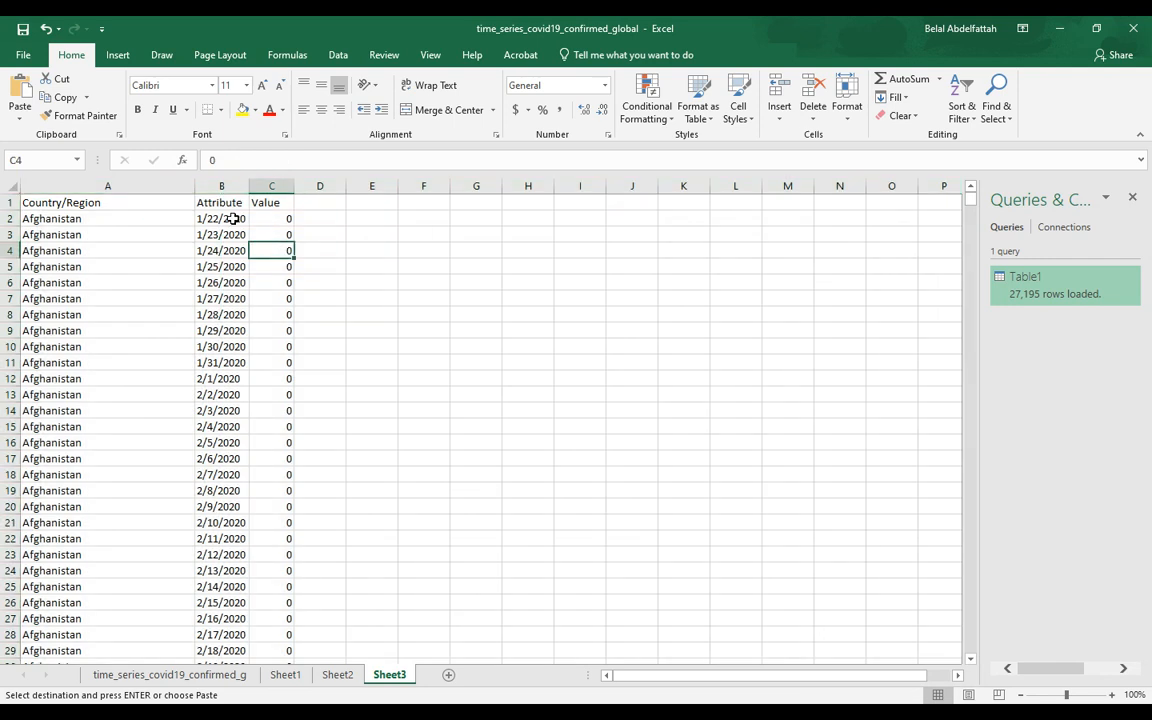
# Step: Rename the headers in B1 to Dates and in C1 to Total Cases, and widen column C to fit
pyautogui.click(214, 202)
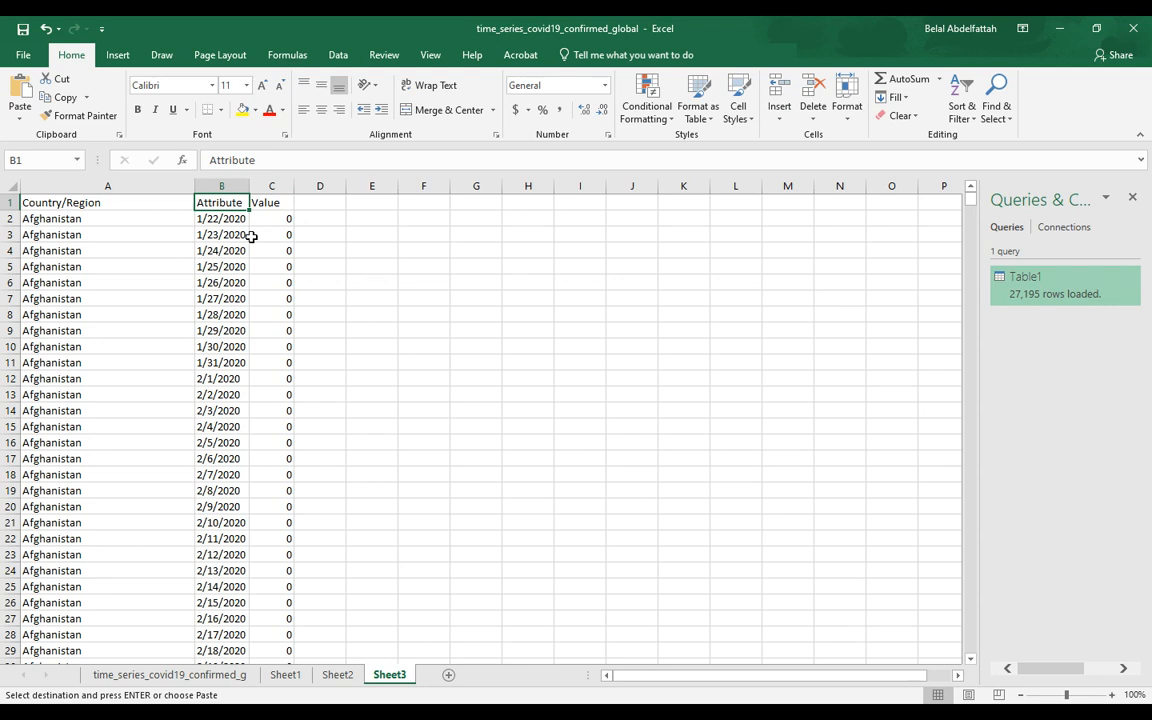
pyautogui.write('Dates')
pyautogui.press('Tab')
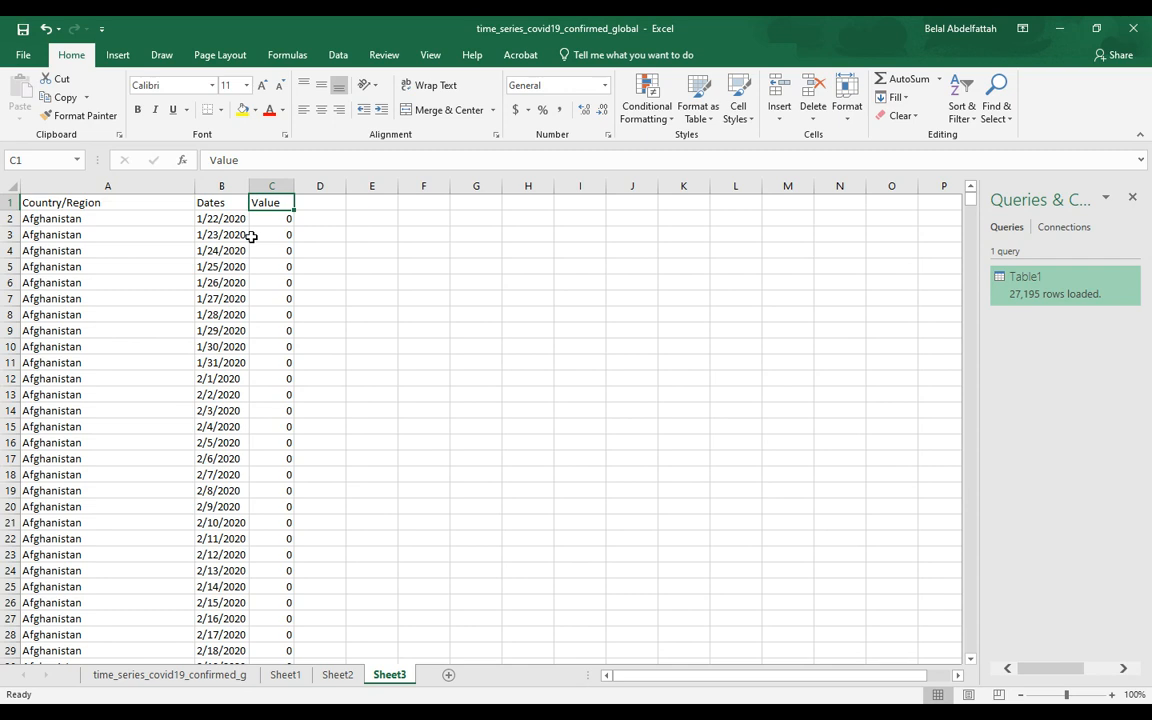
pyautogui.write('Total')
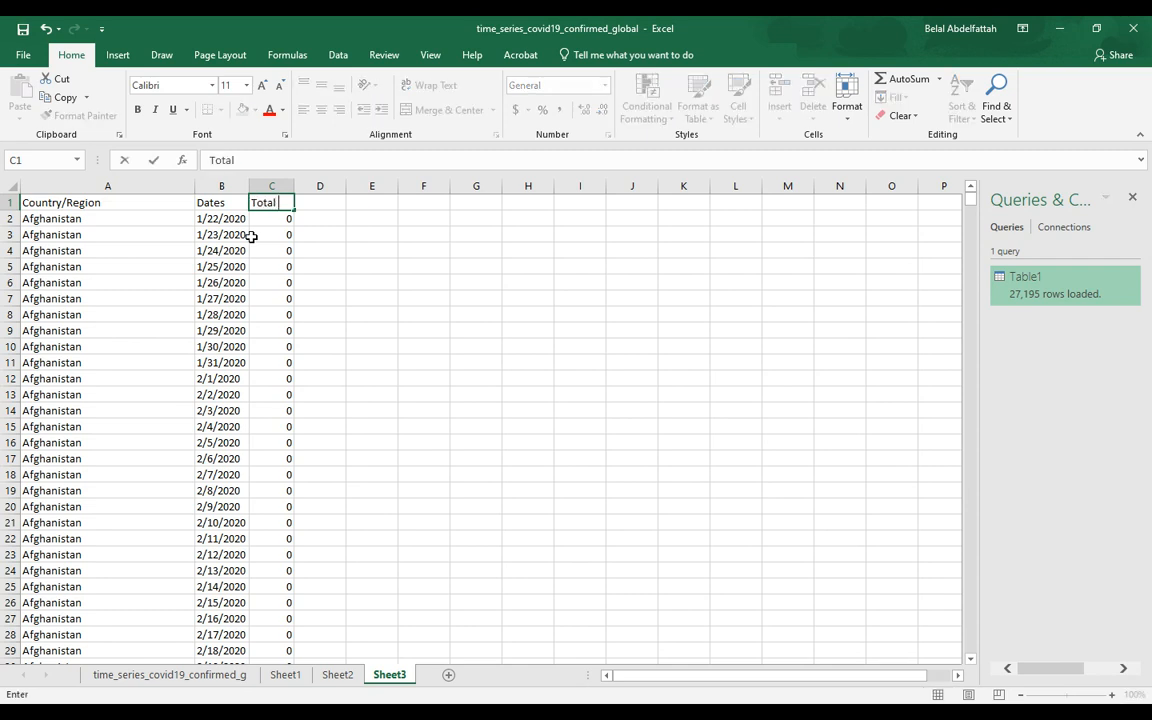
pyautogui.write(' Cases')
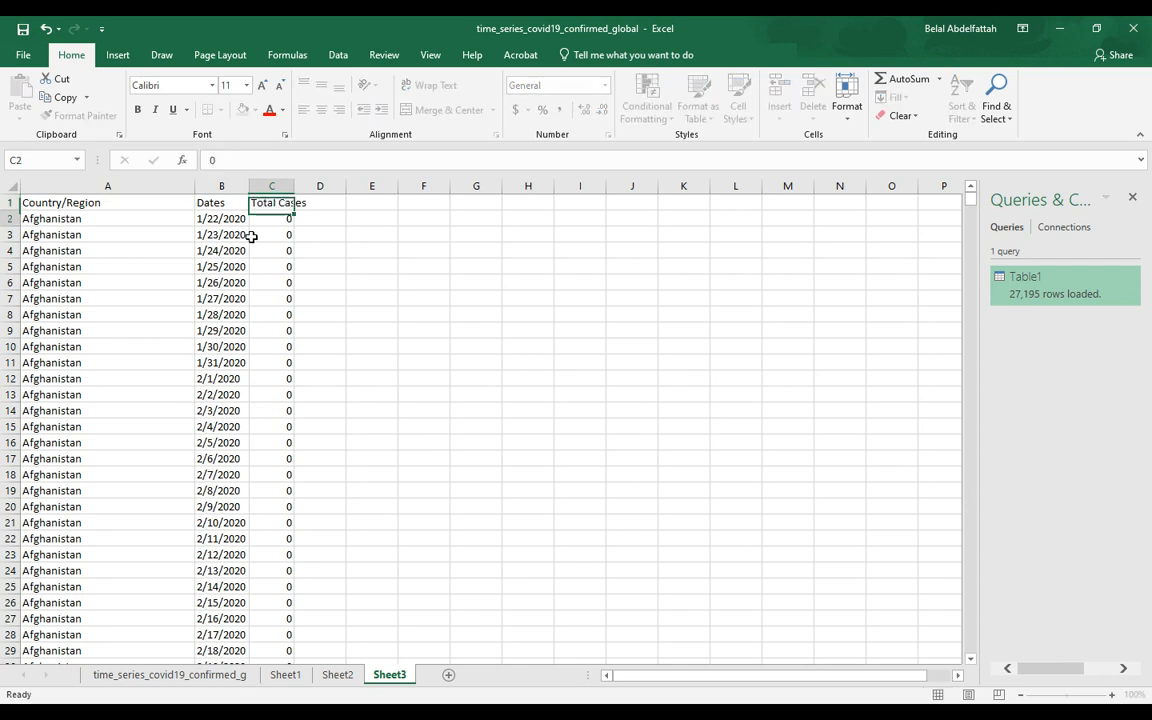
pyautogui.press('Return')
pyautogui.moveTo(300, 176); pyautogui.dragTo(316, 176)
pyautogui.click(330, 297)
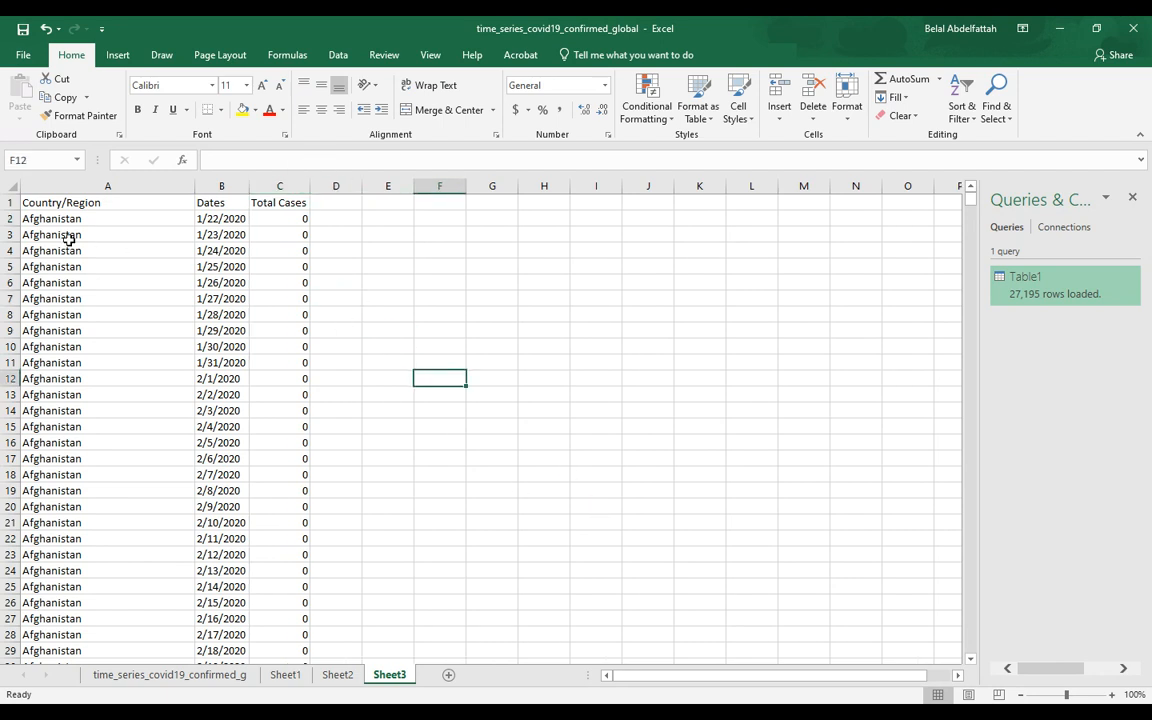
# Step: Add filter controls to the header row of the Country/Region, Dates and Total Cases data on Sheet3
pyautogui.click(34, 200)
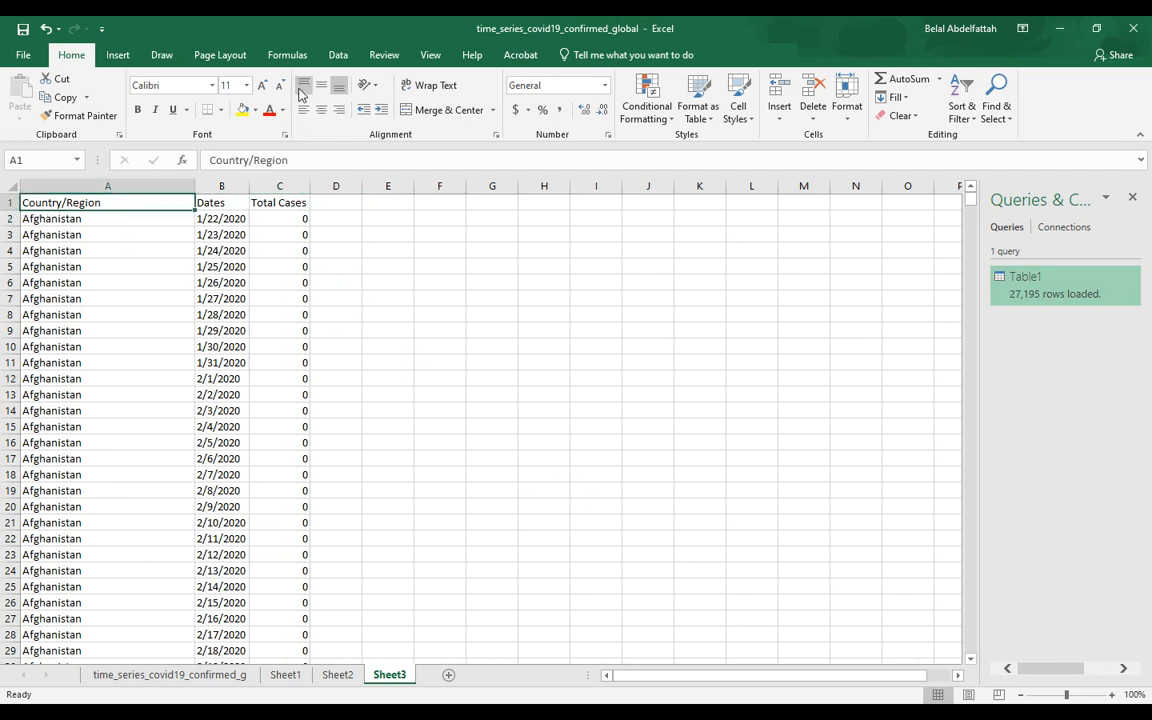
pyautogui.click(338, 55)
pyautogui.scroll(3, 310, 294)
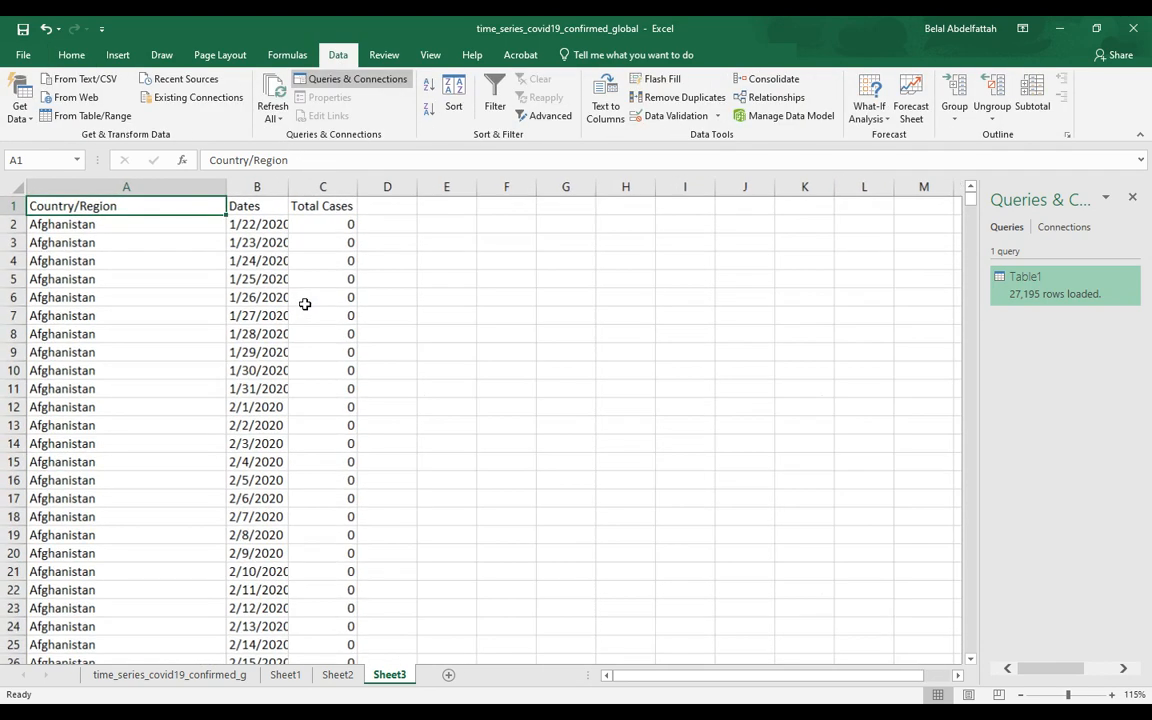
pyautogui.click(495, 100)
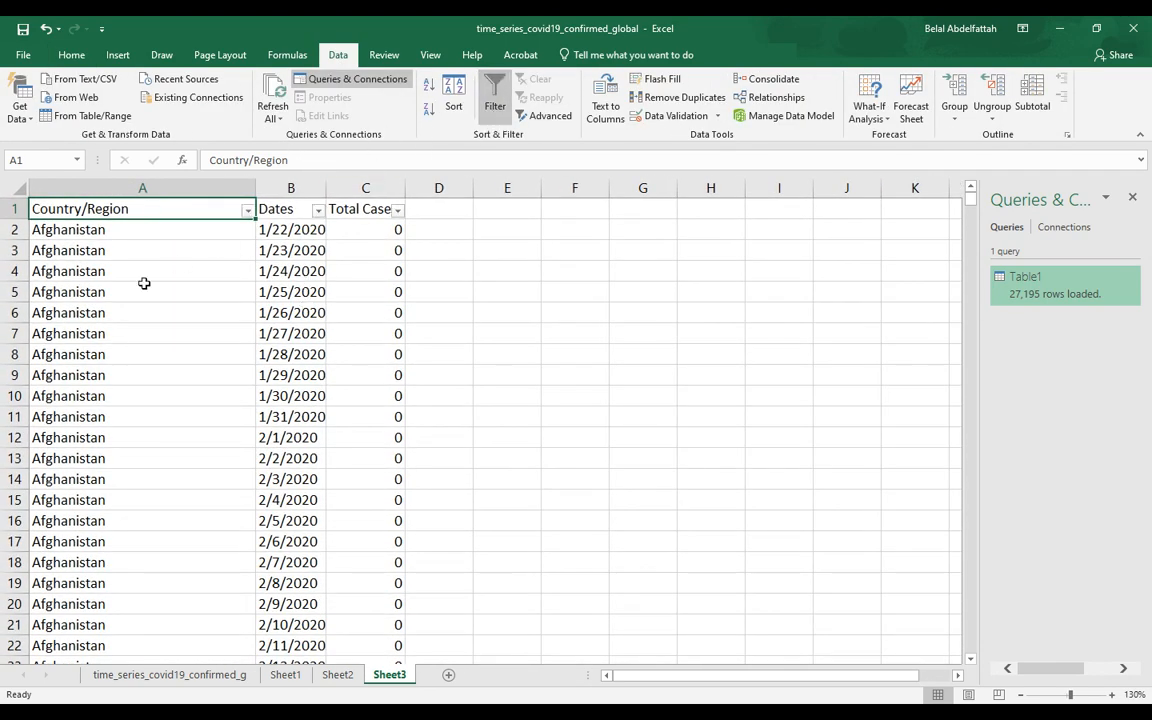
# Step: Filter the Country/Region column on Sheet3 to show only US
pyautogui.click(247, 211)
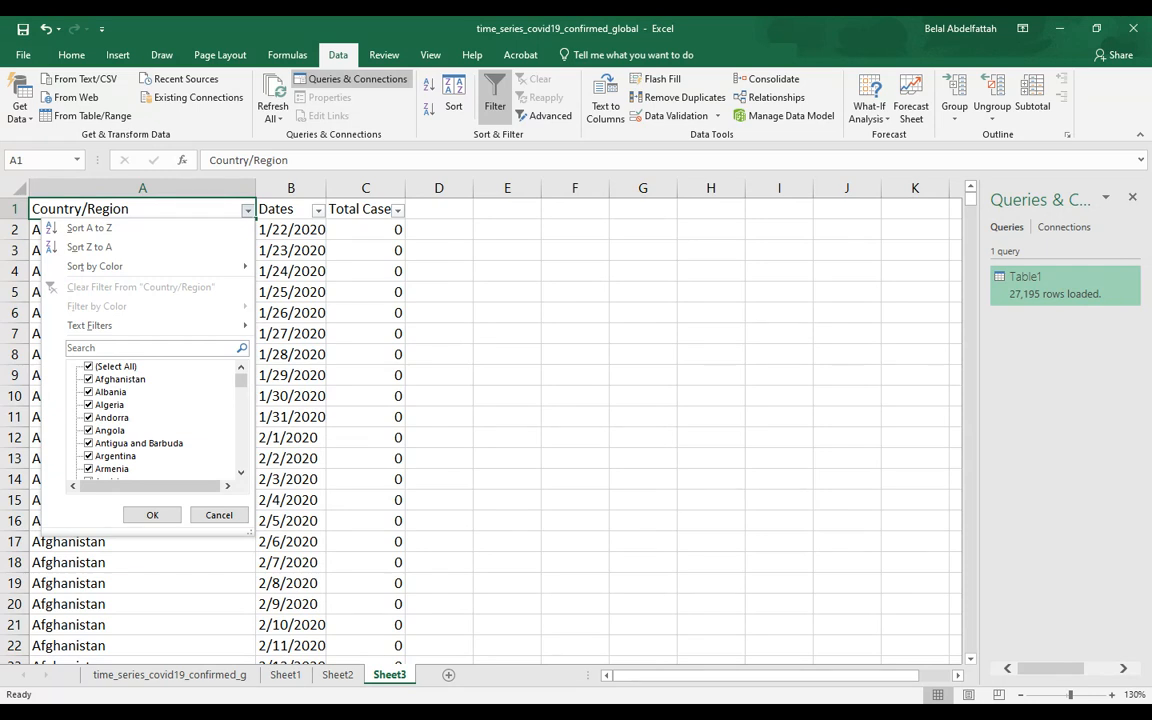
pyautogui.click(89, 367)
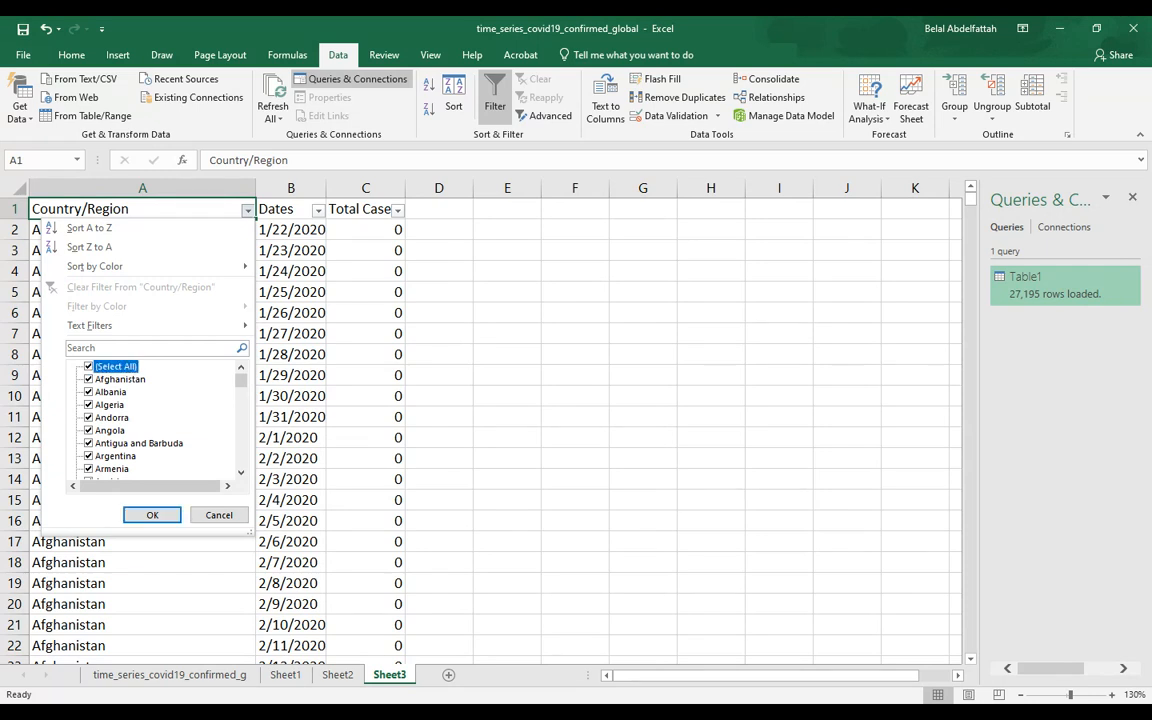
pyautogui.scroll(-20, 160, 420)
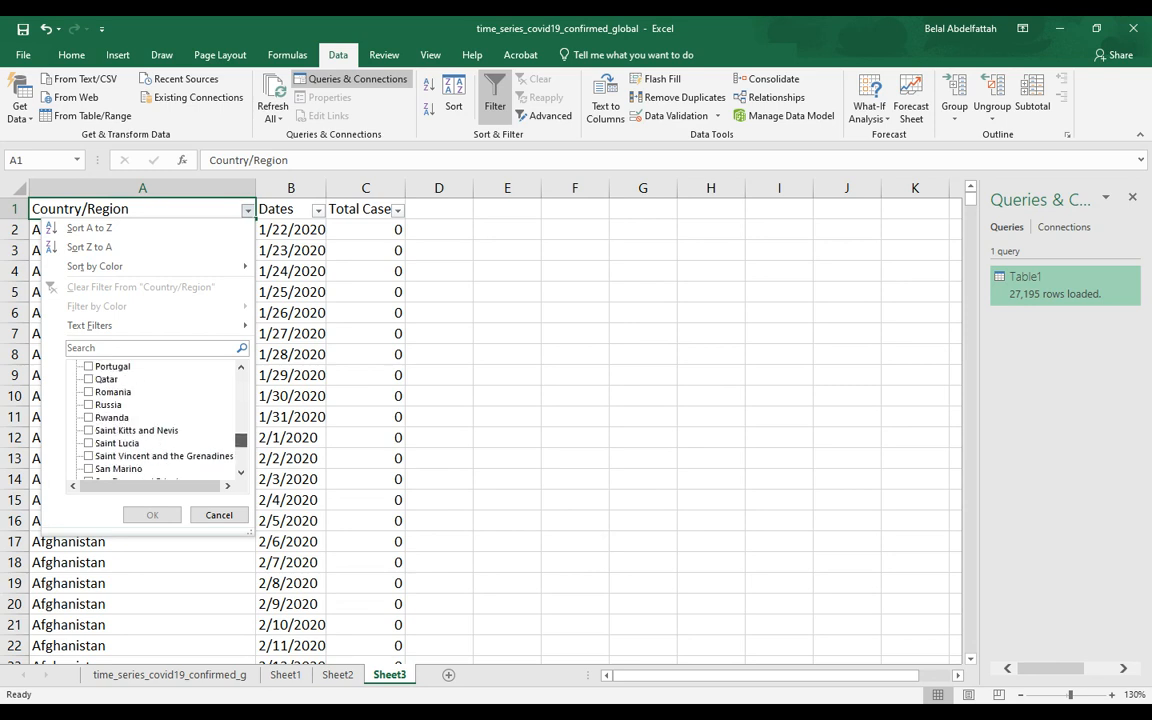
pyautogui.moveTo(241, 458); pyautogui.dragTo(241, 462)
pyautogui.scroll(1, 150, 420)
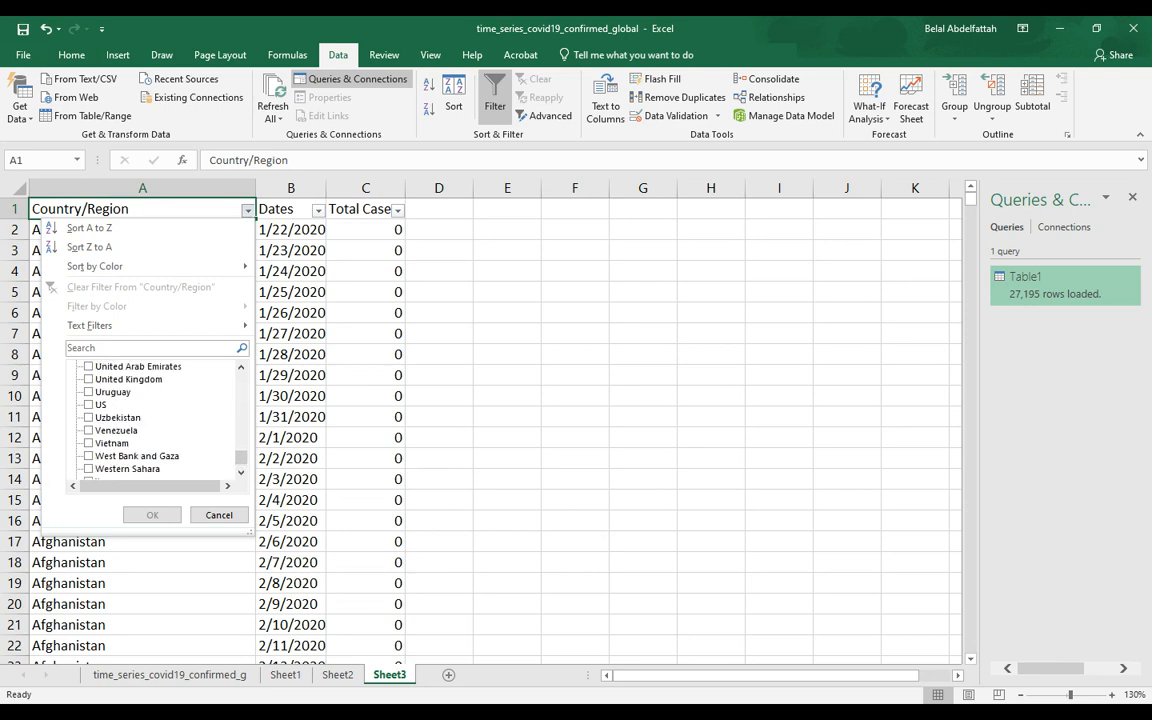
pyautogui.click(88, 404)
pyautogui.click(152, 515)
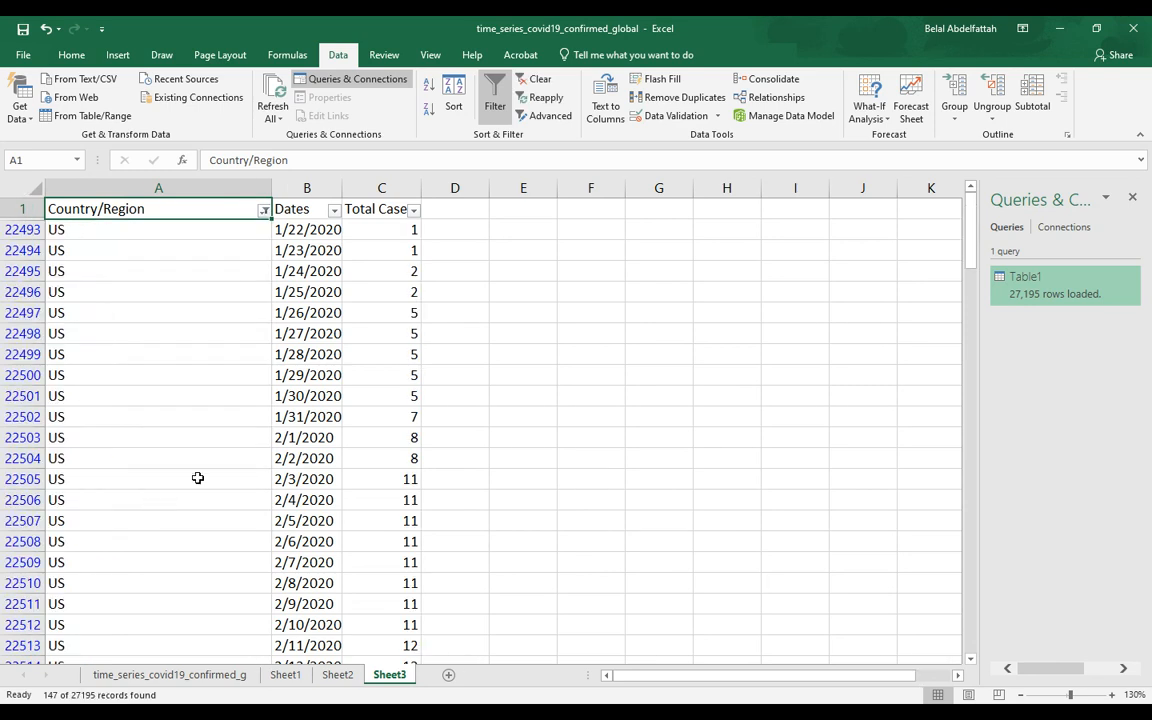
# Step: Examine the Total Cases values of the filtered US rows down to the latest date and return to the first rows
pyautogui.moveTo(458, 352); pyautogui.dragTo(465, 335)
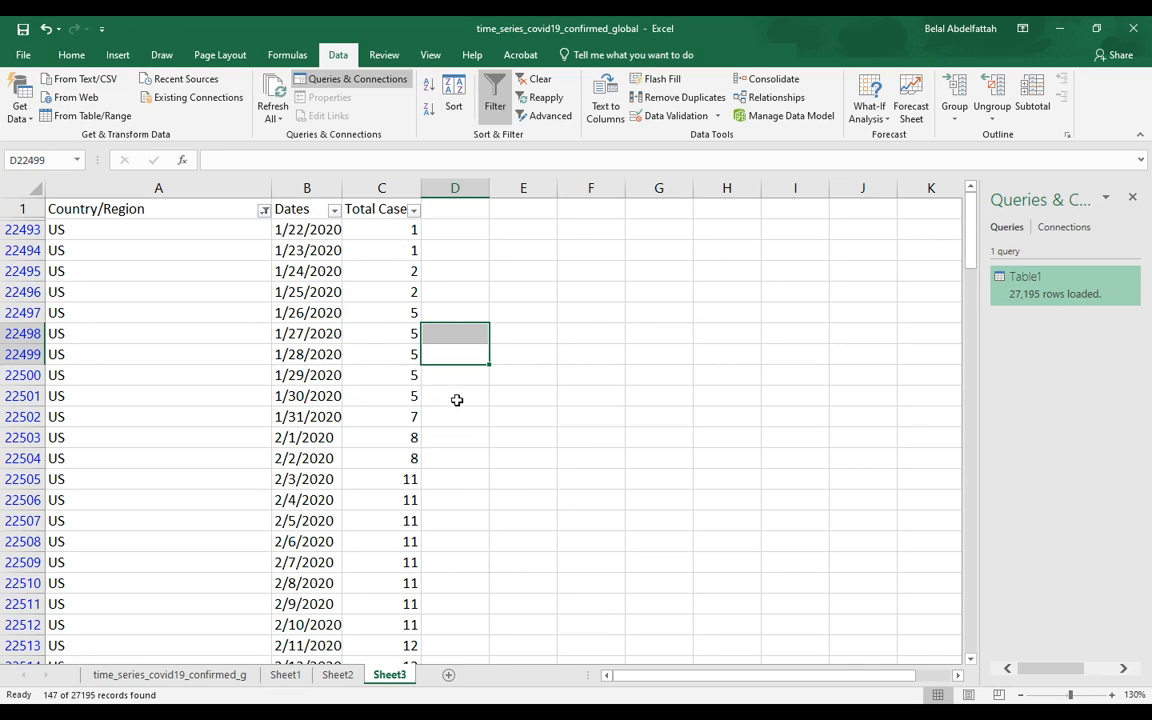
pyautogui.click(384, 318)
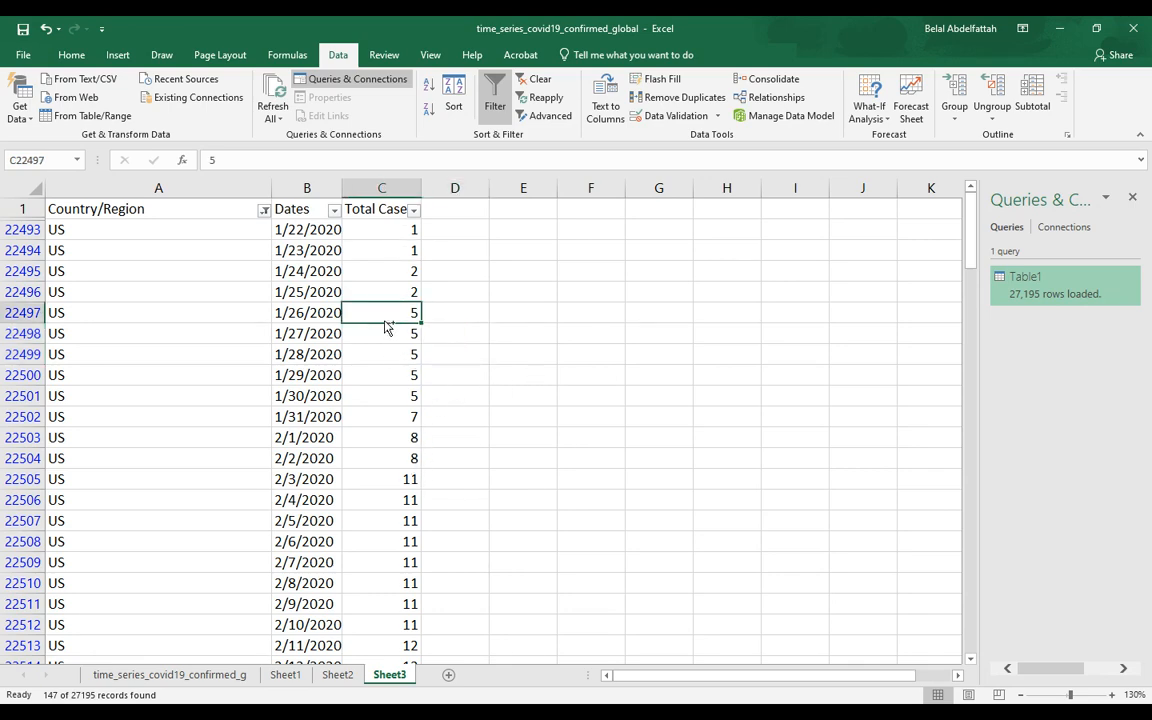
pyautogui.hotkey('ctrl', 'shift', 'Down')
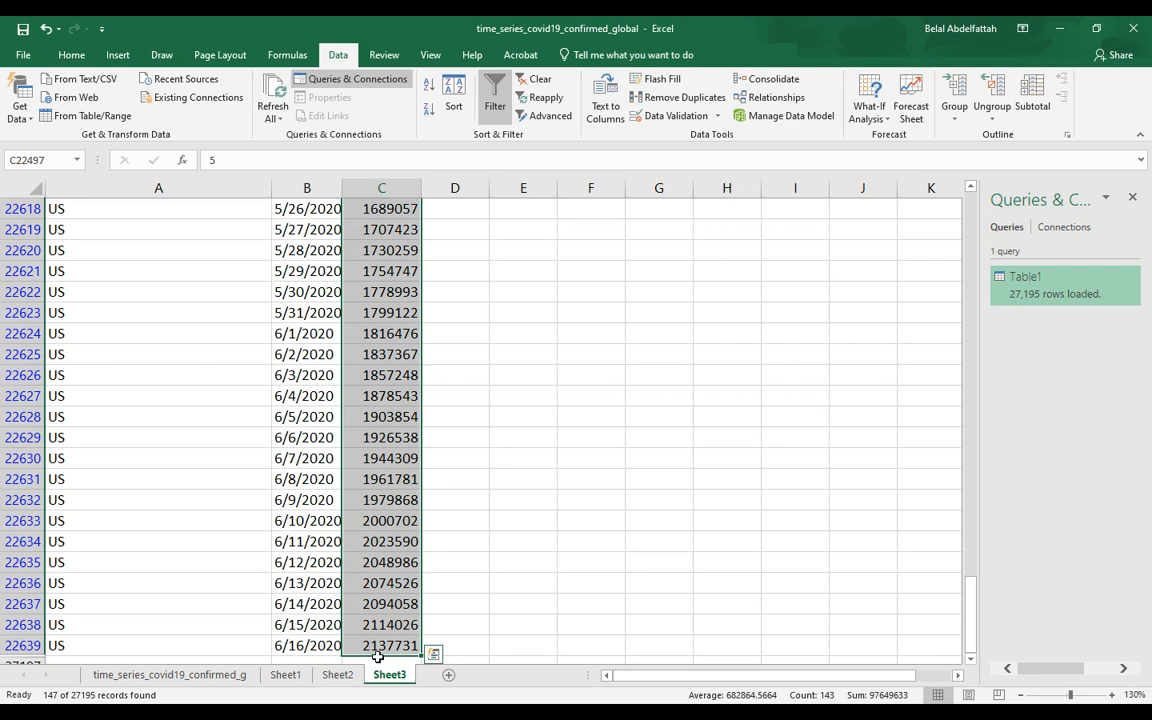
pyautogui.click(428, 646)
pyautogui.click(384, 646)
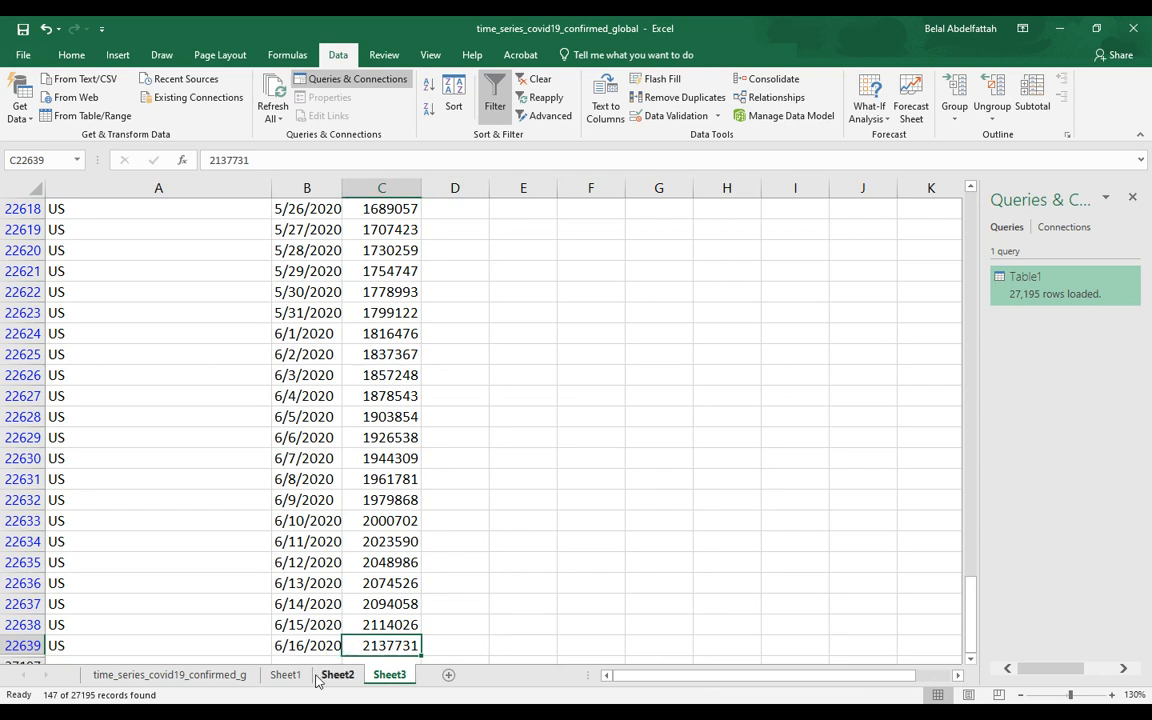
pyautogui.moveTo(975, 602); pyautogui.dragTo(988, 357)
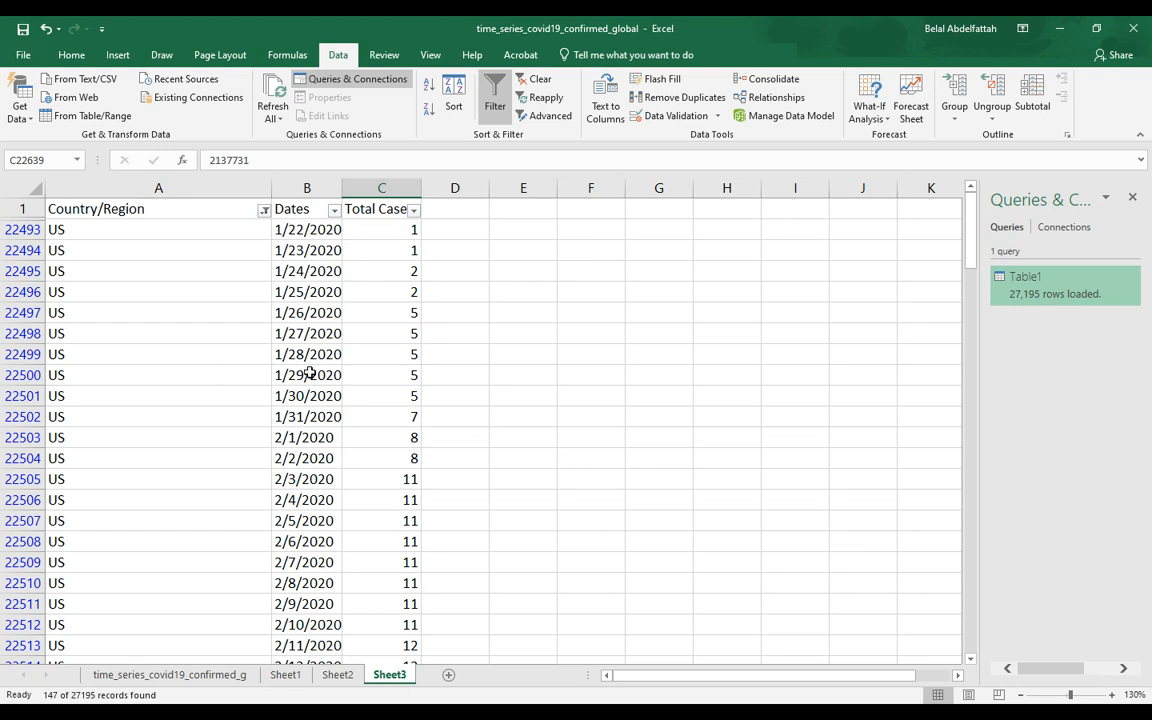
# Step: Create a PivotTable from the Sheet3 data on a new worksheet, with Country/Region as rows and the sum of Total Cases as values
pyautogui.click(200, 403)
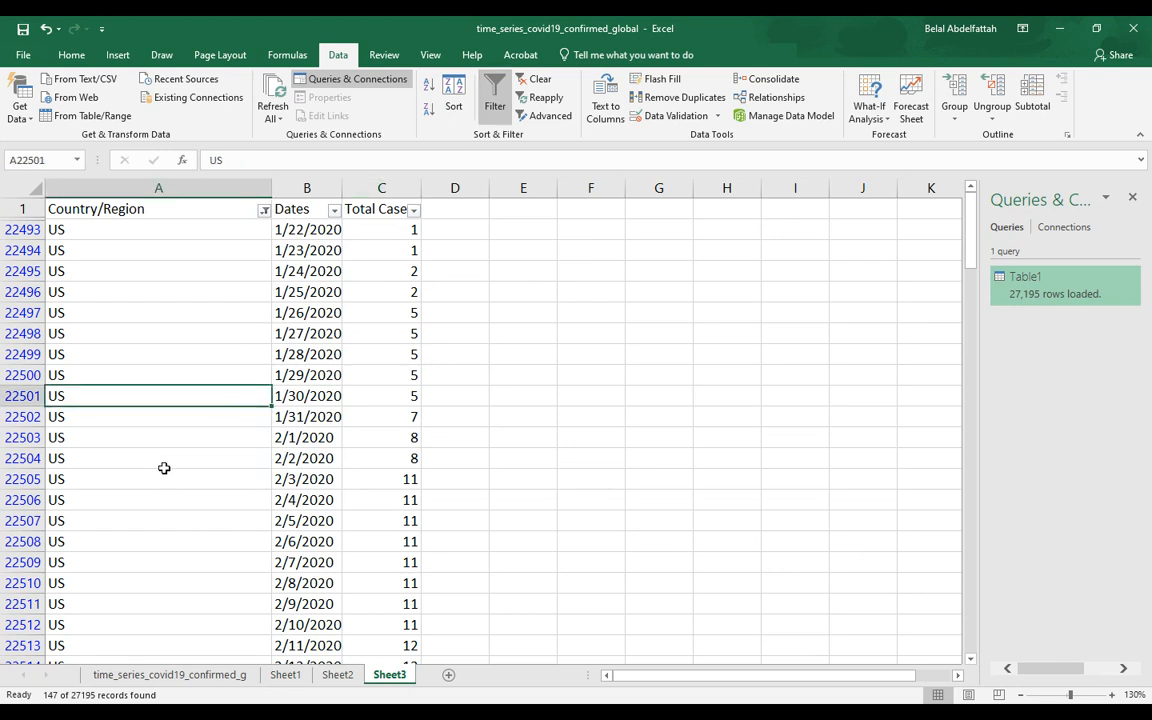
pyautogui.click(117, 56)
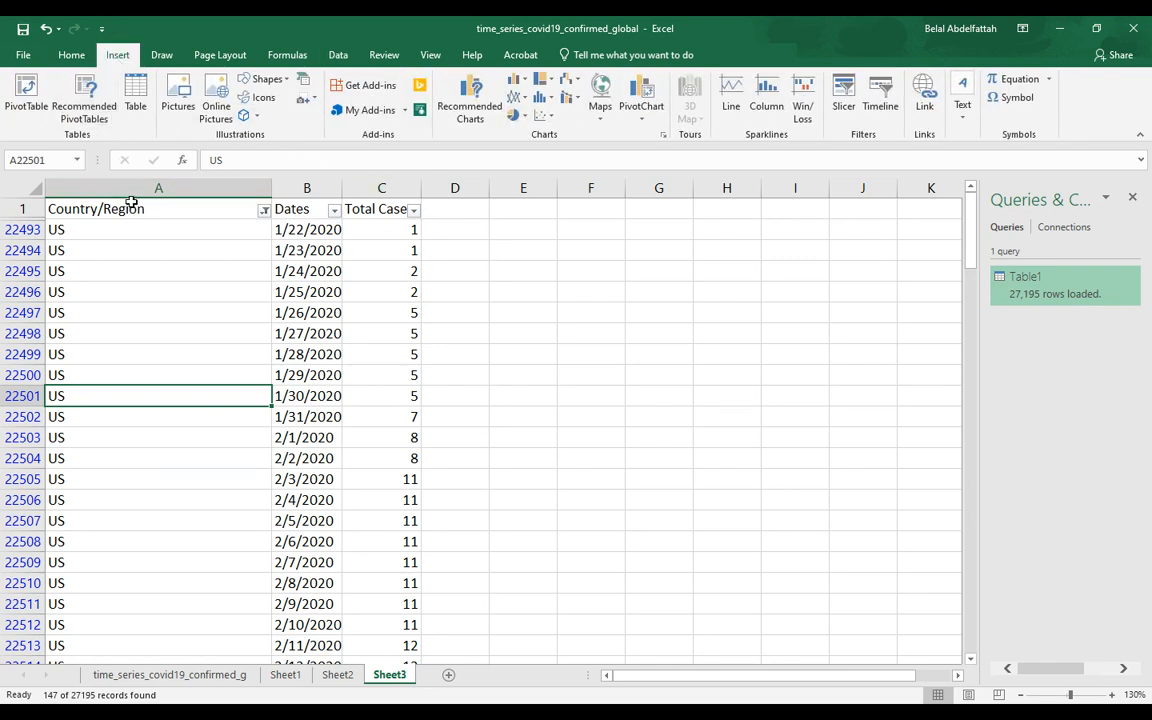
pyautogui.click(20, 90)
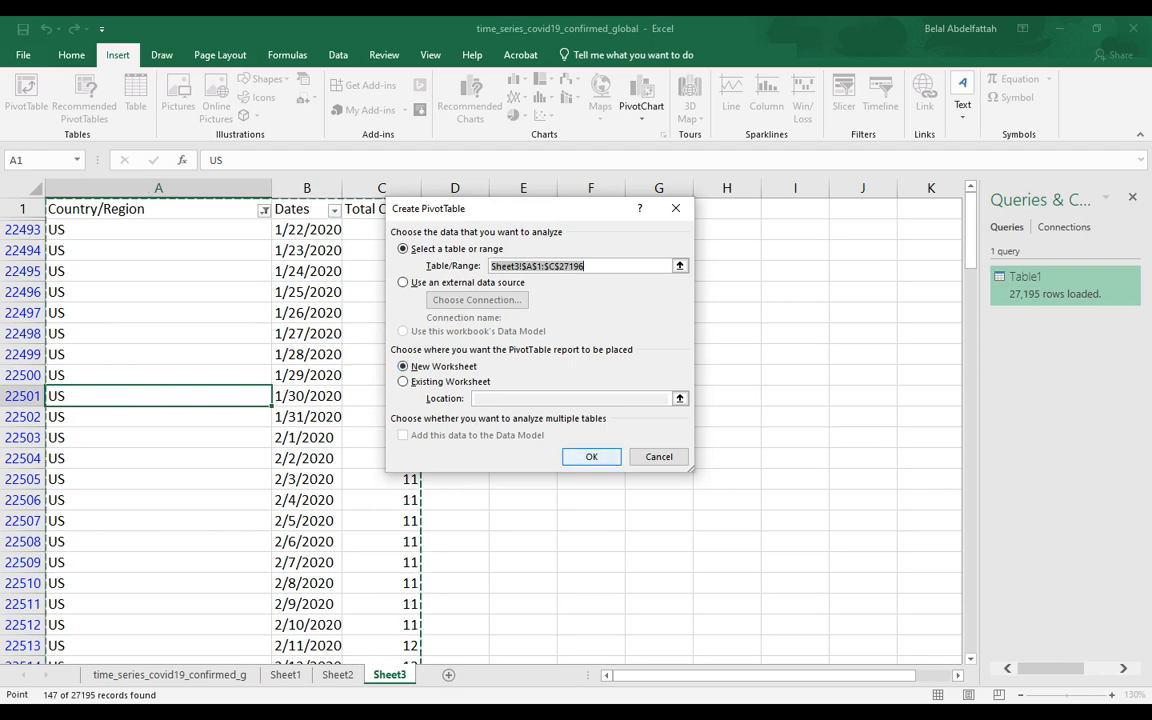
pyautogui.click(588, 455)
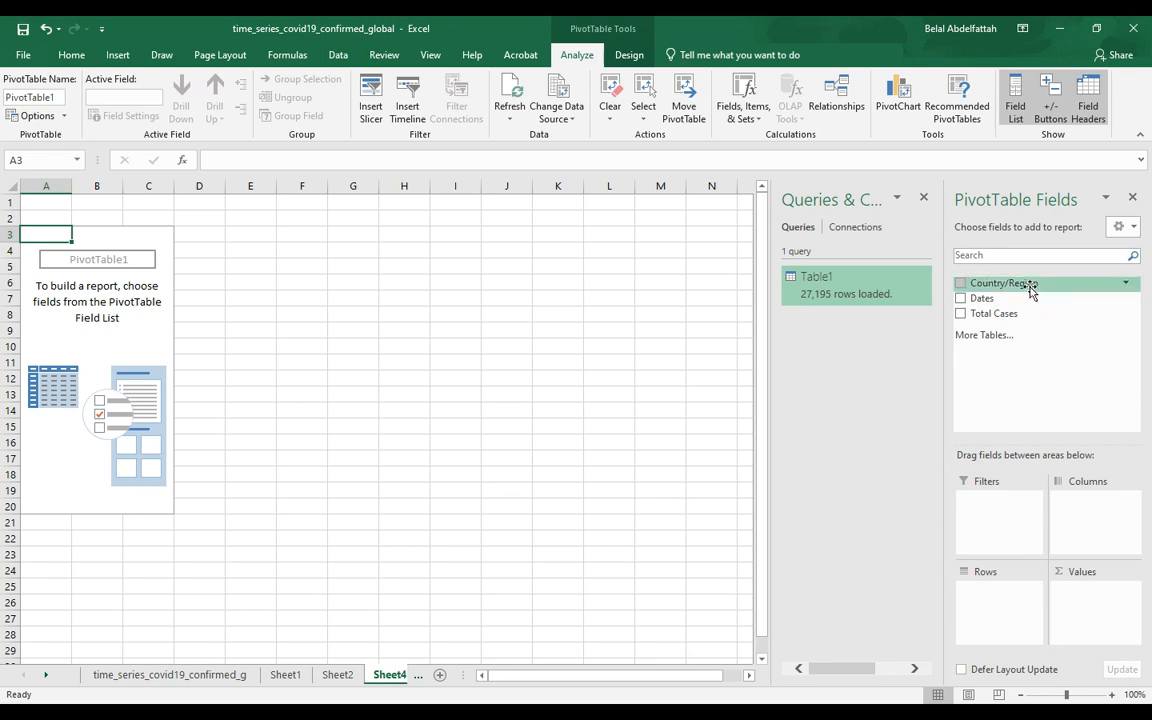
pyautogui.moveTo(1030, 285); pyautogui.dragTo(1028, 602)
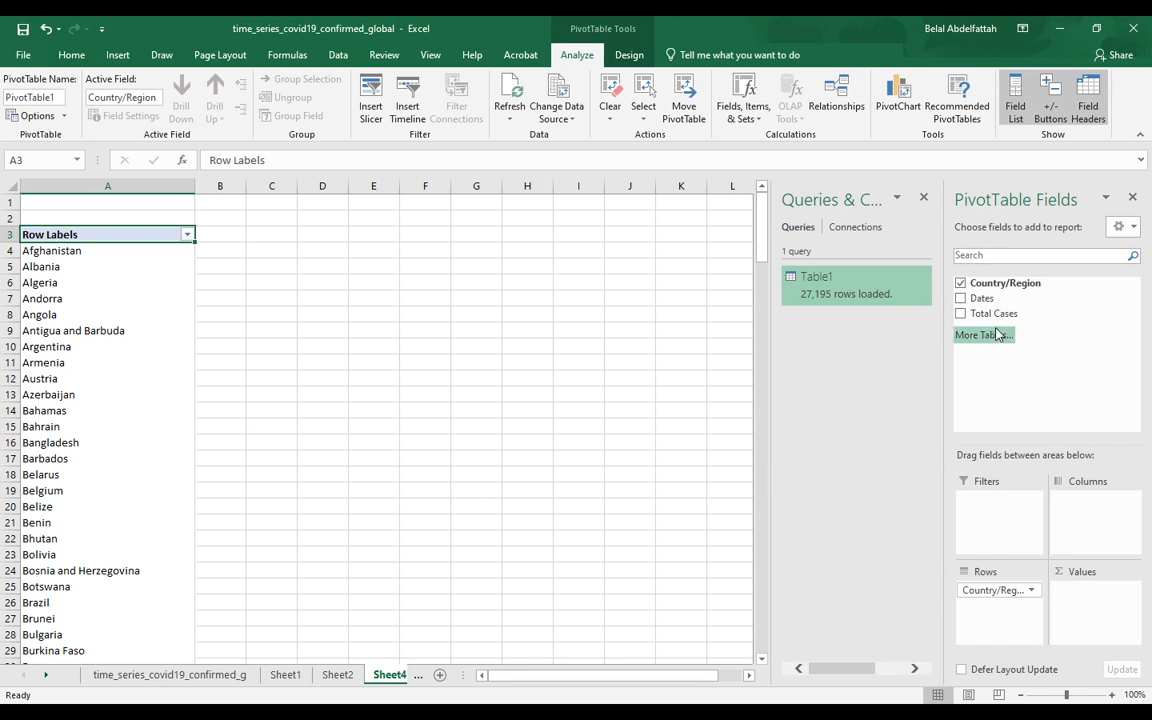
pyautogui.moveTo(998, 318); pyautogui.dragTo(1100, 612)
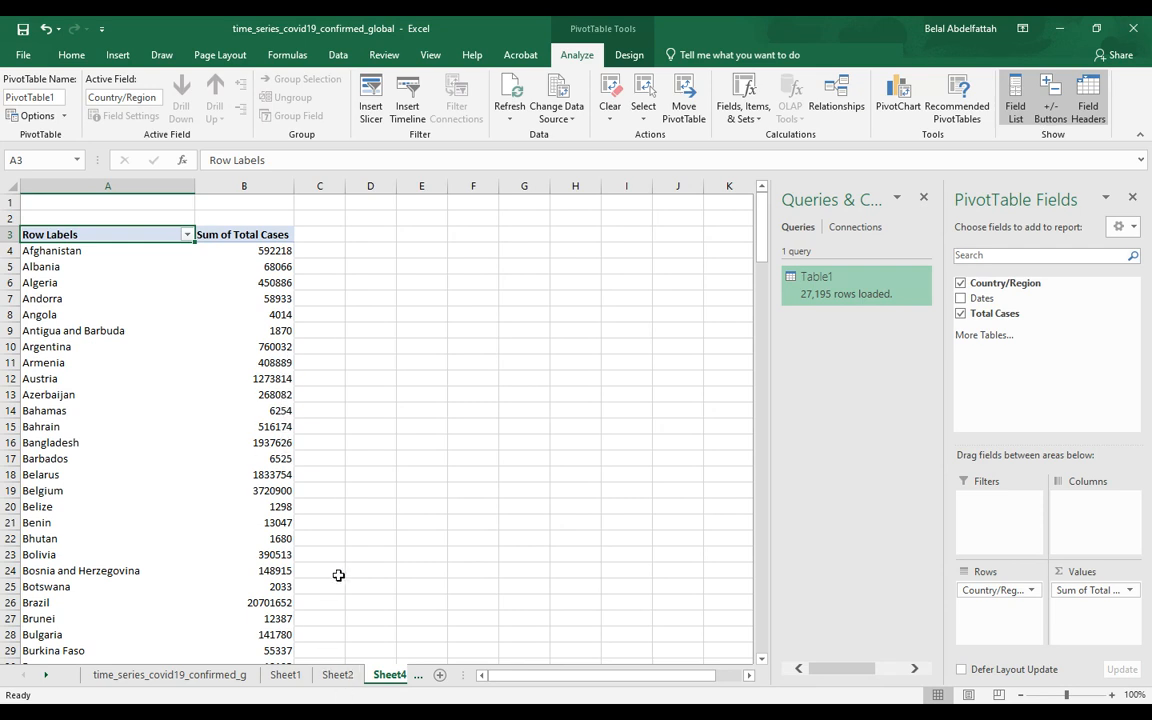
# Step: Look at the data on Sheet2 and Sheet3, and return to Sheet4 to review the country totals in the PivotTable
pyautogui.click(337, 675)
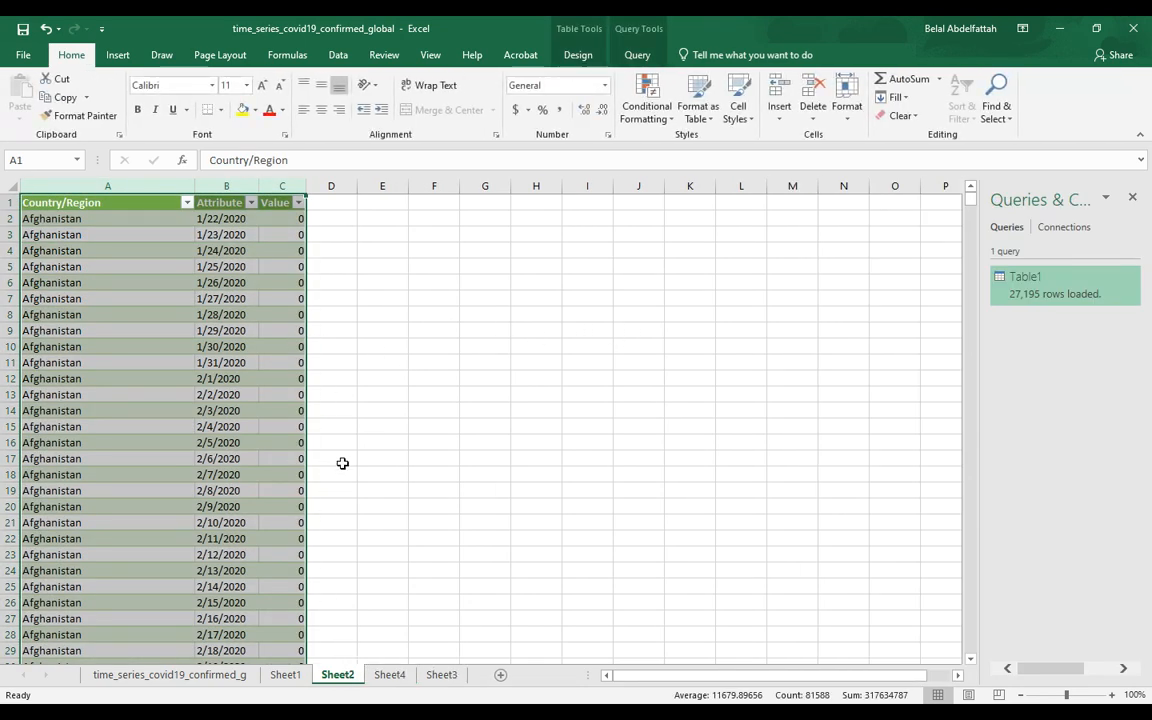
pyautogui.click(440, 677)
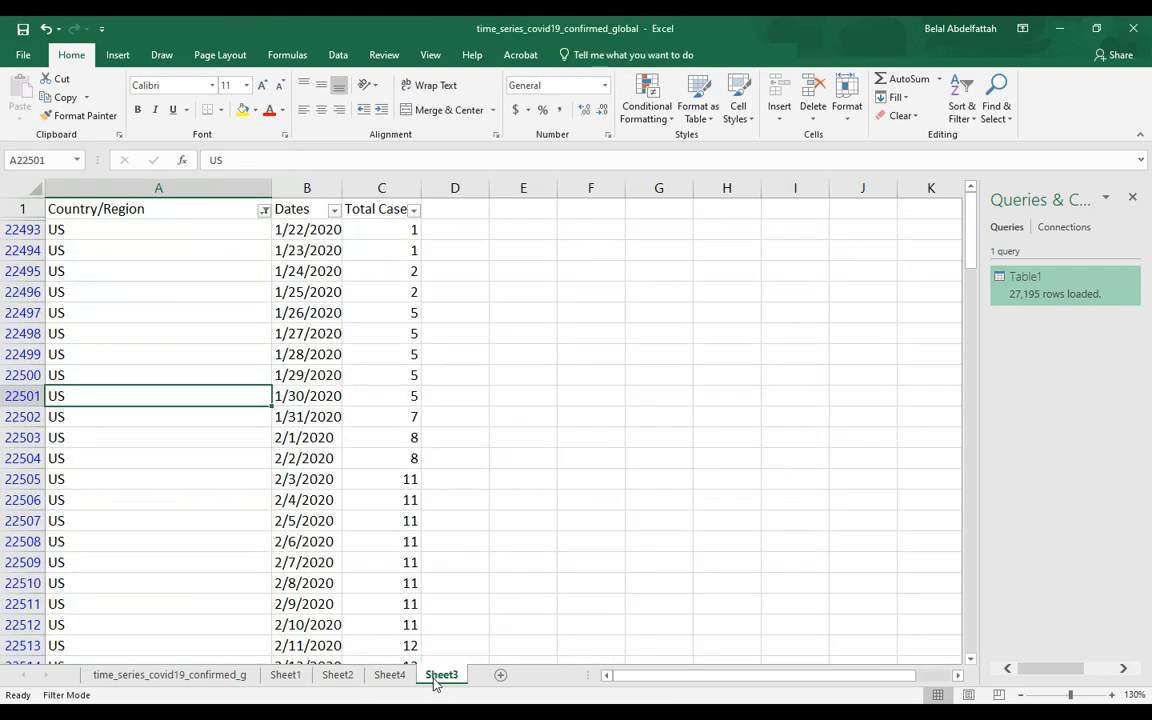
pyautogui.click(389, 677)
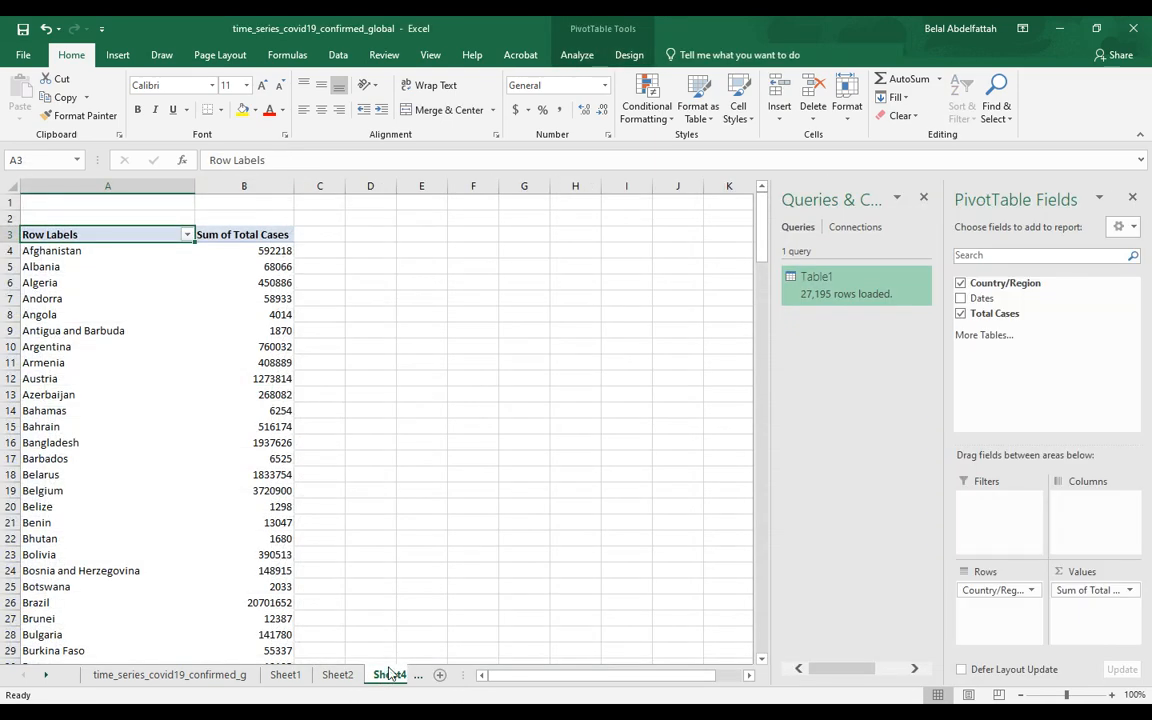
pyautogui.scroll(-13, 170, 380)
pyautogui.scroll(13, 172, 371)
# Step: Filter the PivotTable's row labels on Sheet4 to US only and select its Sum of Total Cases value
pyautogui.click(187, 235)
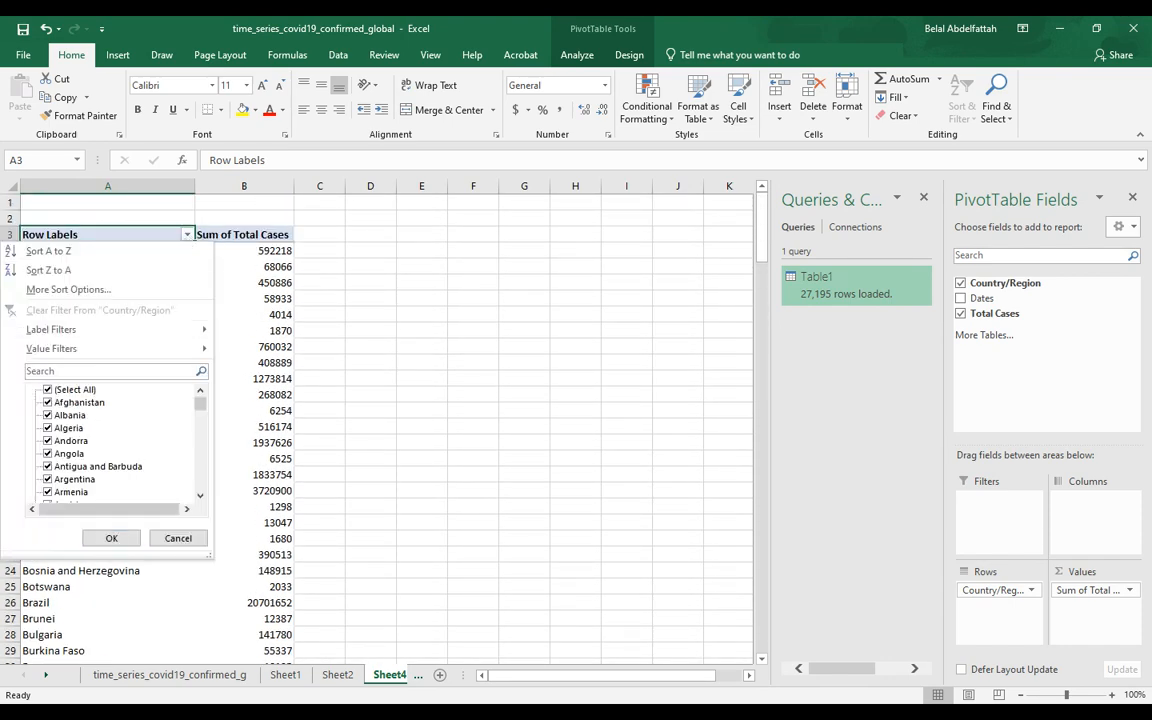
pyautogui.click(47, 390)
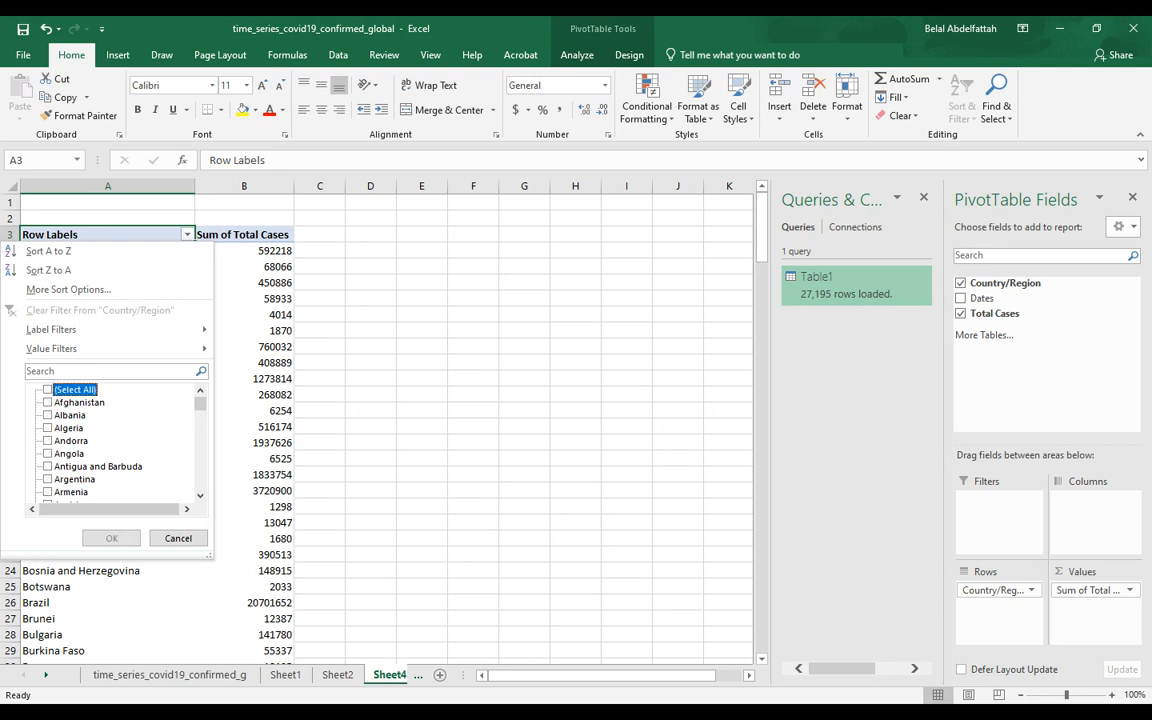
pyautogui.scroll(-19, 110, 440)
pyautogui.scroll(-20, 110, 440)
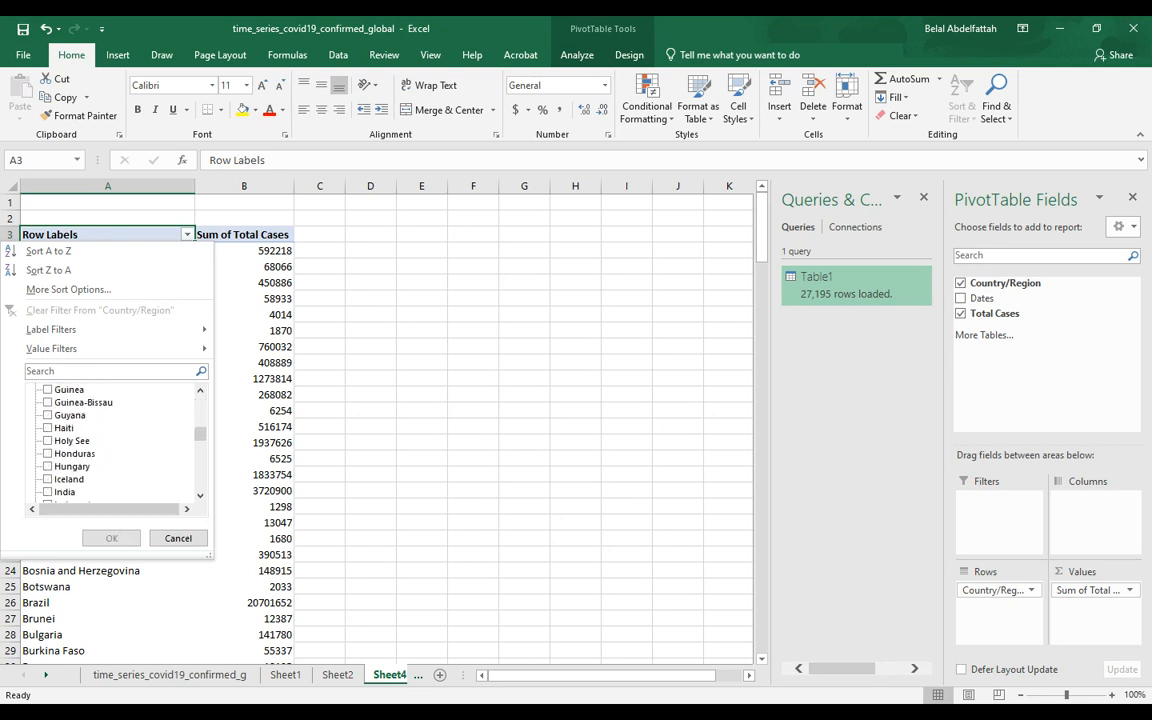
pyautogui.scroll(-14, 110, 440)
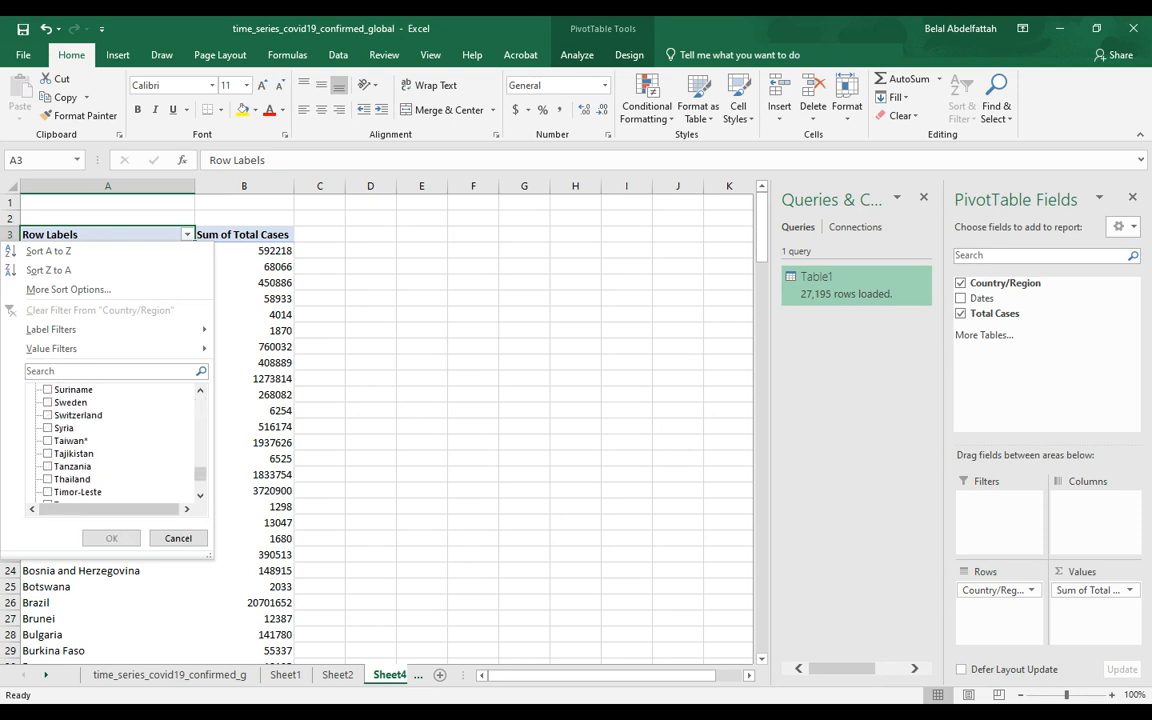
pyautogui.click(47, 389)
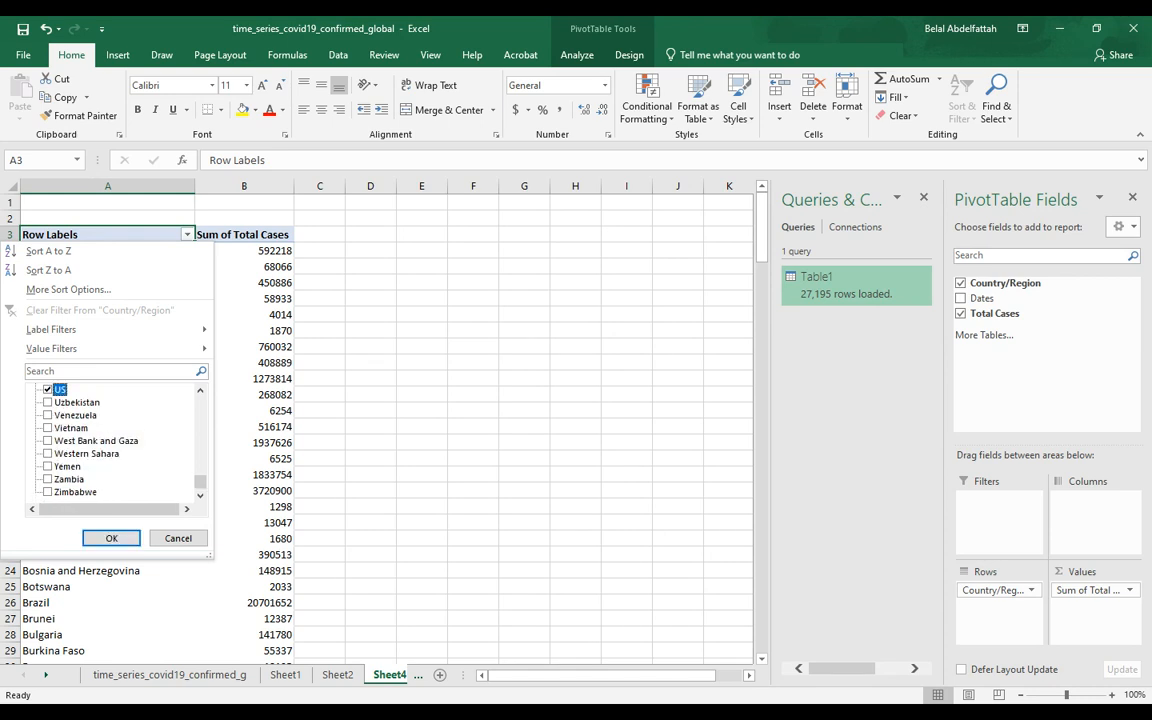
pyautogui.click(111, 538)
pyautogui.click(269, 346)
pyautogui.click(183, 252)
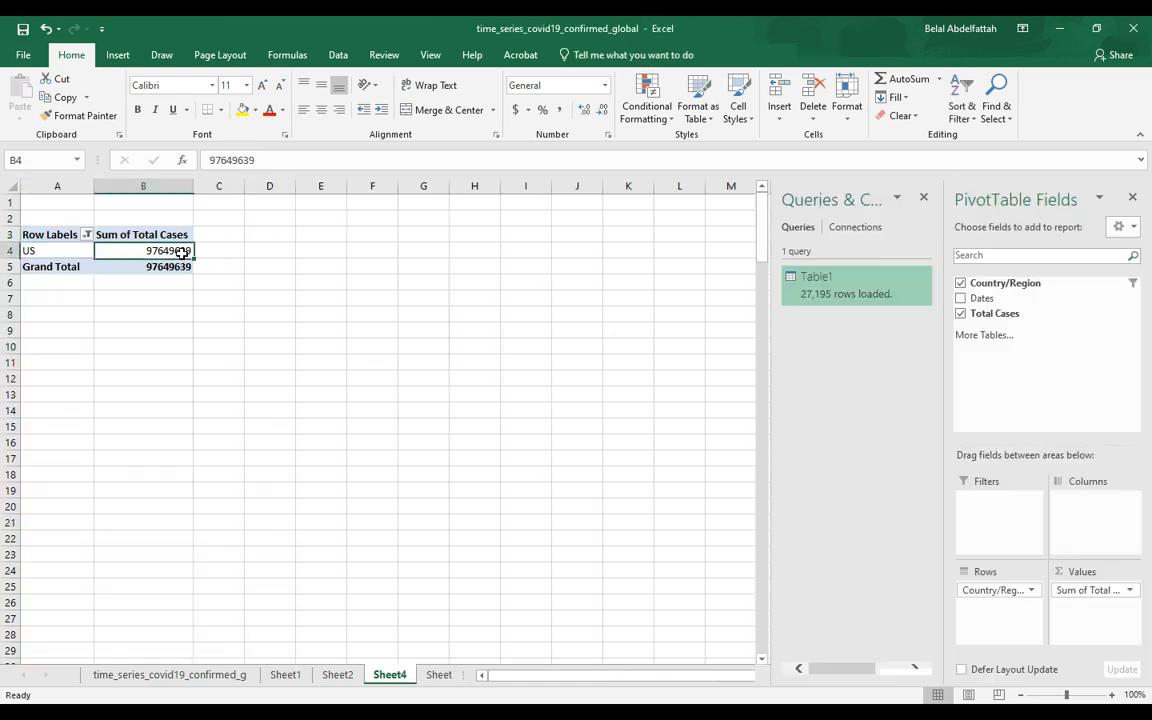
pyautogui.click(337, 674)
pyautogui.click(186, 202)
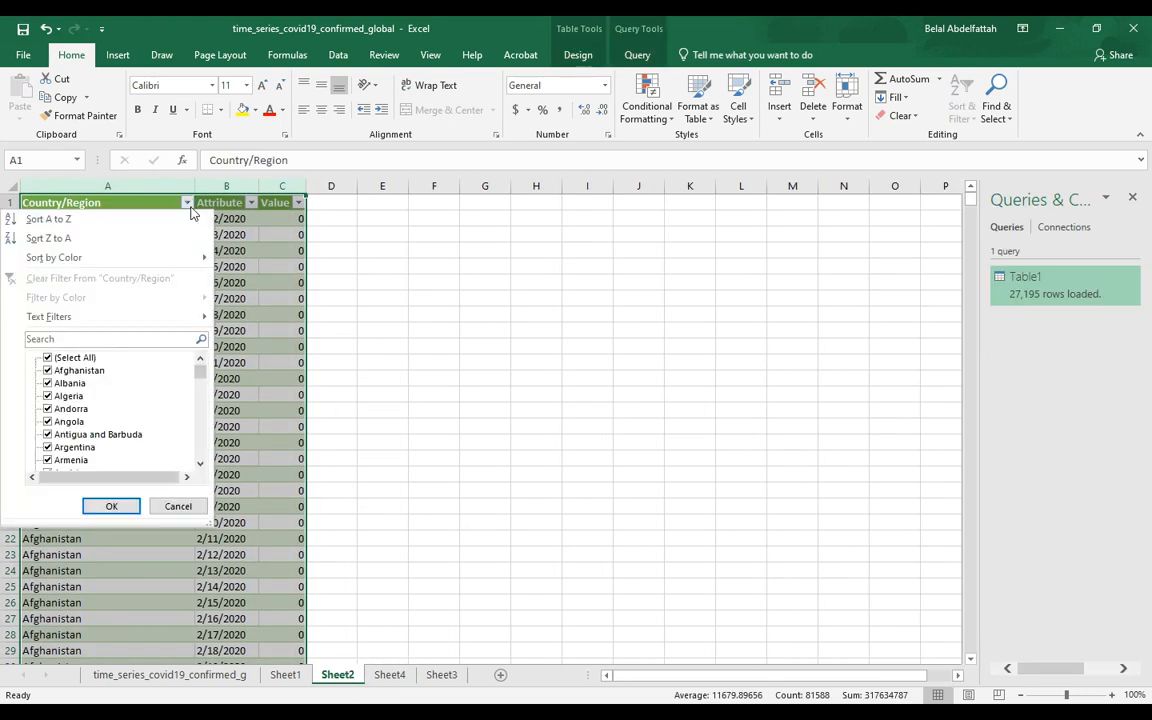
pyautogui.click(48, 358)
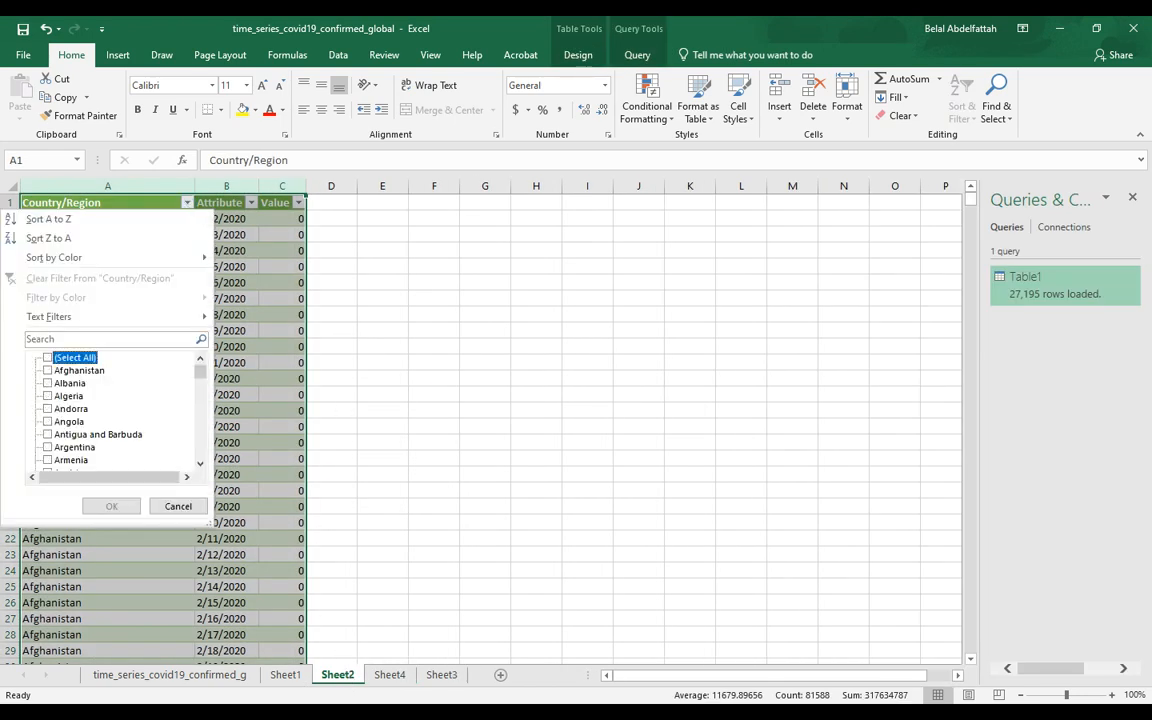
pyautogui.click(427, 687)
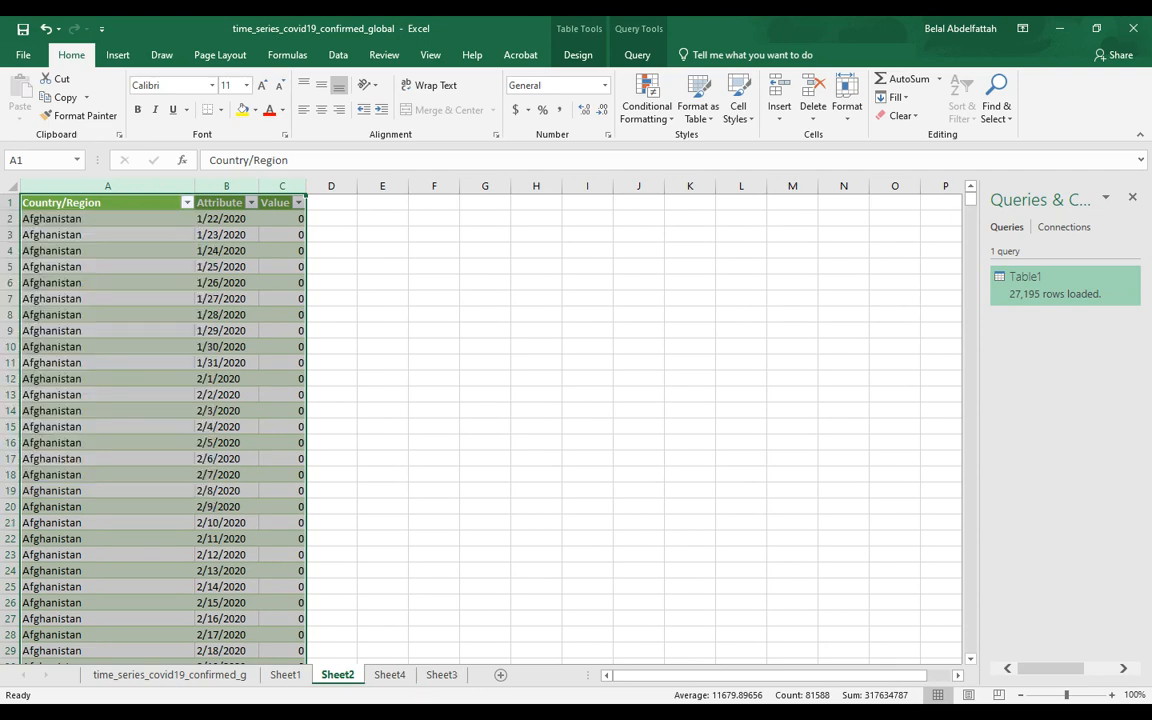
# Step: Move the Sheet3 worksheet so that it sits between Sheet2 and Sheet4
pyautogui.click(390, 676)
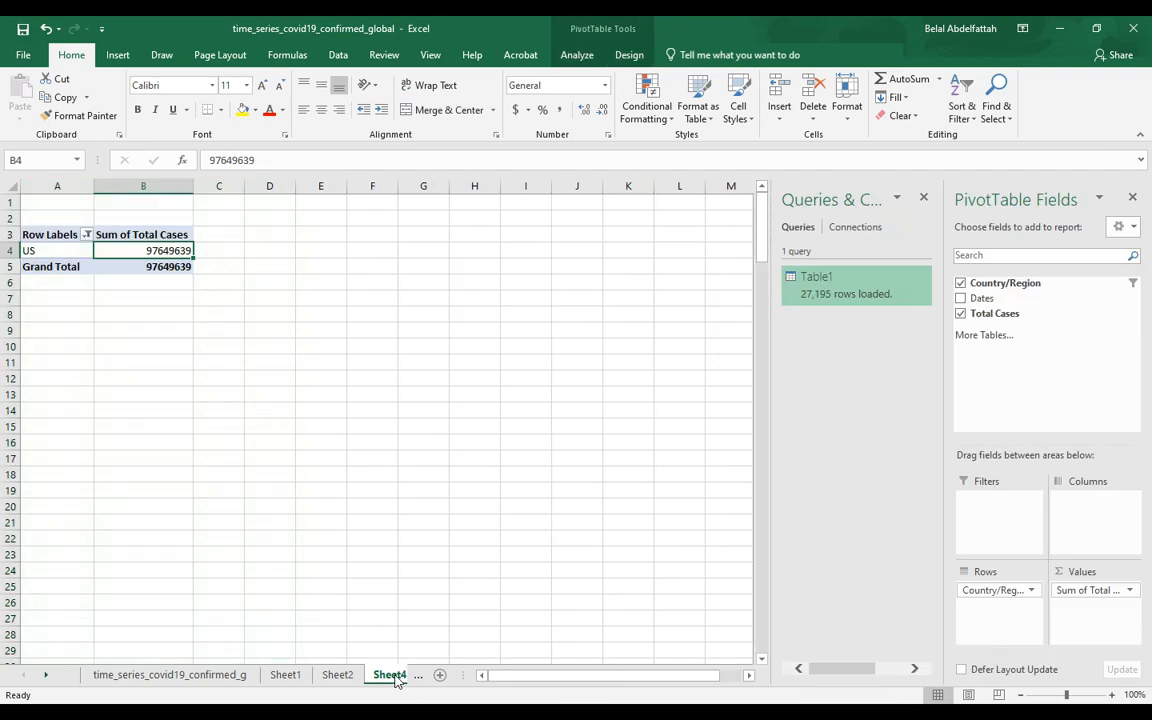
pyautogui.click(337, 676)
pyautogui.click(286, 676)
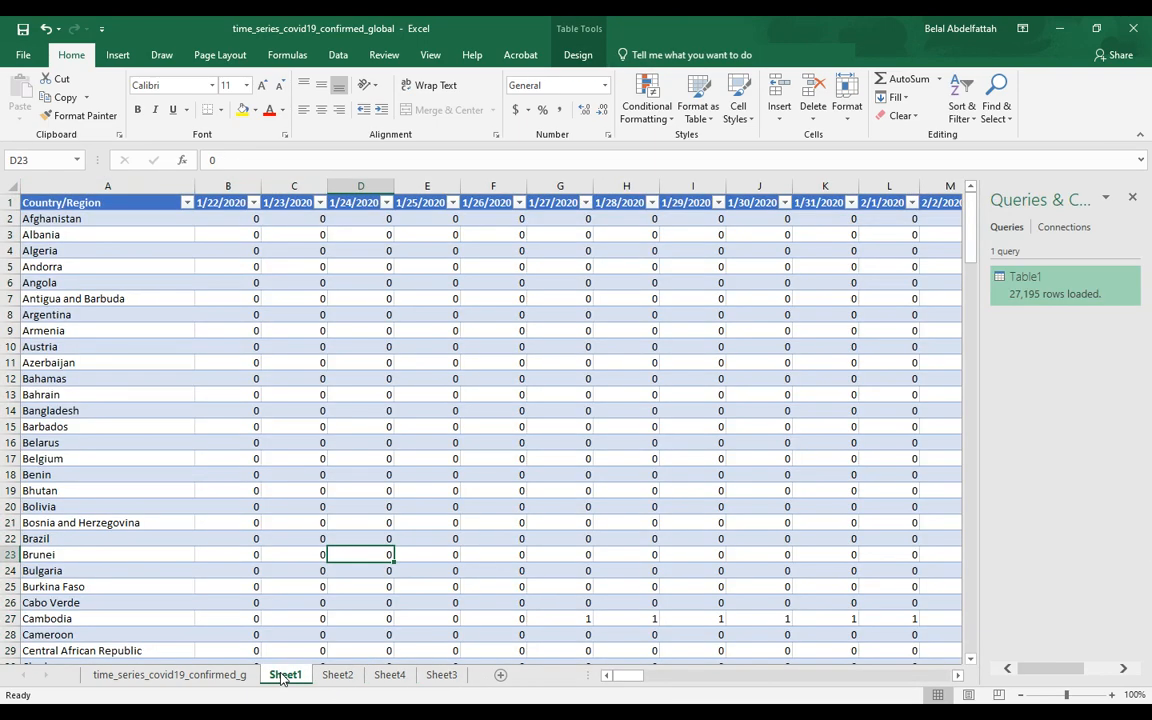
pyautogui.click(337, 676)
pyautogui.click(441, 676)
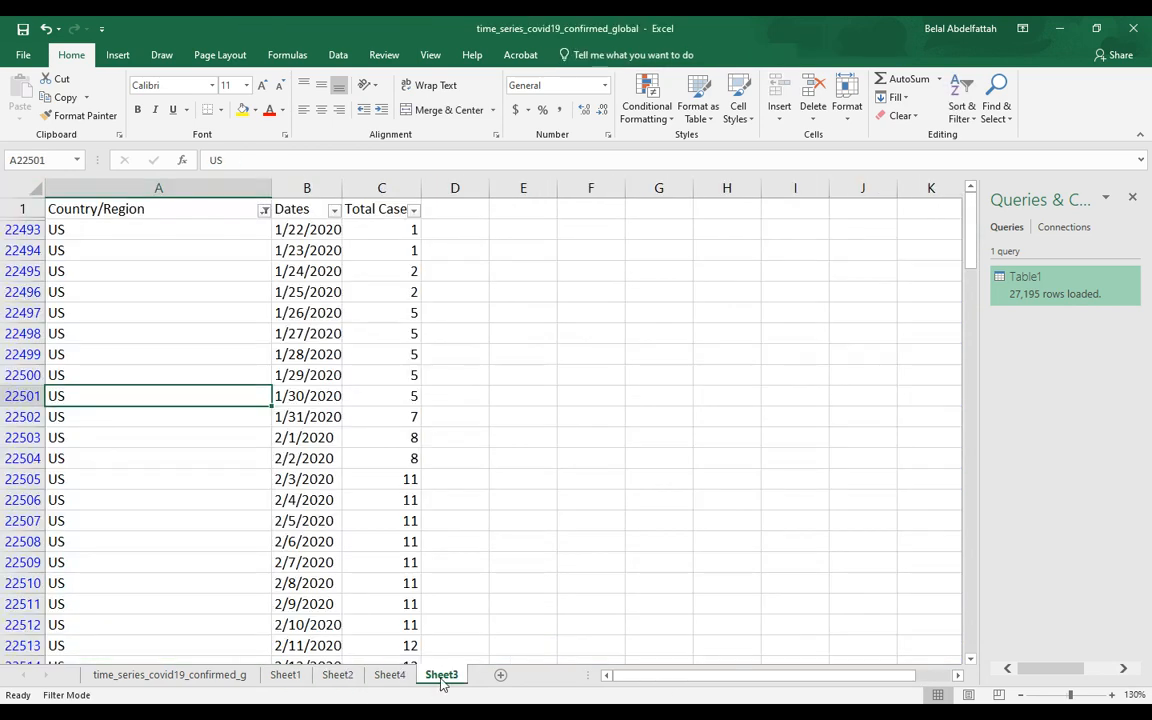
pyautogui.moveTo(443, 679); pyautogui.dragTo(385, 679)
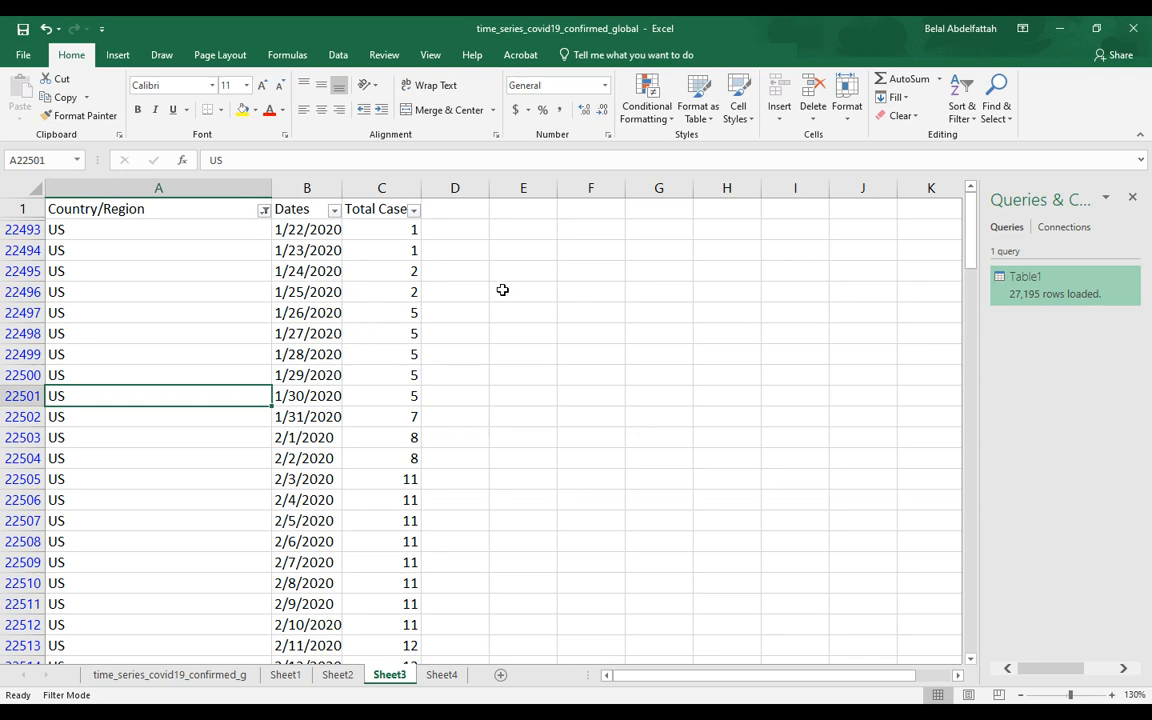
# Step: Go to the last US row on Sheet3 and compare its total with the US sum in the Sheet4 PivotTable
pyautogui.hotkey('ctrl', 'End')
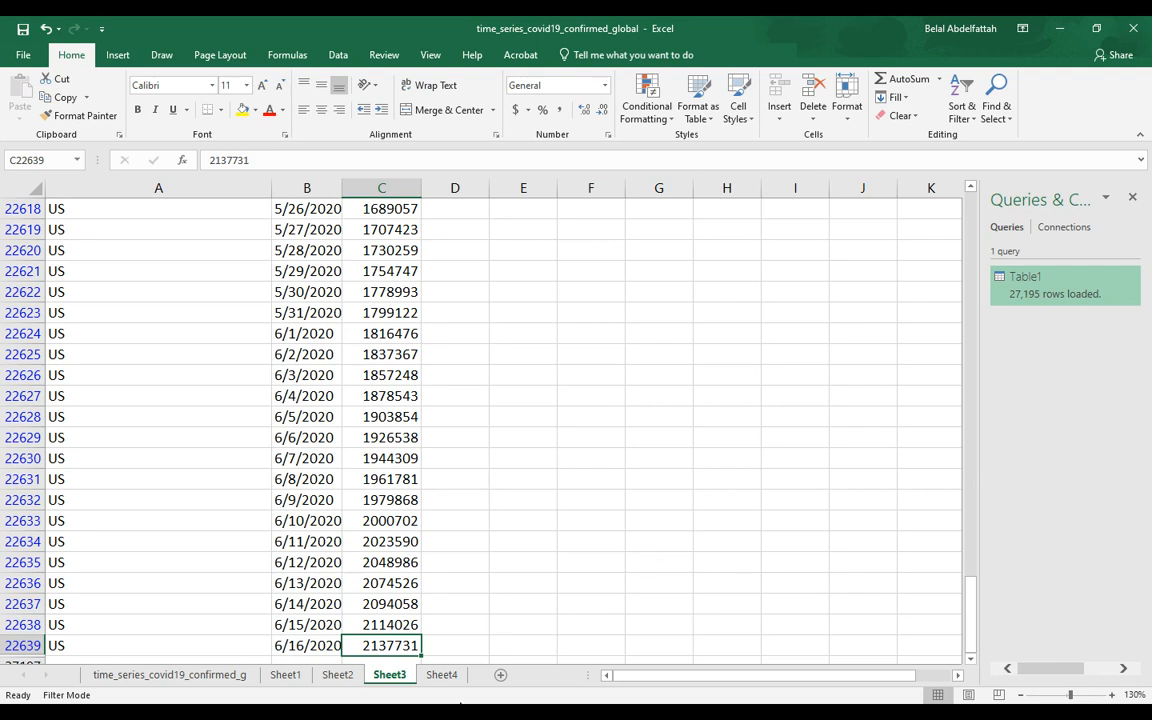
pyautogui.click(447, 677)
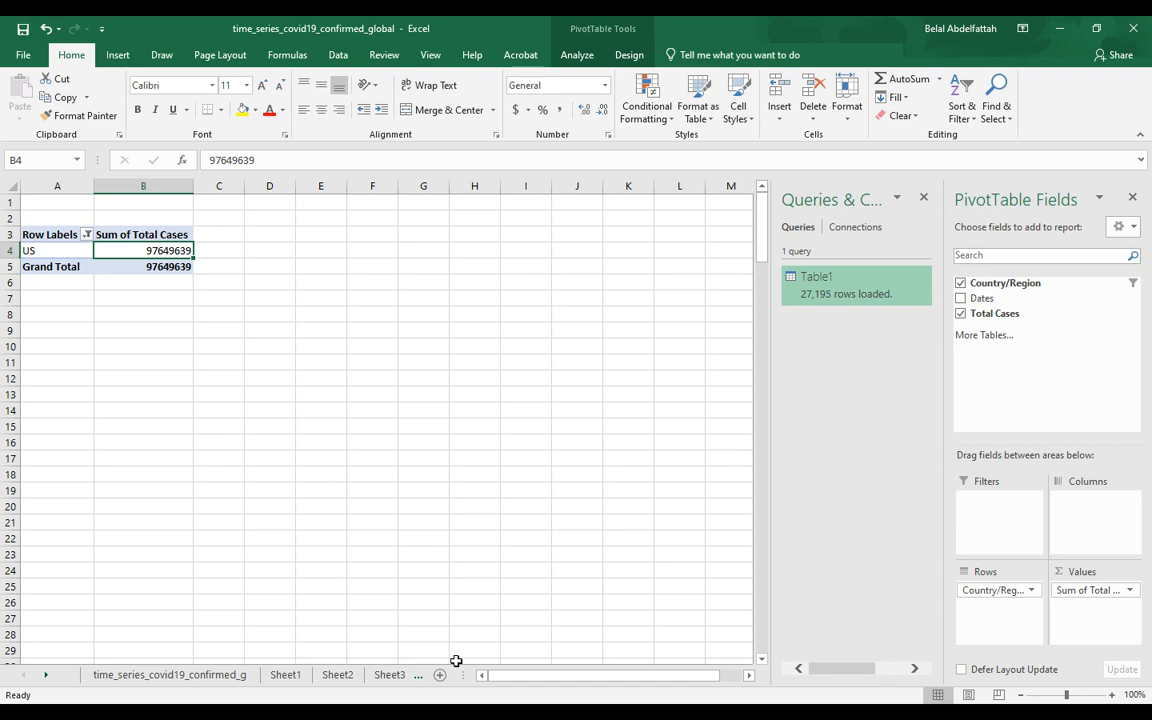
pyautogui.moveTo(470, 677); pyautogui.dragTo(602, 677)
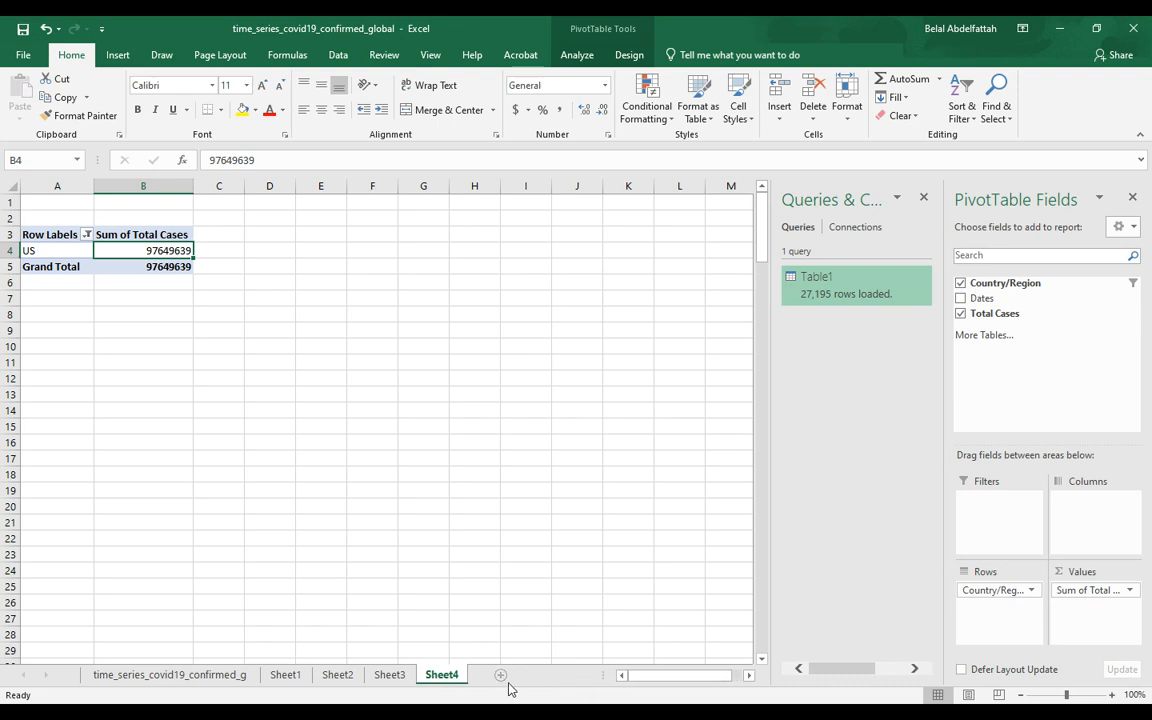
# Step: Return to Sheet3 and clear the US filter from the Country/Region column so that all countries are listed
pyautogui.click(390, 675)
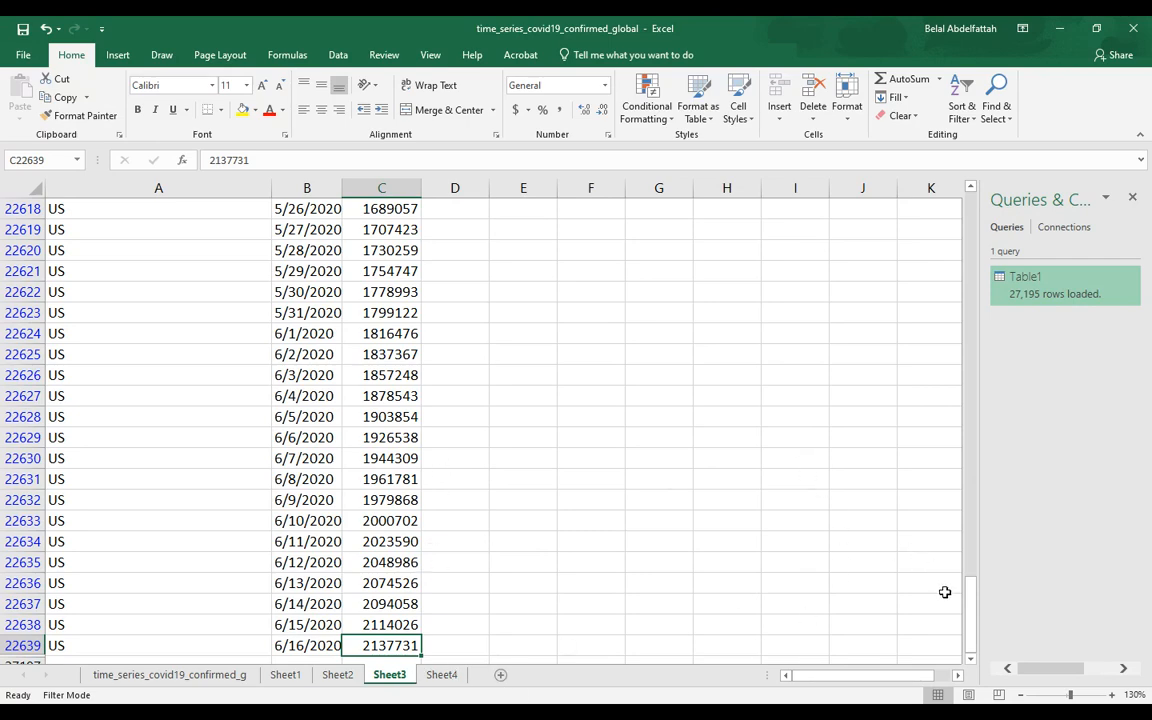
pyautogui.moveTo(967, 599); pyautogui.dragTo(902, 203)
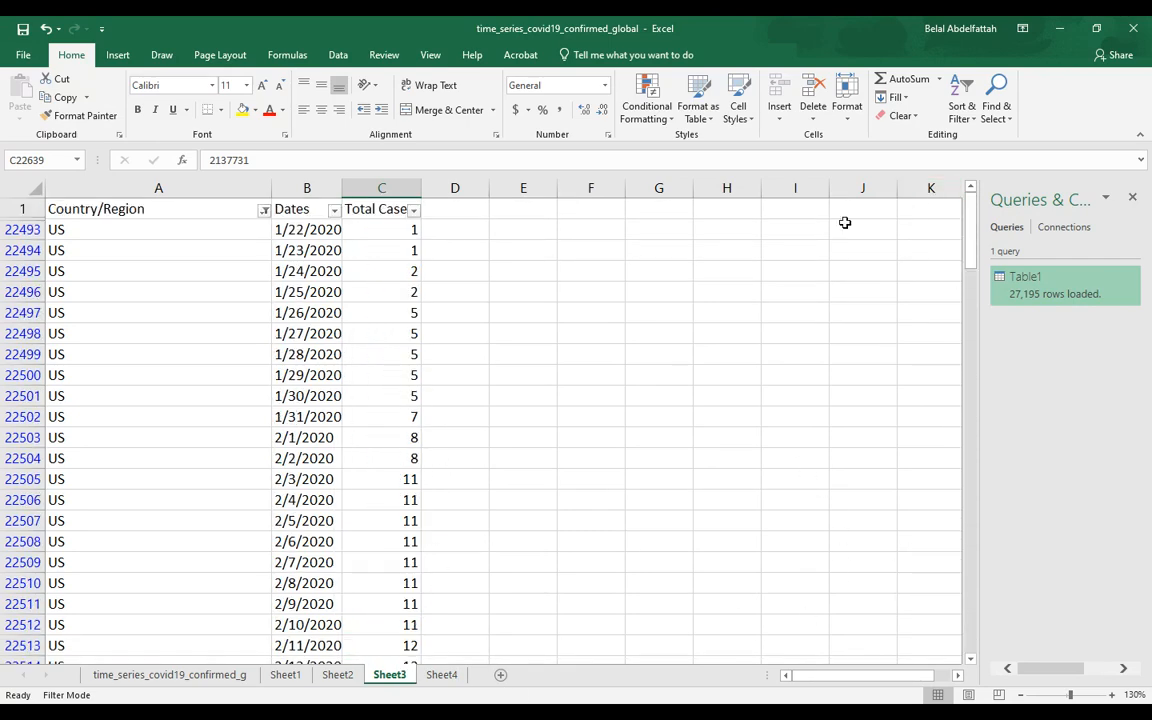
pyautogui.click(240, 249)
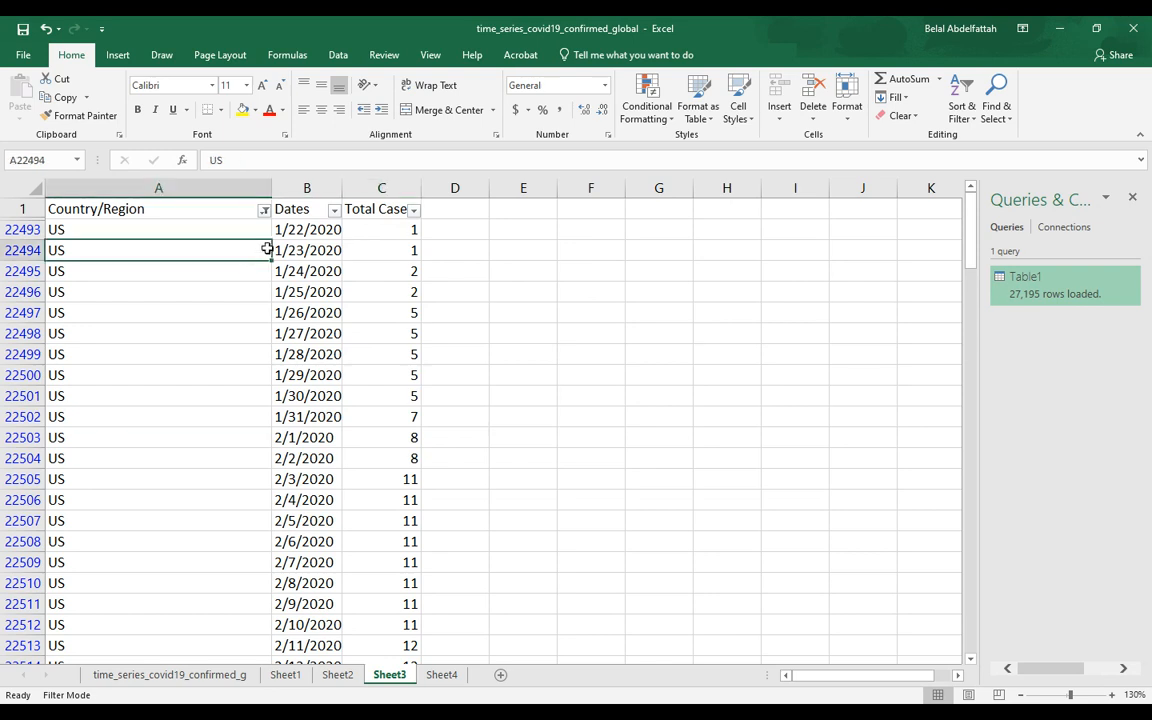
pyautogui.click(112, 209)
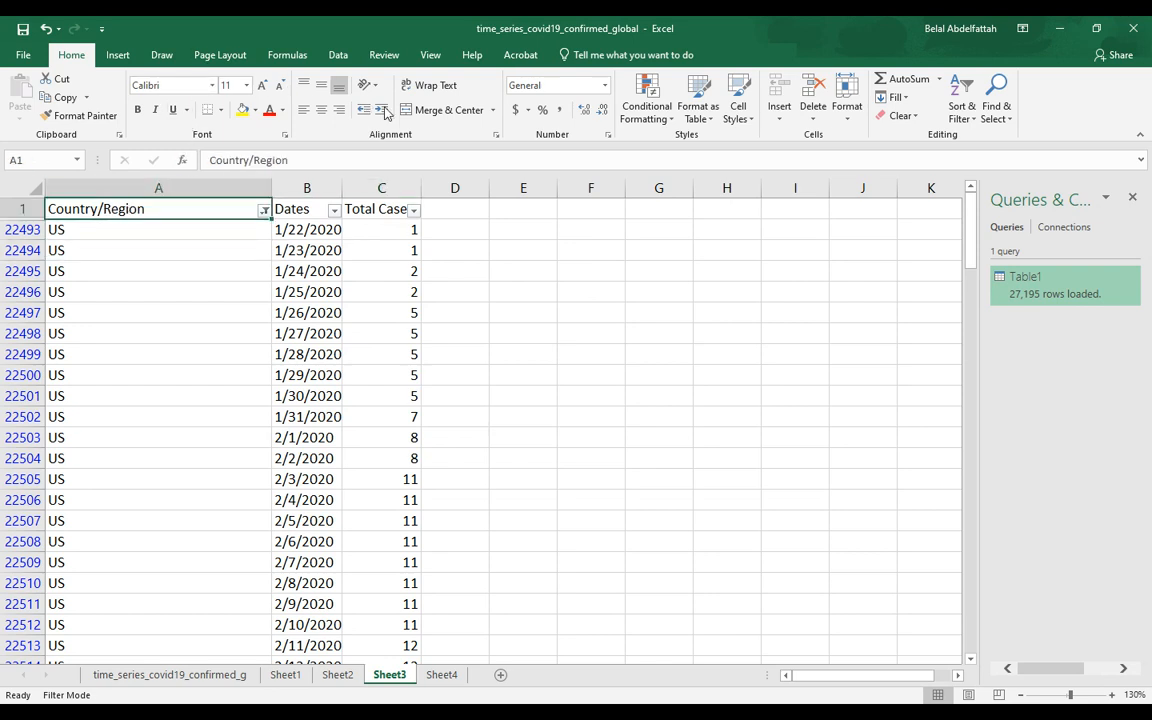
pyautogui.click(337, 55)
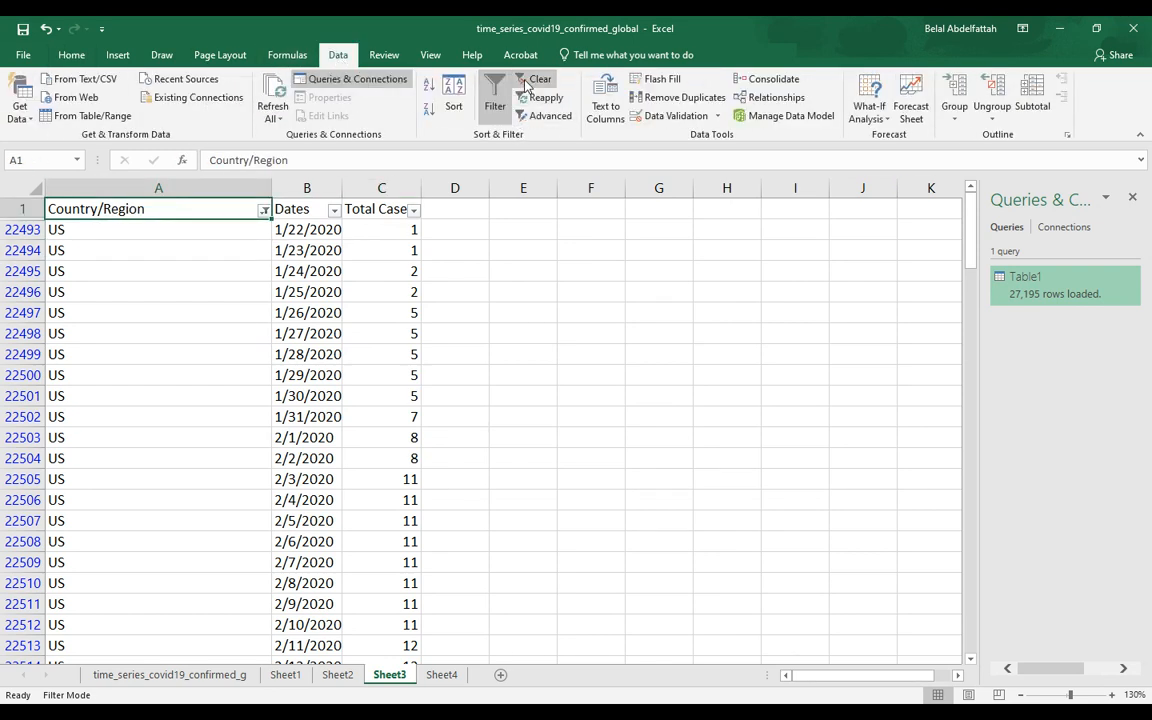
pyautogui.click(503, 110)
# Step: Add the header New Cases in cell D1, beside the Total Cases column
pyautogui.click(440, 212)
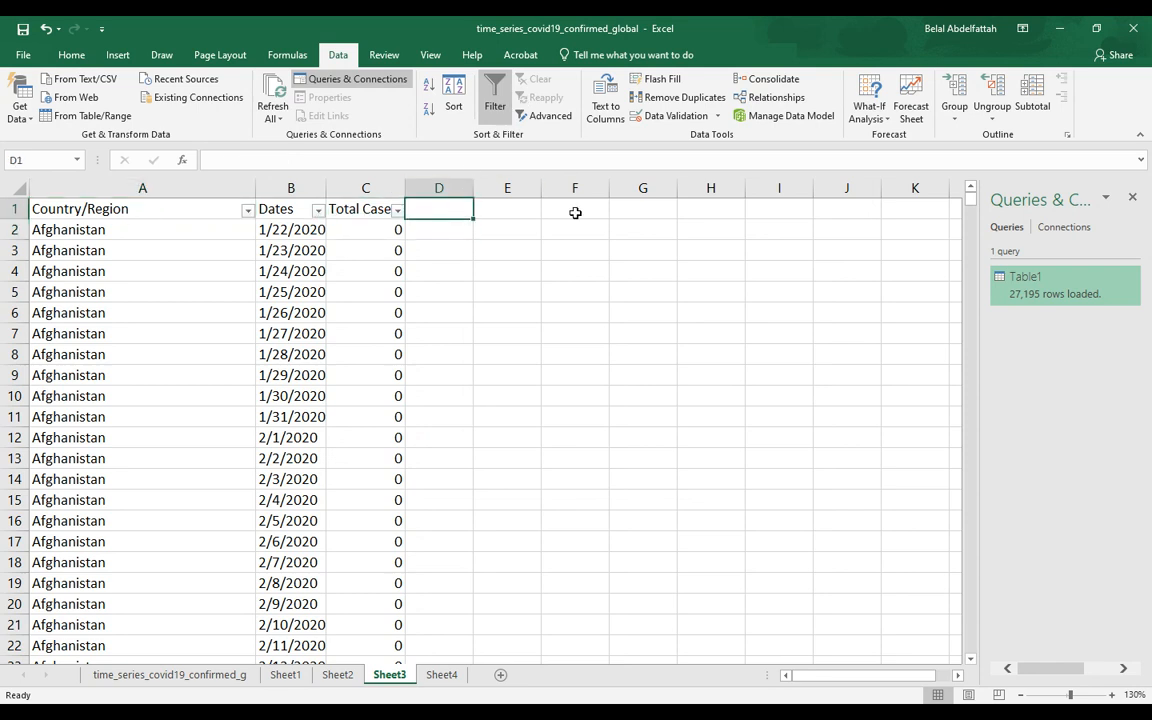
pyautogui.write('New Cases')
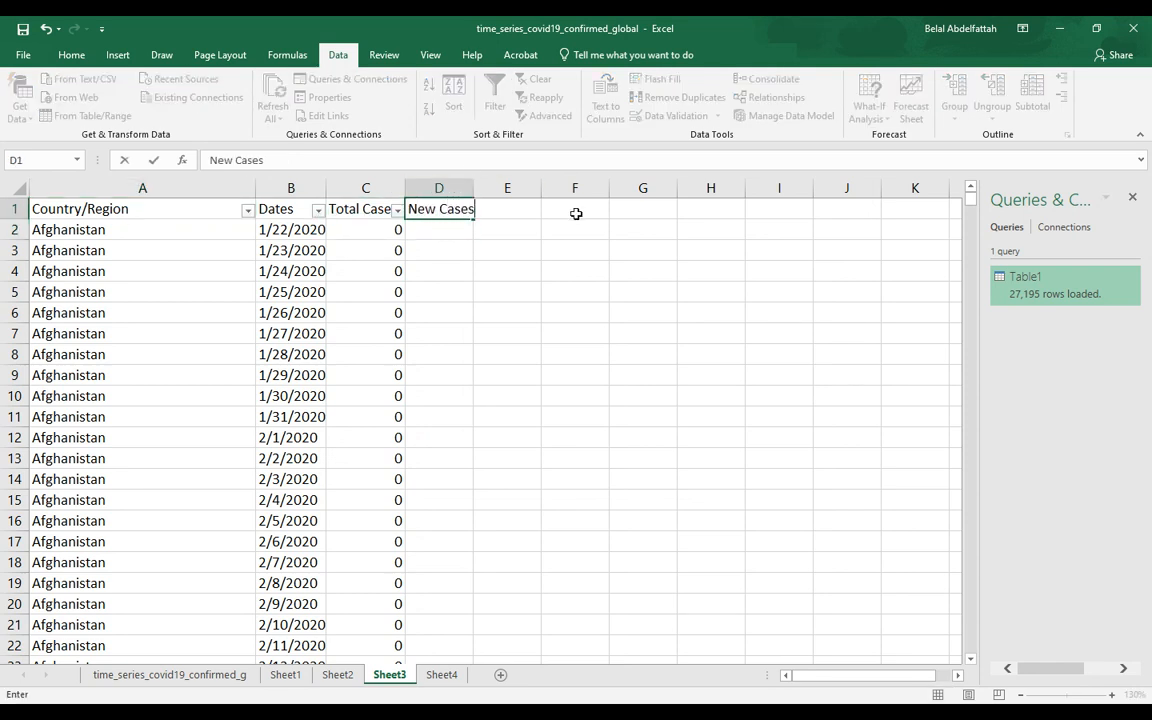
pyautogui.press('Return')
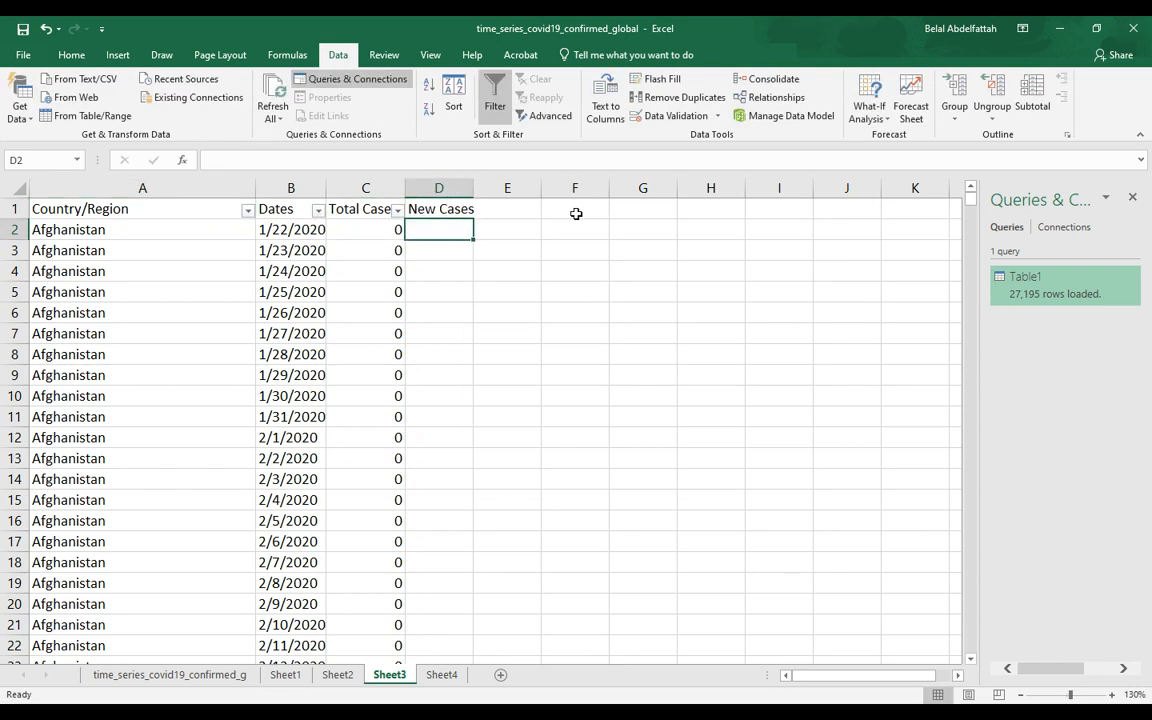
# Step: Widen column D slightly to fit its New Cases header and turn off filtering on the Sheet3 data
pyautogui.click(478, 188)
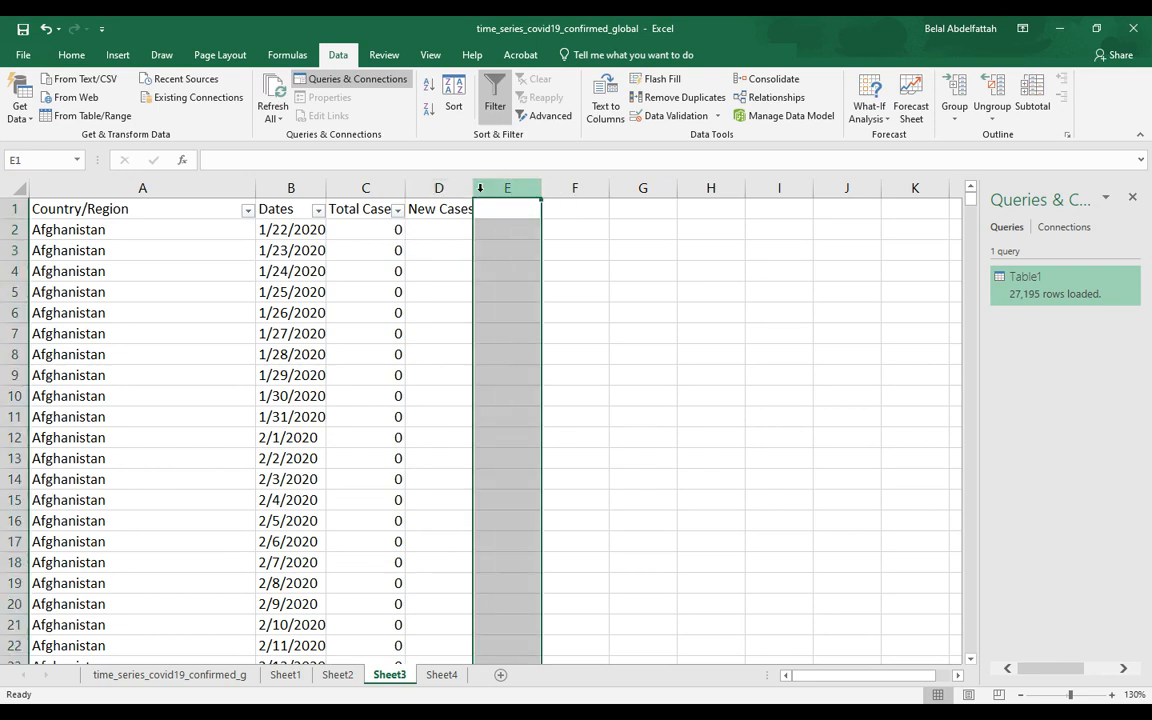
pyautogui.moveTo(474, 188); pyautogui.dragTo(482, 188)
pyautogui.click(492, 105)
pyautogui.click(514, 333)
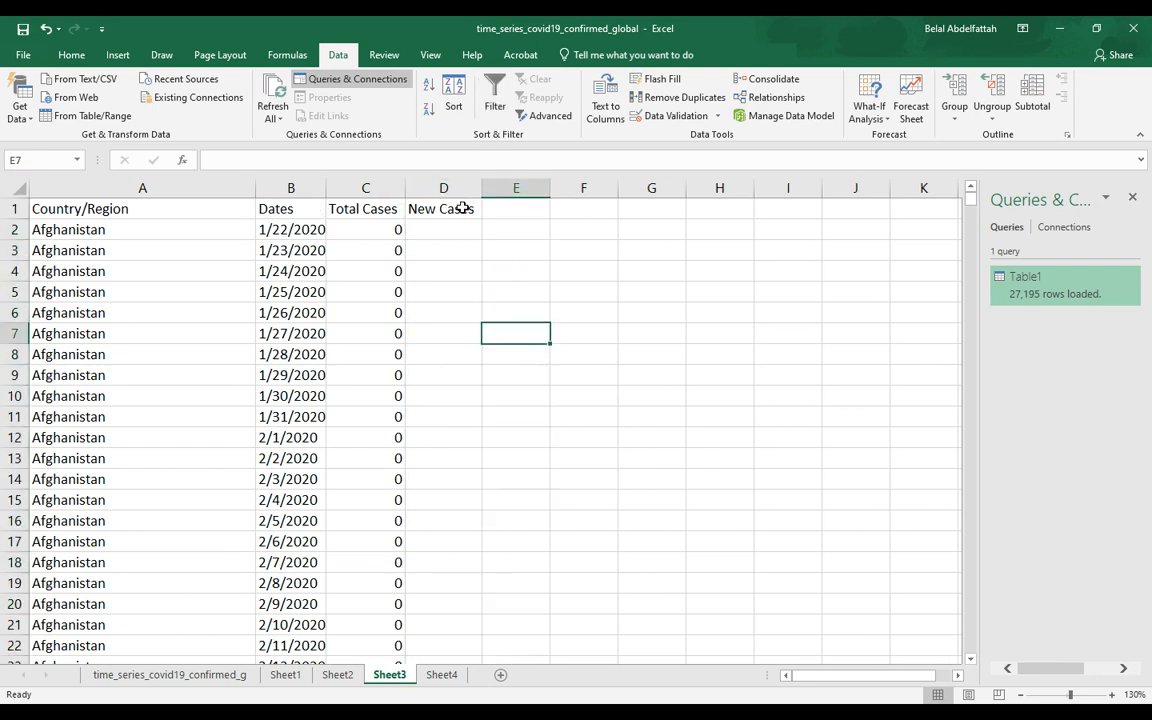
# Step: Examine the first two Afghanistan rows, comparing Total Cases cells C2 and C3 with the empty New Cases cell D3
pyautogui.click(440, 229)
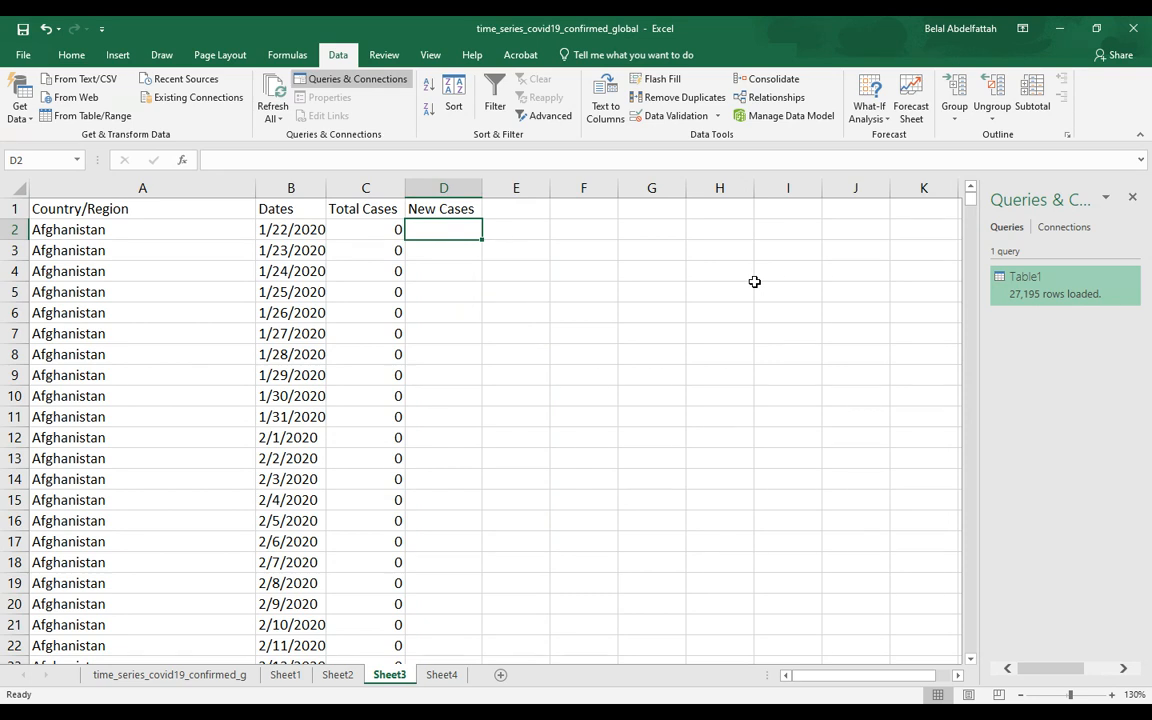
pyautogui.press('Down')
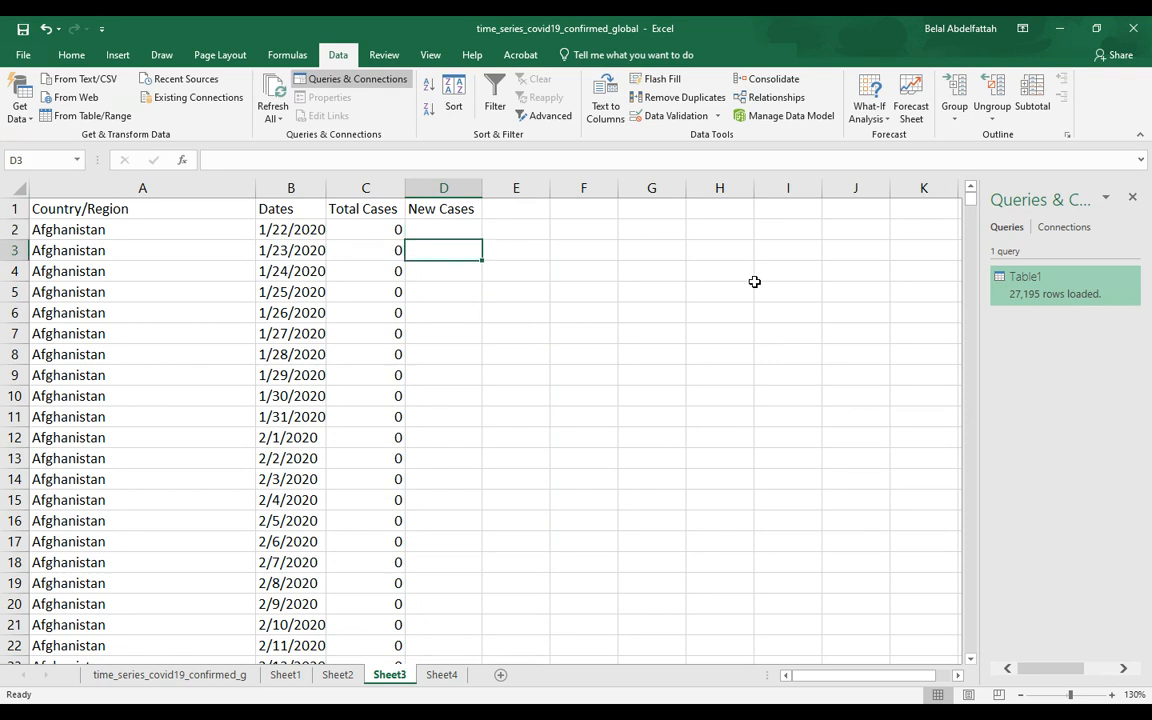
pyautogui.press('Left')
pyautogui.press('Left')
pyautogui.press('Right')
pyautogui.press('Right')
pyautogui.press('Left')
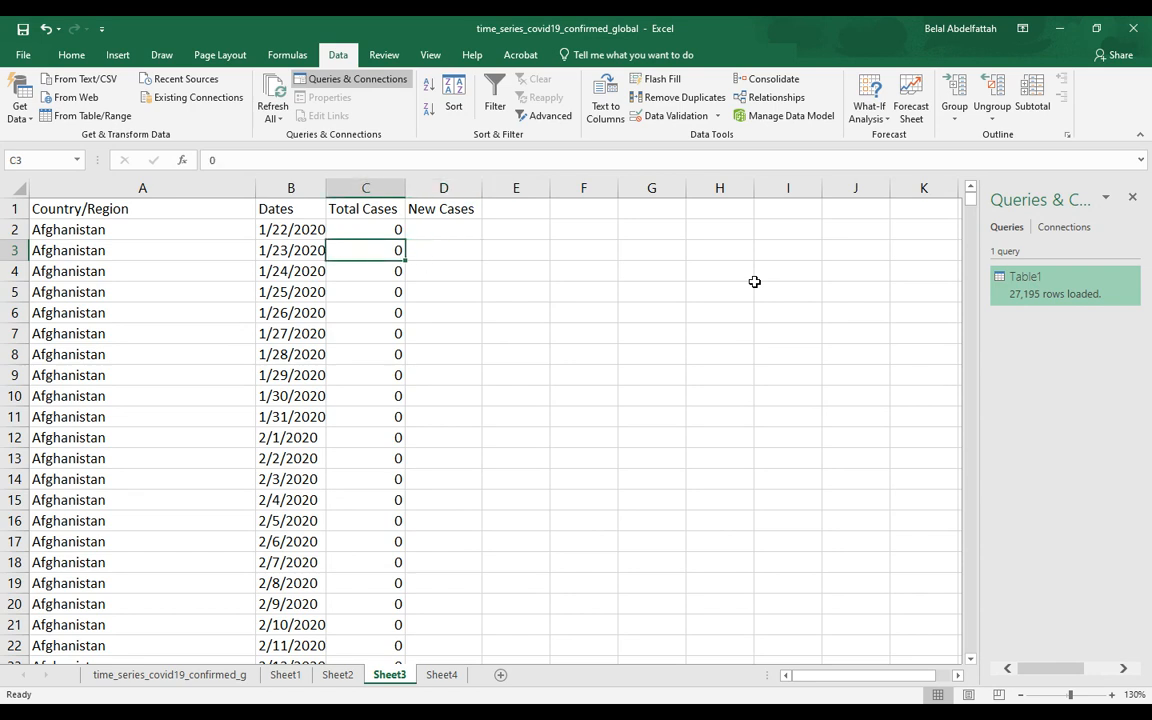
pyautogui.press('Up')
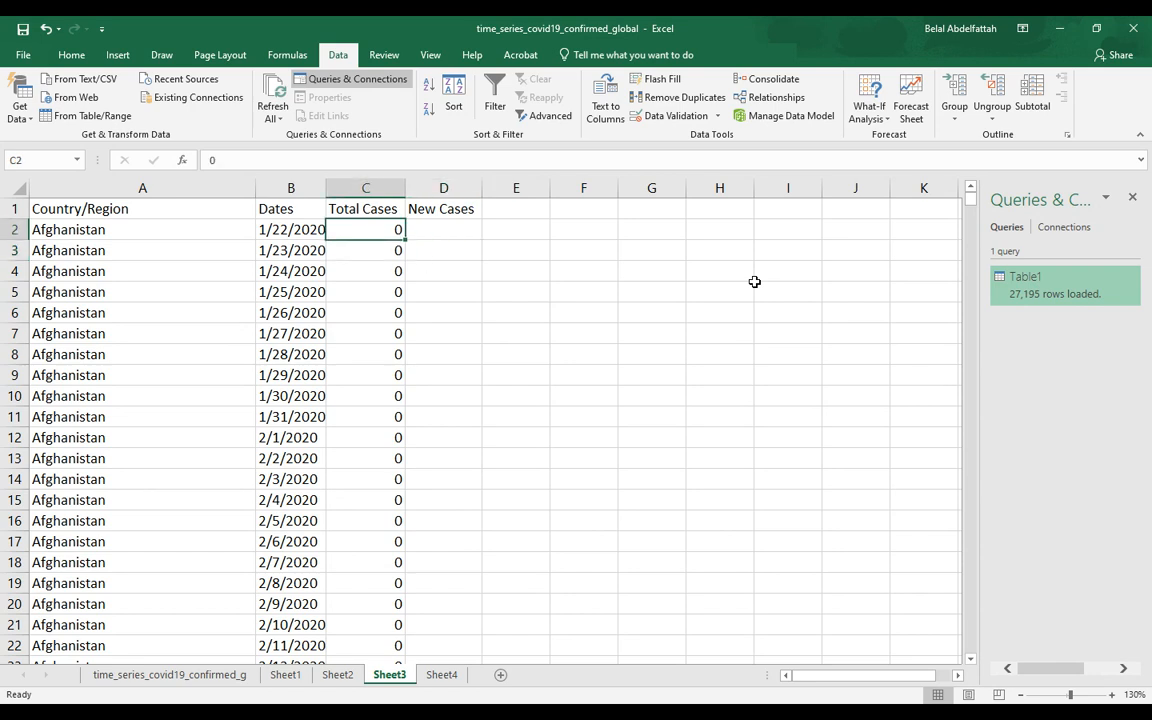
pyautogui.press('Down')
pyautogui.press('Up')
pyautogui.press('Down')
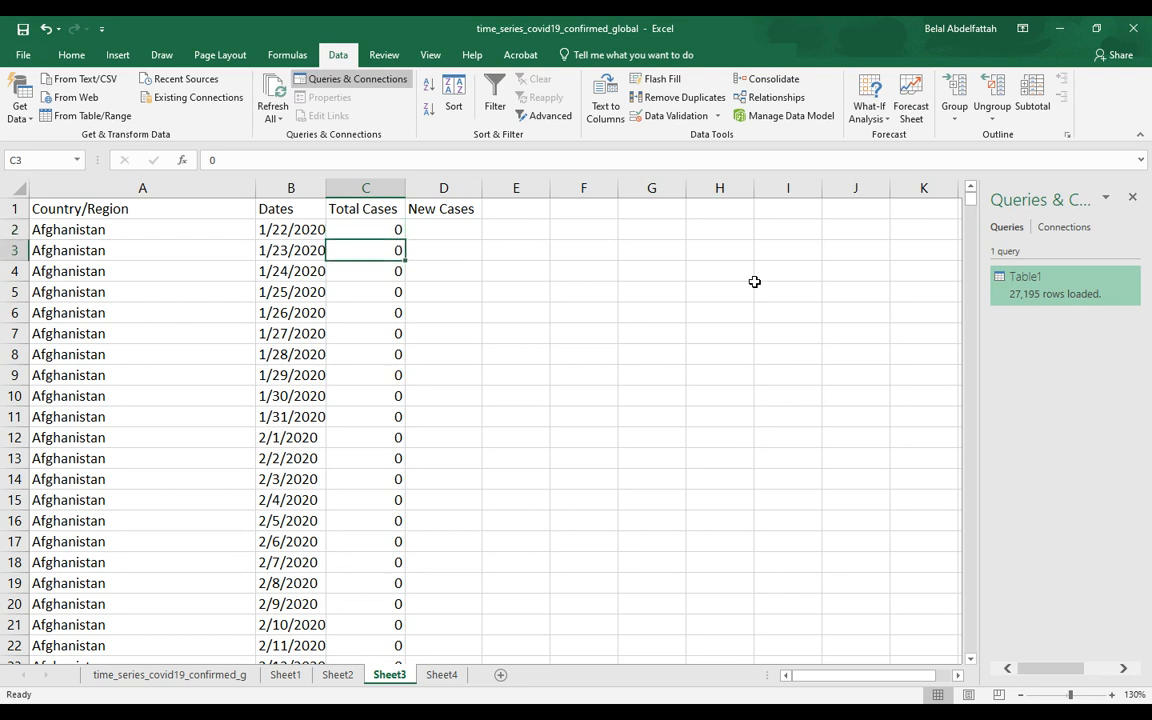
# Step: Enter the formula =C3-C2 in cell D3 to calculate new cases from the previous day's total
pyautogui.press('Right')
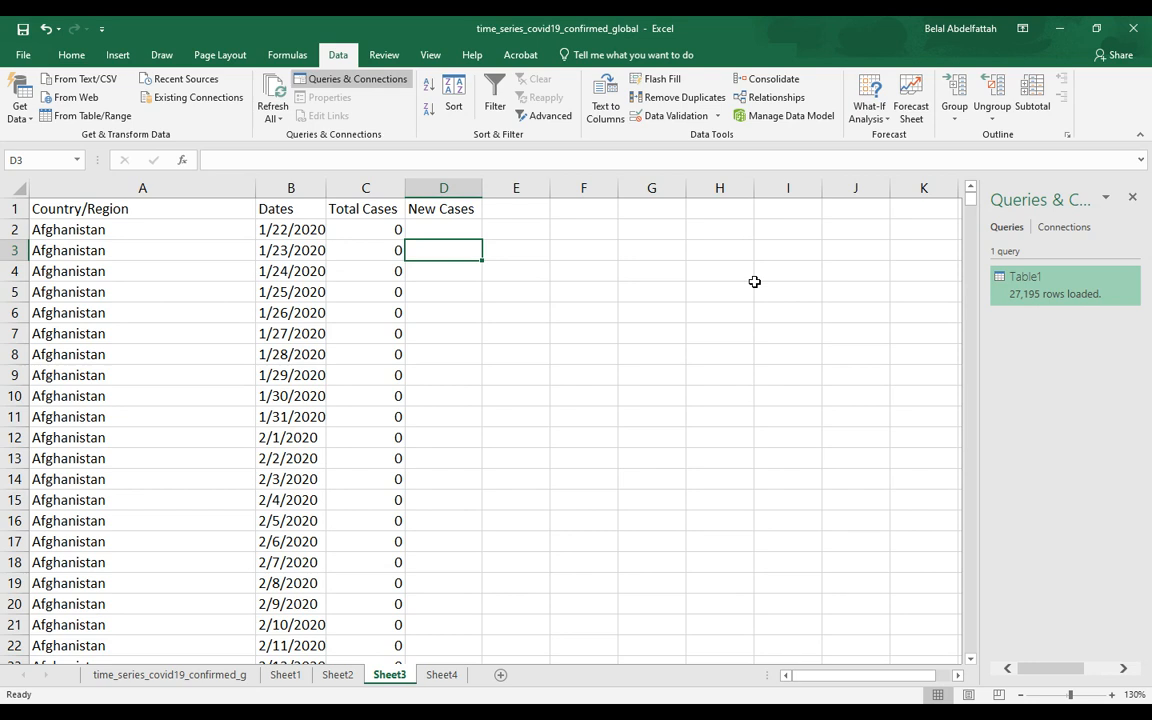
pyautogui.write('=')
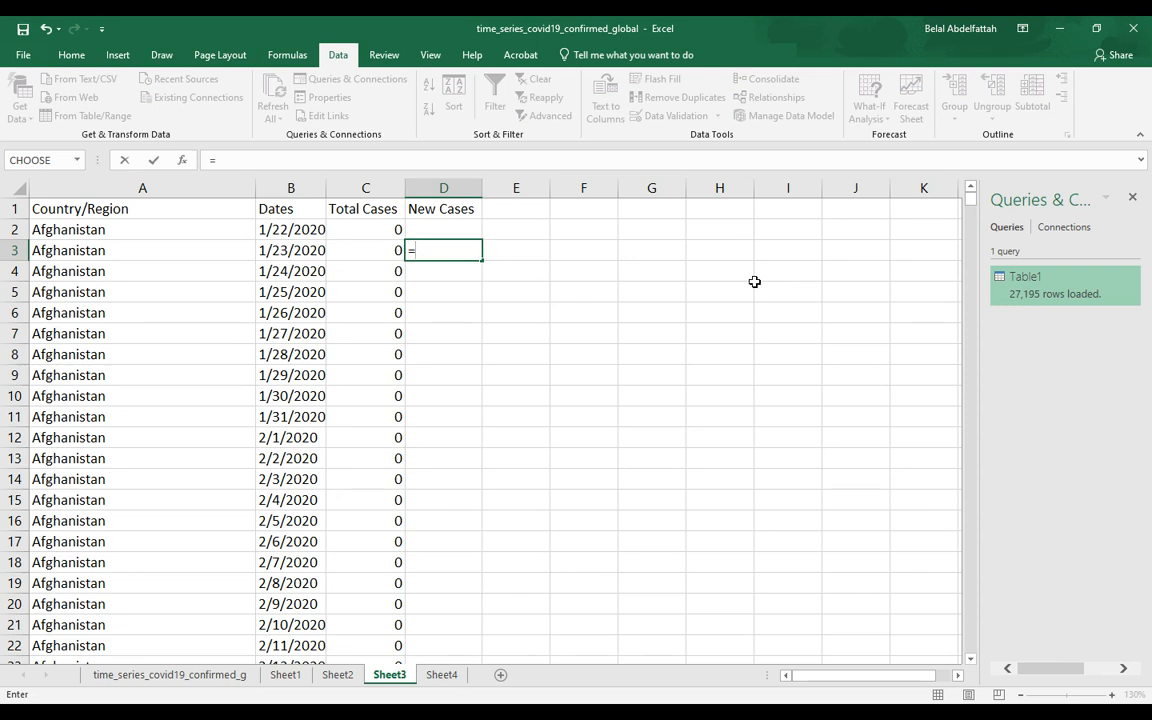
pyautogui.press('Left')
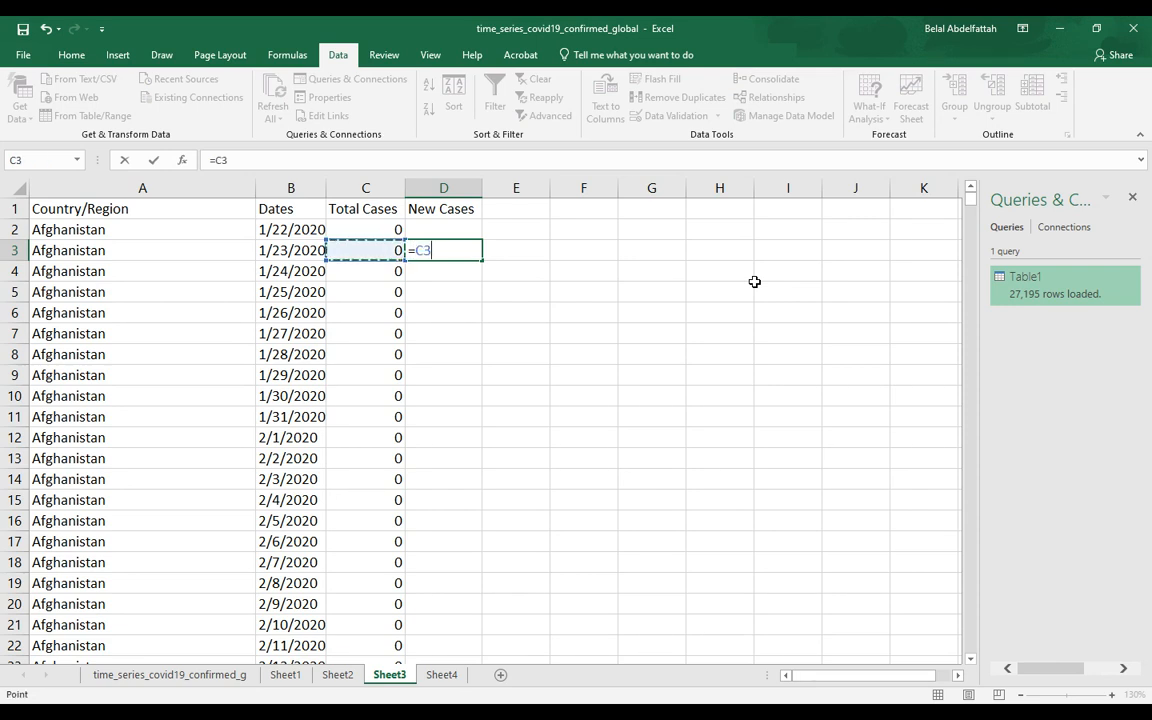
pyautogui.write('-')
pyautogui.press('Left')
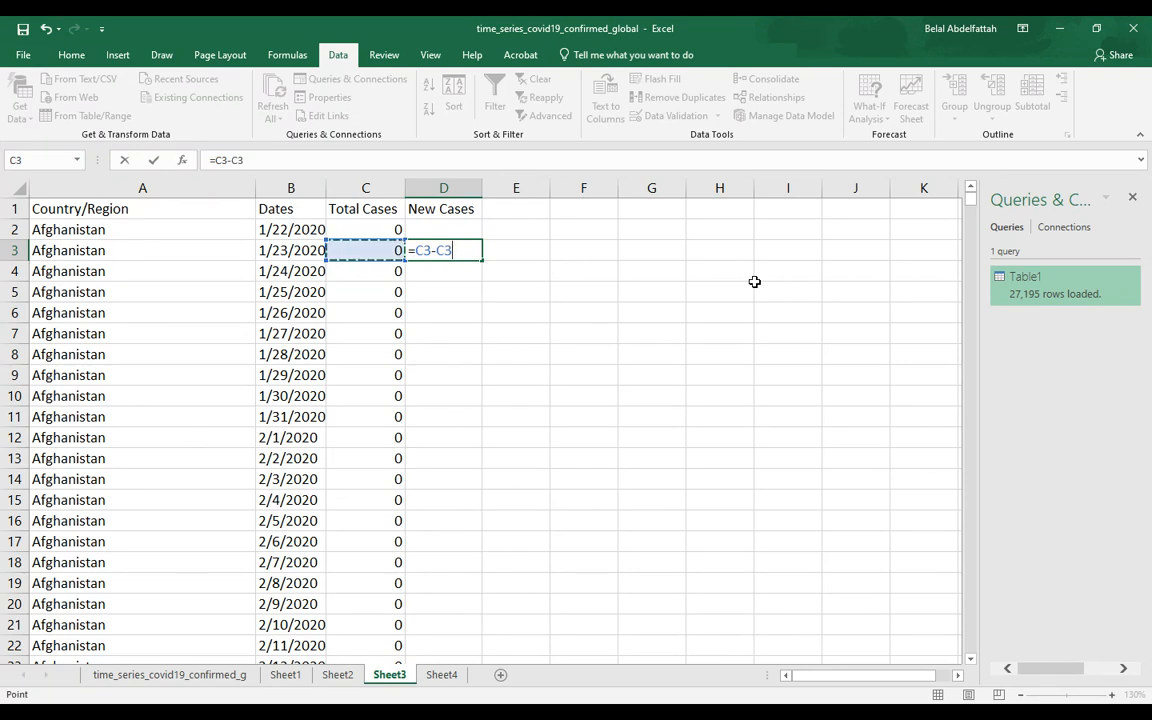
pyautogui.press('Up')
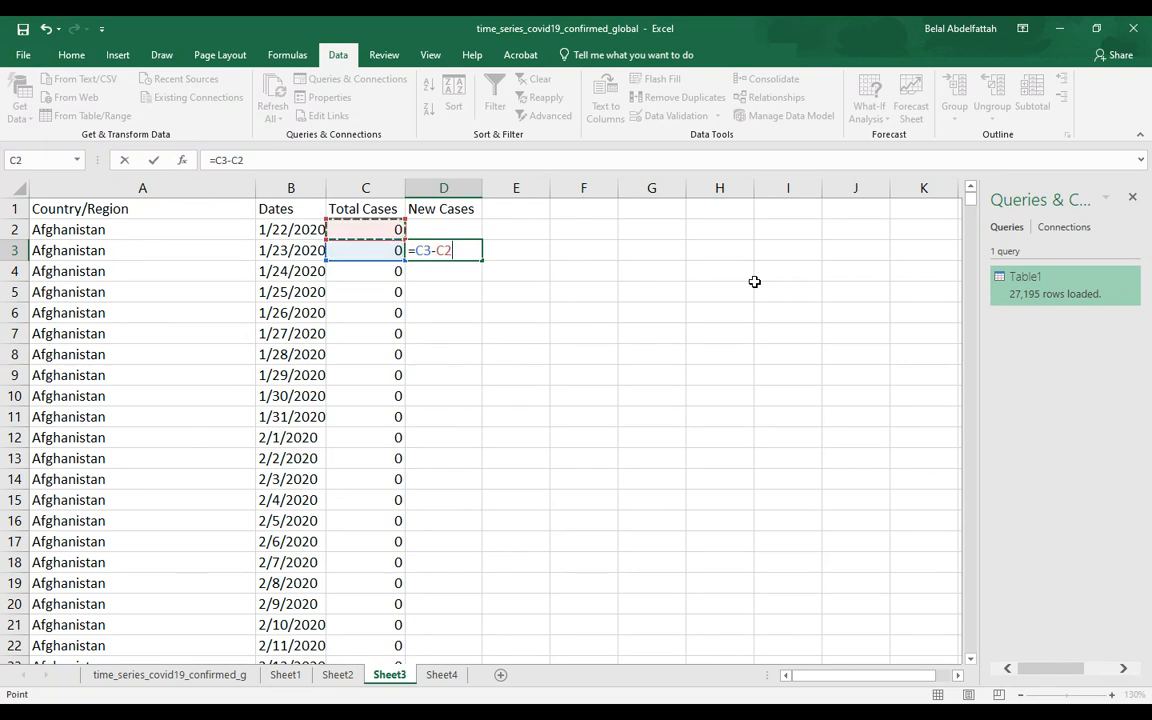
pyautogui.press('Return')
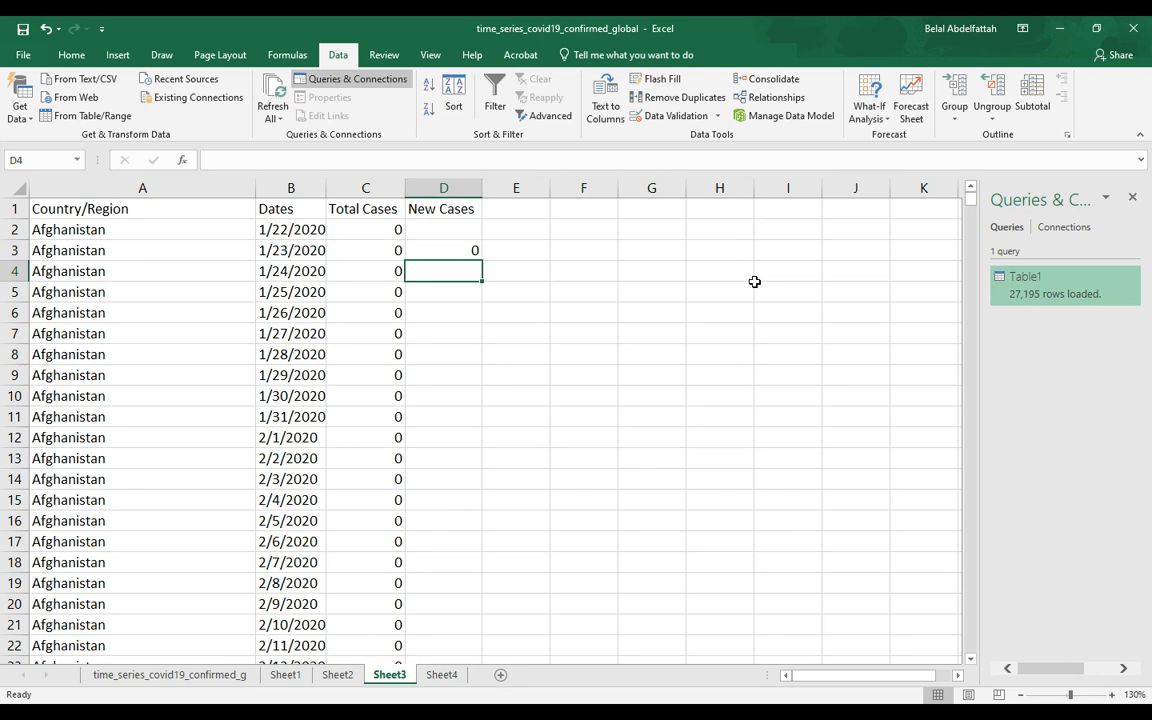
# Step: Enter 0 as the first New Cases value in D2 and fill the D3 formula down the whole column
pyautogui.click(463, 250)
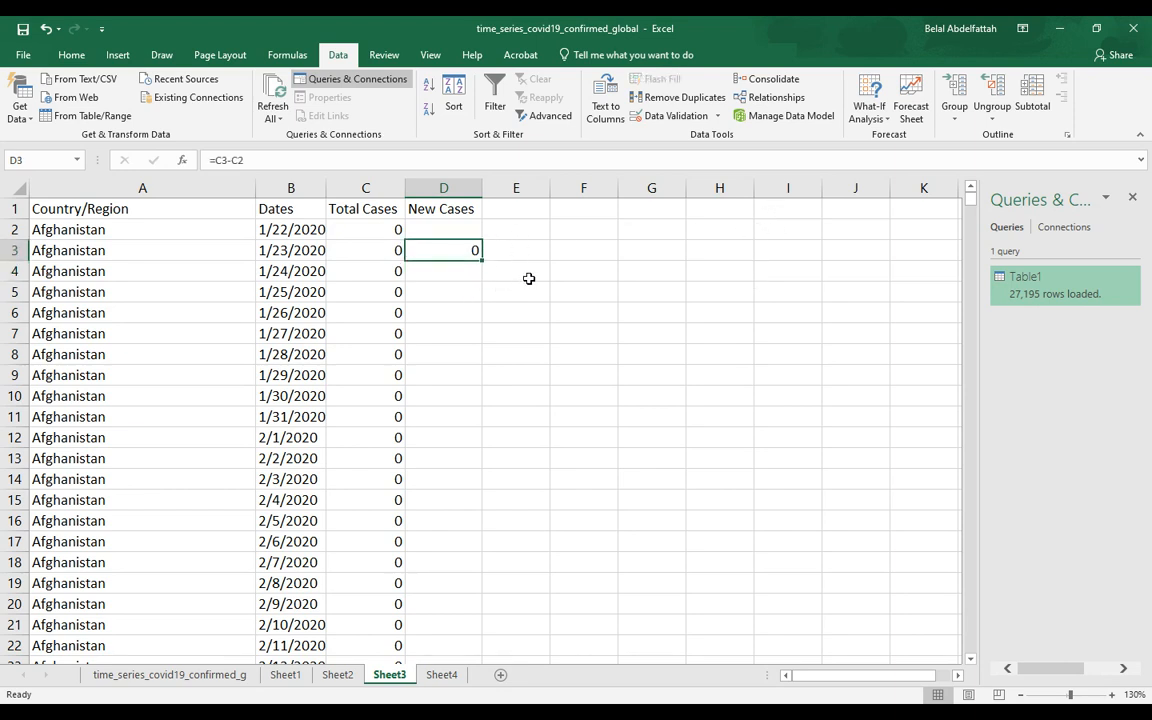
pyautogui.click(466, 231)
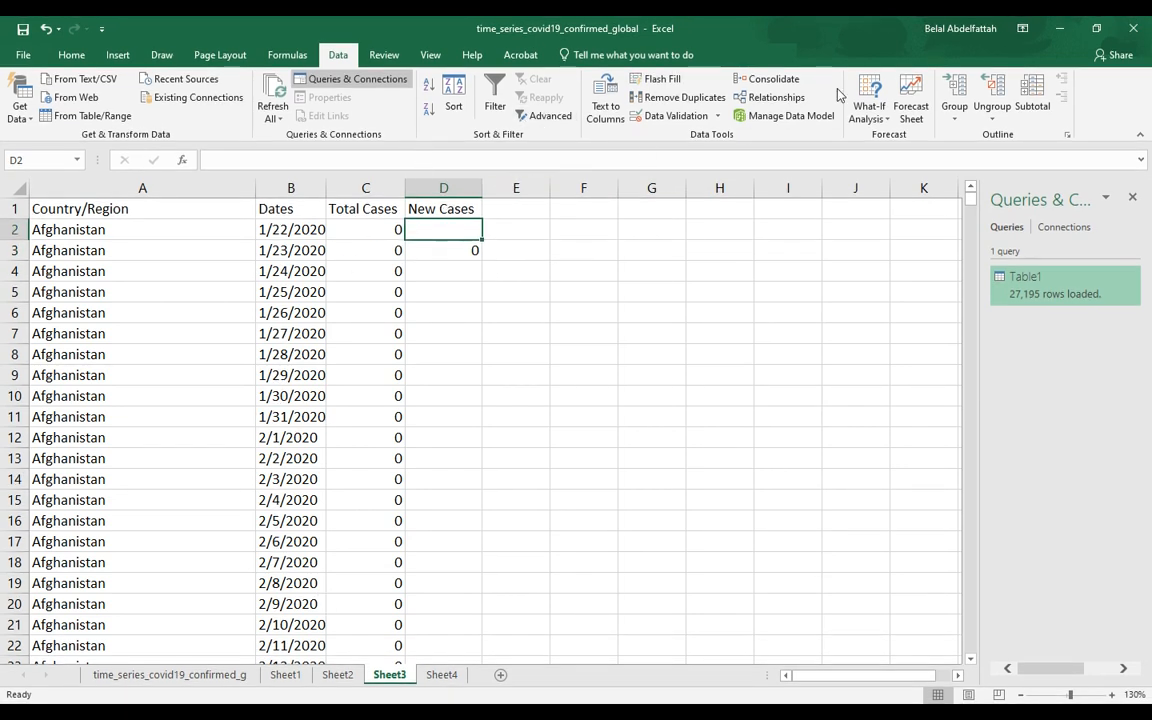
pyautogui.write('0')
pyautogui.press('Return')
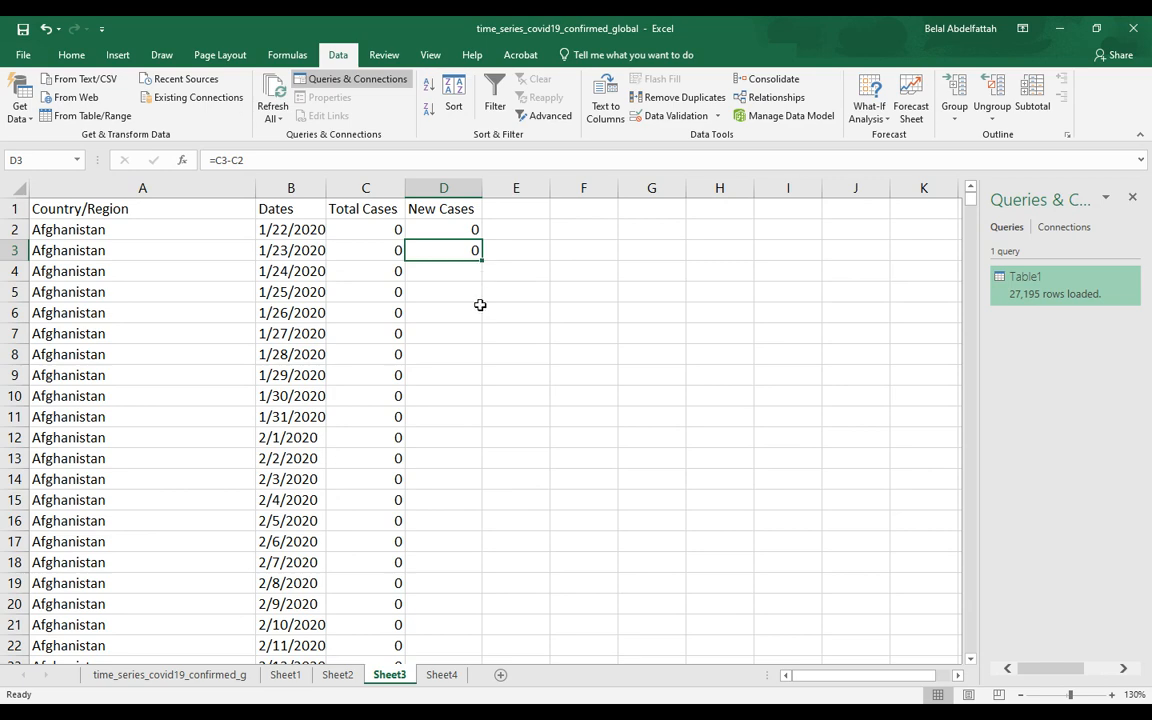
pyautogui.doubleClick(484, 261)
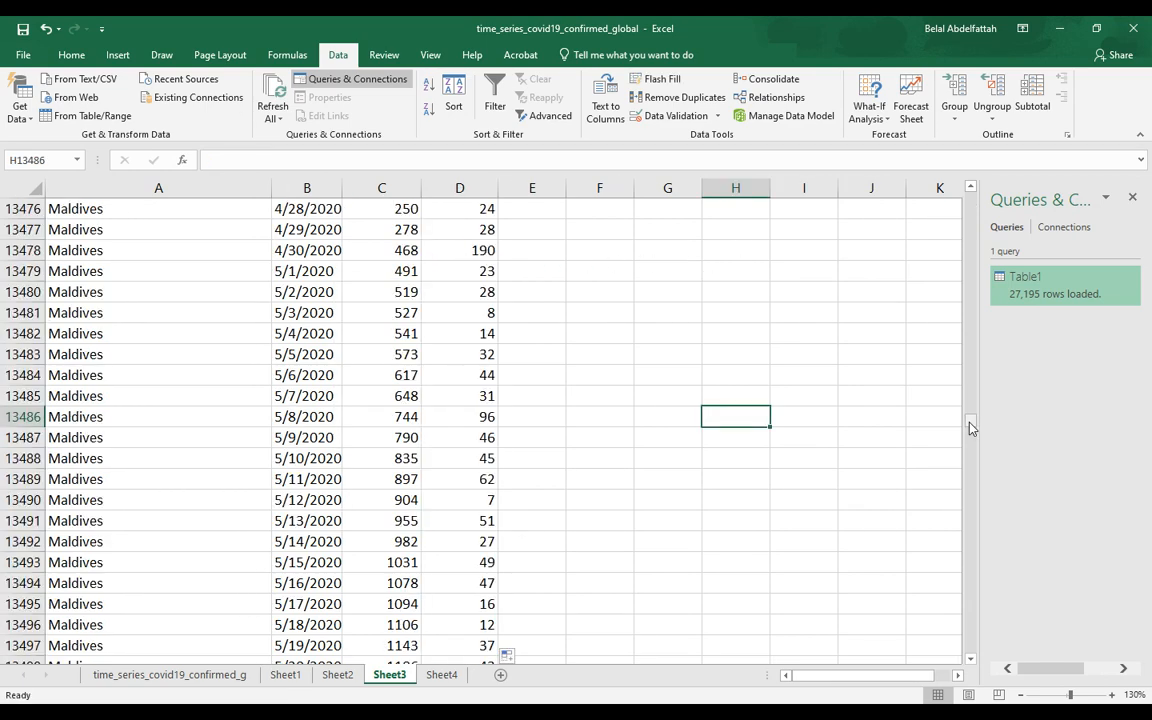
# Step: Find the change from Haiti to Holy See in the Sheet3 rows and select its New Cases cell D9410
pyautogui.moveTo(971, 427); pyautogui.dragTo(970, 353)
pyautogui.scroll(15, 700, 252)
pyautogui.scroll(-4, 735, 302)
pyautogui.scroll(-3, 735, 302)
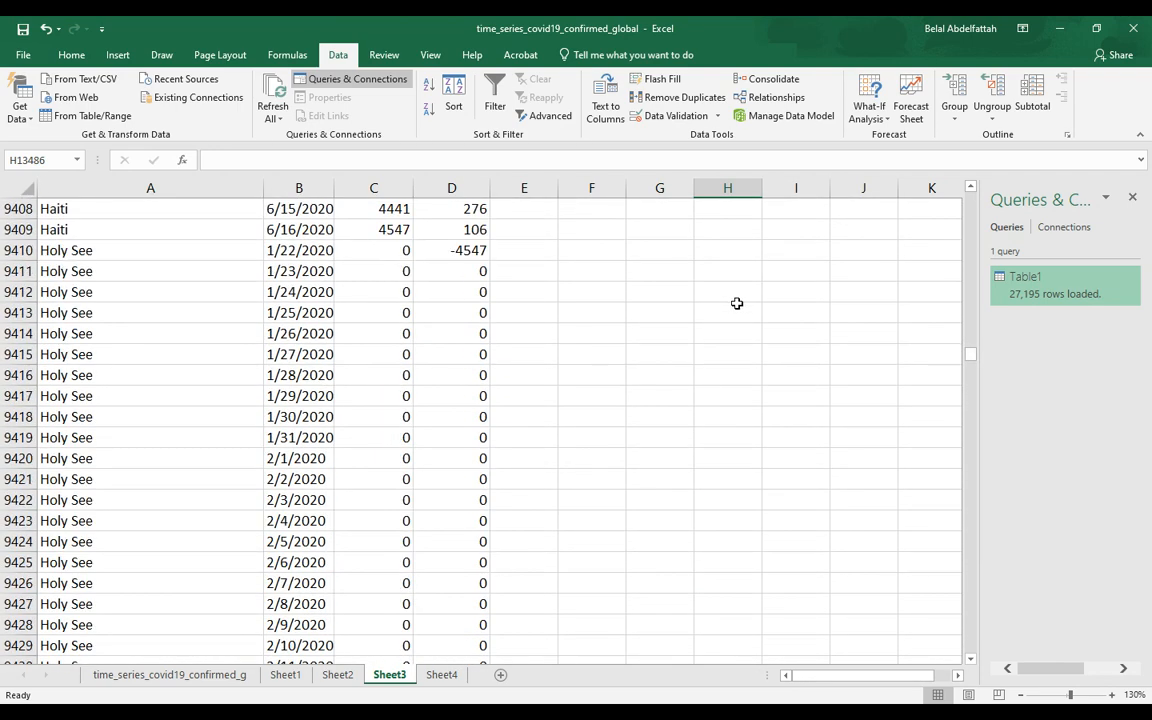
pyautogui.scroll(2, 730, 303)
pyautogui.click(483, 374)
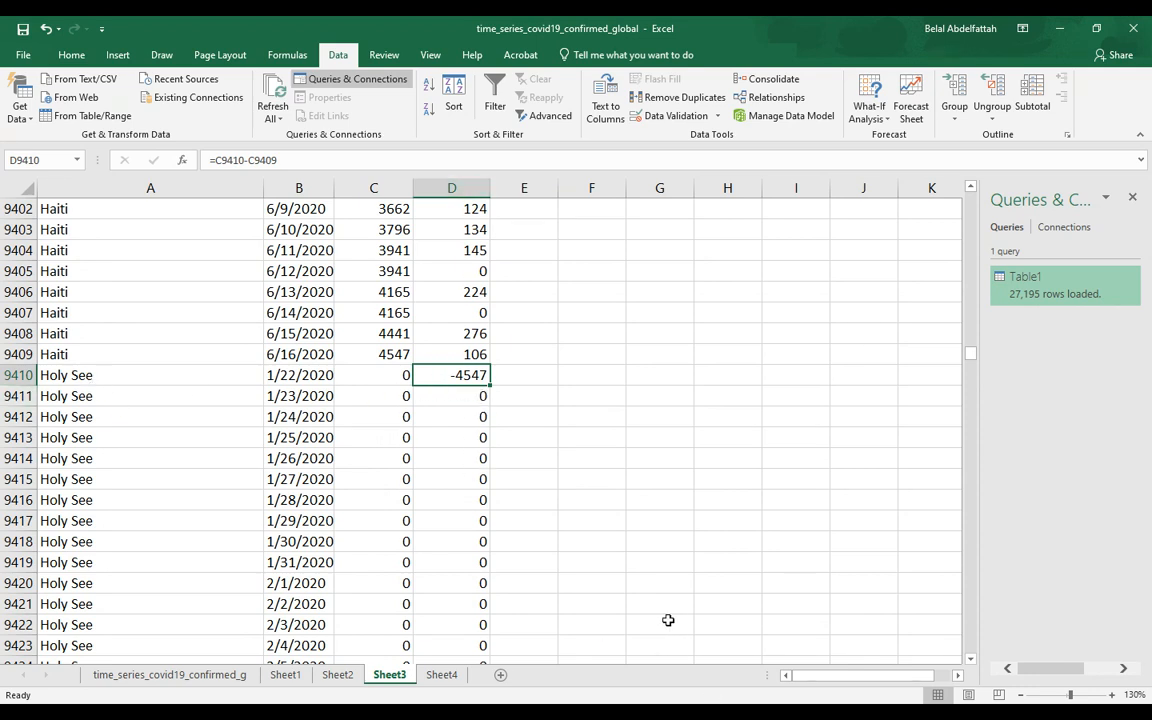
# Step: Examine why D9410 is wrong by comparing the country names and Total Cases in rows 9409 and 9410
pyautogui.press('Left')
pyautogui.press('Left')
pyautogui.press('Left')
pyautogui.press('Right')
pyautogui.press('Right')
pyautogui.press('Right')
pyautogui.press('Up')
pyautogui.press('Left')
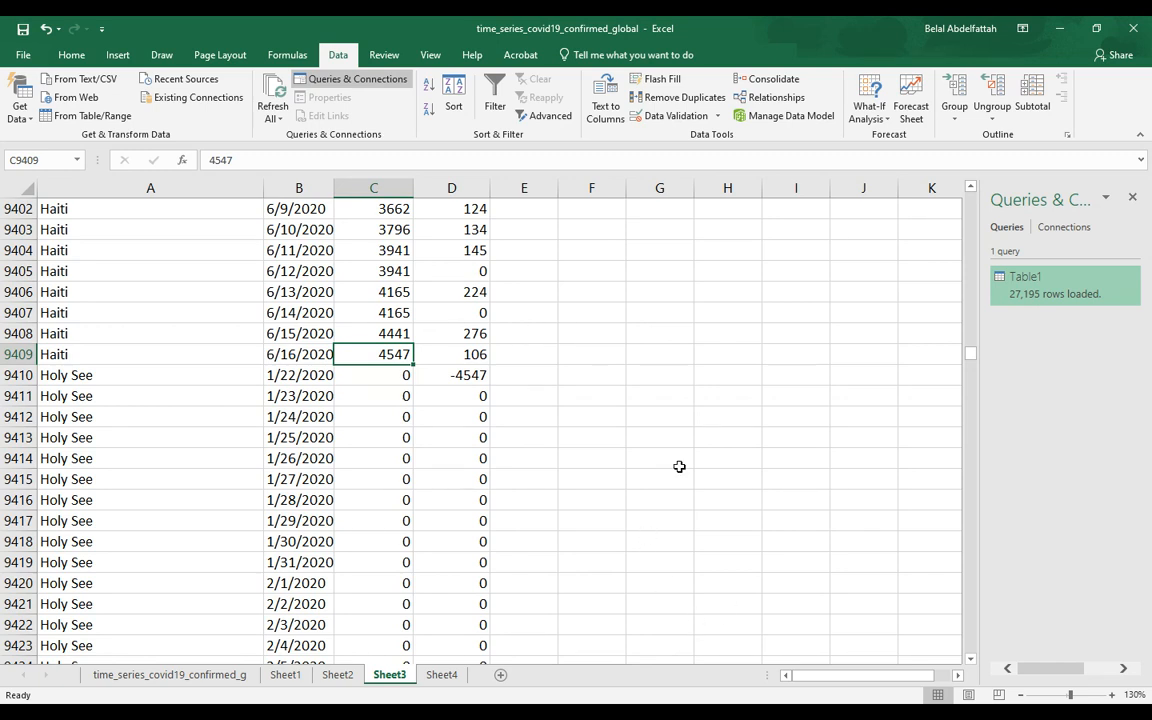
pyautogui.click(460, 375)
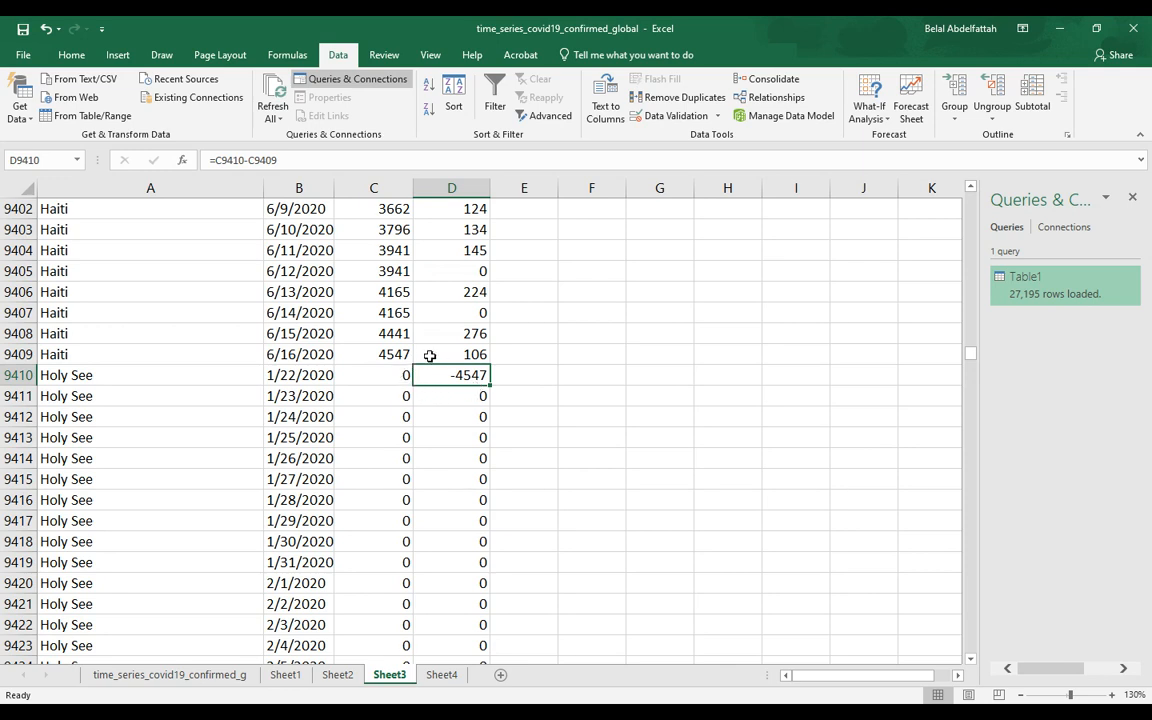
pyautogui.click(81, 354)
pyautogui.click(87, 374)
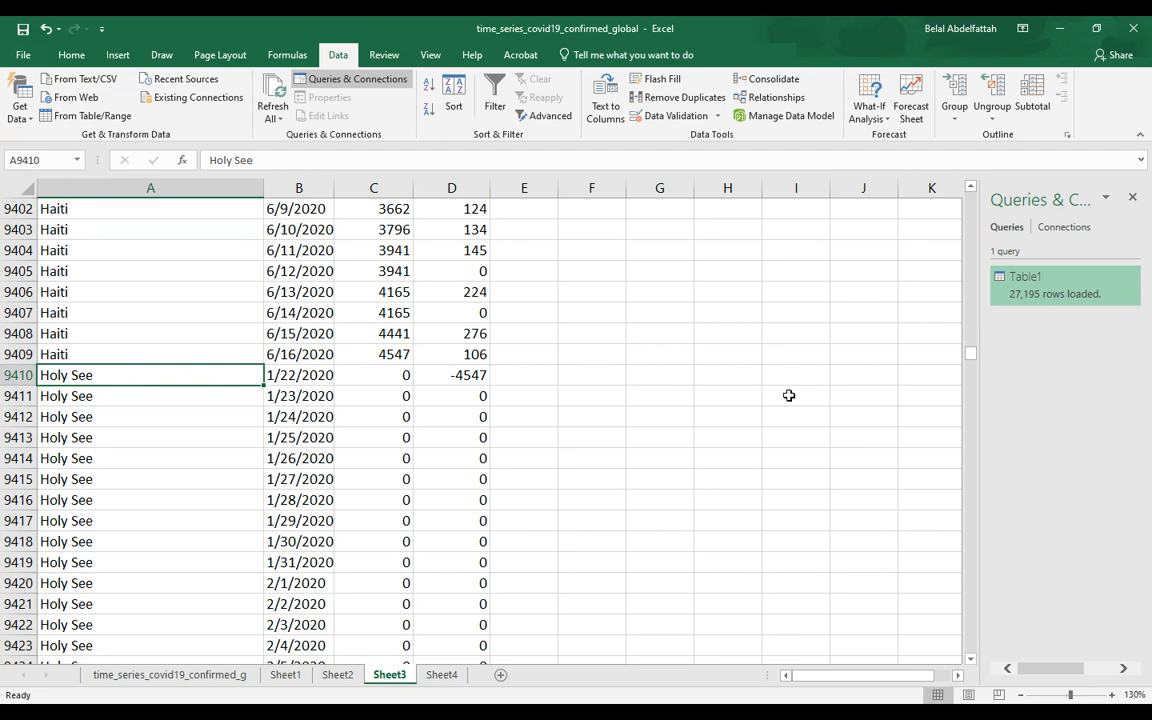
pyautogui.moveTo(972, 358); pyautogui.dragTo(962, 196)
pyautogui.click(522, 233)
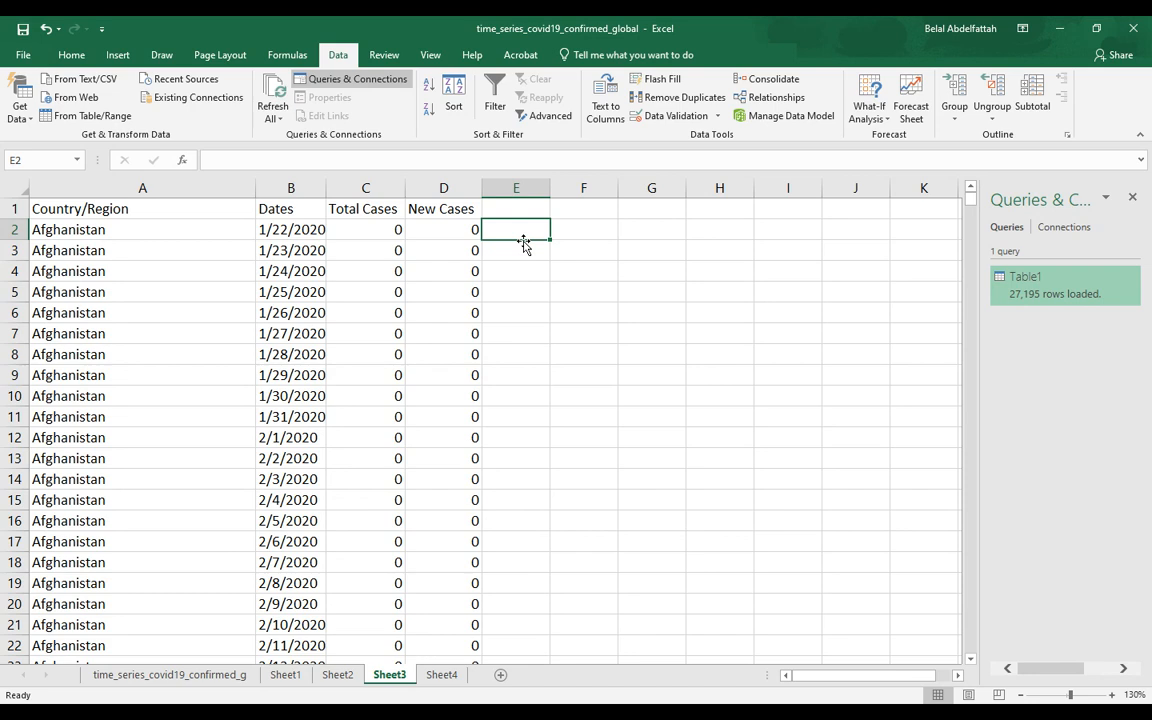
pyautogui.write('=if')
pyautogui.press('Tab')
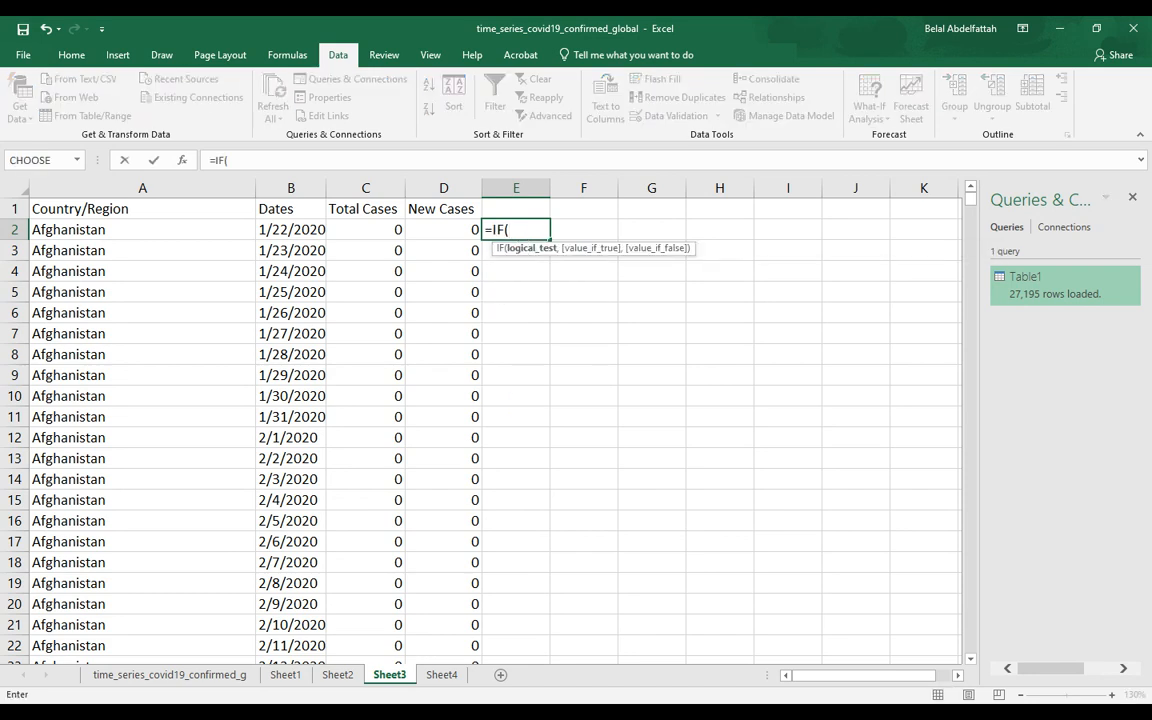
pyautogui.press('Escape')
# Step: Start an IF formula in cell E3 that tests whether the country in A3 equals the one in A2
pyautogui.click(534, 257)
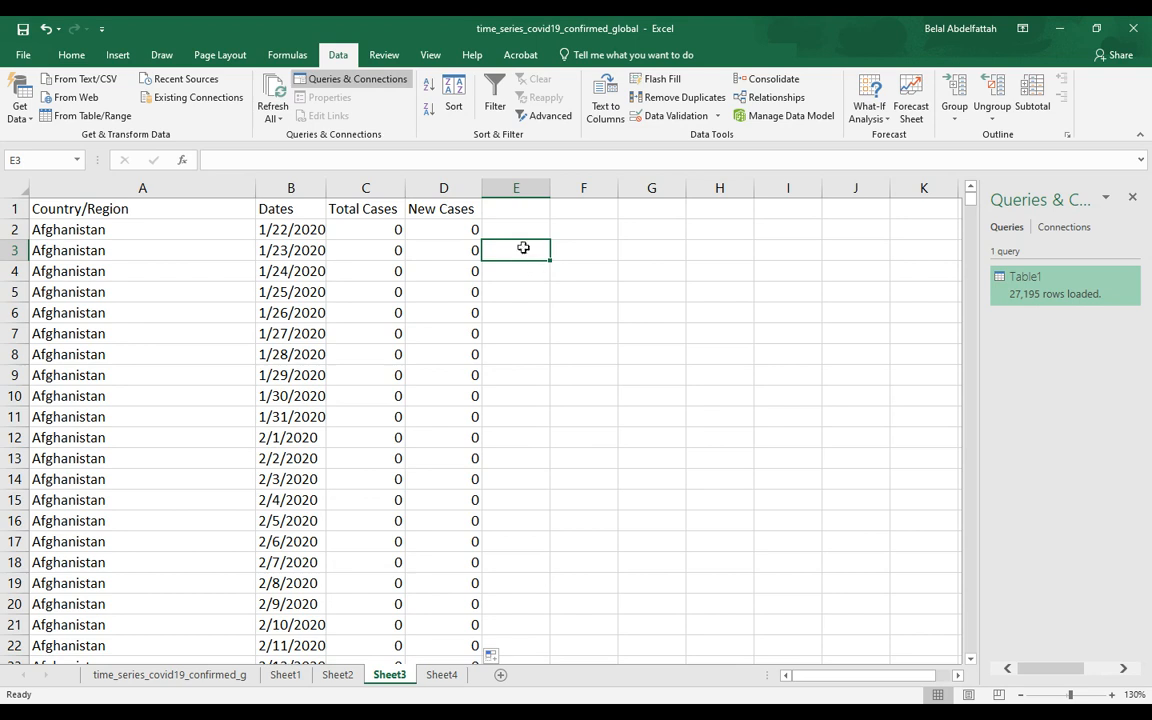
pyautogui.write('=i')
pyautogui.press('Tab')
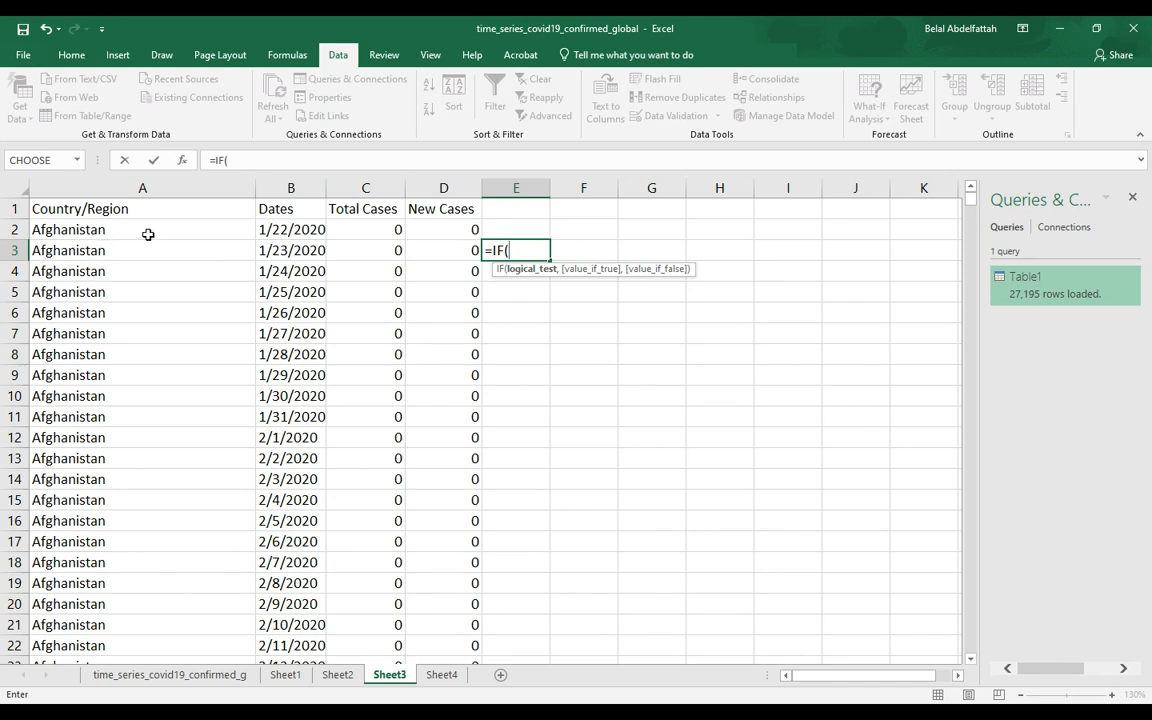
pyautogui.click(90, 255)
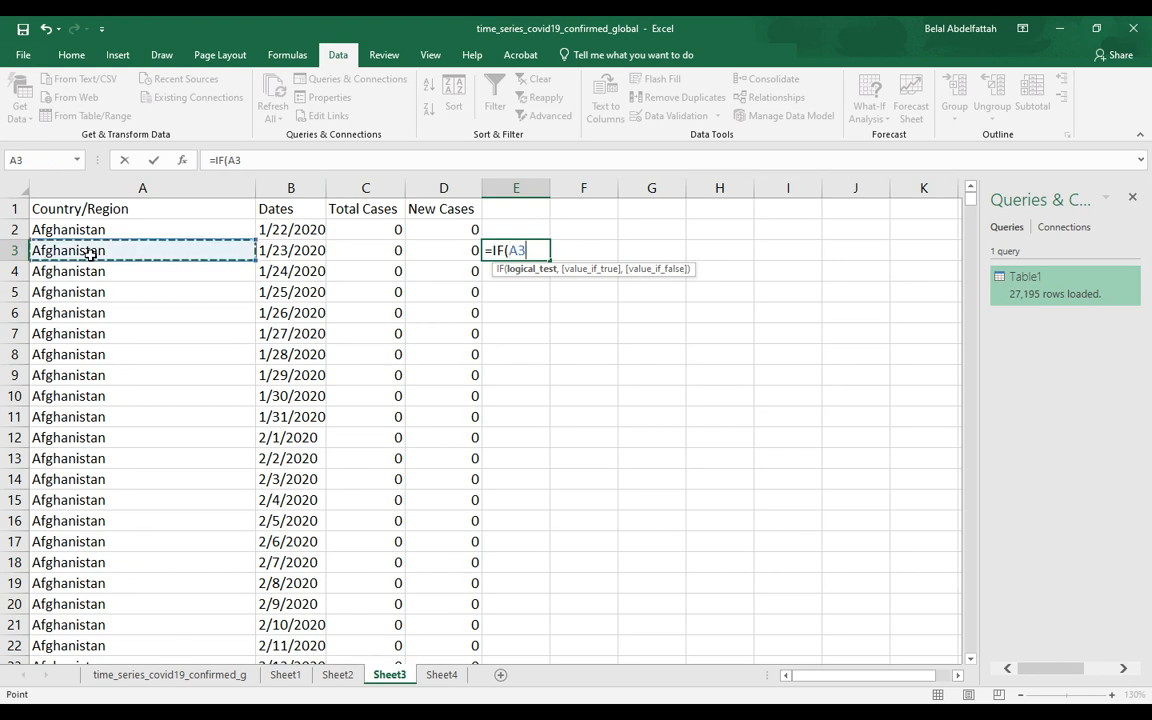
pyautogui.write('=')
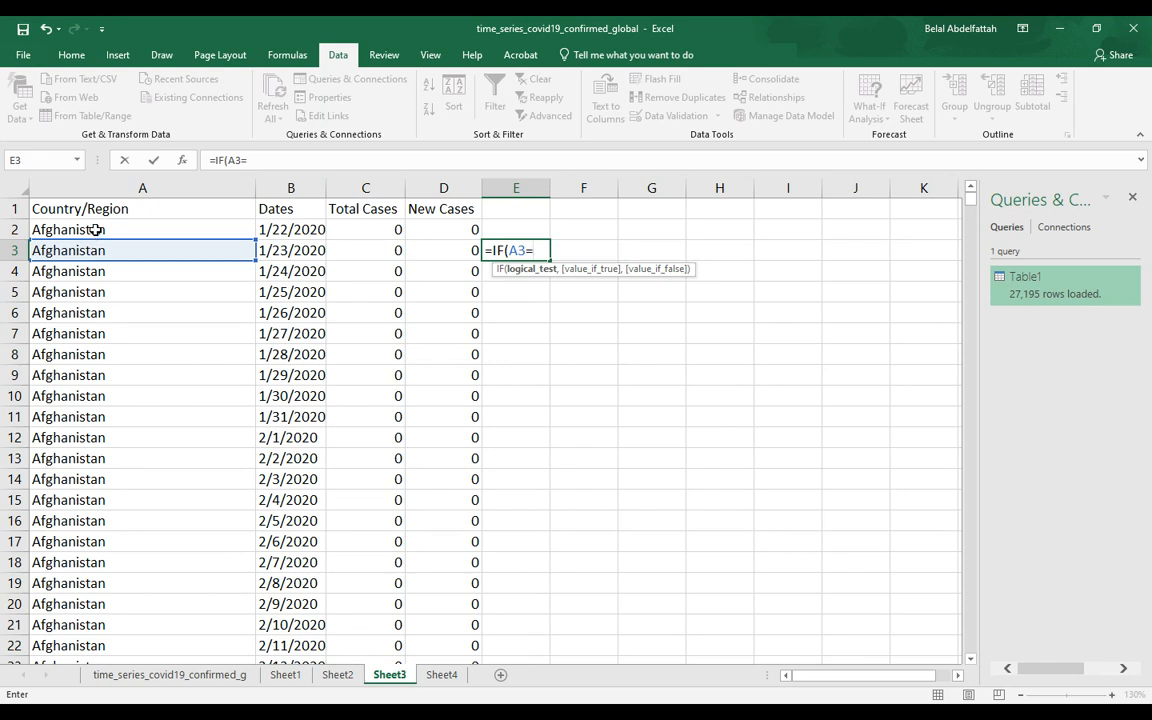
pyautogui.click(93, 229)
pyautogui.write(',')
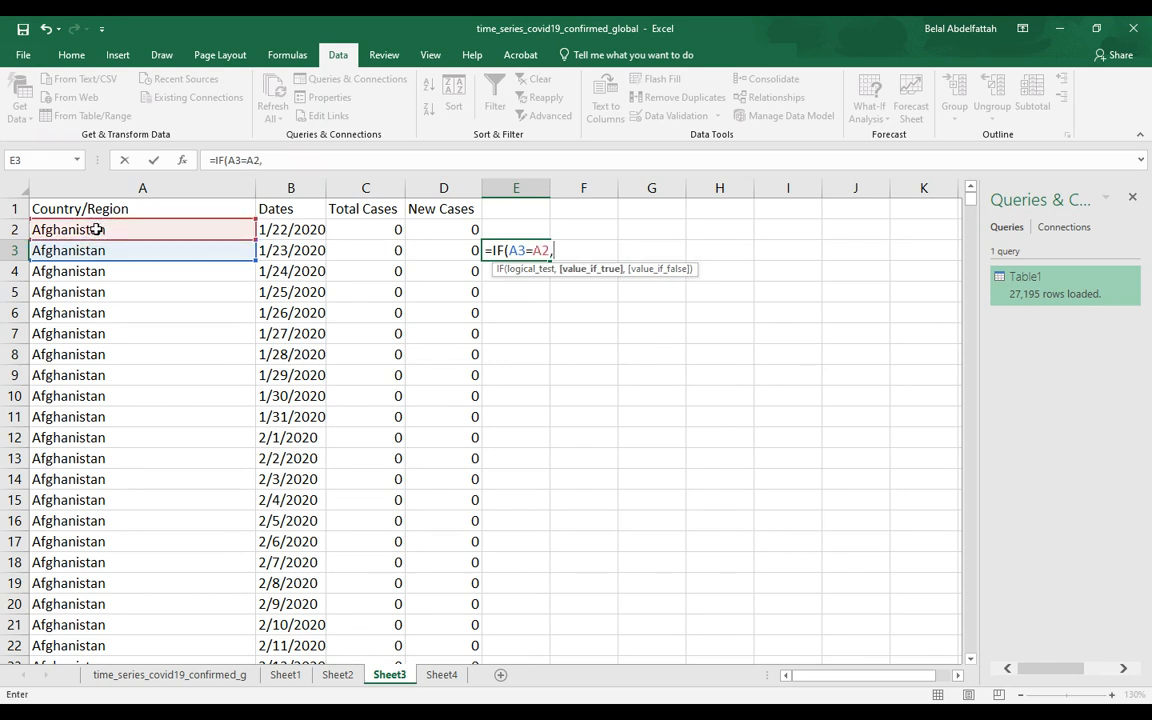
# Step: Complete the E3 formula with C3-C2 when true and "FLAGGGG" when false, and fill it down the column
pyautogui.click(391, 251)
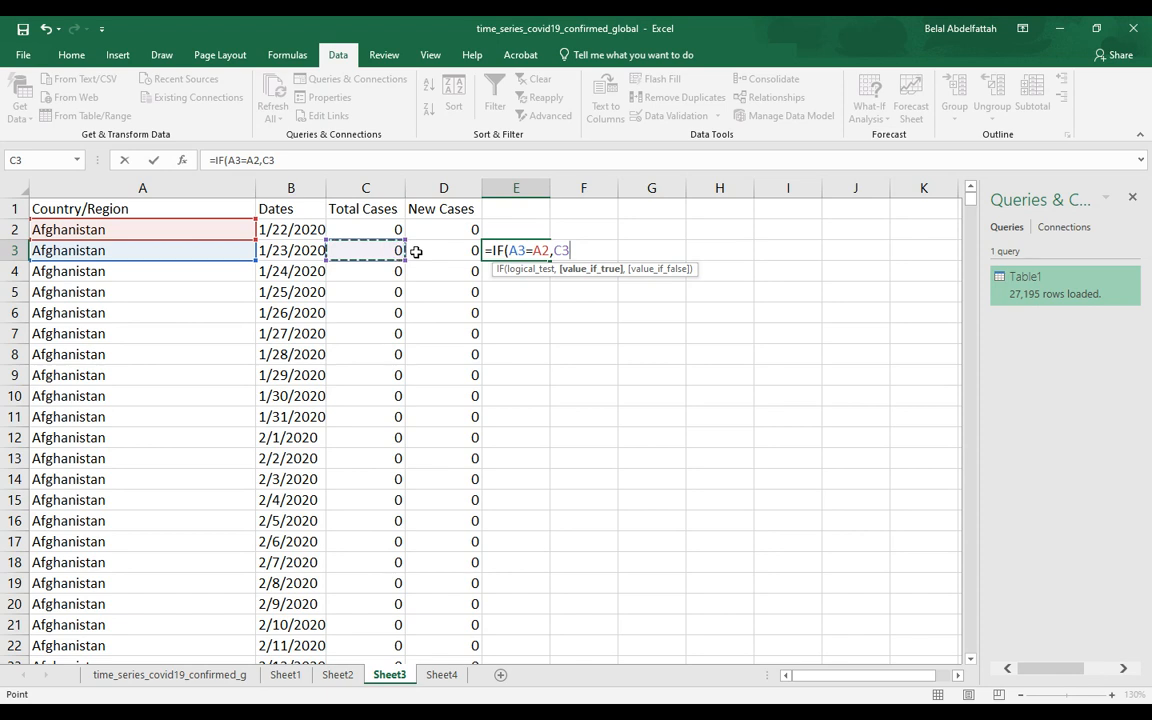
pyautogui.write('-')
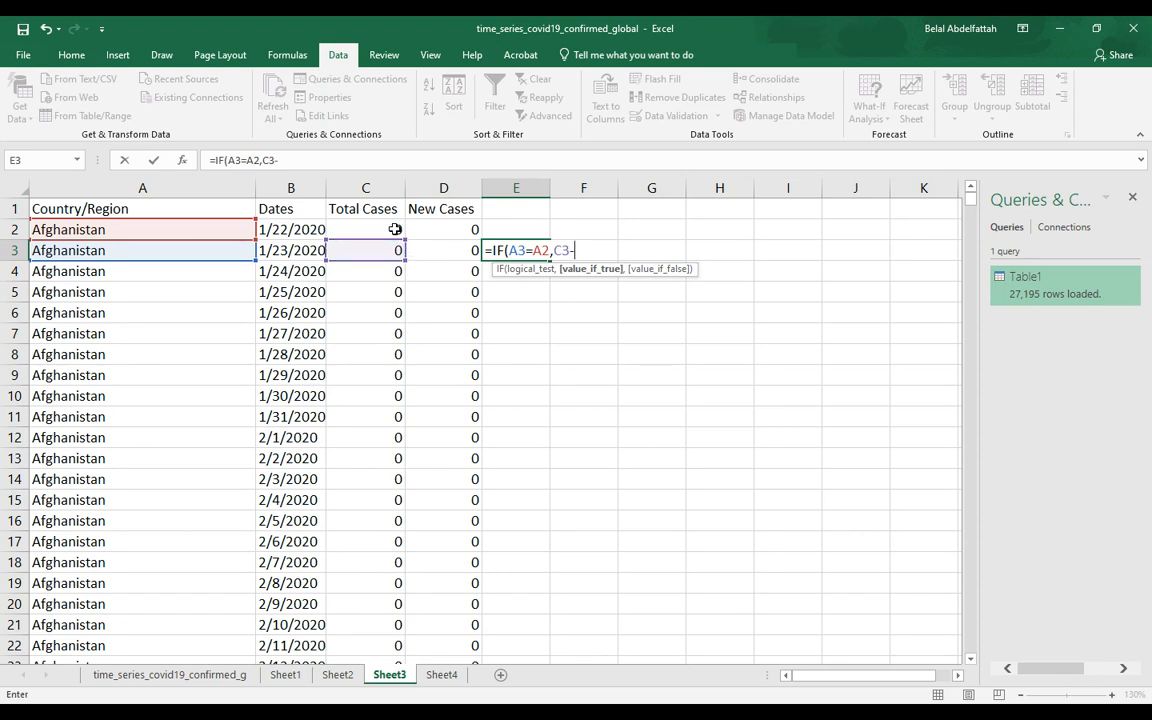
pyautogui.click(396, 230)
pyautogui.write(',')
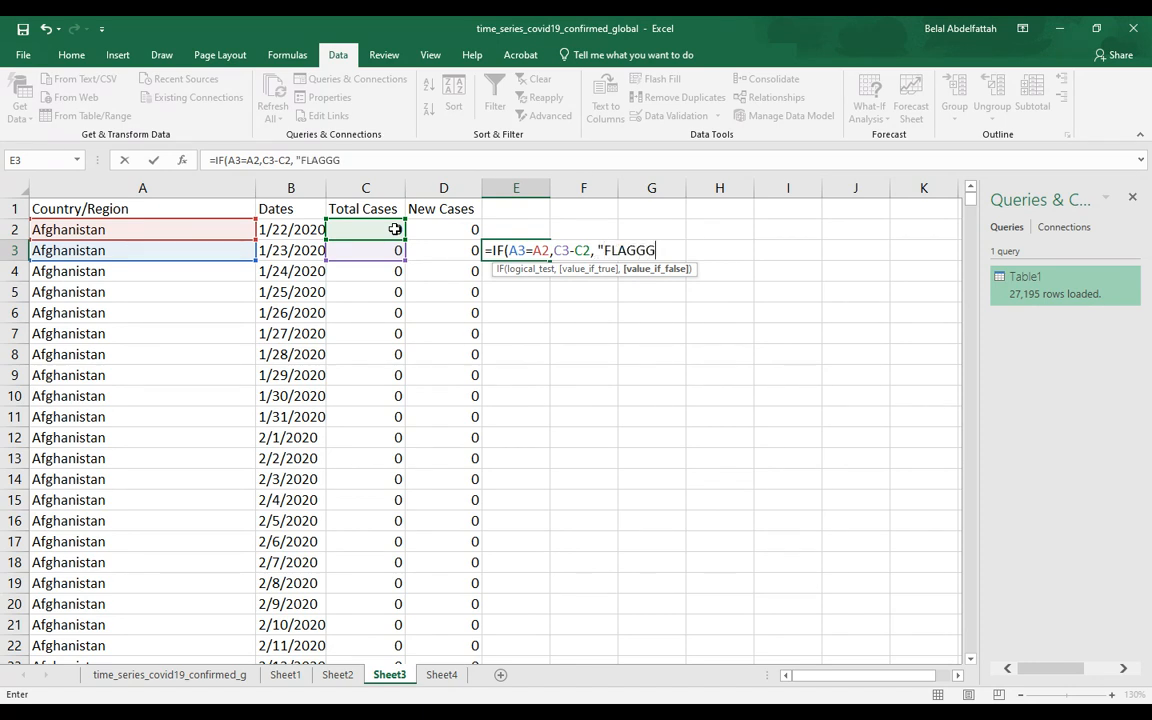
pyautogui.write('"FLAGGGG")')
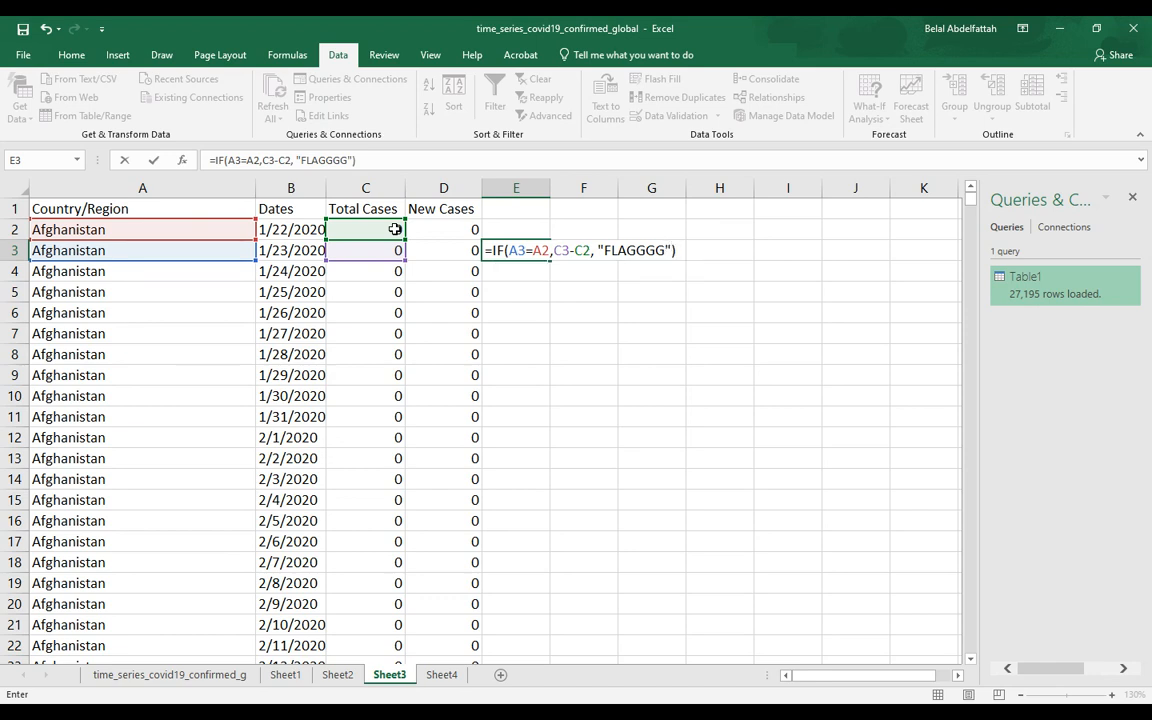
pyautogui.press('Return')
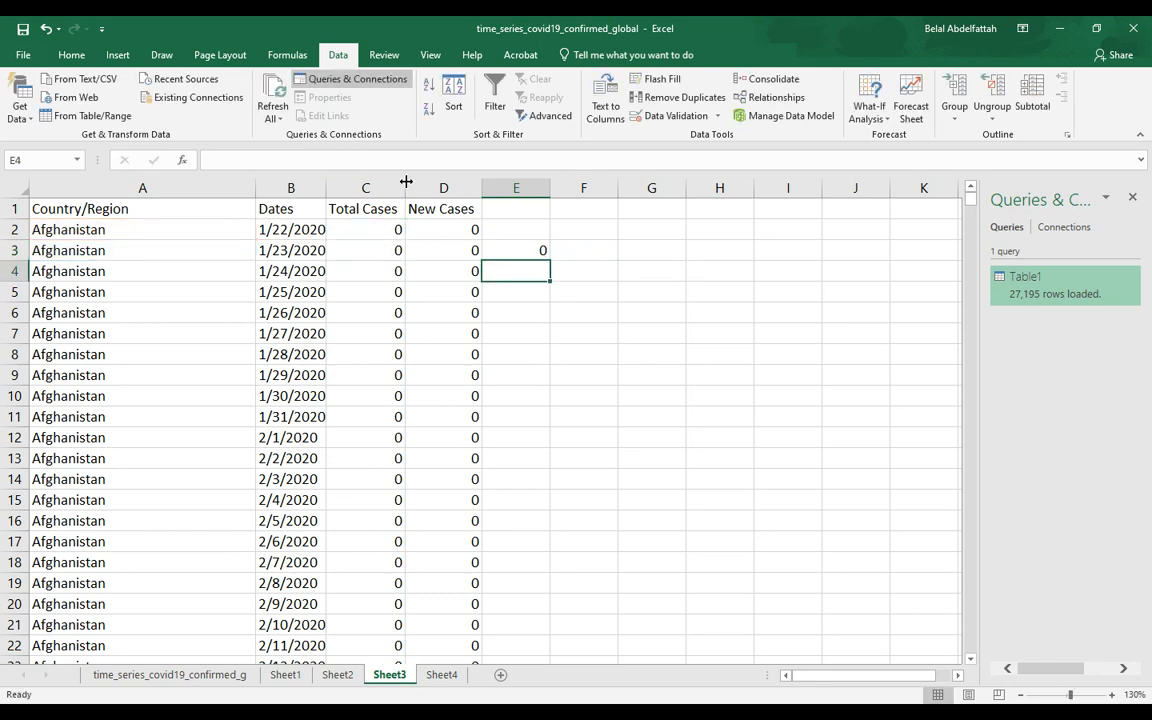
pyautogui.click(525, 250)
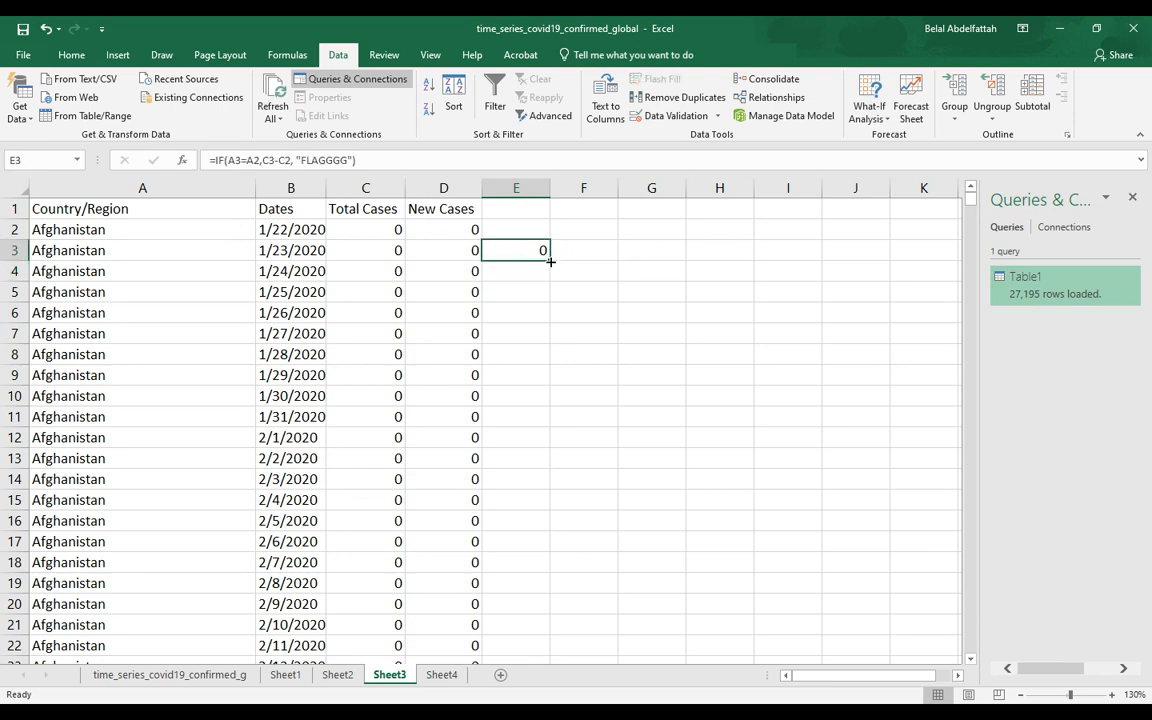
pyautogui.doubleClick(550, 261)
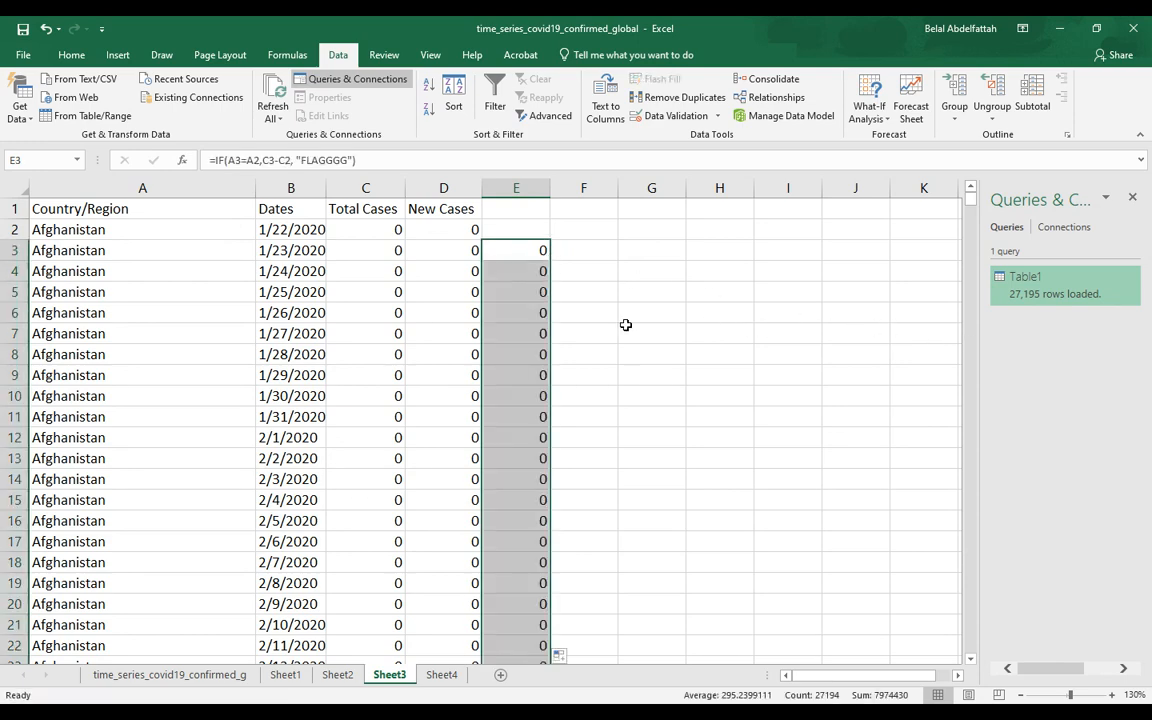
# Step: Examine the change from Afghanistan to Albania at row 149, comparing the results in E149 and D149
pyautogui.scroll(-1, 625, 322)
pyautogui.scroll(-20, 625, 320)
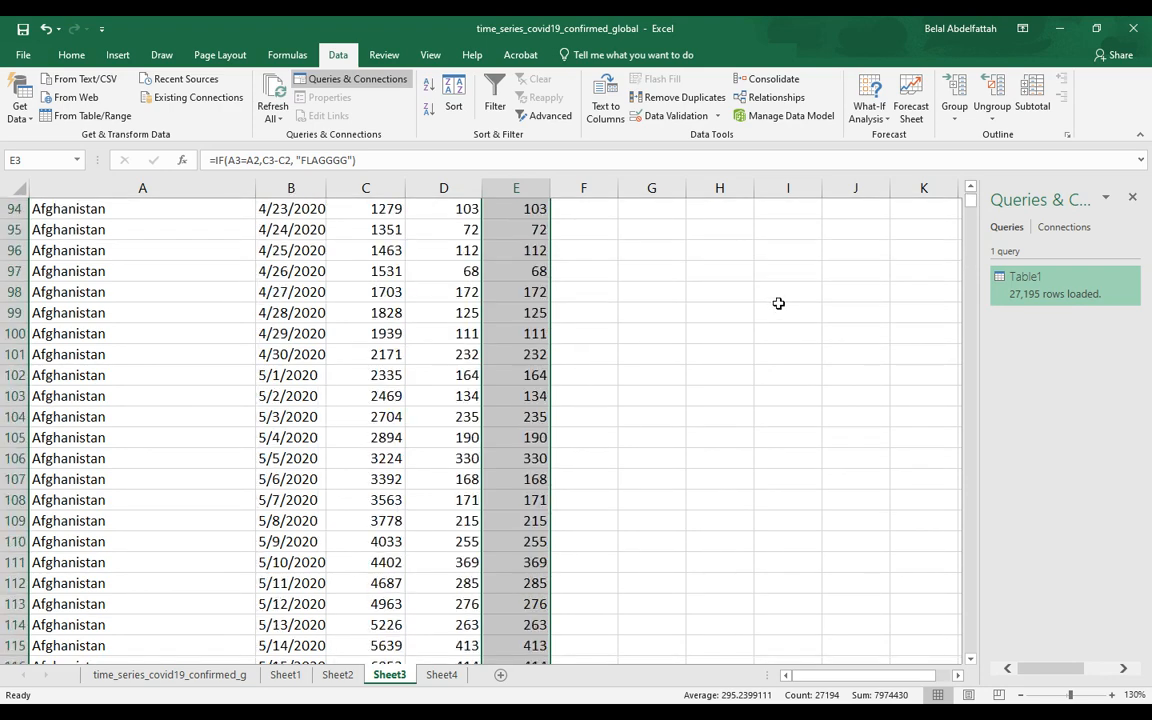
pyautogui.scroll(-11, 760, 287)
pyautogui.scroll(4, 699, 290)
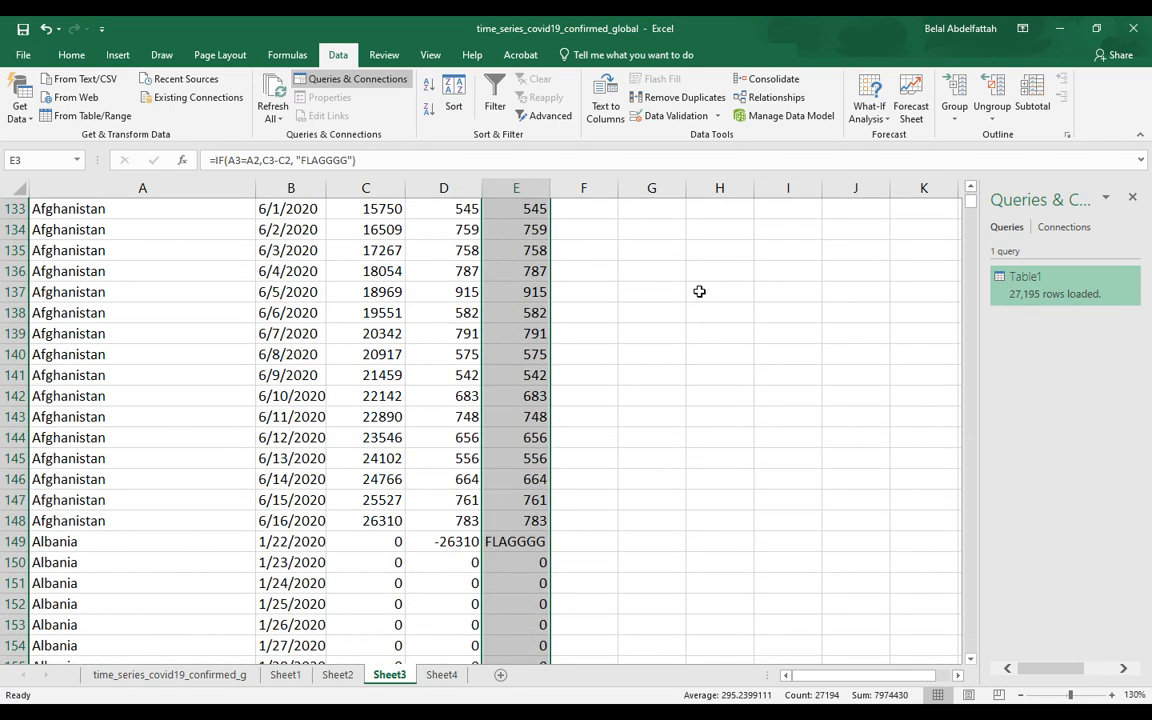
pyautogui.scroll(3, 695, 291)
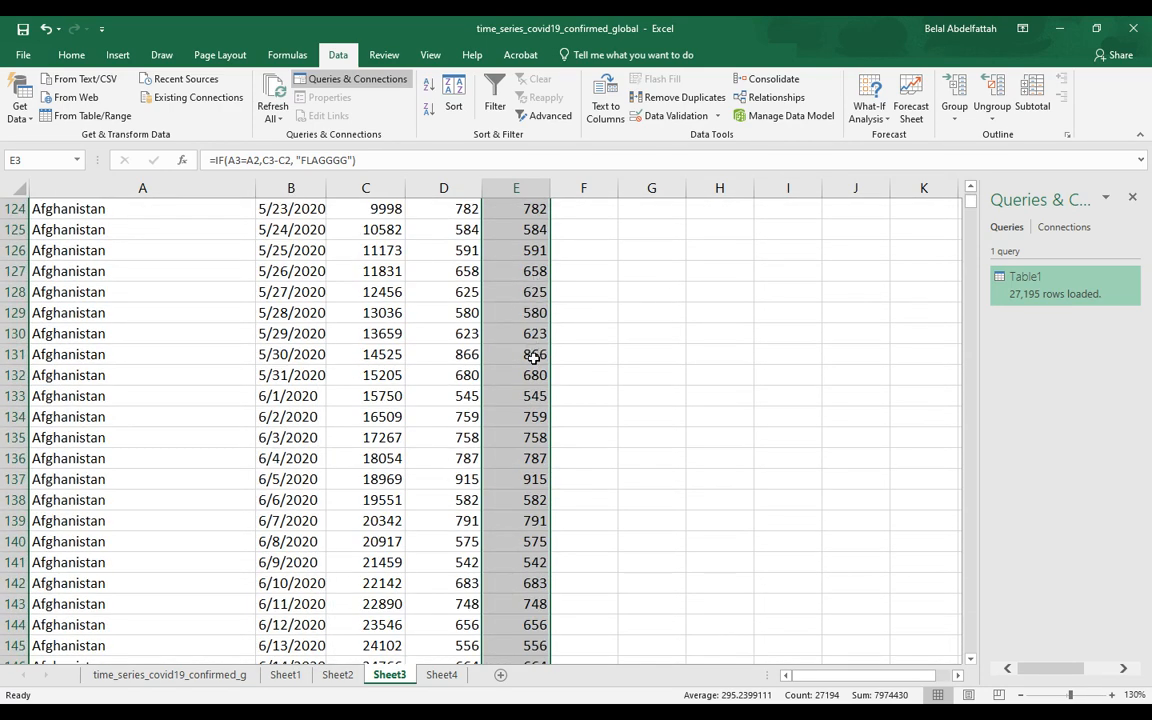
pyautogui.scroll(-2, 535, 420)
pyautogui.scroll(-4, 537, 437)
pyautogui.click(522, 355)
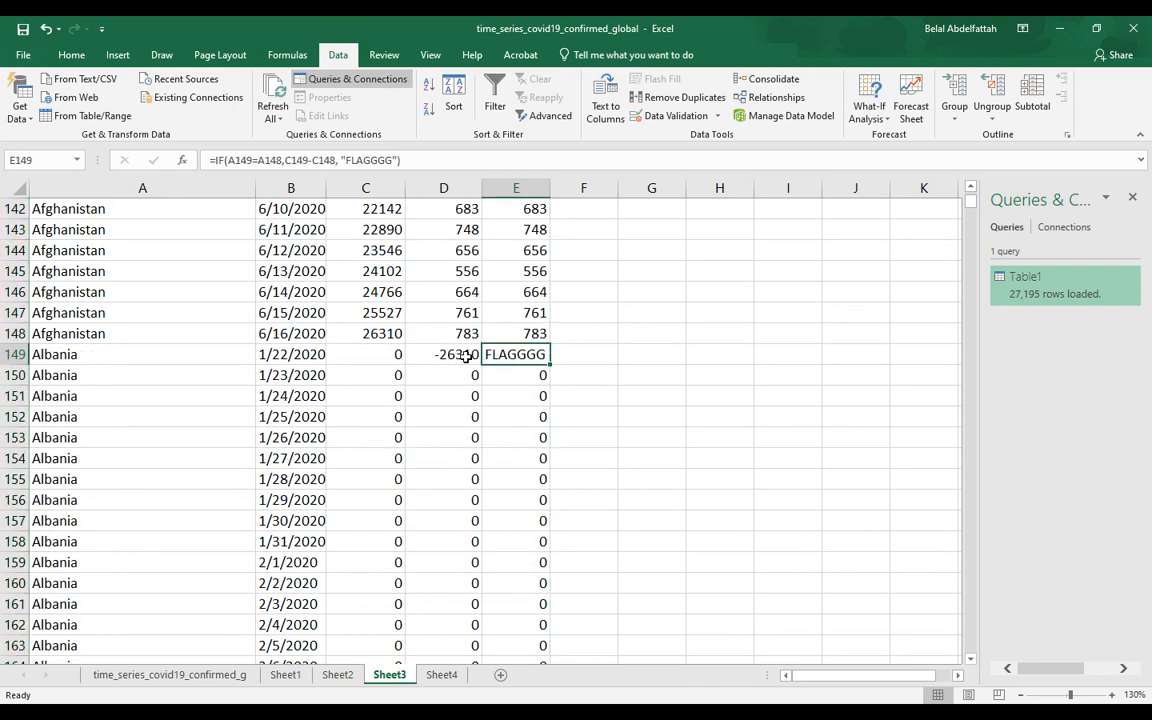
pyautogui.click(432, 356)
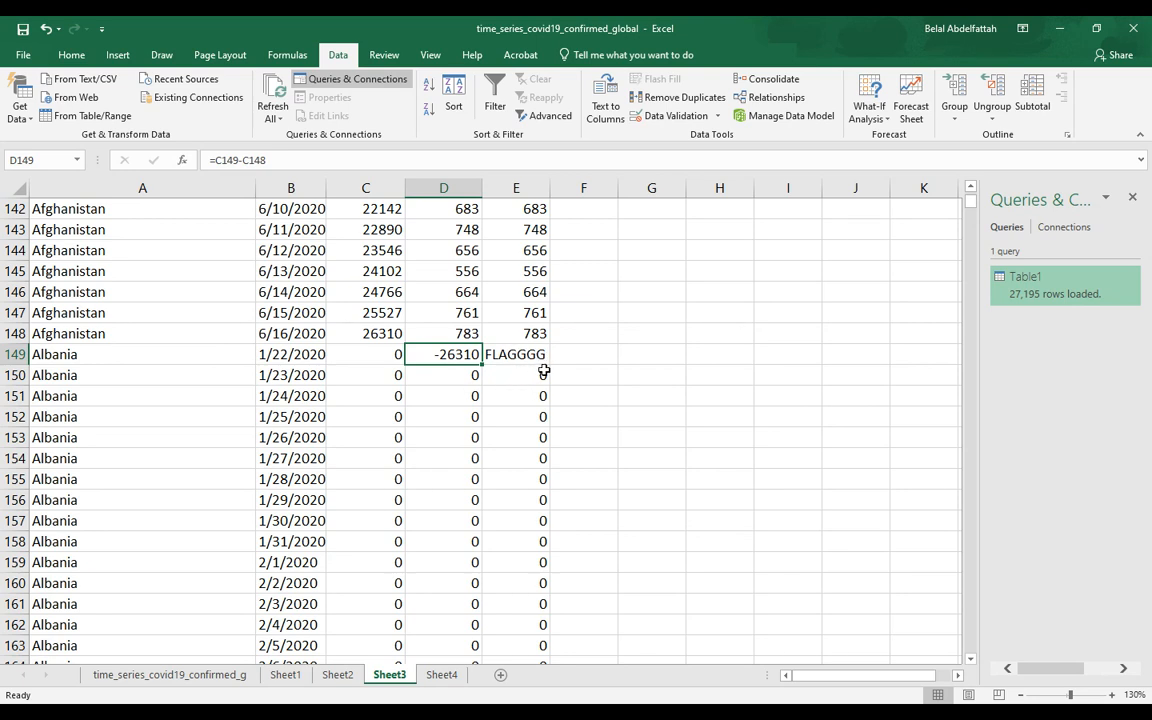
# Step: Check how columns D and E handle the change from Albania to Algeria at row 296
pyautogui.scroll(-8, 777, 365)
pyautogui.scroll(-12, 777, 365)
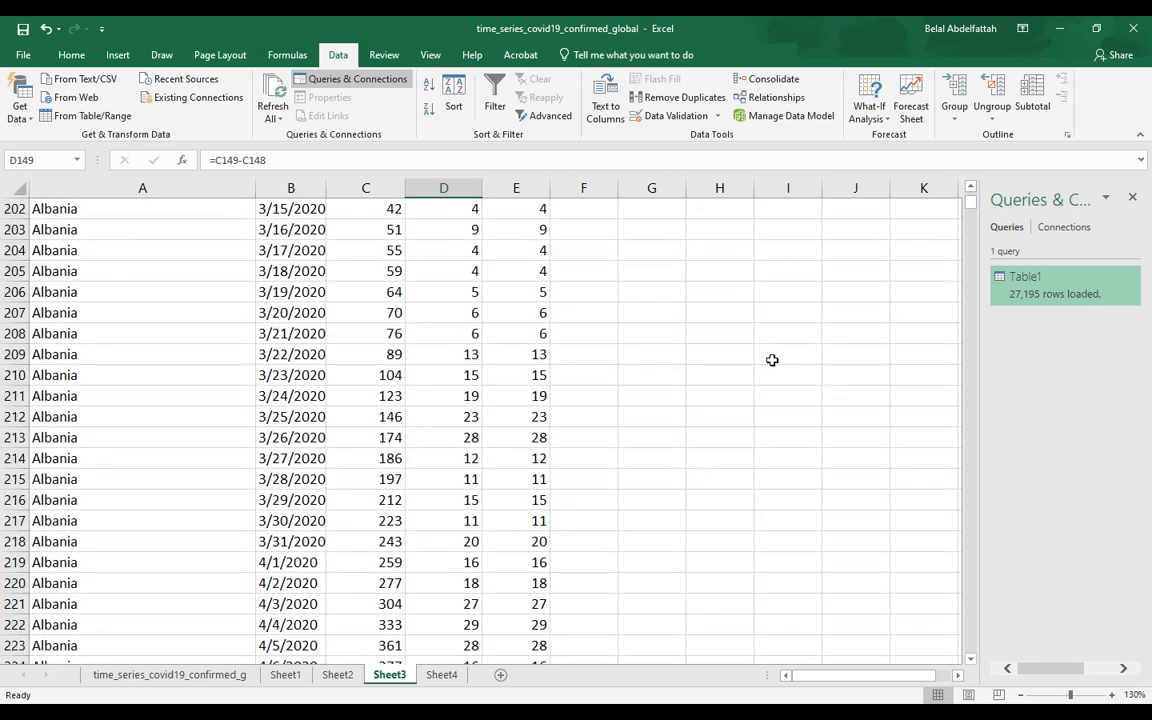
pyautogui.scroll(-20, 772, 359)
pyautogui.scroll(3, 750, 380)
pyautogui.scroll(1, 750, 380)
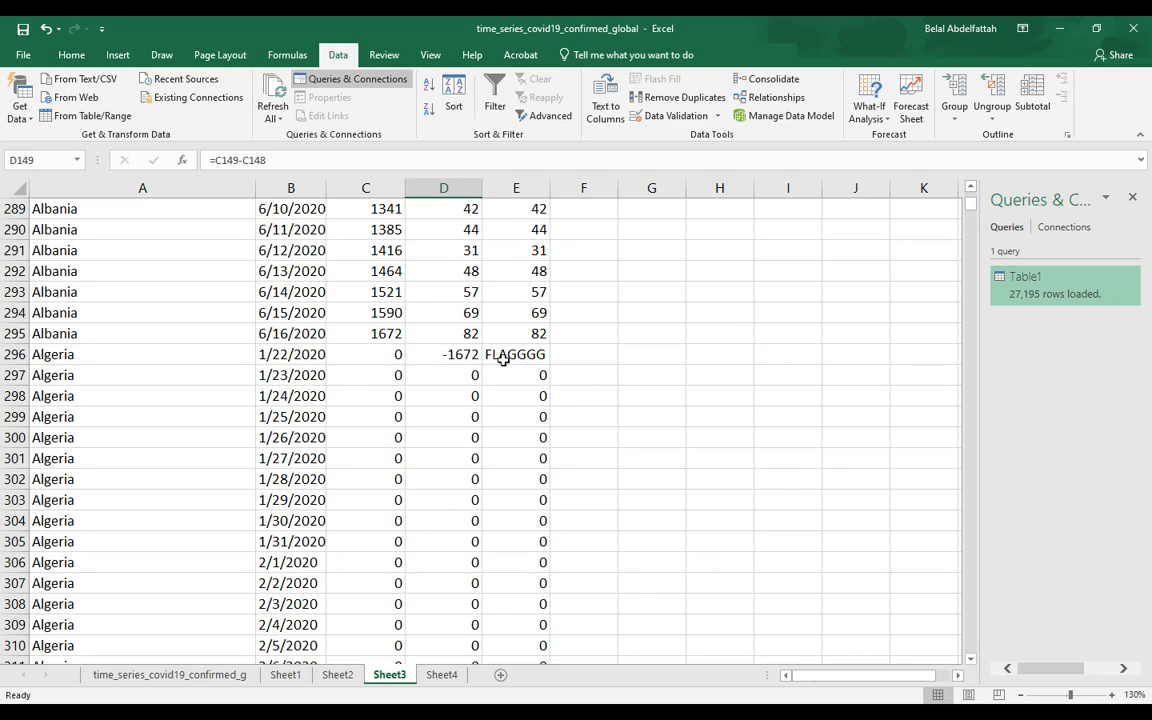
pyautogui.scroll(7, 812, 404)
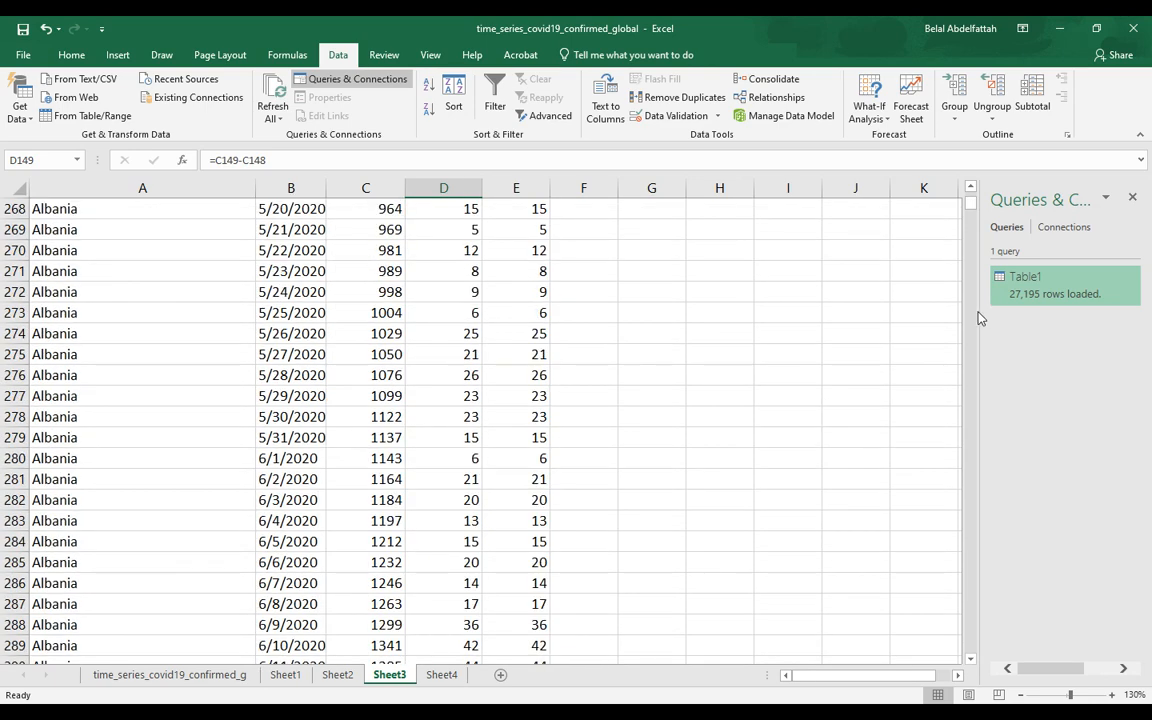
# Step: Replace "FLAGGGG" with 0 in the E3 formula, making it =IF(A3=A2,C3-C2, 0), and refill it down the column
pyautogui.moveTo(971, 207); pyautogui.dragTo(971, 194)
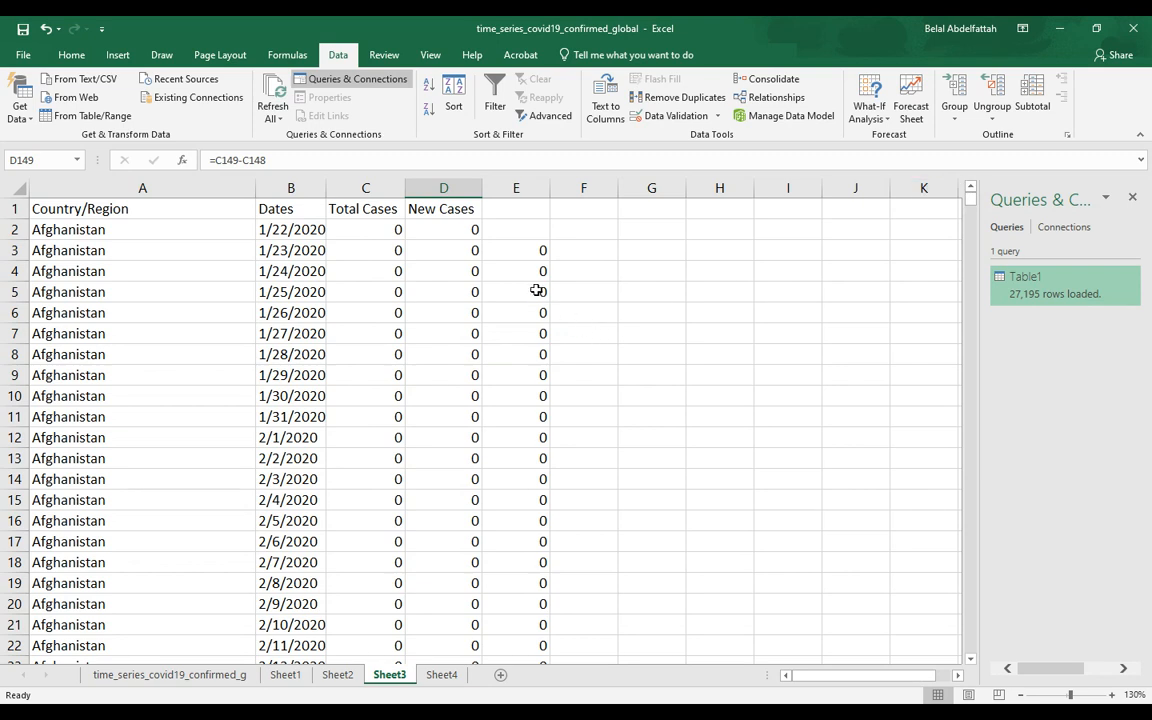
pyautogui.click(540, 253)
pyautogui.click(376, 158)
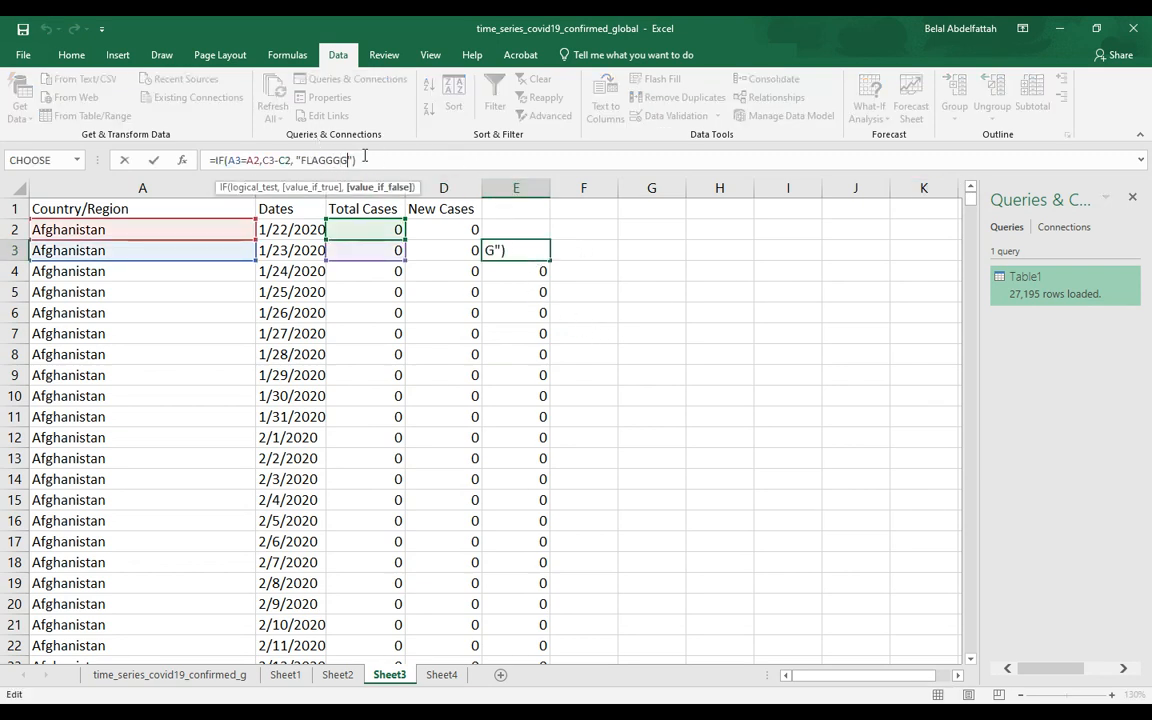
pyautogui.hotkey('shift', 'Left')
pyautogui.hotkey('shift', 'Left')
pyautogui.hotkey('shift', 'Left')
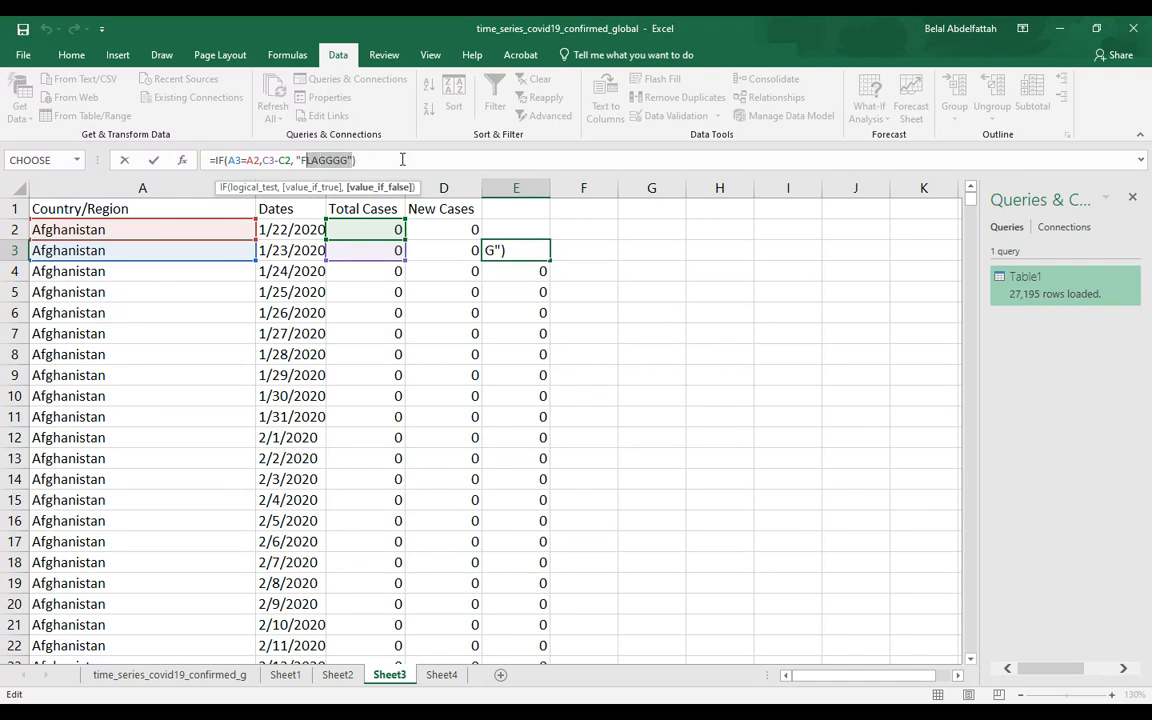
pyautogui.write('0')
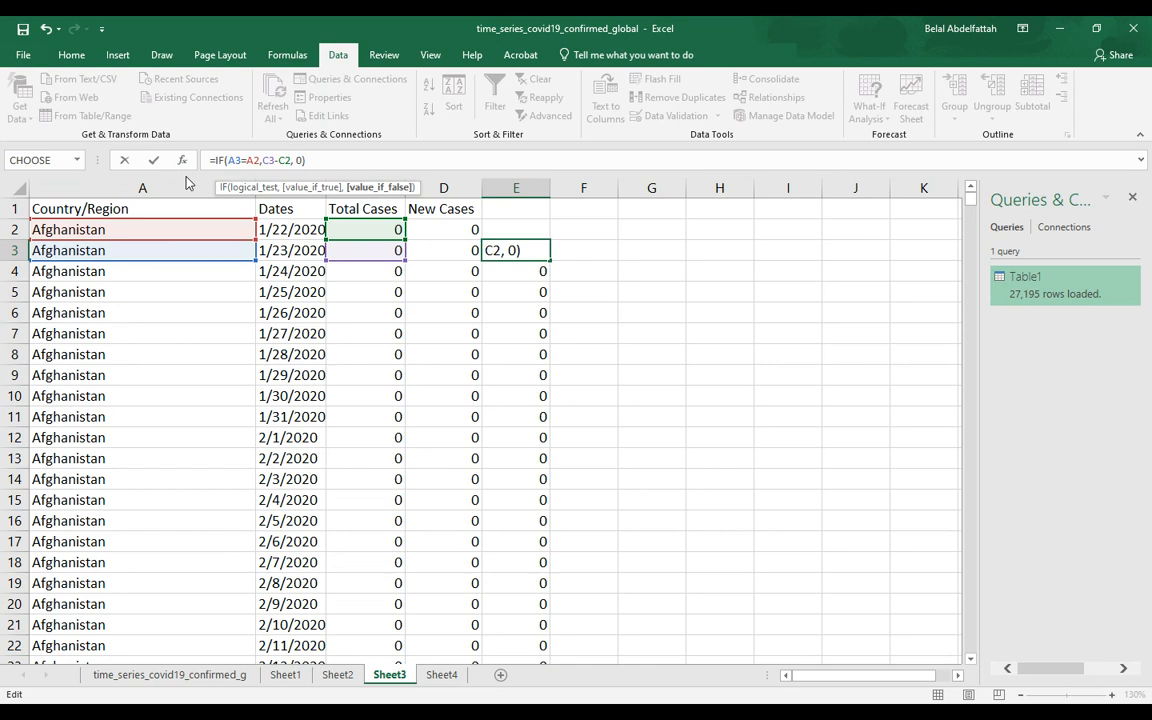
pyautogui.press('Return')
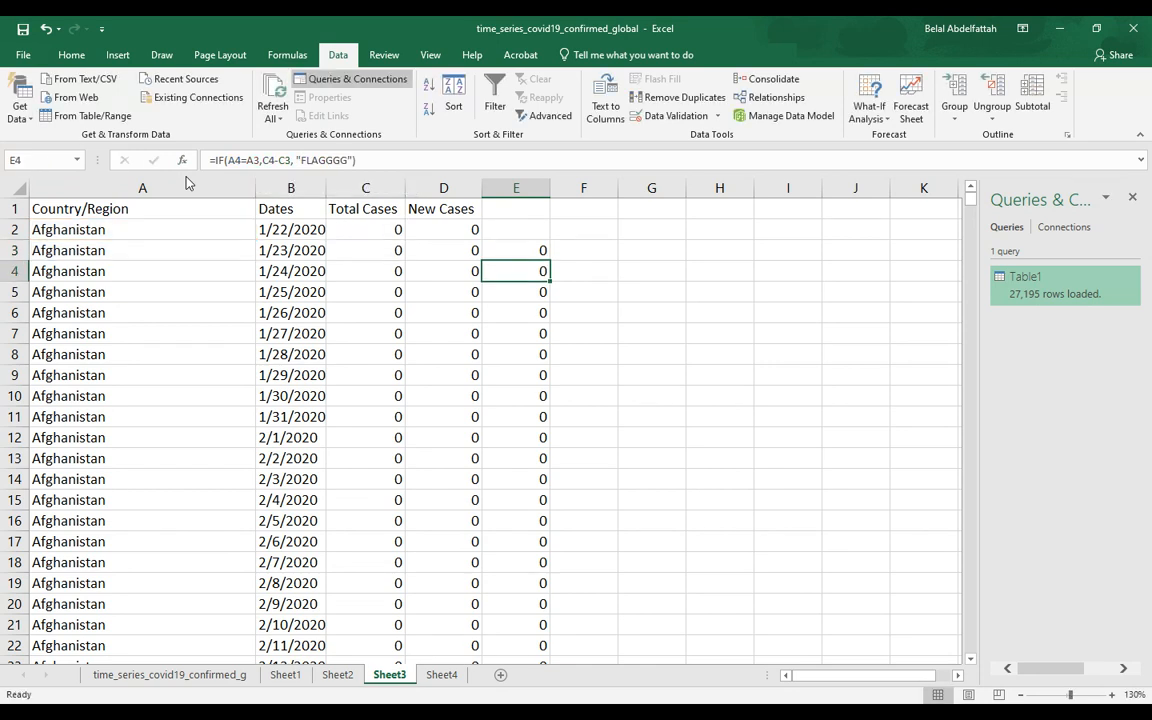
pyautogui.click(533, 254)
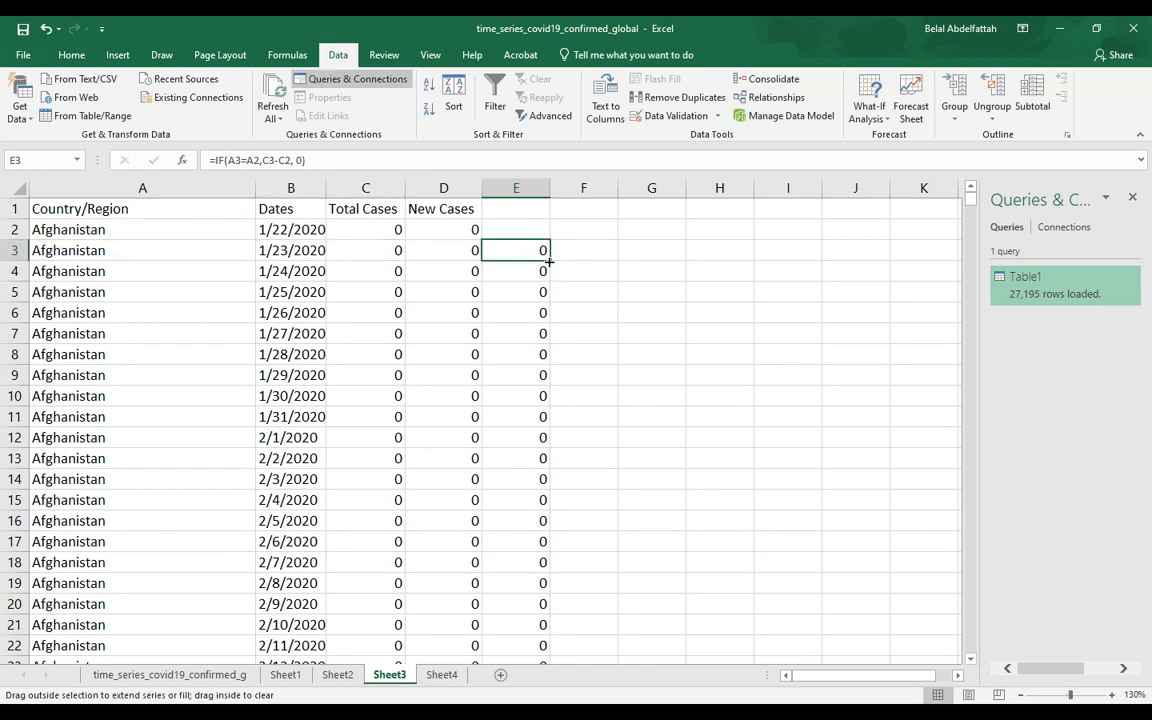
pyautogui.doubleClick(549, 261)
# Step: Compare E149 with D149 where the rows change from Afghanistan to Albania, and select the original New Cases column
pyautogui.click(540, 269)
pyautogui.scroll(-8, 545, 300)
pyautogui.scroll(-20, 548, 331)
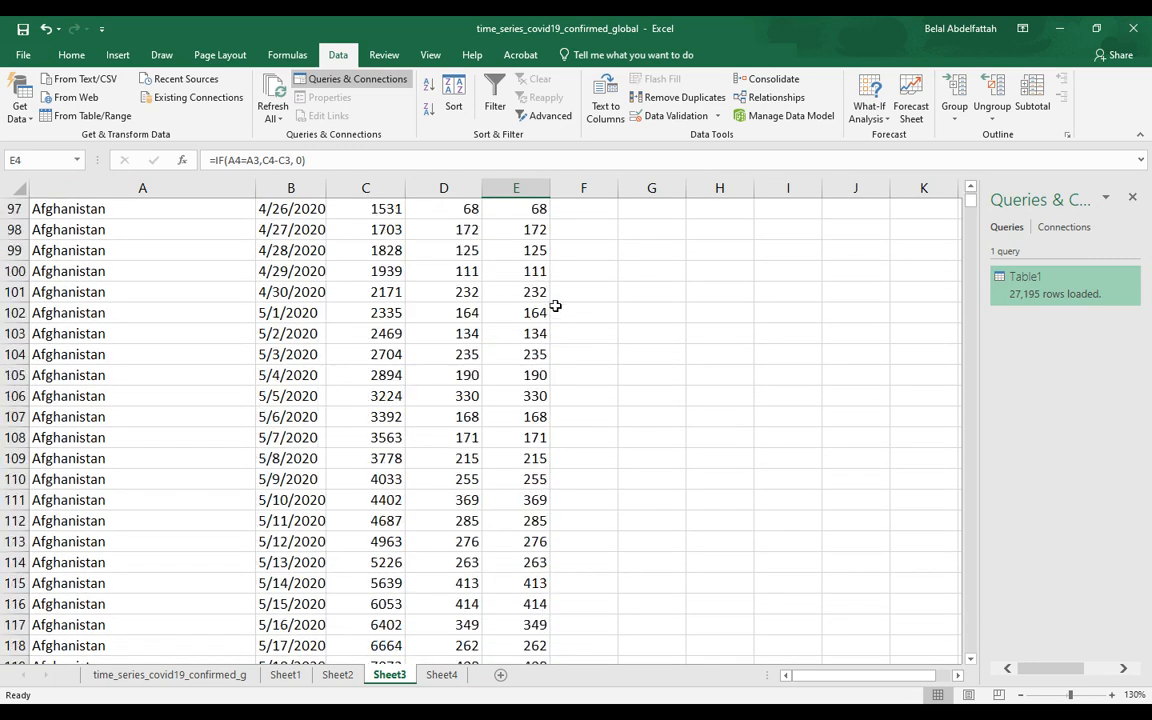
pyautogui.scroll(2, 552, 310)
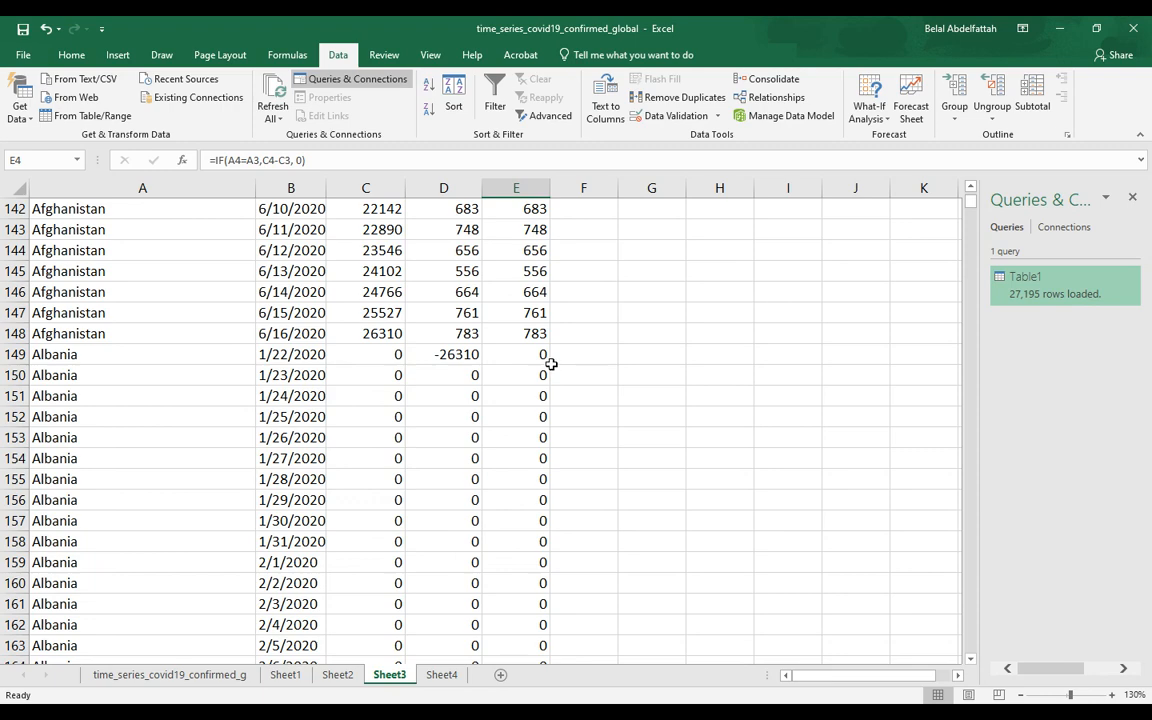
pyautogui.click(551, 356)
pyautogui.click(465, 354)
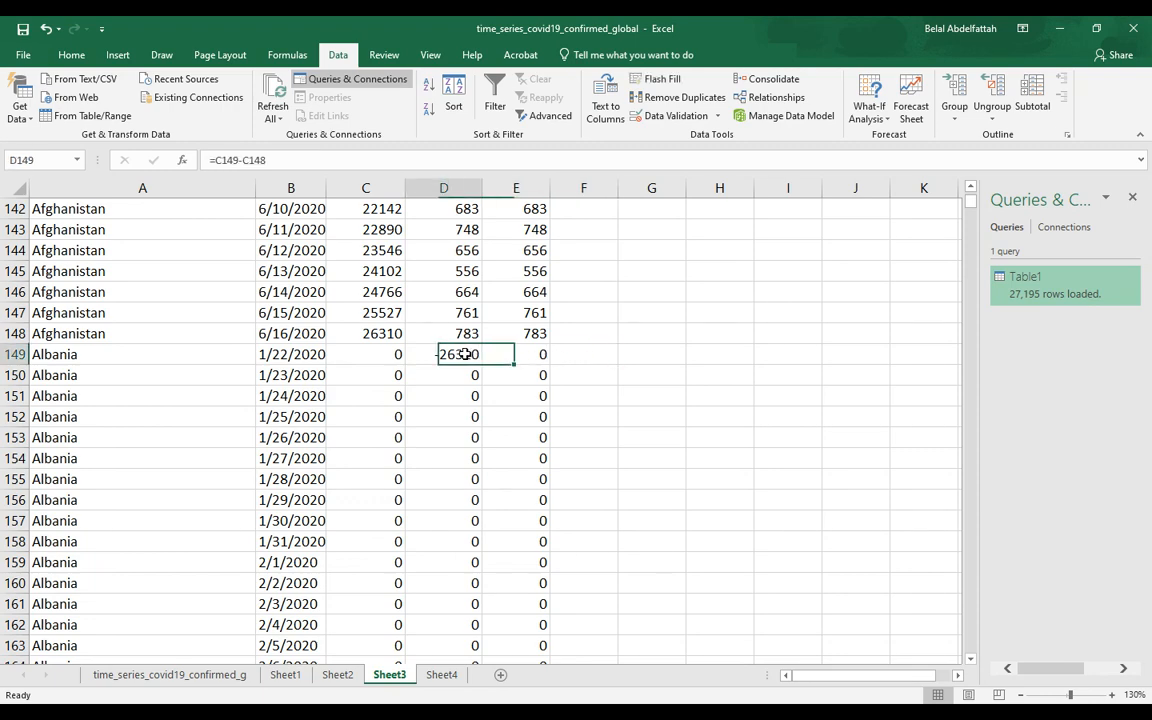
pyautogui.click(450, 188)
# Step: Title column E "New Cases" in E1 and enter 0 in E2 for the first Afghanistan date
pyautogui.moveTo(970, 205); pyautogui.dragTo(970, 196)
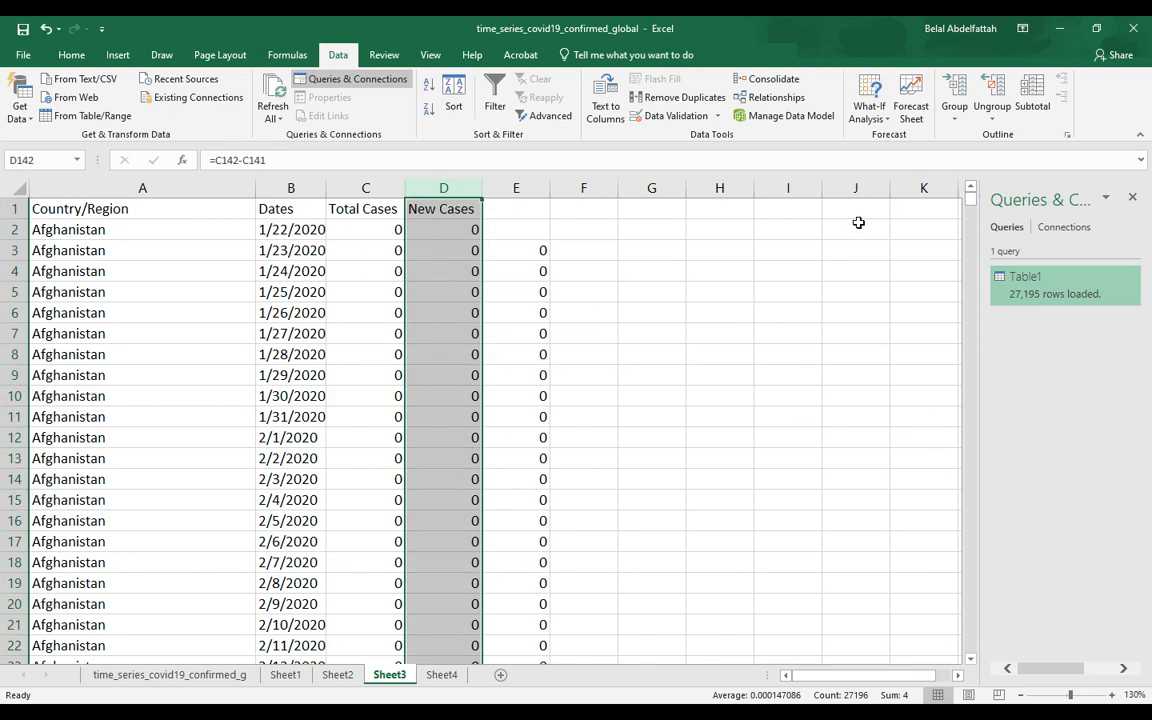
pyautogui.click(558, 271)
pyautogui.click(533, 212)
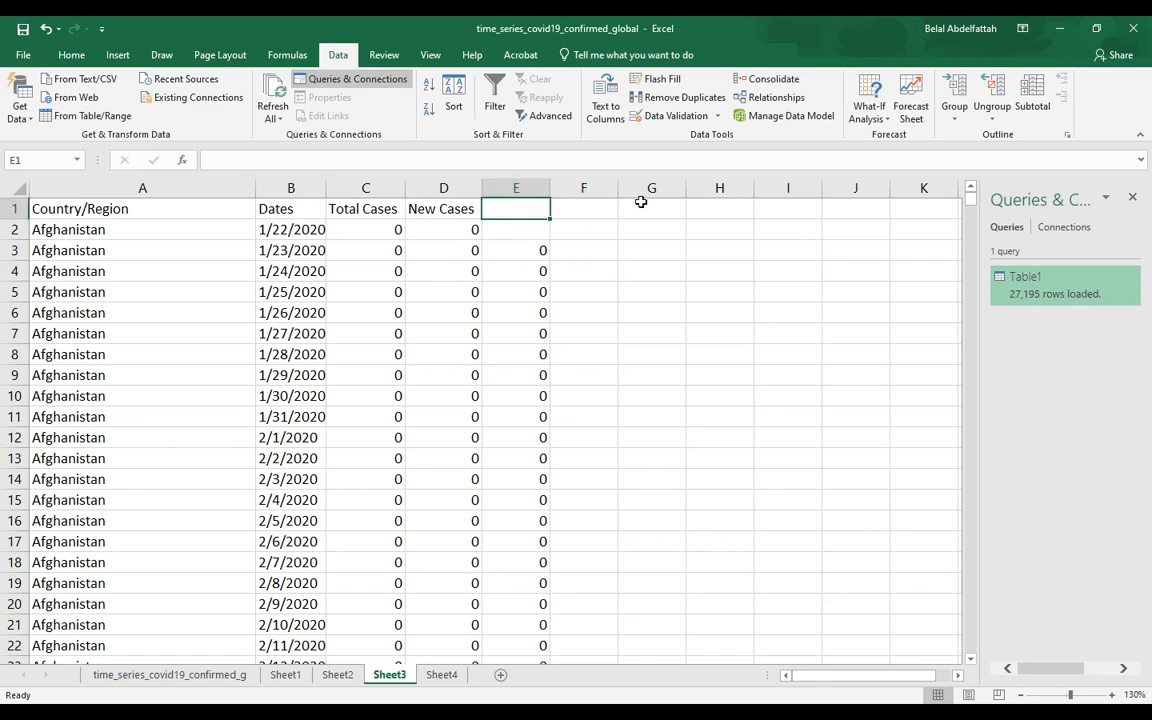
pyautogui.write('New')
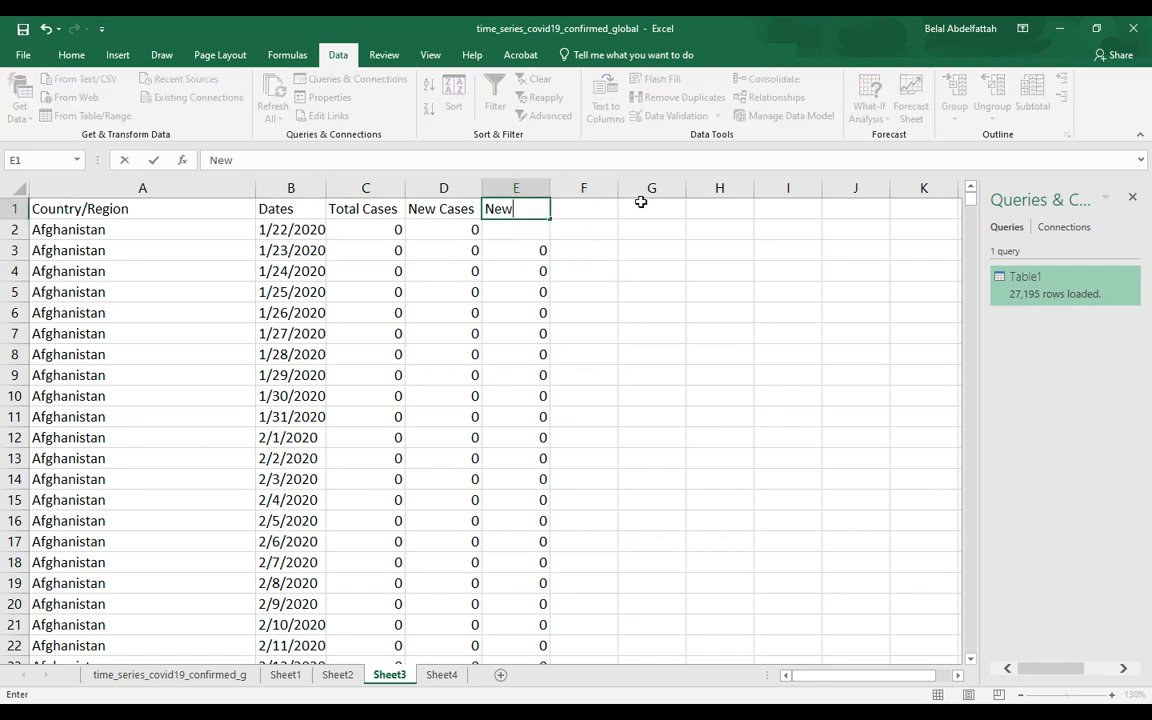
pyautogui.write(' Cases')
pyautogui.press('Return')
pyautogui.write('0')
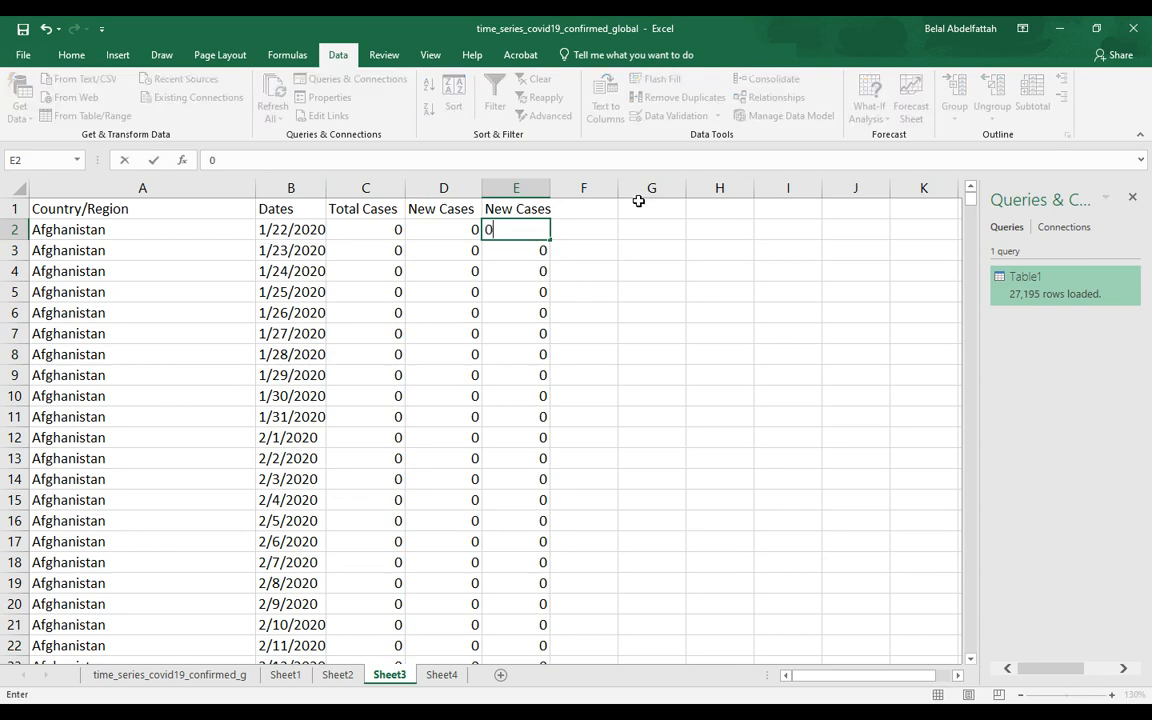
pyautogui.press('Return')
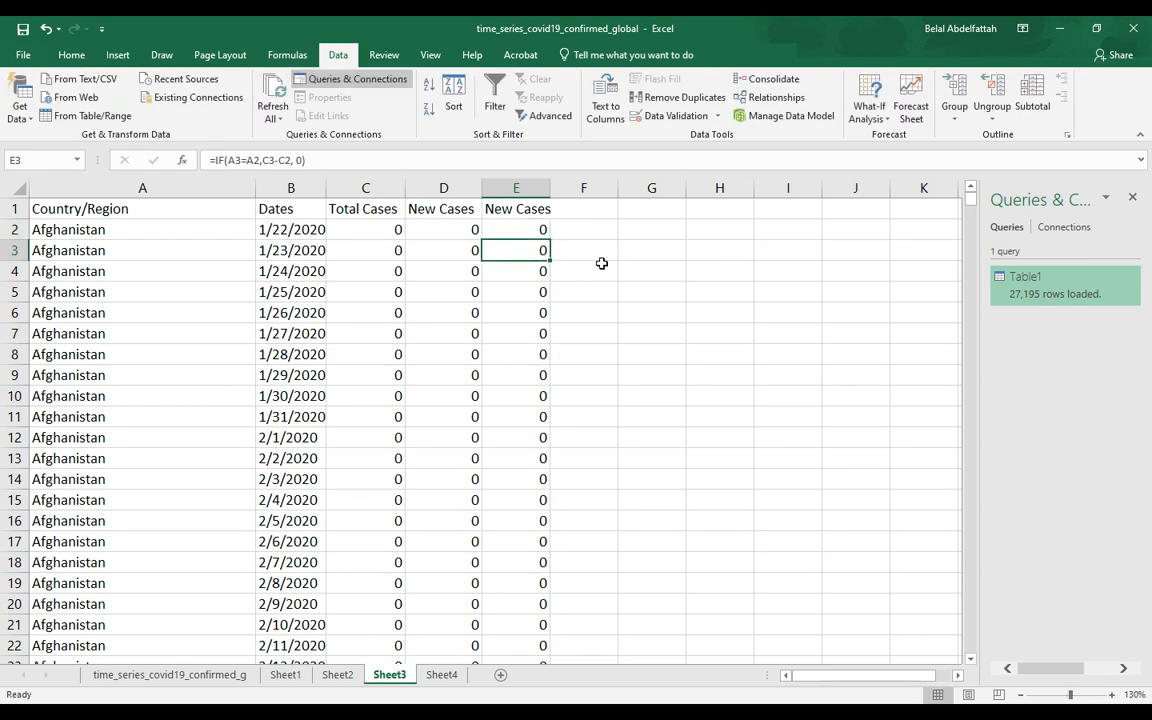
# Step: Delete the original New Cases column D, keeping only the one calculated with the IF formula
pyautogui.click(443, 188)
pyautogui.rightClick(443, 190)
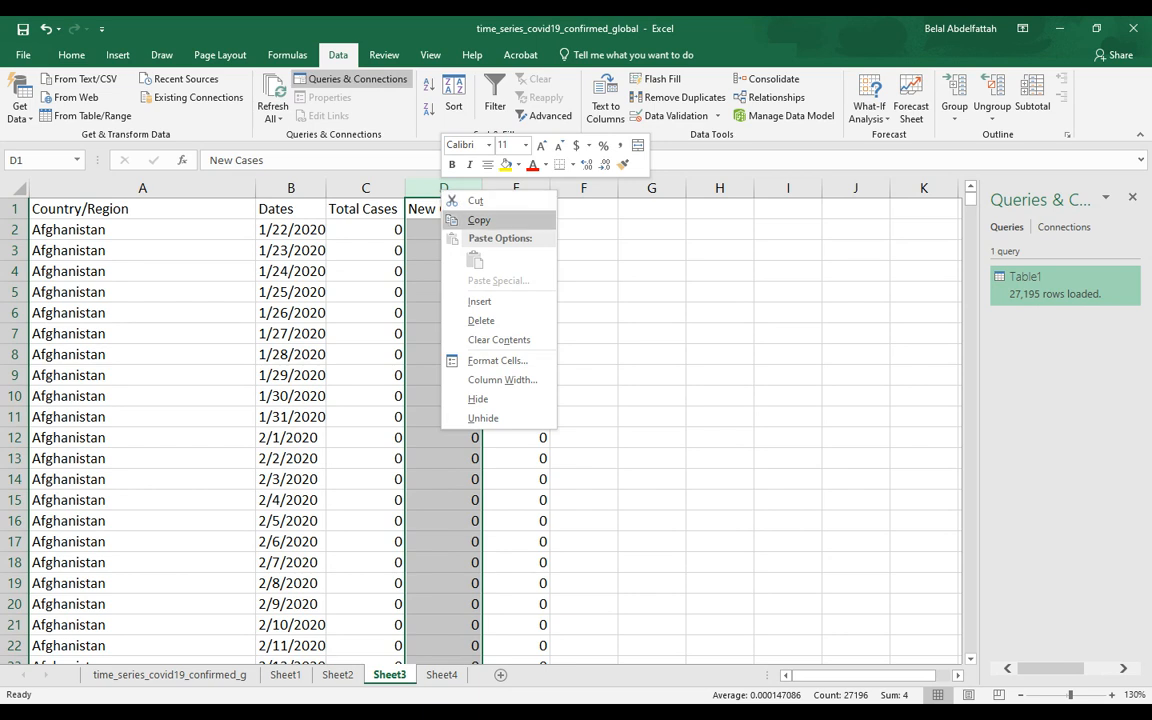
pyautogui.click(482, 320)
pyautogui.click(666, 265)
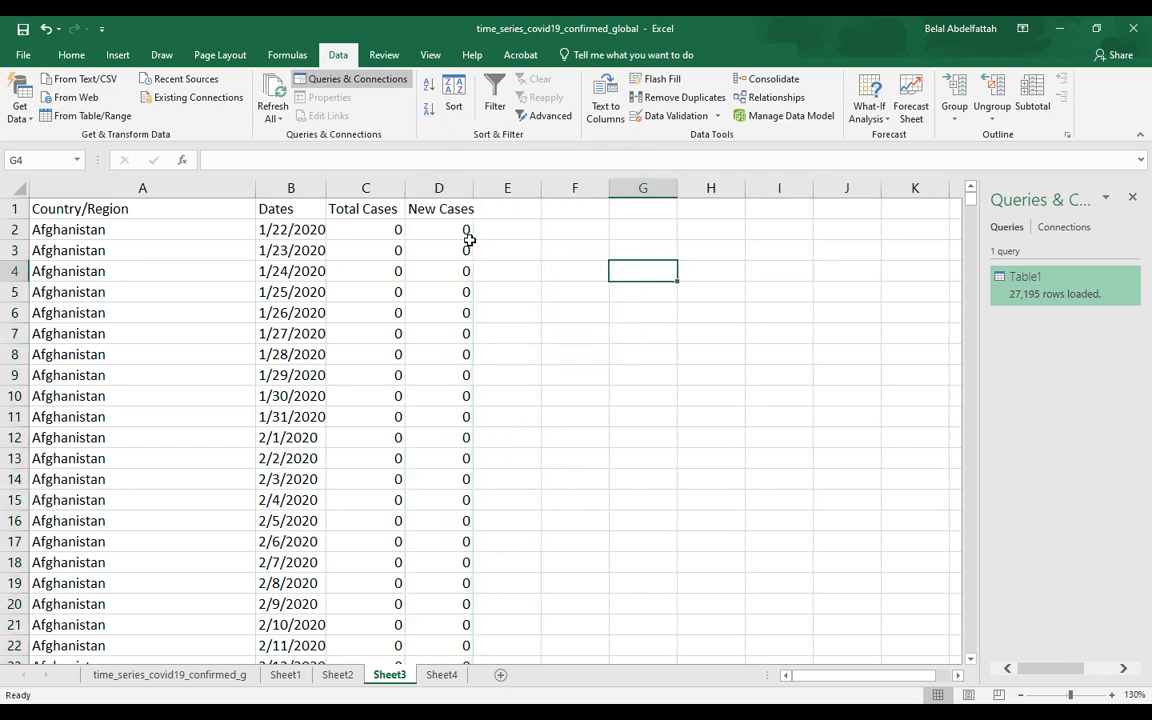
pyautogui.click(465, 248)
pyautogui.click(466, 208)
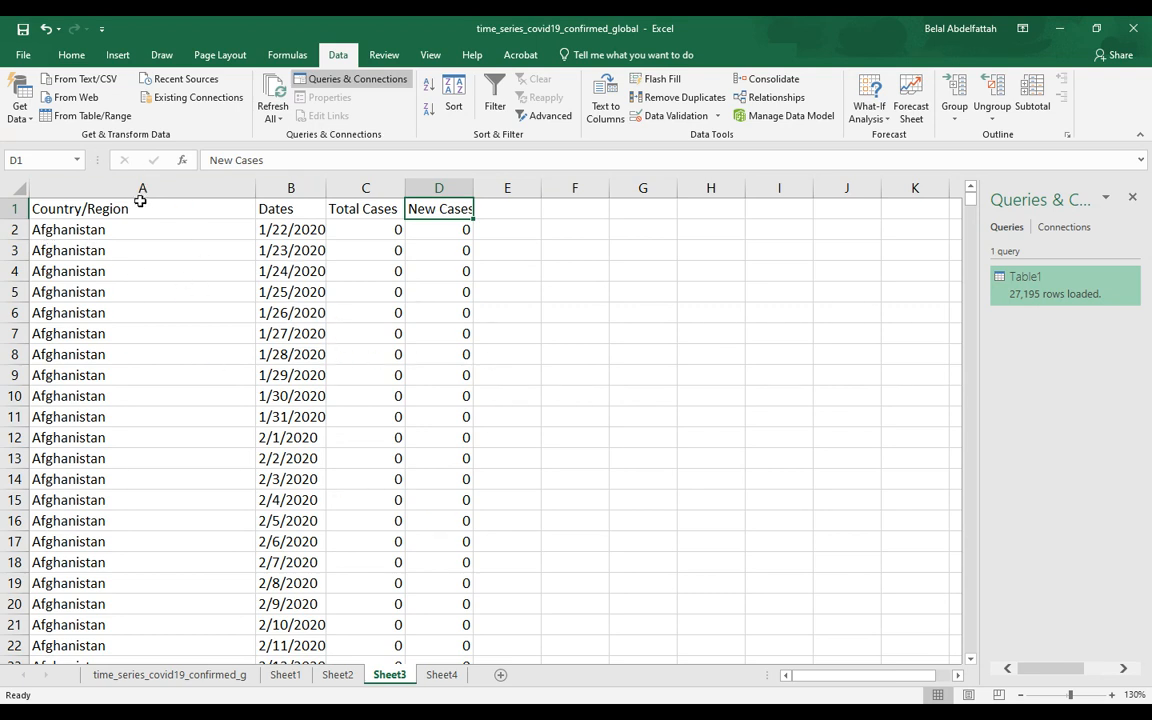
# Step: Delete Sheet4, the worksheet that holds the earlier PivotTable of total cases
pyautogui.moveTo(141, 188); pyautogui.dragTo(442, 212)
pyautogui.click(435, 292)
pyautogui.click(116, 226)
pyautogui.click(445, 676)
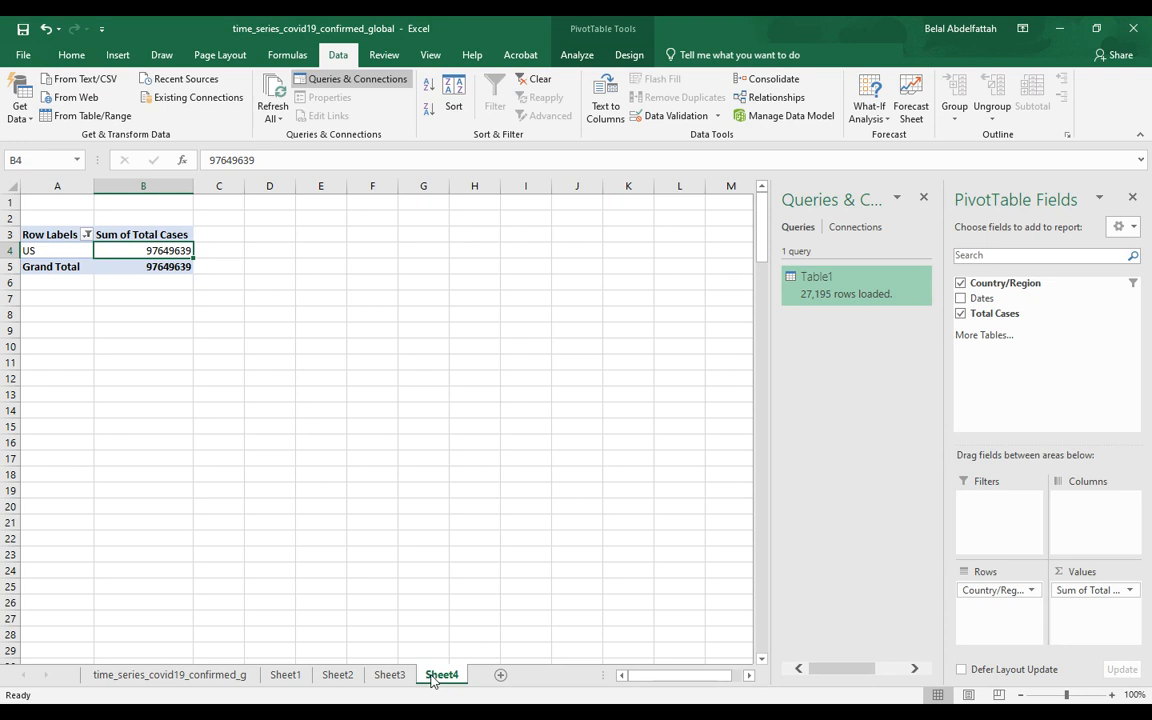
pyautogui.click(272, 95)
pyautogui.rightClick(436, 676)
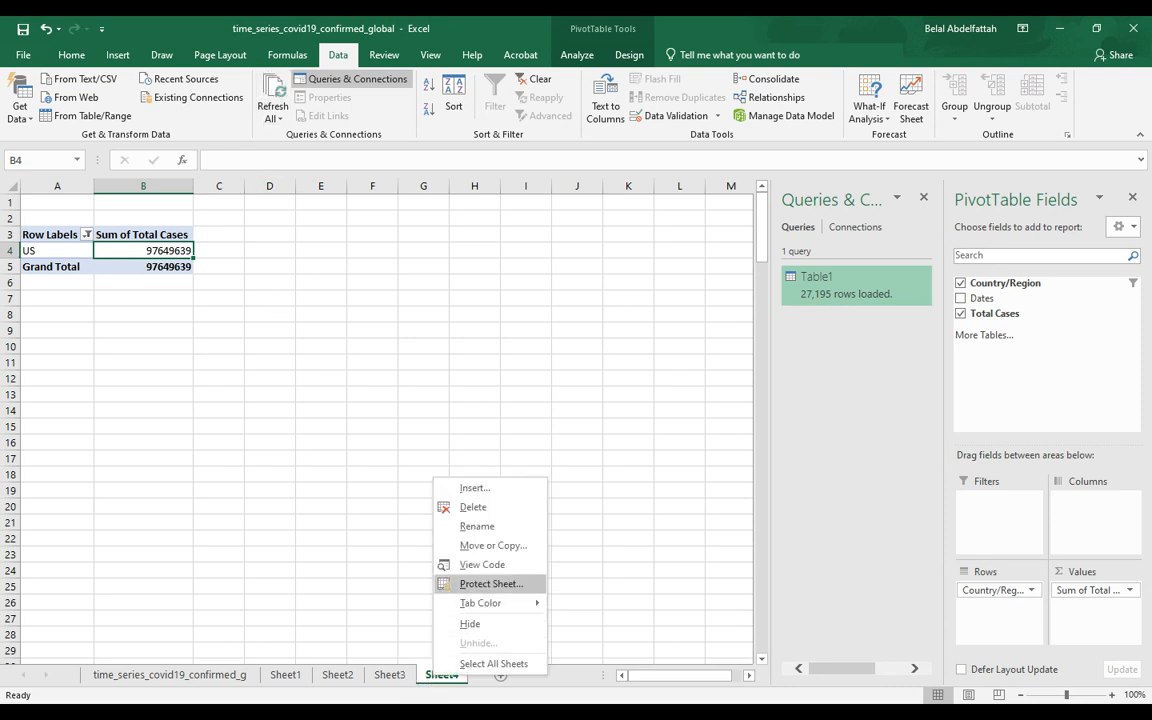
pyautogui.click(473, 507)
pyautogui.press('Return')
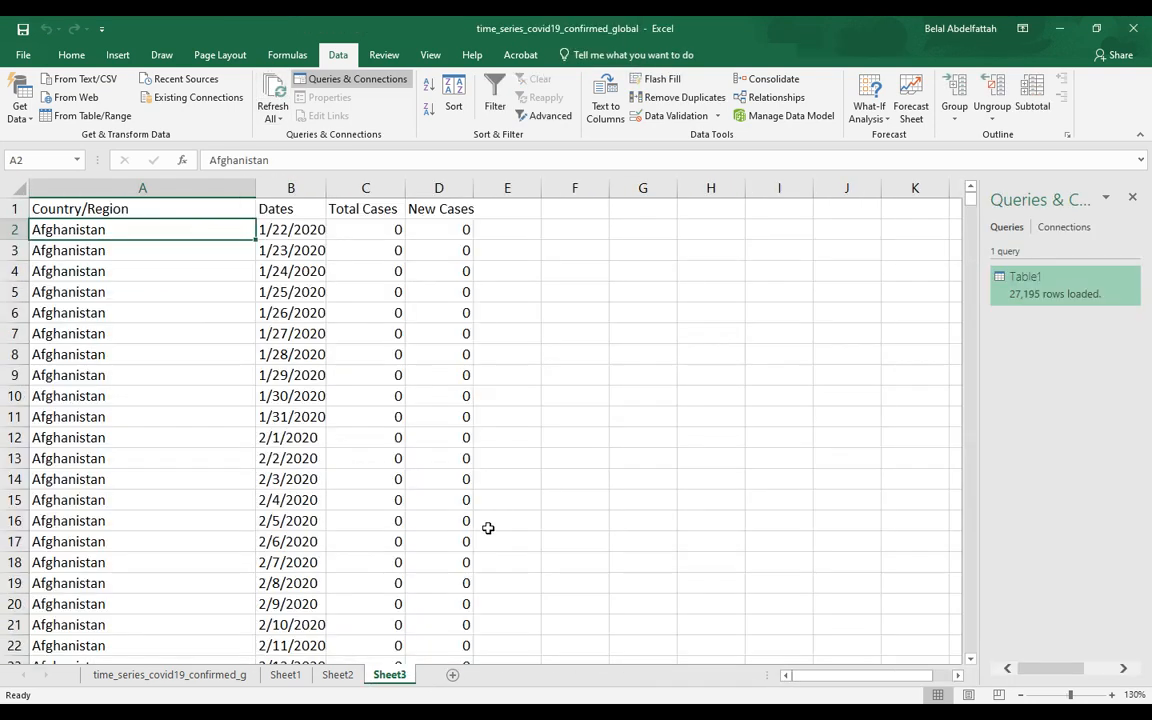
# Step: Create a PivotTable on a new worksheet from Sheet3!$A$1:$D$27196, with Country/Region as rows and the sum of New Cases as values
pyautogui.click(172, 308)
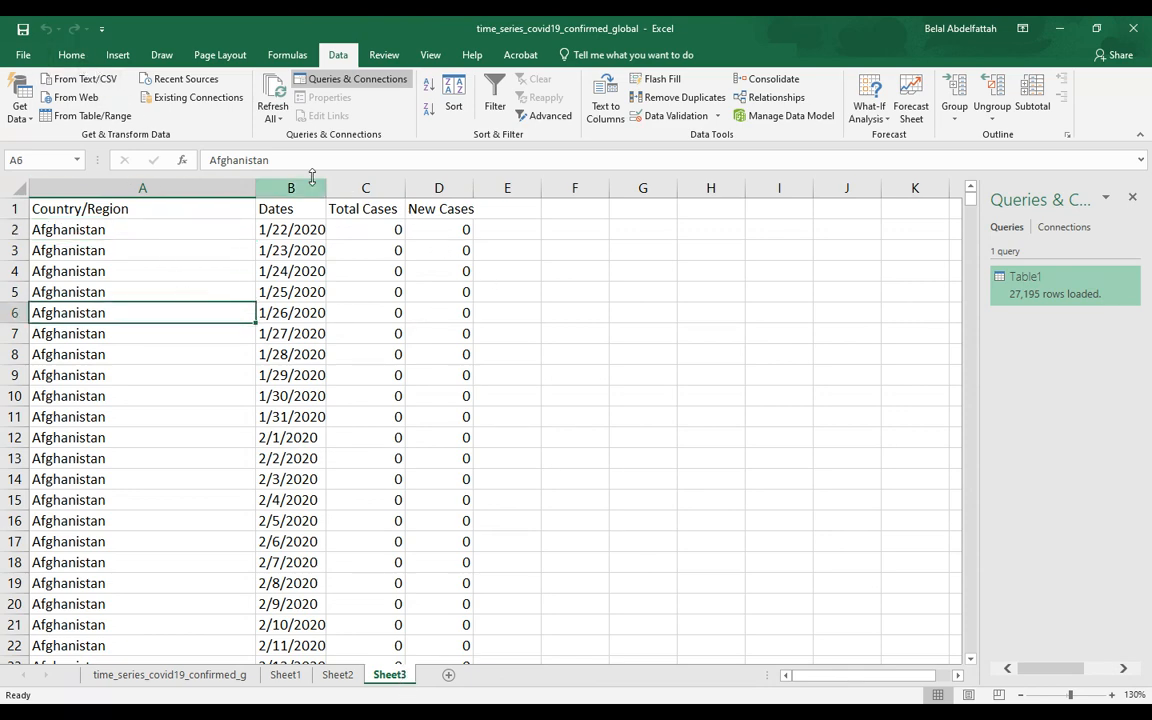
pyautogui.click(117, 54)
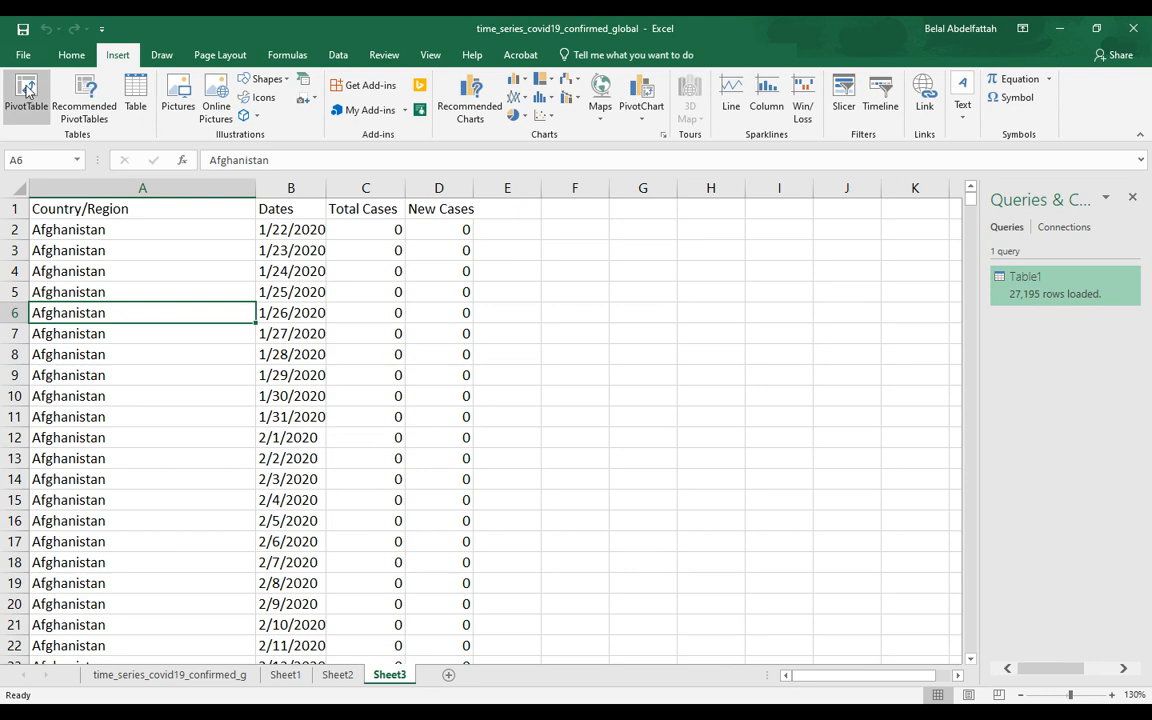
pyautogui.click(26, 95)
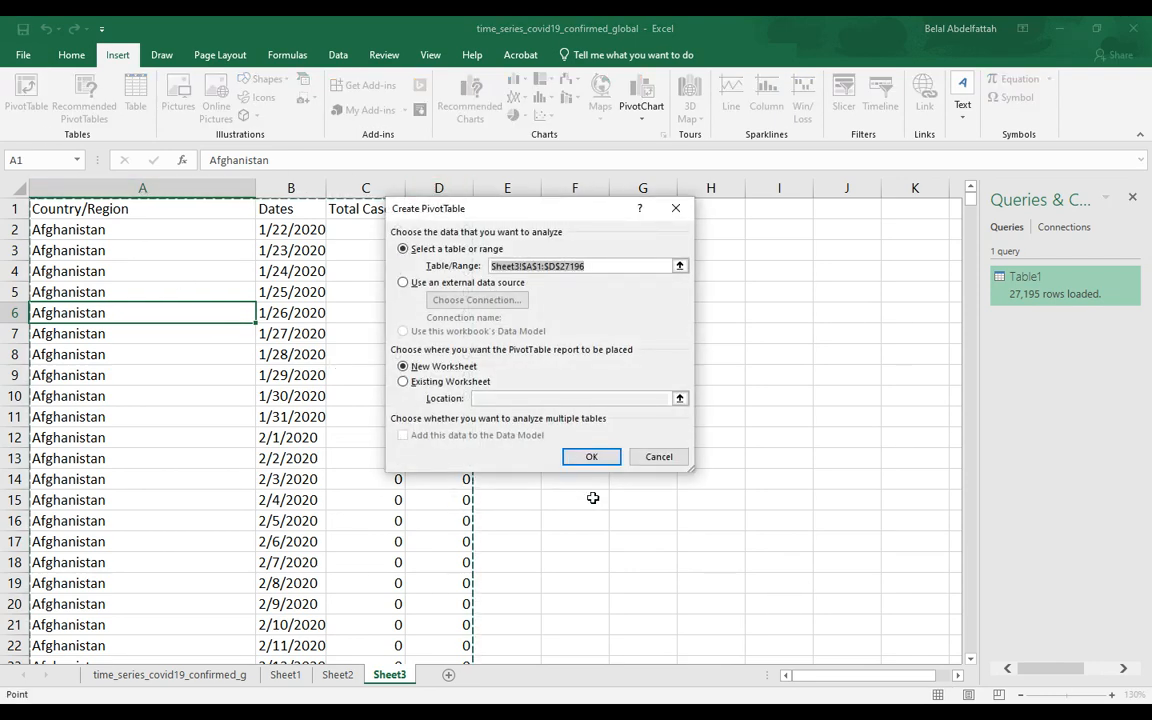
pyautogui.click(591, 456)
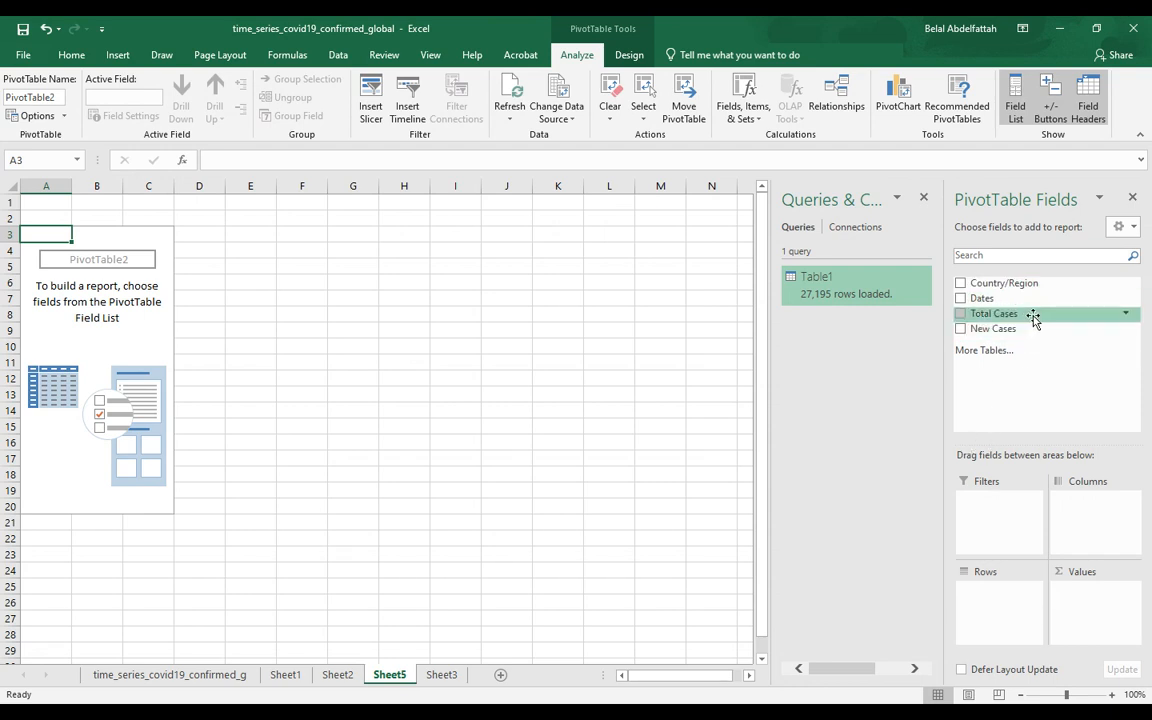
pyautogui.moveTo(1035, 282); pyautogui.dragTo(998, 596)
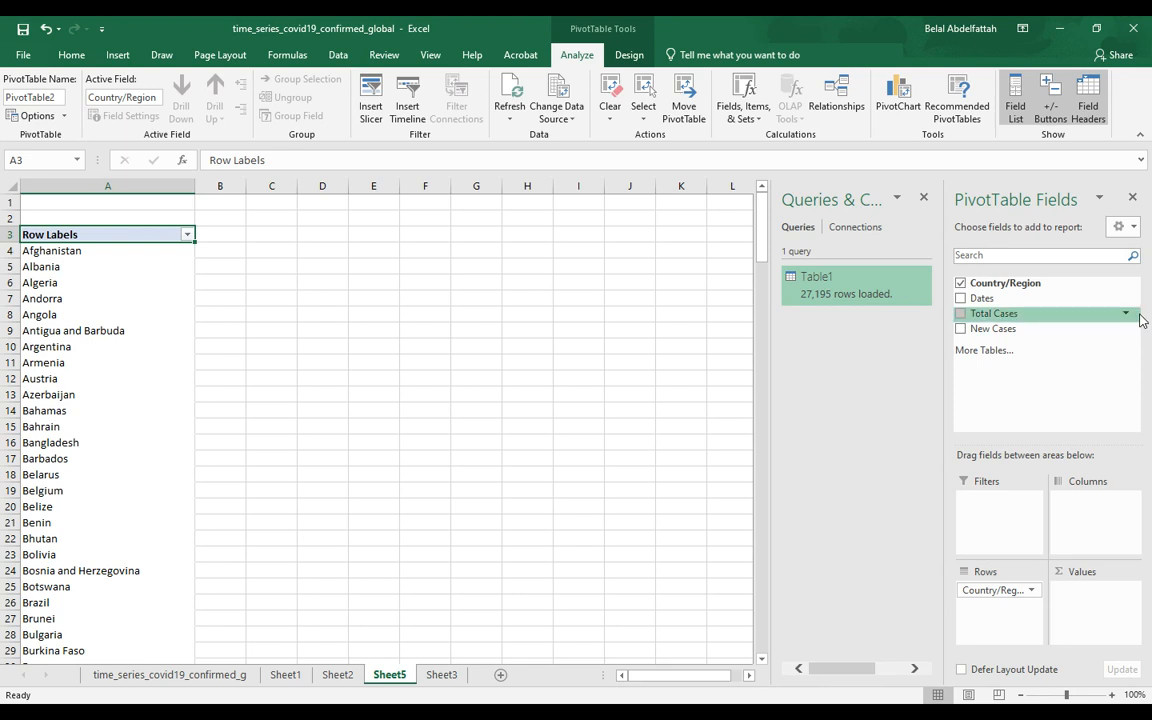
pyautogui.moveTo(990, 330); pyautogui.dragTo(1092, 593)
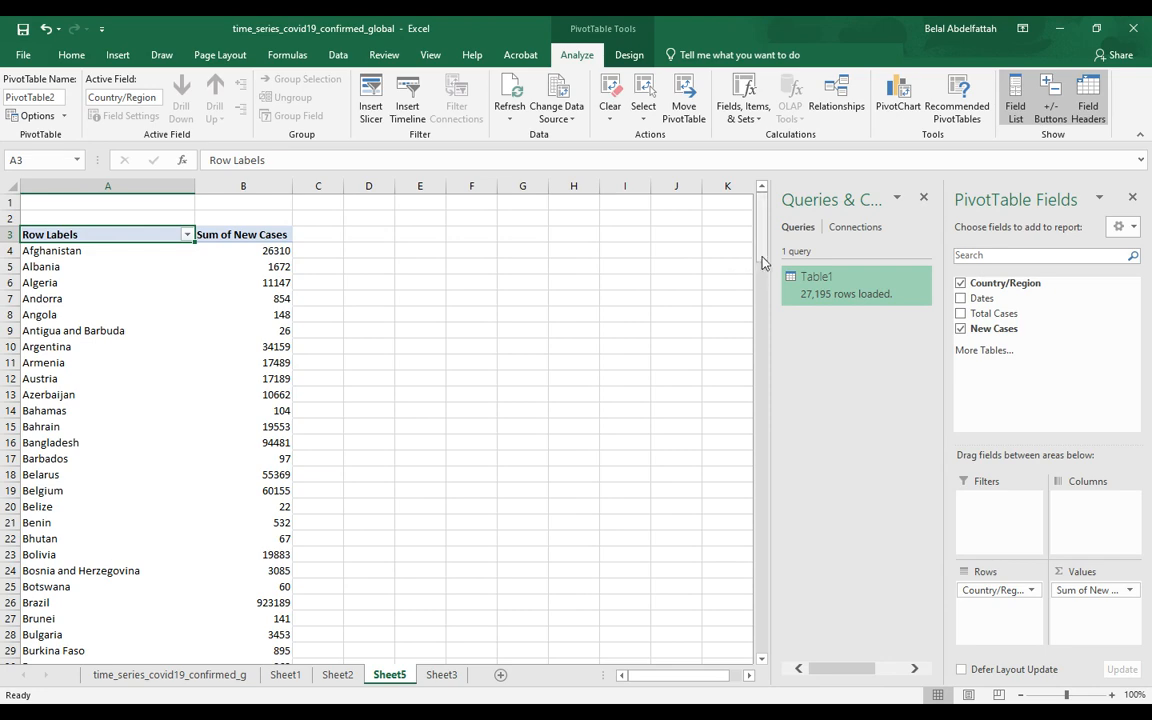
# Step: Filter the PivotTable's countries to US only and check its sum of new cases
pyautogui.moveTo(762, 262); pyautogui.dragTo(763, 235)
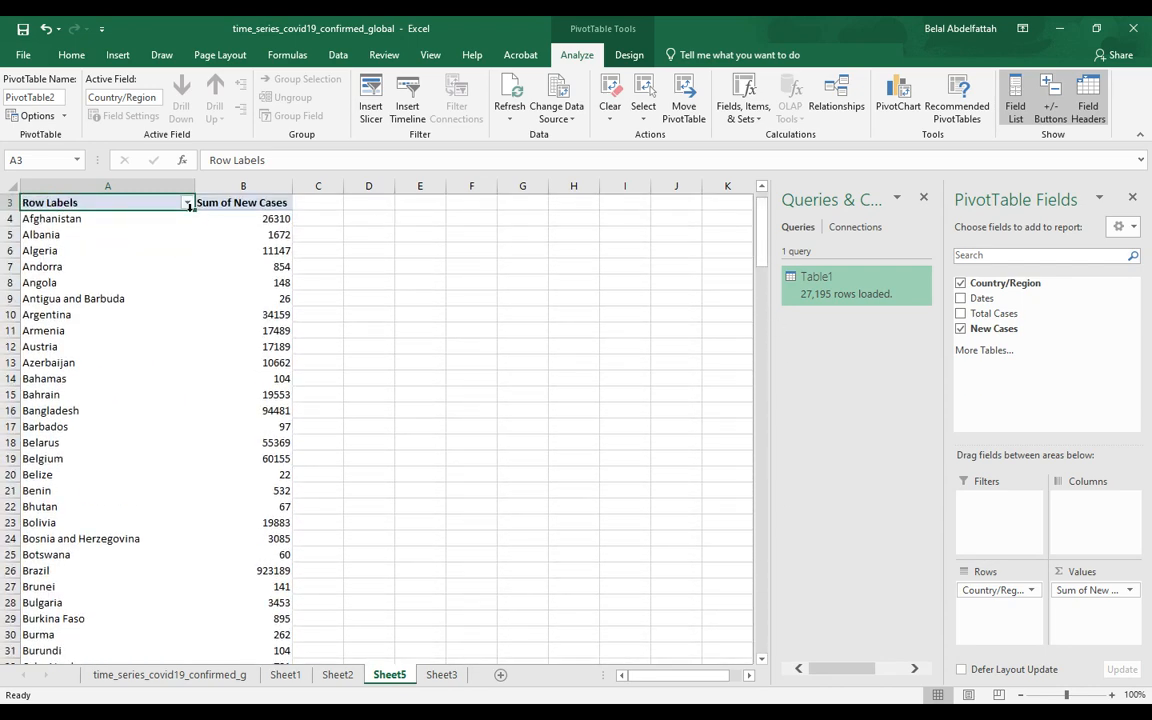
pyautogui.click(187, 203)
pyautogui.click(47, 357)
pyautogui.scroll(-20, 115, 410)
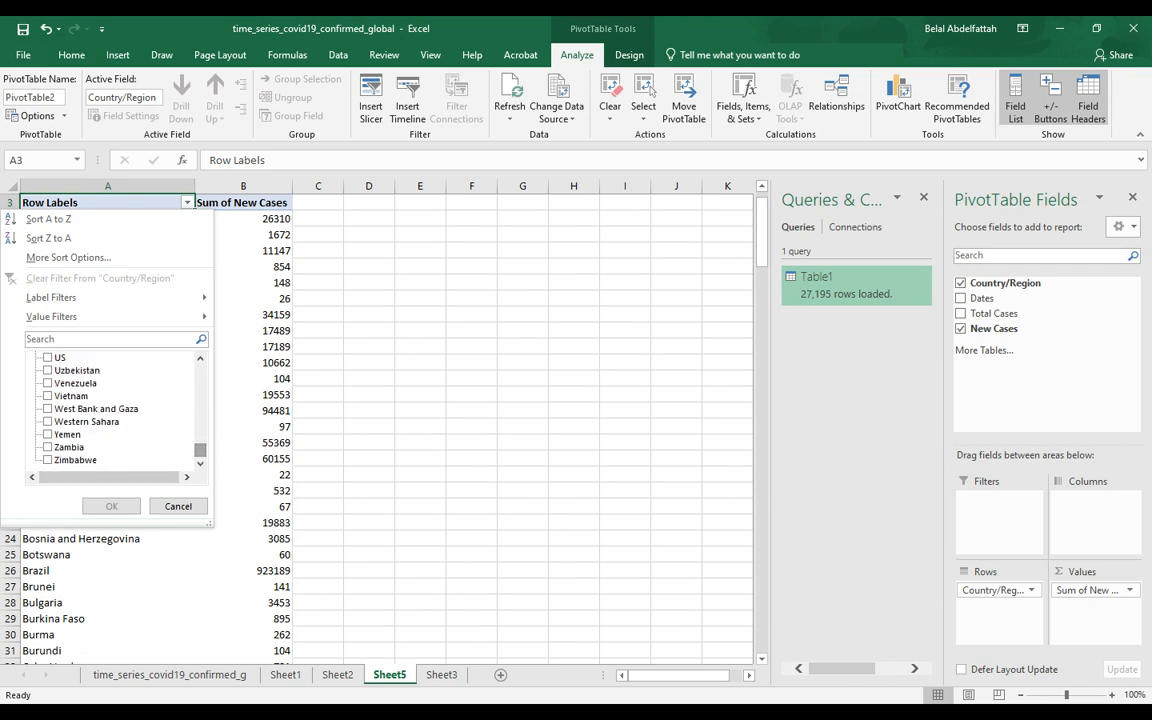
pyautogui.scroll(1, 115, 410)
pyautogui.click(59, 396)
pyautogui.click(100, 505)
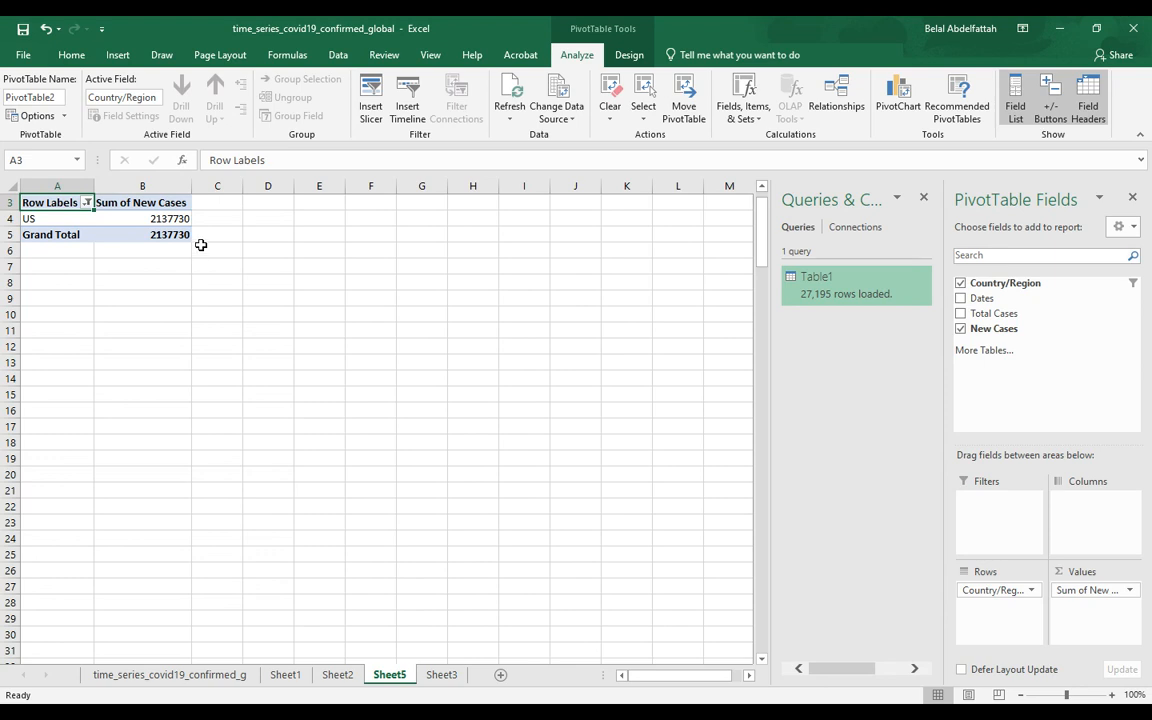
pyautogui.click(165, 234)
pyautogui.click(158, 218)
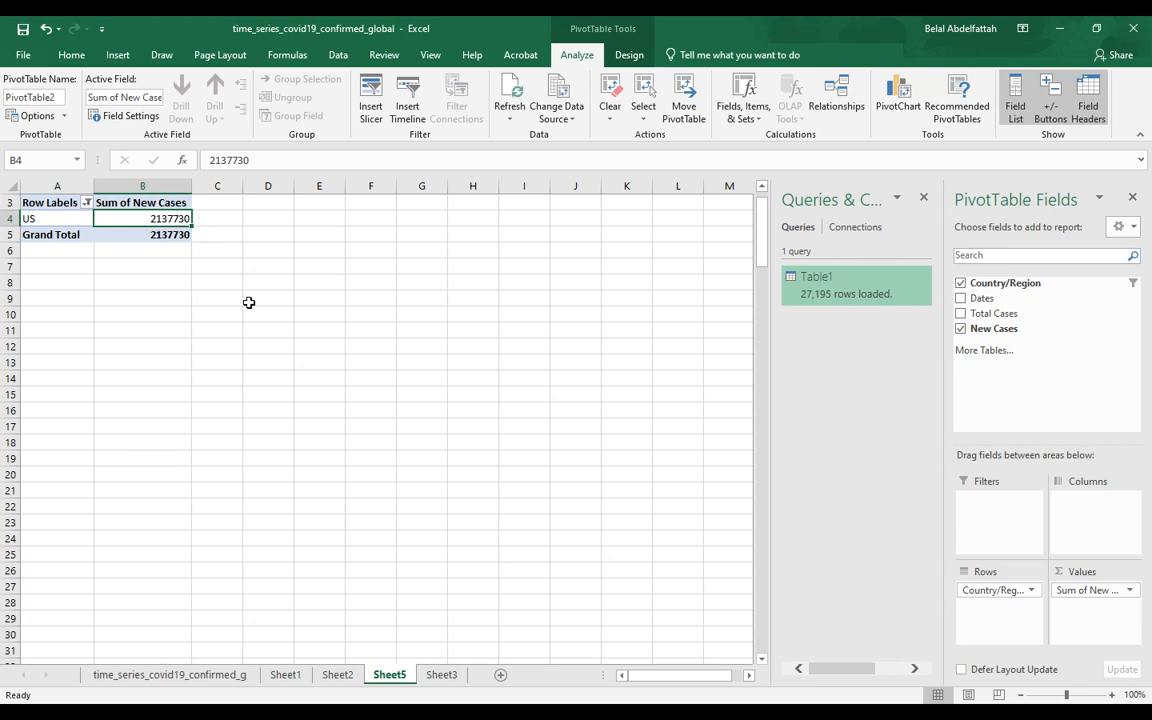
# Step: Reset the PivotTable's country filter to include all countries again
pyautogui.click(87, 203)
pyautogui.click(47, 357)
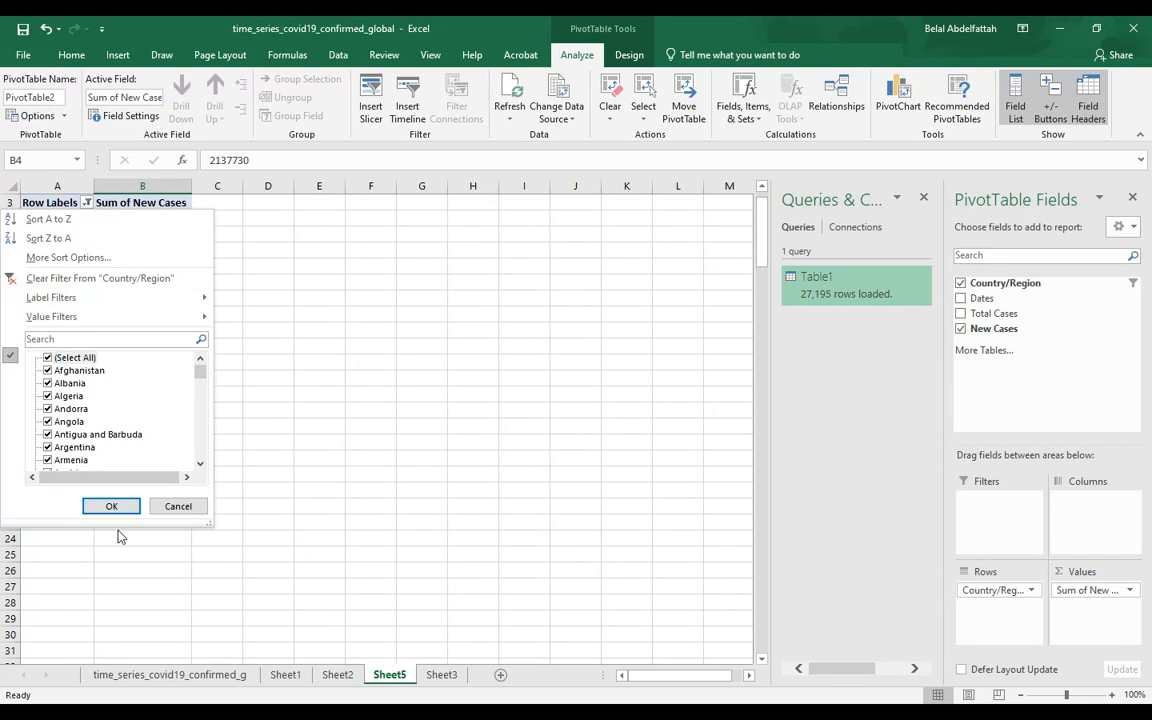
pyautogui.click(111, 506)
pyautogui.click(379, 410)
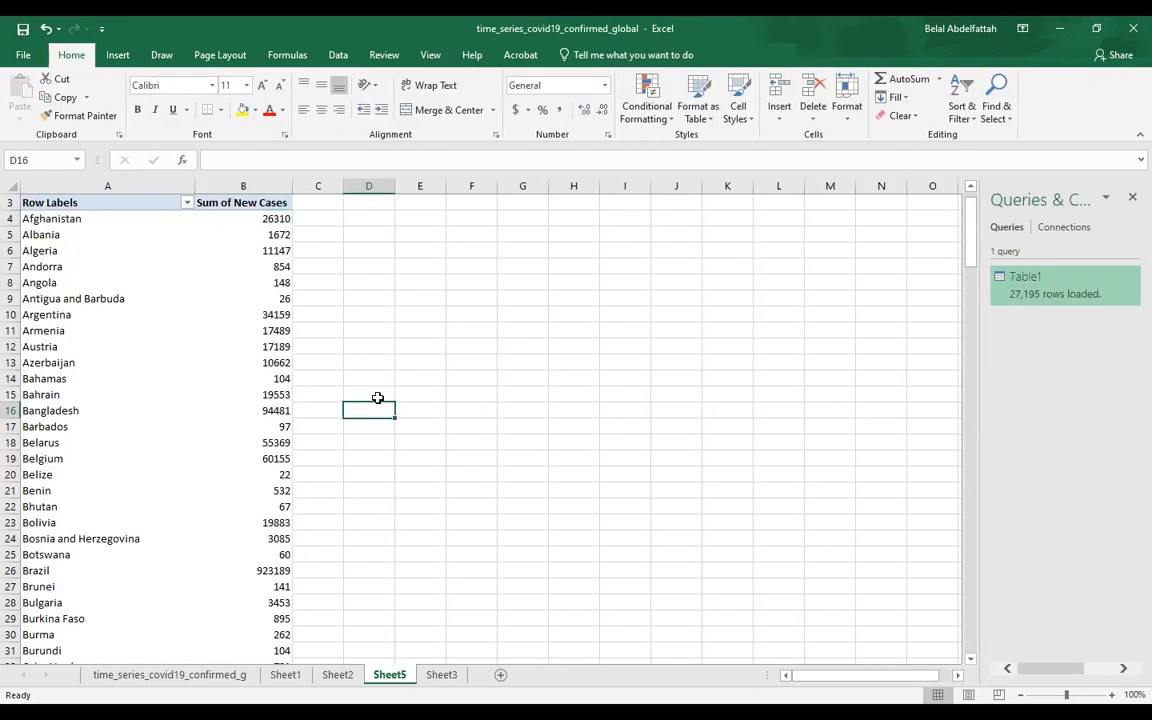
pyautogui.click(207, 297)
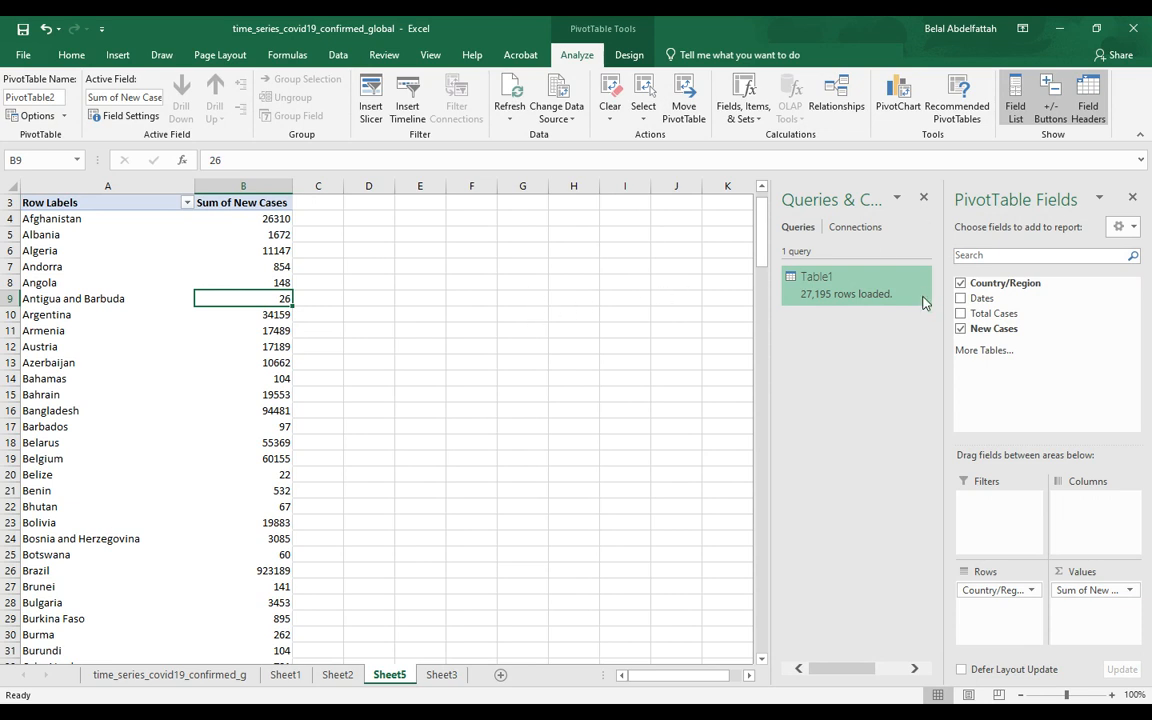
pyautogui.moveTo(922, 297)
pyautogui.click(368, 346)
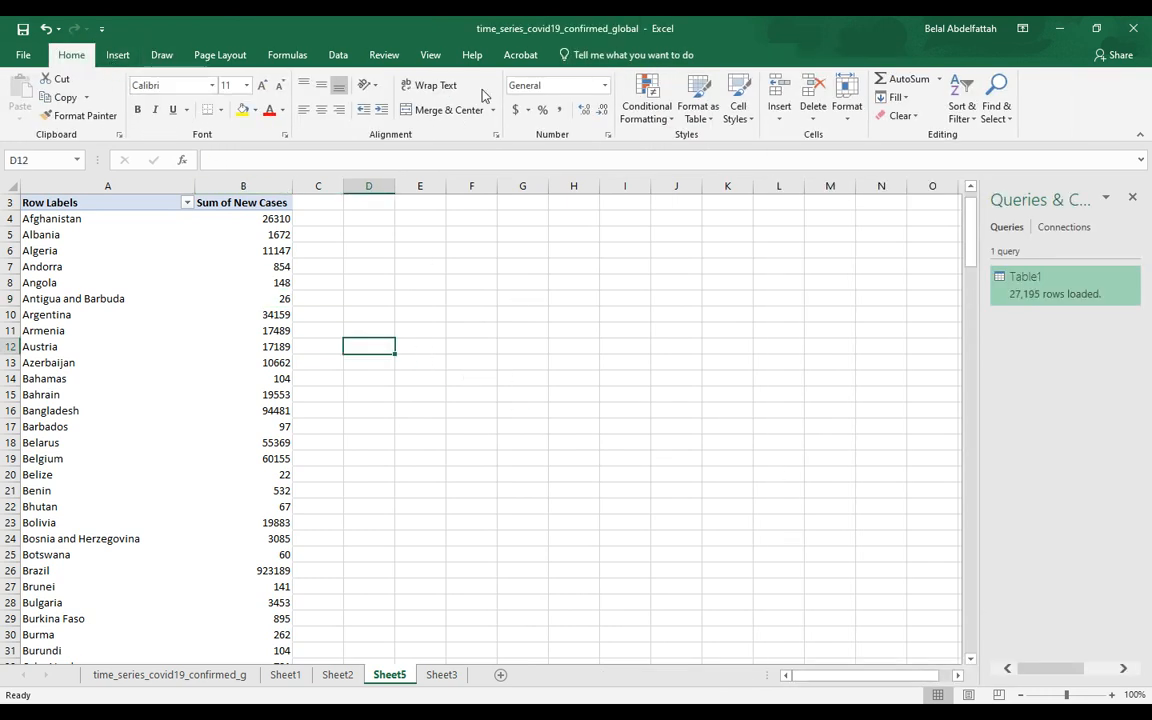
# Step: Insert a Clustered Column PivotChart from the PivotTable, place it beside the data and size it to about 5.29 by 3.2 inches
pyautogui.click(150, 310)
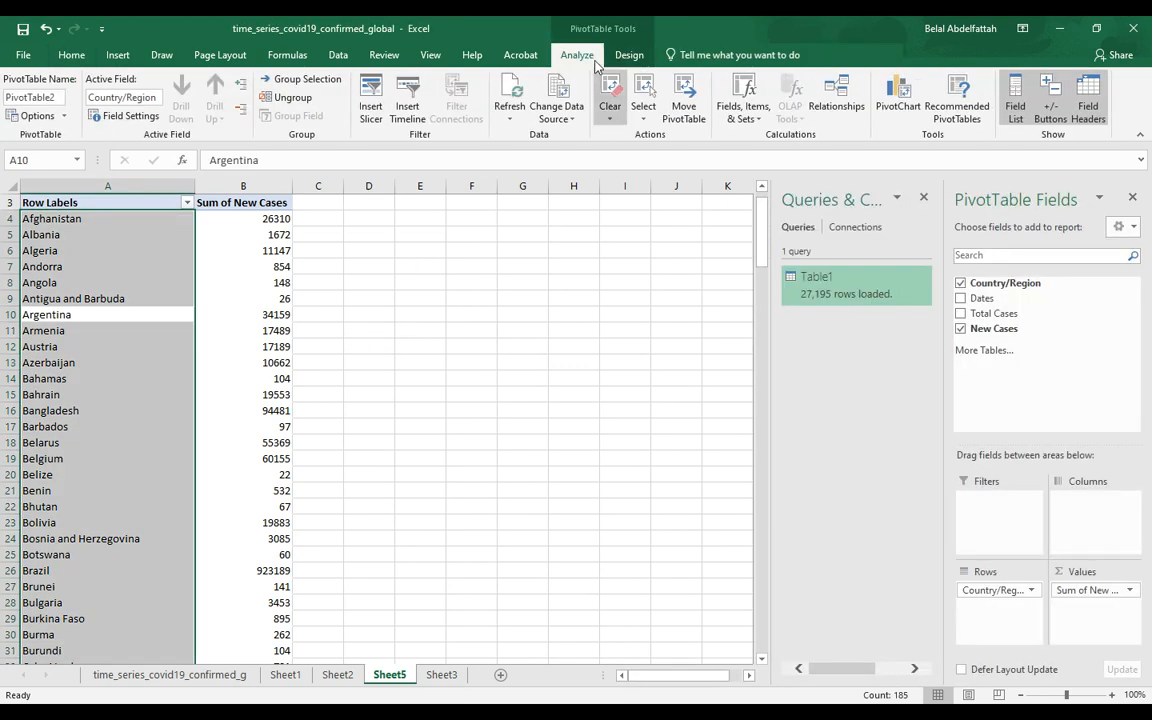
pyautogui.click(900, 108)
pyautogui.moveTo(598, 134); pyautogui.dragTo(596, 184)
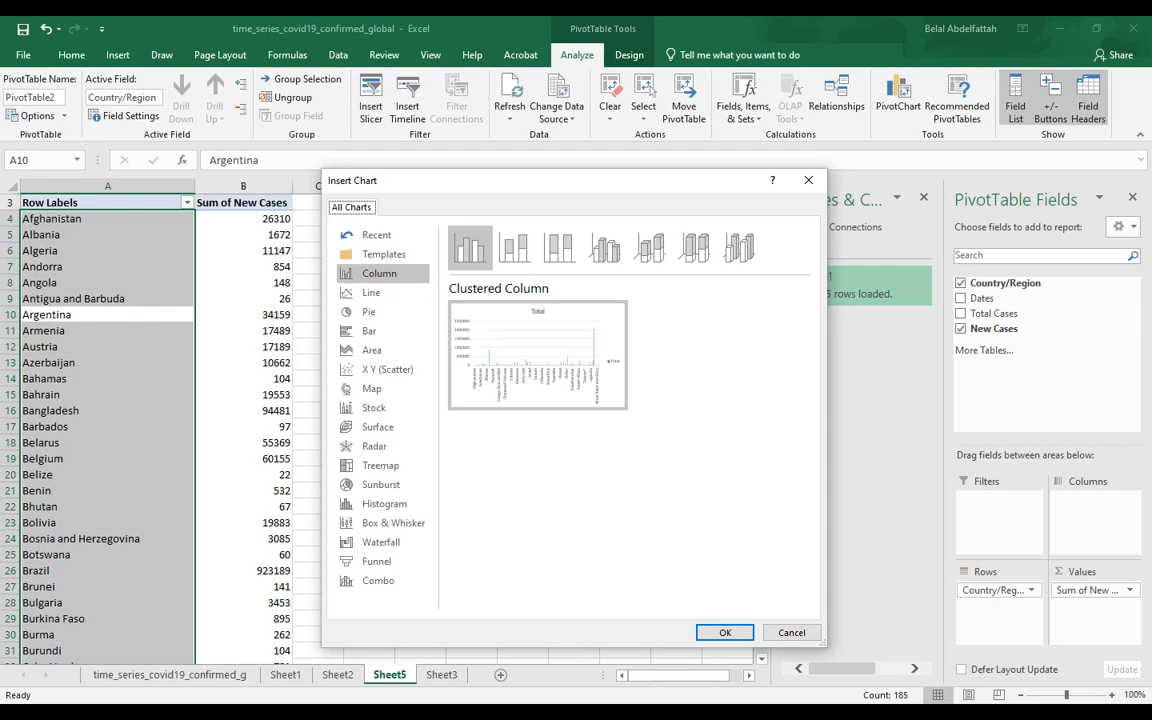
pyautogui.click(726, 634)
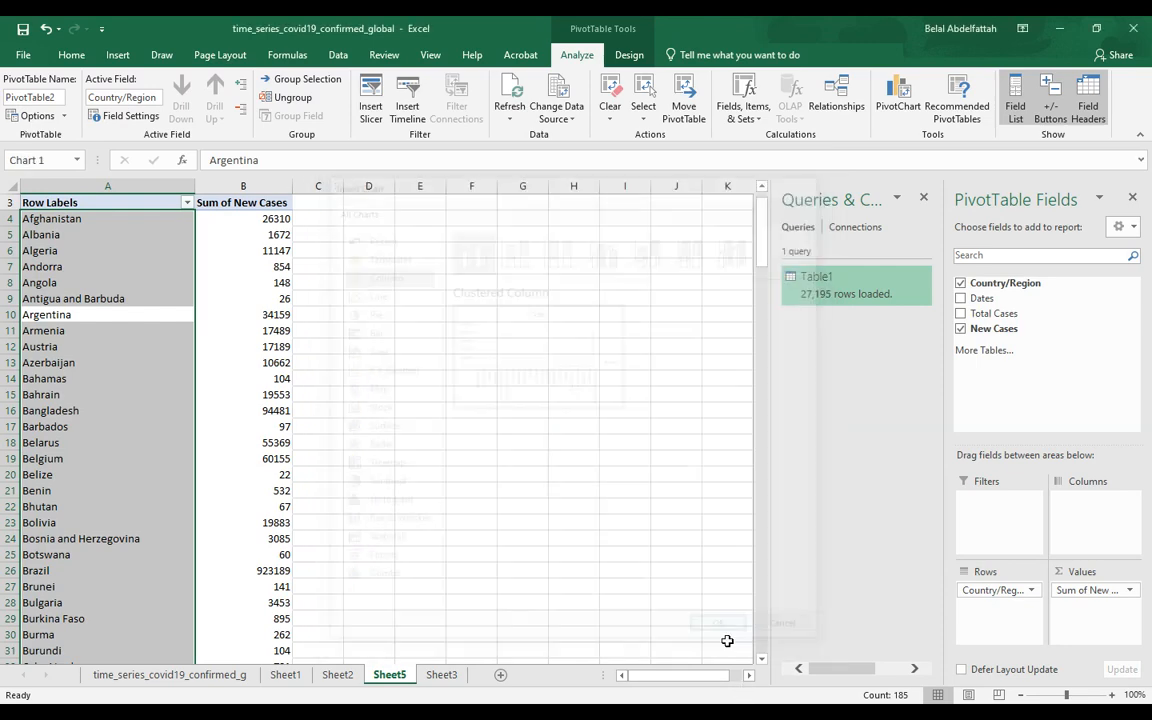
pyautogui.moveTo(514, 330); pyautogui.dragTo(602, 237)
pyautogui.moveTo(693, 449); pyautogui.dragTo(711, 465)
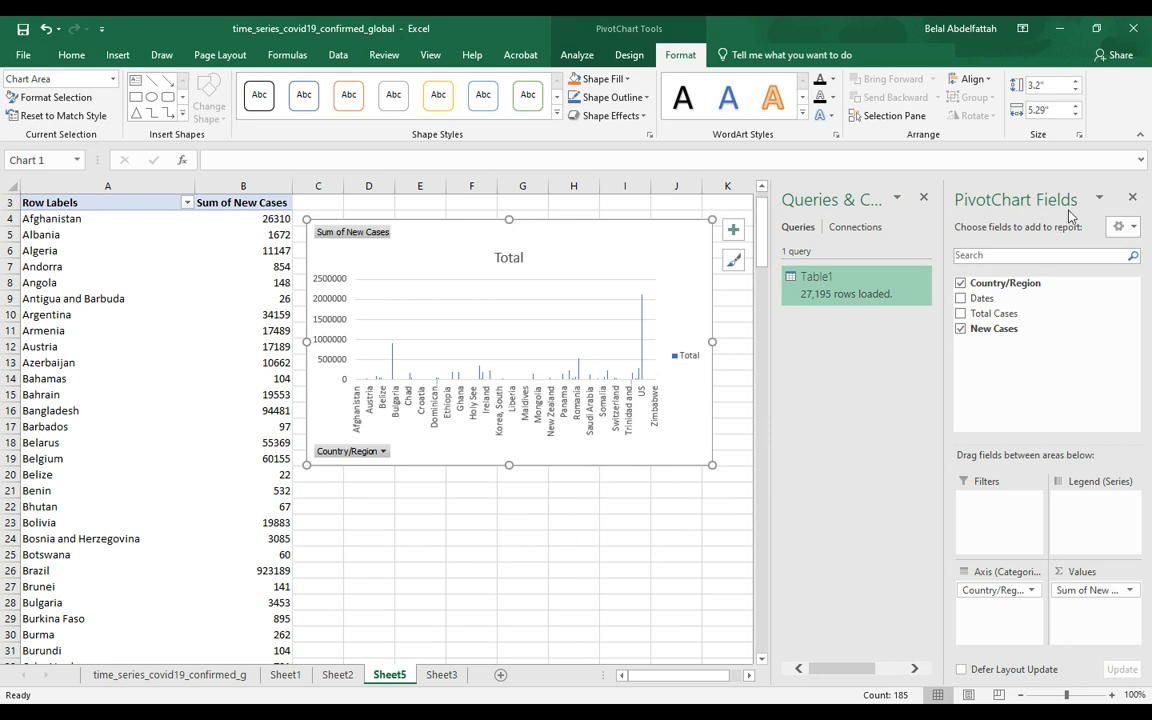
# Step: Hide the queries and chart fields lists and enlarge the PivotChart to about 8.58 by 4.51 inches
pyautogui.click(925, 200)
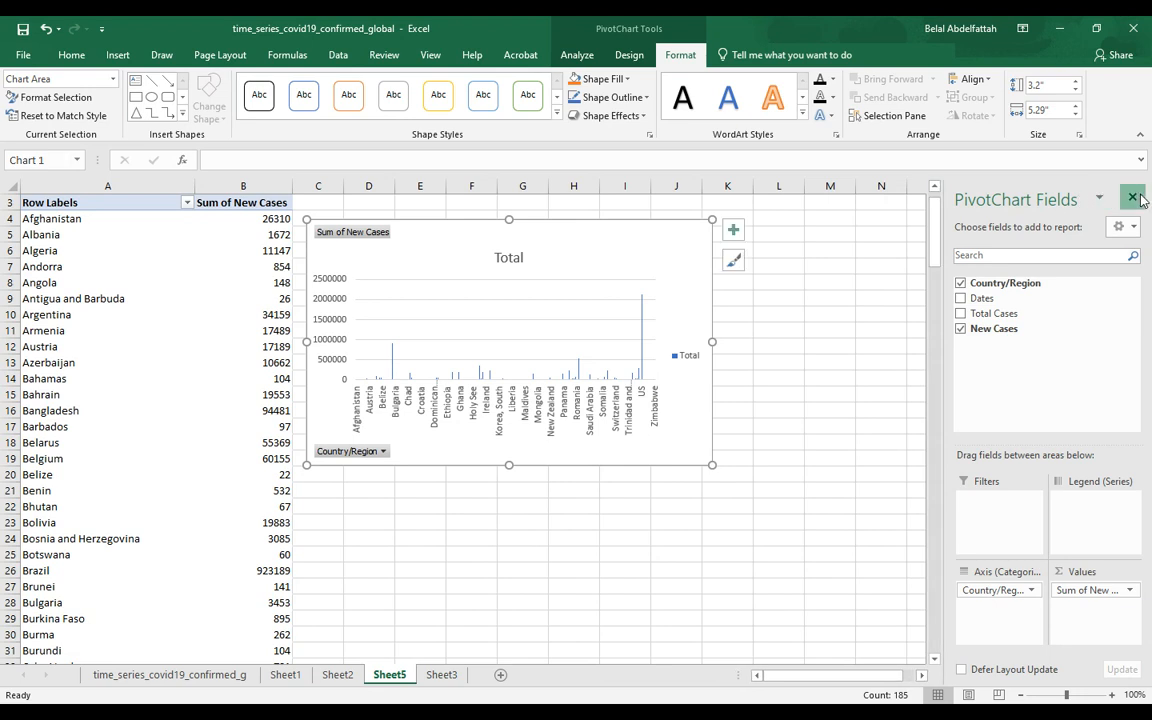
pyautogui.click(1133, 197)
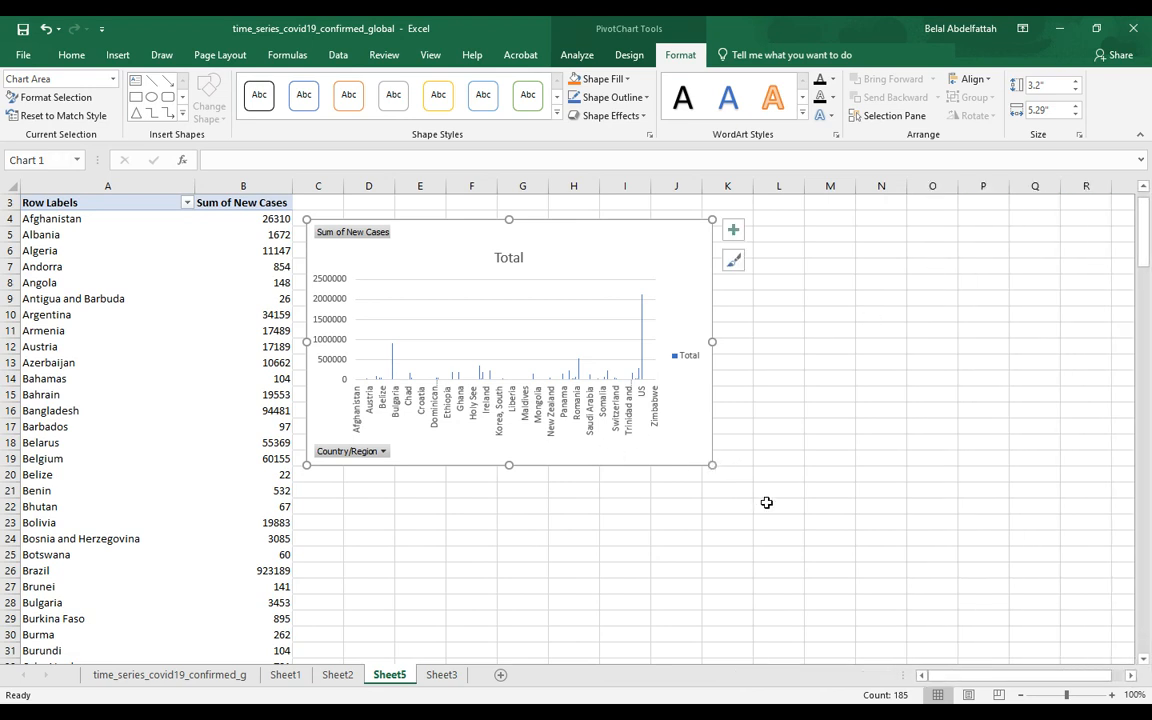
pyautogui.moveTo(719, 467); pyautogui.dragTo(964, 565)
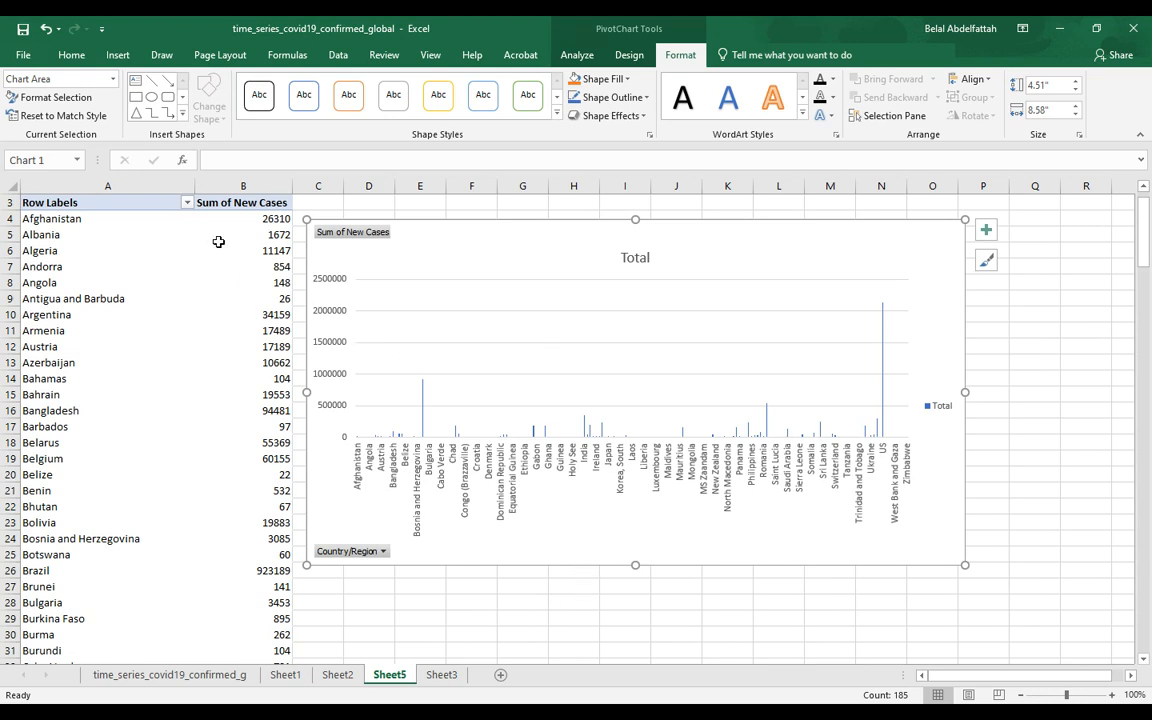
# Step: Filter the column PivotChart's Country/Region field to Brazil, Italy, Mexico and US only
pyautogui.click(378, 552)
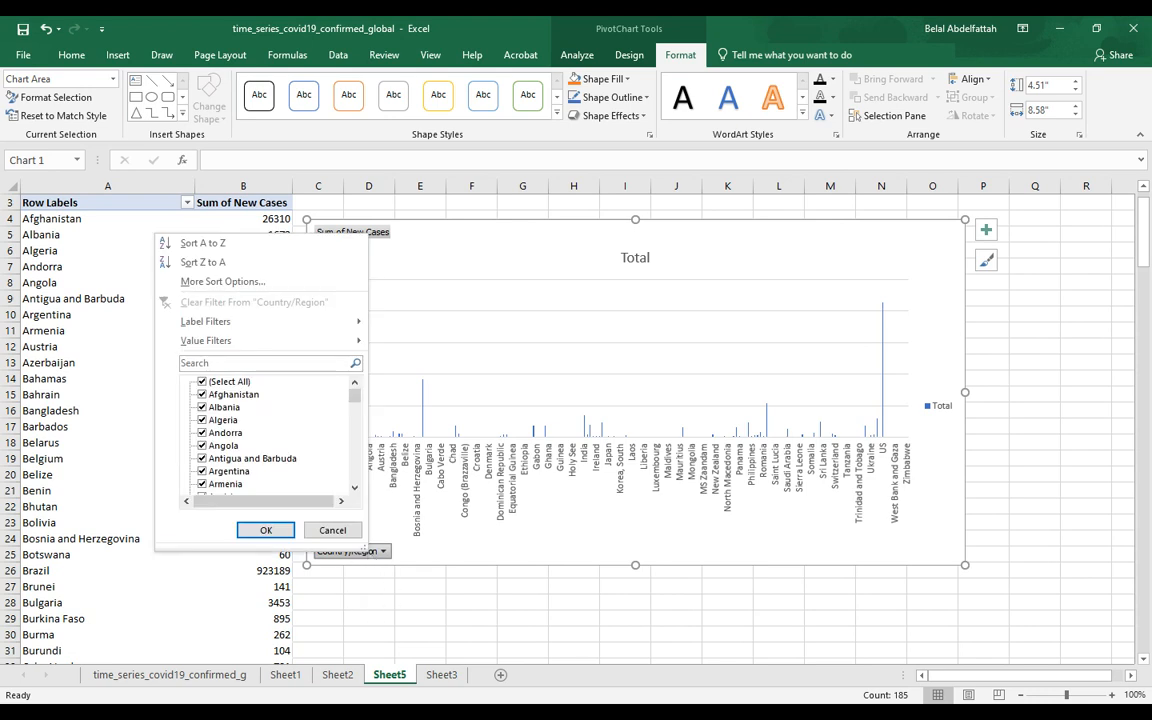
pyautogui.click(202, 382)
pyautogui.click(202, 382)
pyautogui.click(222, 363)
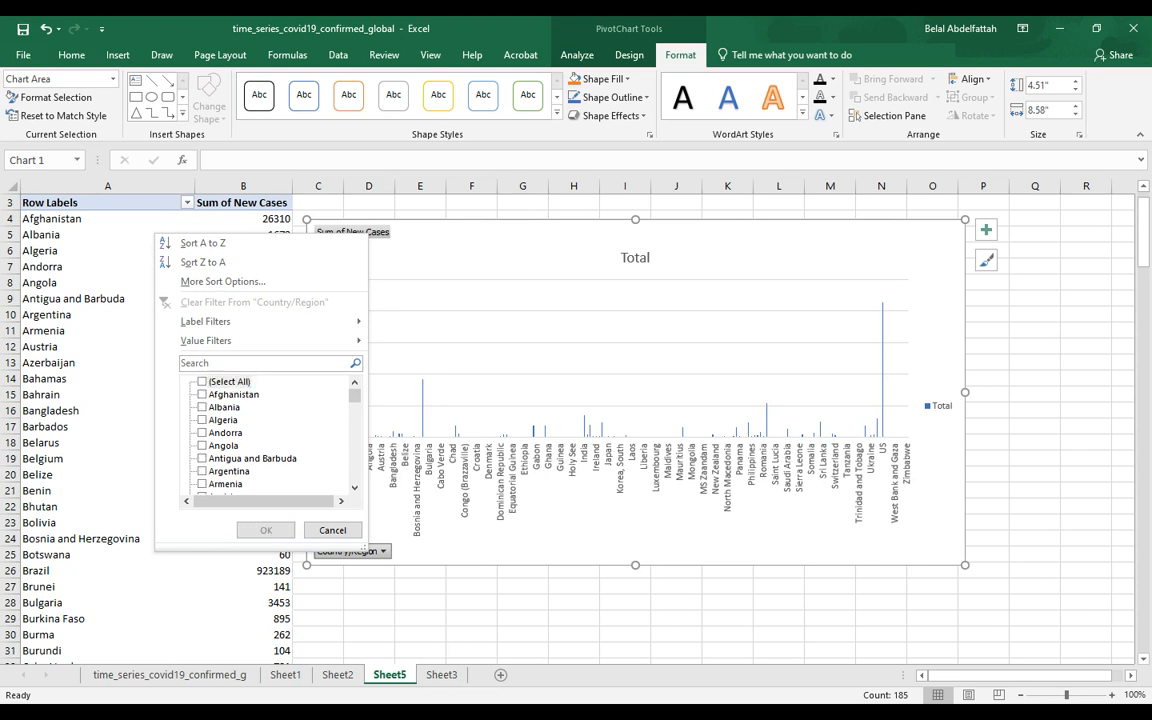
pyautogui.scroll(-20, 318, 400)
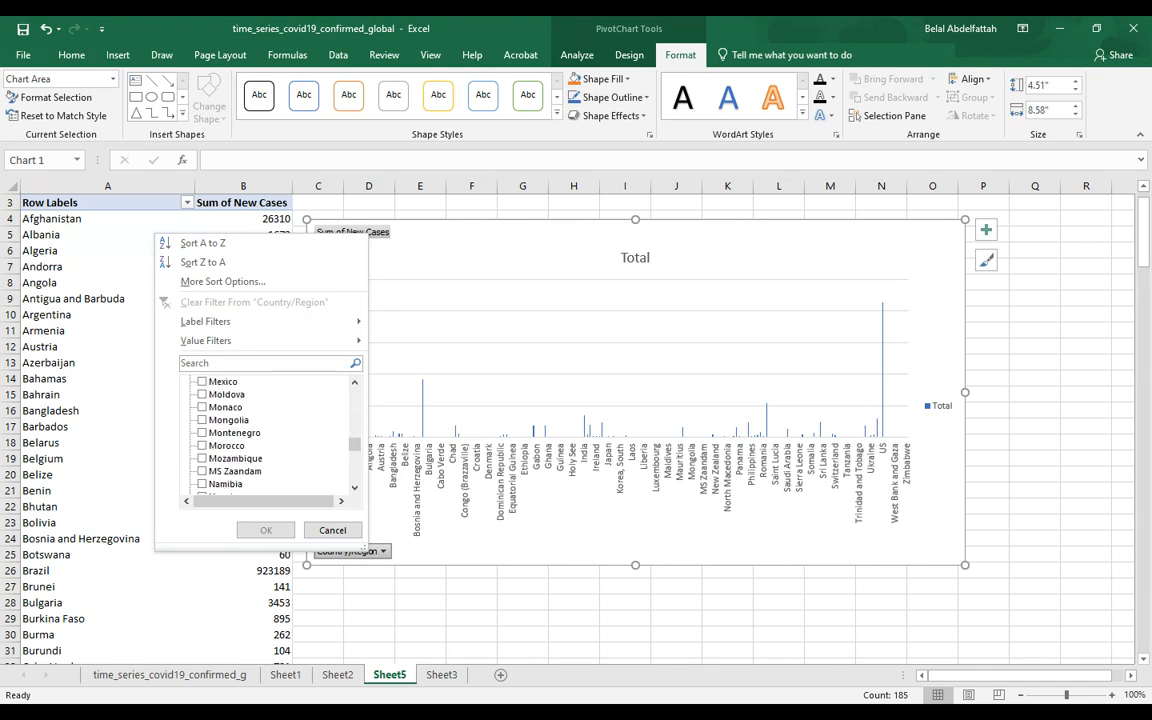
pyautogui.click(202, 382)
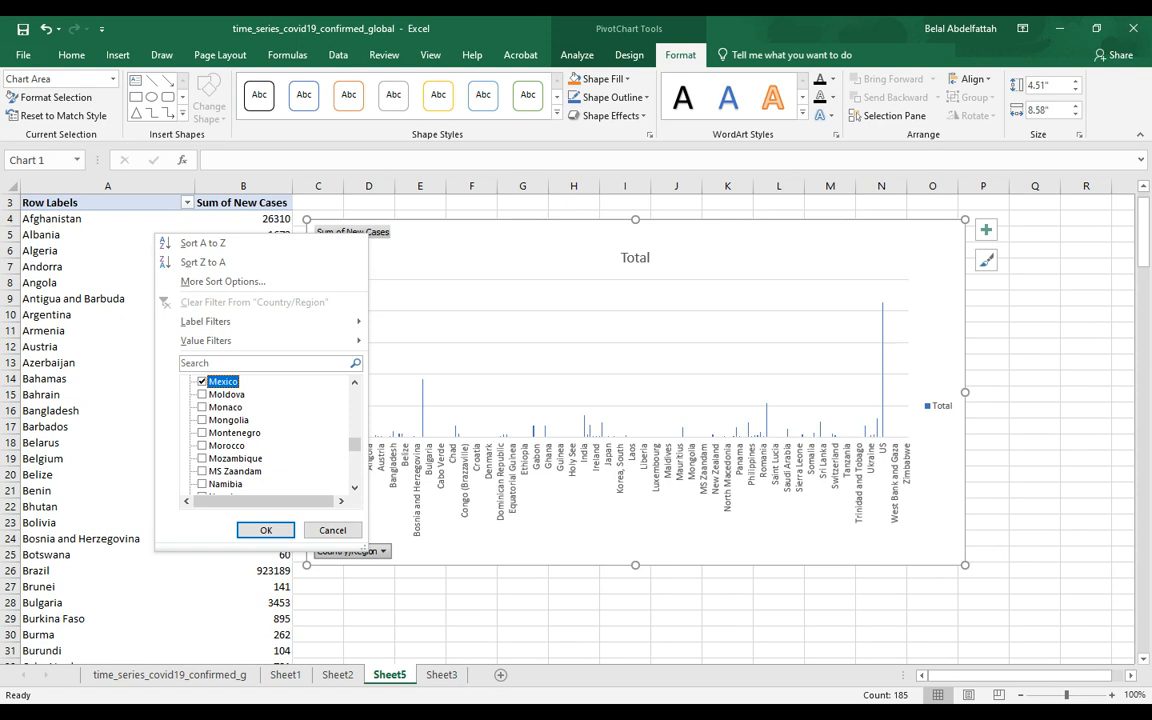
pyautogui.scroll(-4, 268, 435)
pyautogui.scroll(-15, 268, 435)
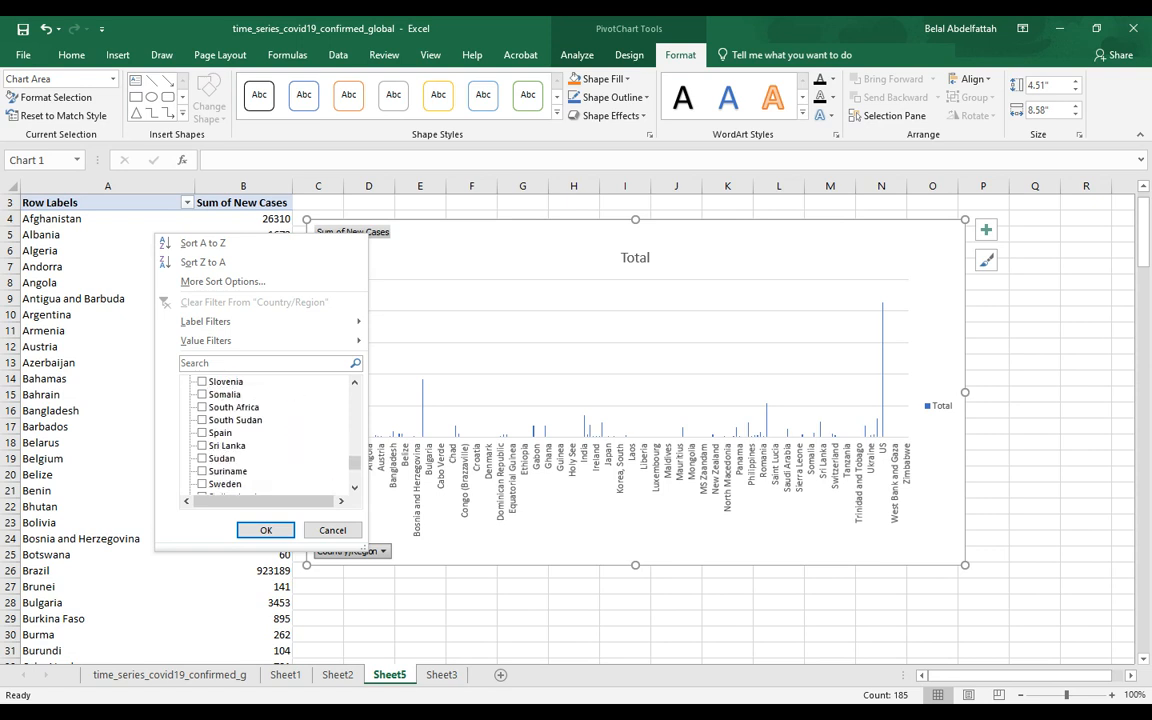
pyautogui.scroll(11, 268, 435)
pyautogui.scroll(14, 268, 435)
pyautogui.scroll(6, 268, 435)
pyautogui.click(217, 458)
pyautogui.click(217, 458)
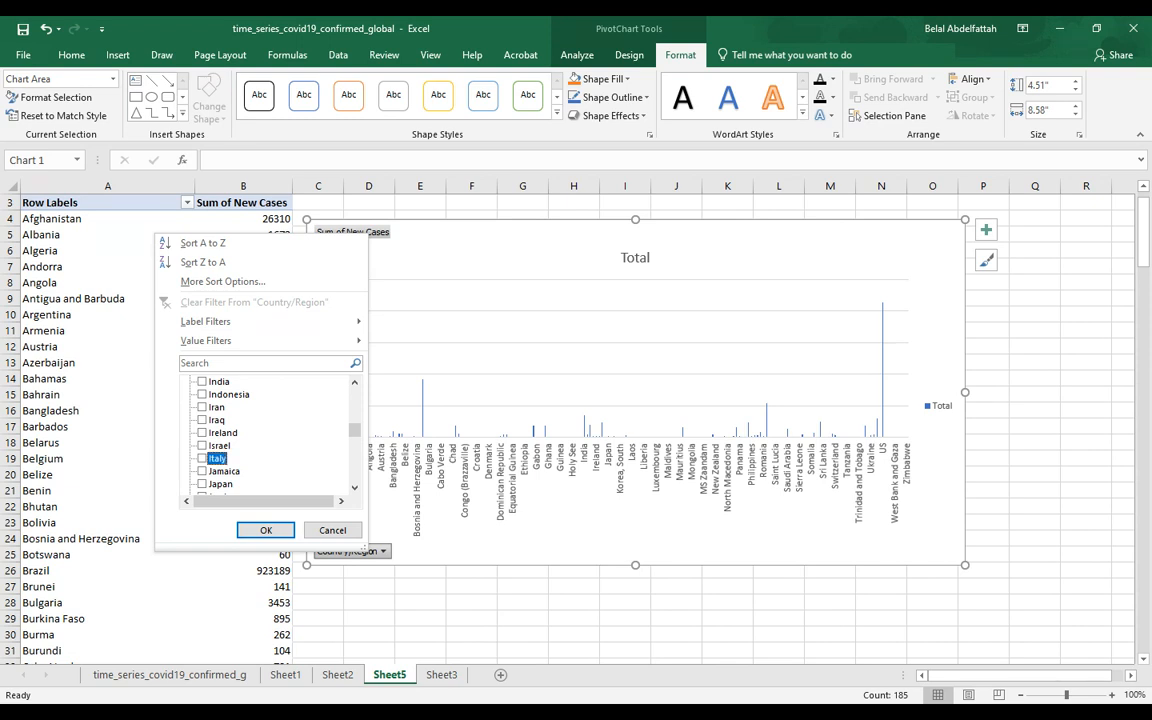
pyautogui.scroll(15, 268, 435)
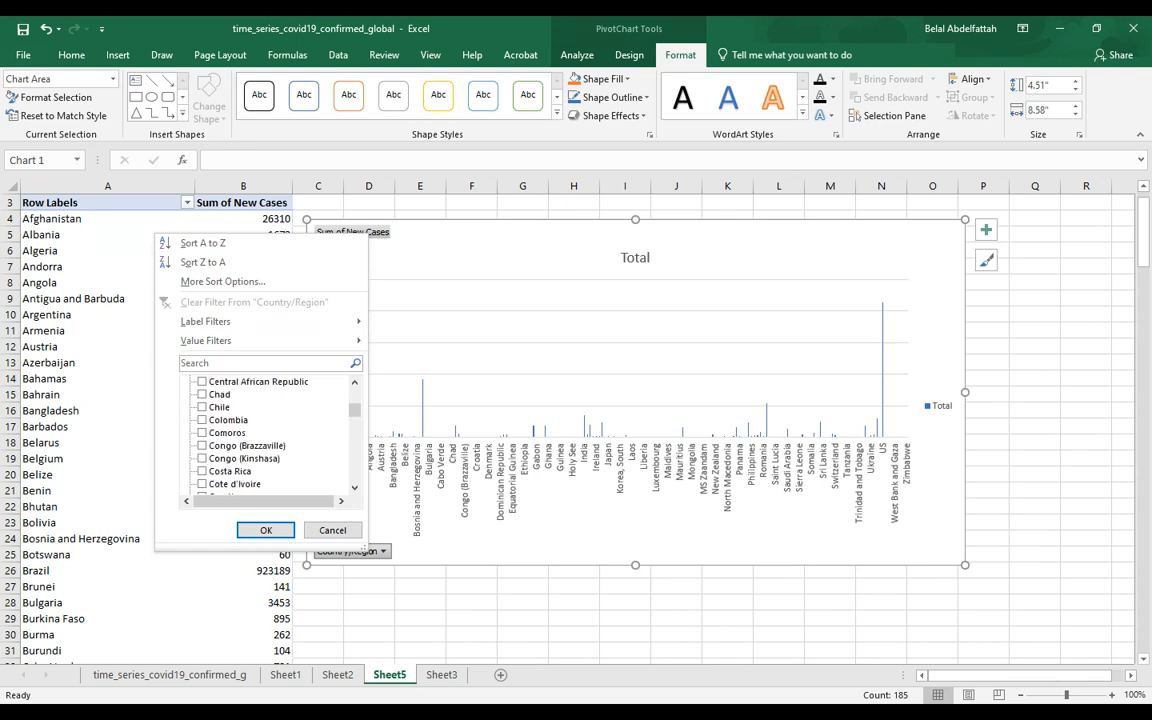
pyautogui.scroll(3, 268, 435)
pyautogui.click(204, 382)
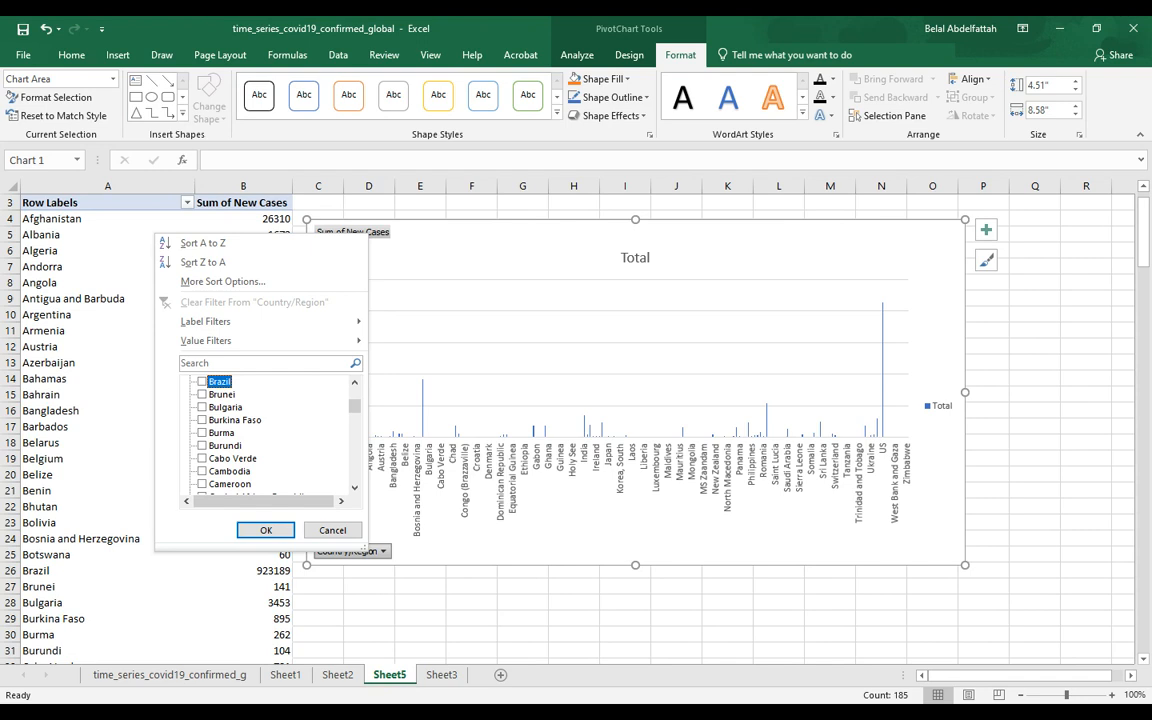
pyautogui.click(266, 530)
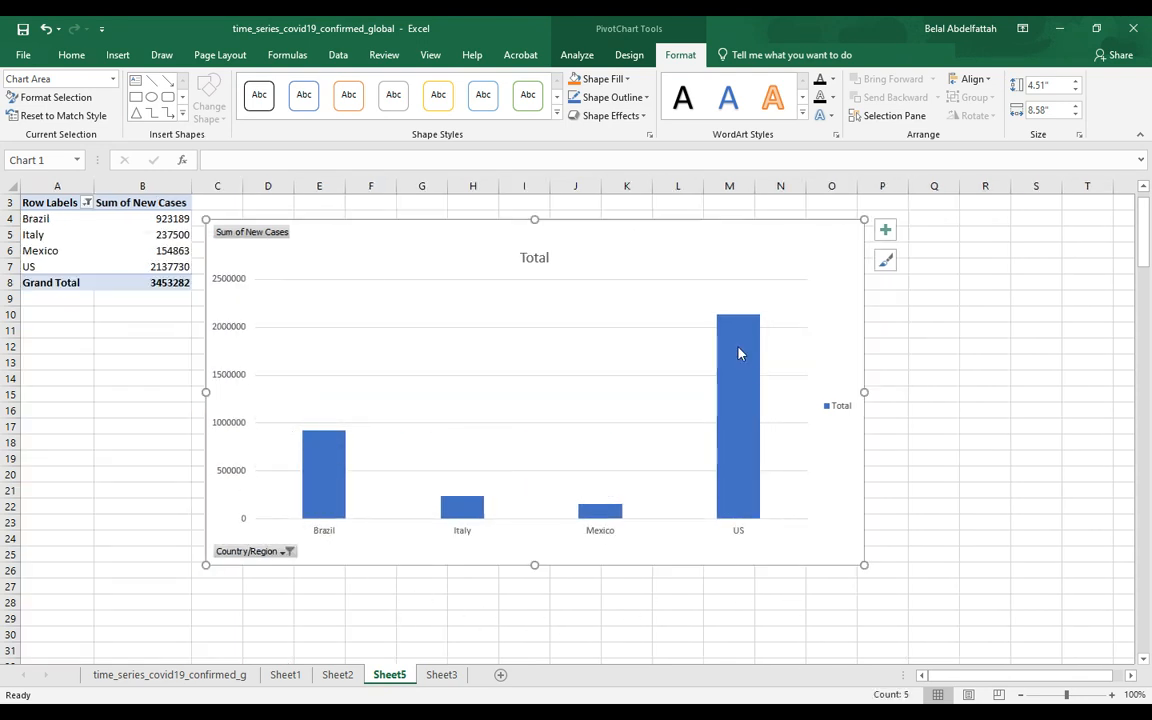
# Step: Move the column PivotChart slightly up beside the PivotTable and shrink it to about 7.54 by 4.13 inches
pyautogui.moveTo(717, 242); pyautogui.dragTo(722, 230)
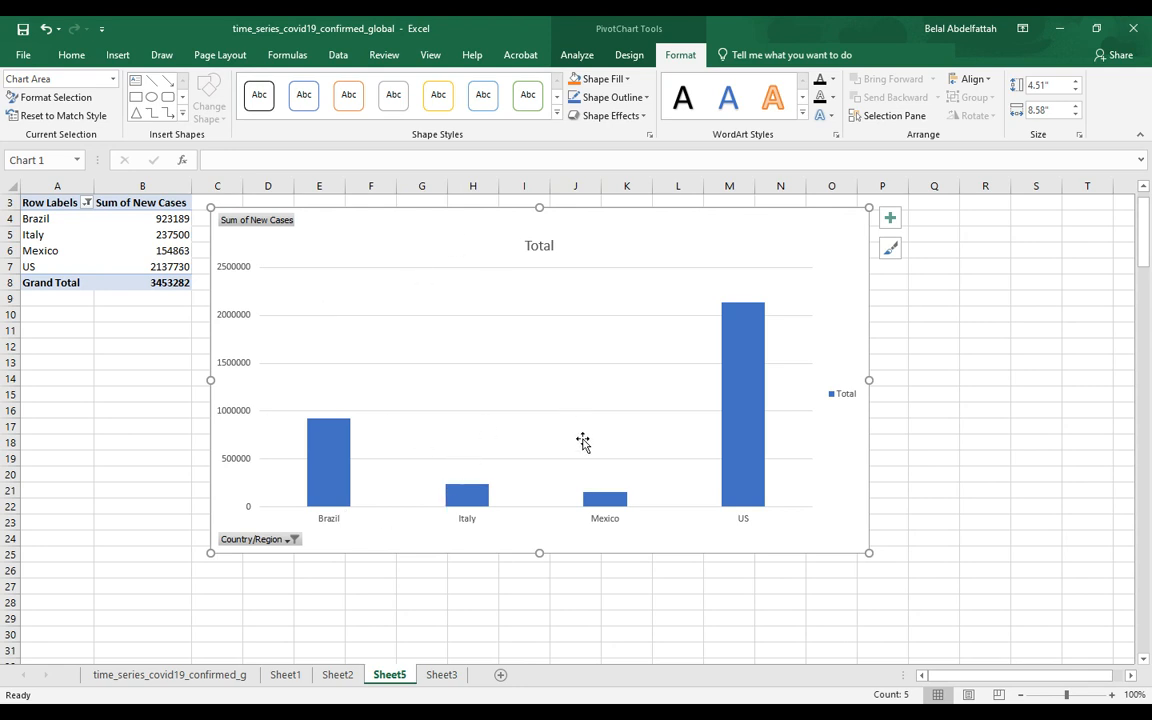
pyautogui.moveTo(865, 550); pyautogui.dragTo(789, 524)
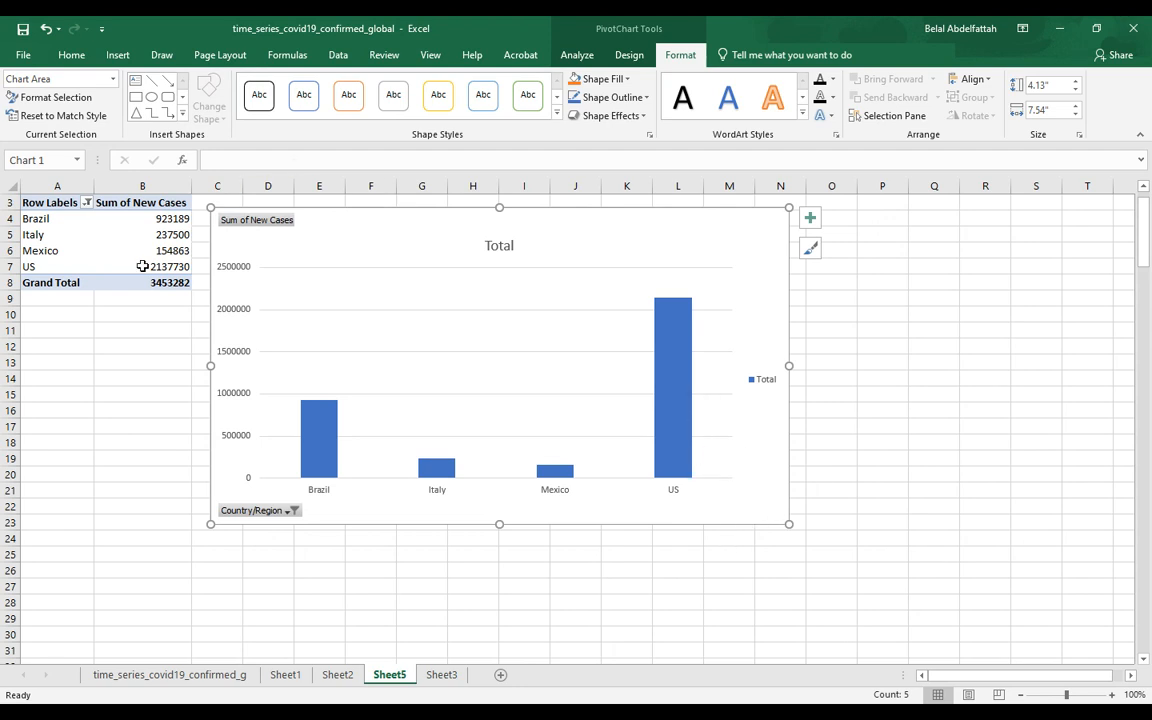
# Step: Insert a Pie PivotChart from the same PivotTable and place it below the column chart
pyautogui.click(62, 250)
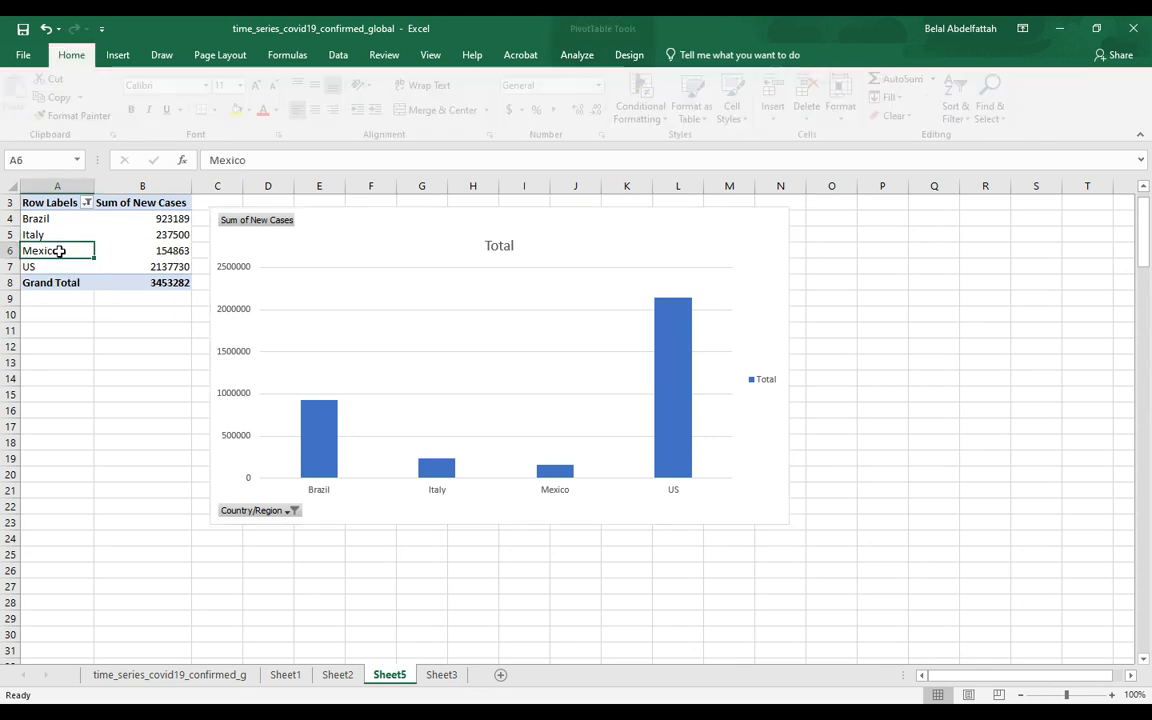
pyautogui.click(585, 56)
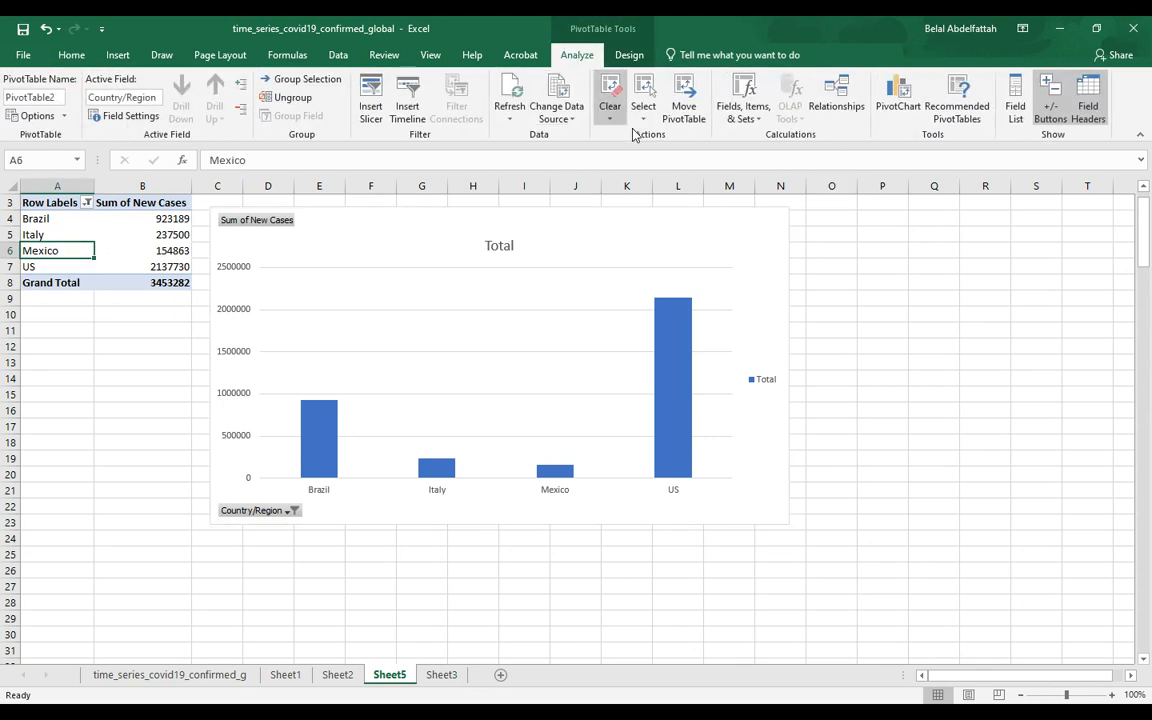
pyautogui.click(896, 98)
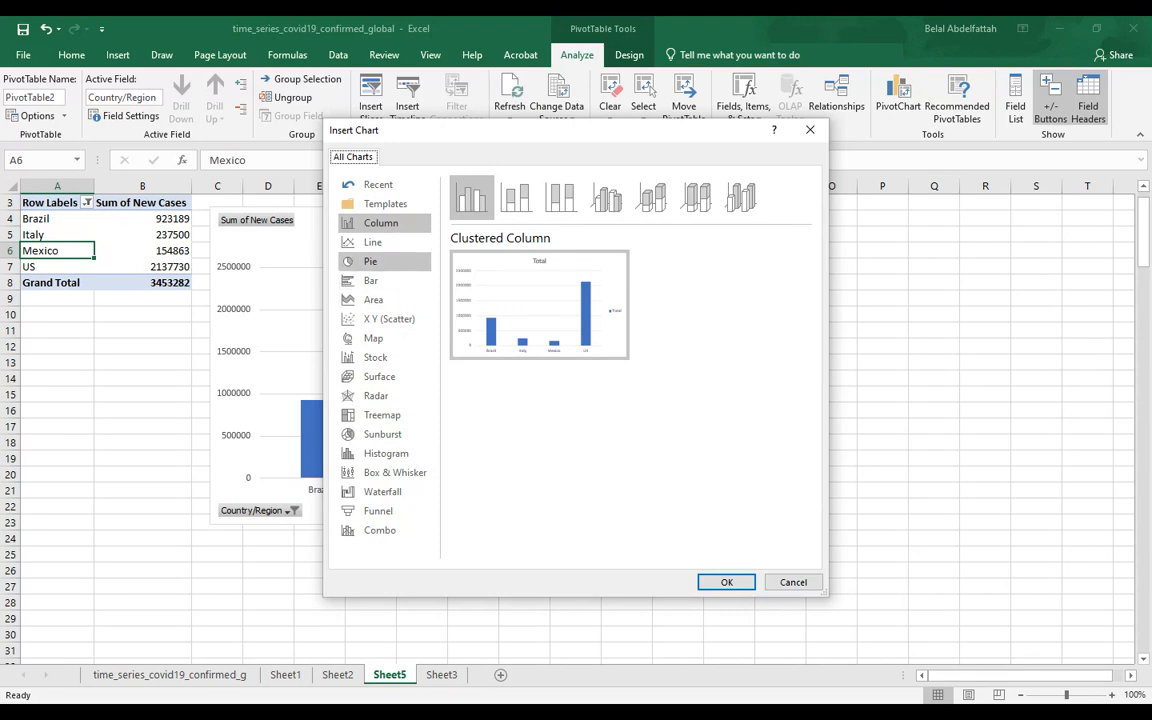
pyautogui.click(384, 261)
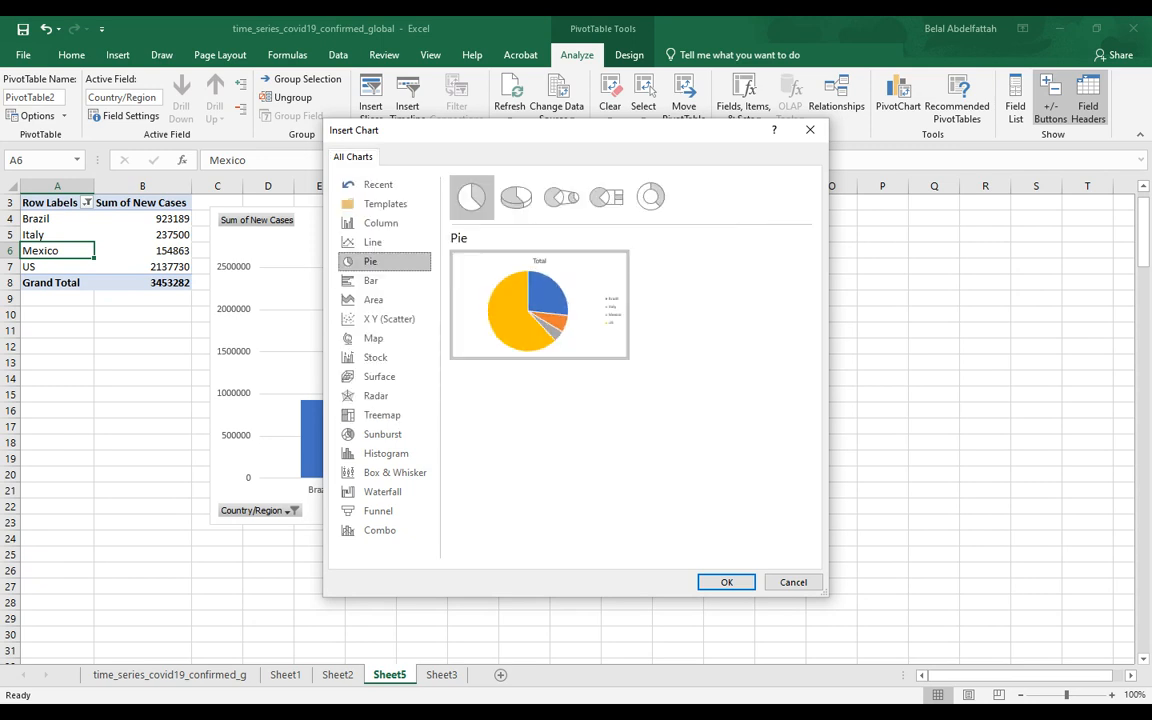
pyautogui.click(730, 585)
pyautogui.scroll(-1, 754, 527)
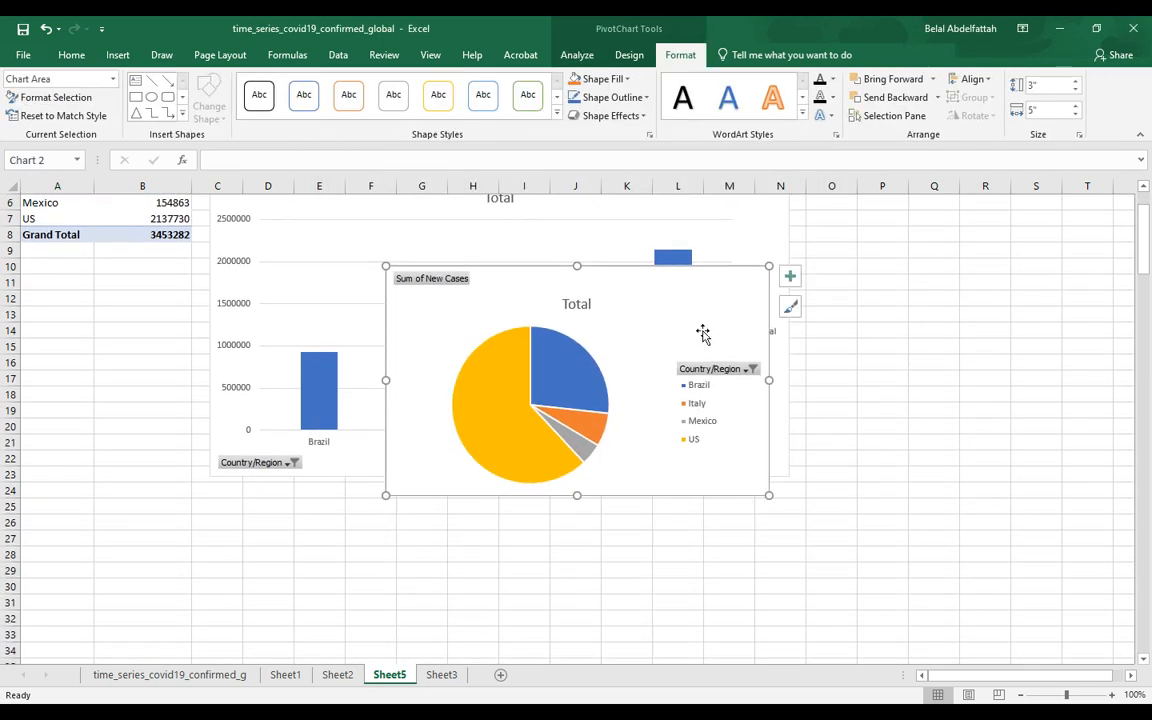
pyautogui.moveTo(702, 332); pyautogui.dragTo(472, 530)
pyautogui.scroll(-2, 483, 513)
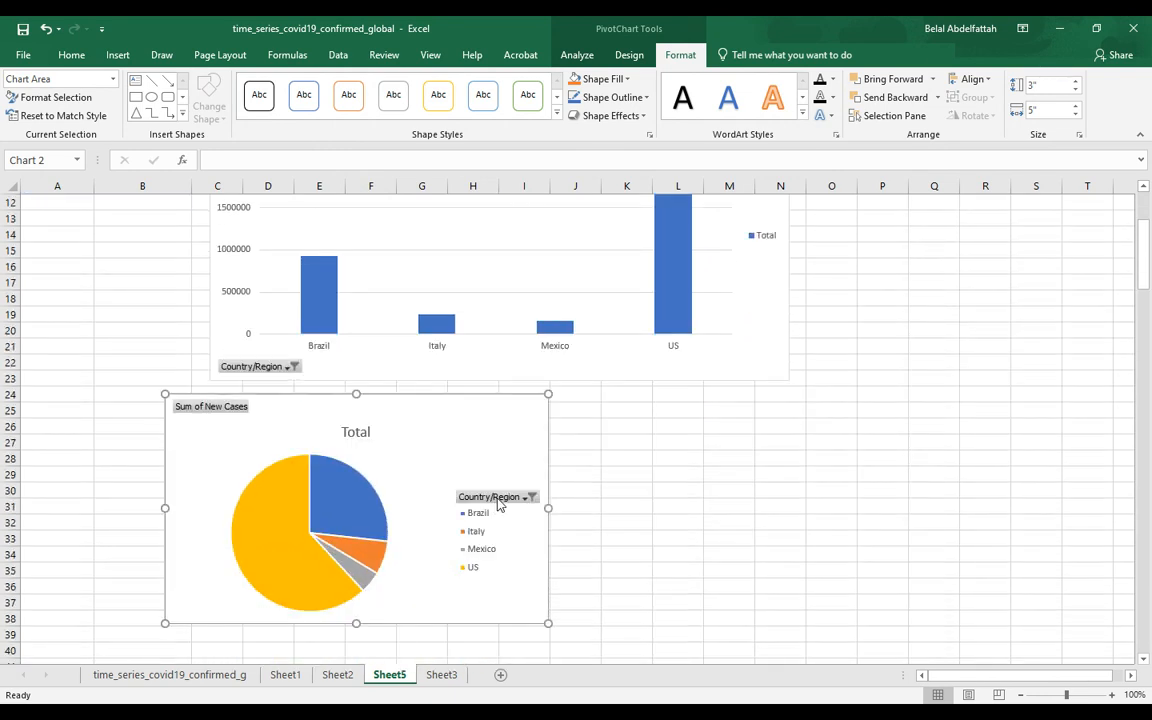
# Step: Apply the grey gradient style with percentage labels to the pie chart, then enlarge it and align it under the column chart
pyautogui.scroll(-1, 470, 530)
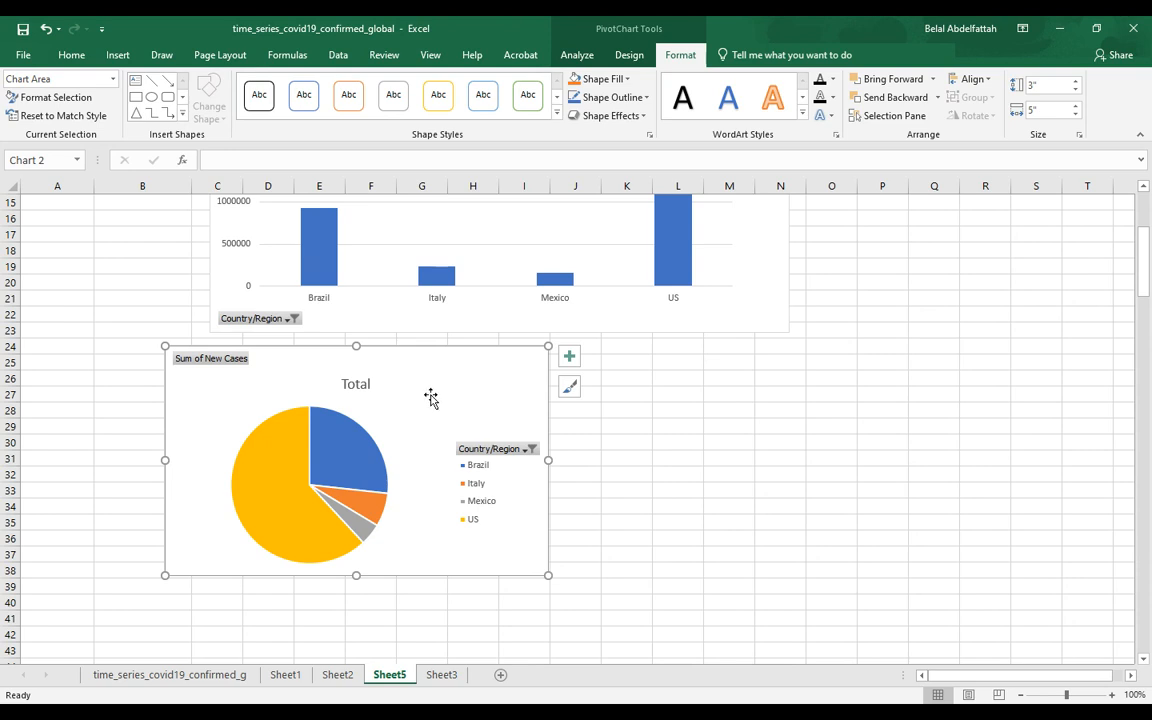
pyautogui.scroll(1, 563, 90)
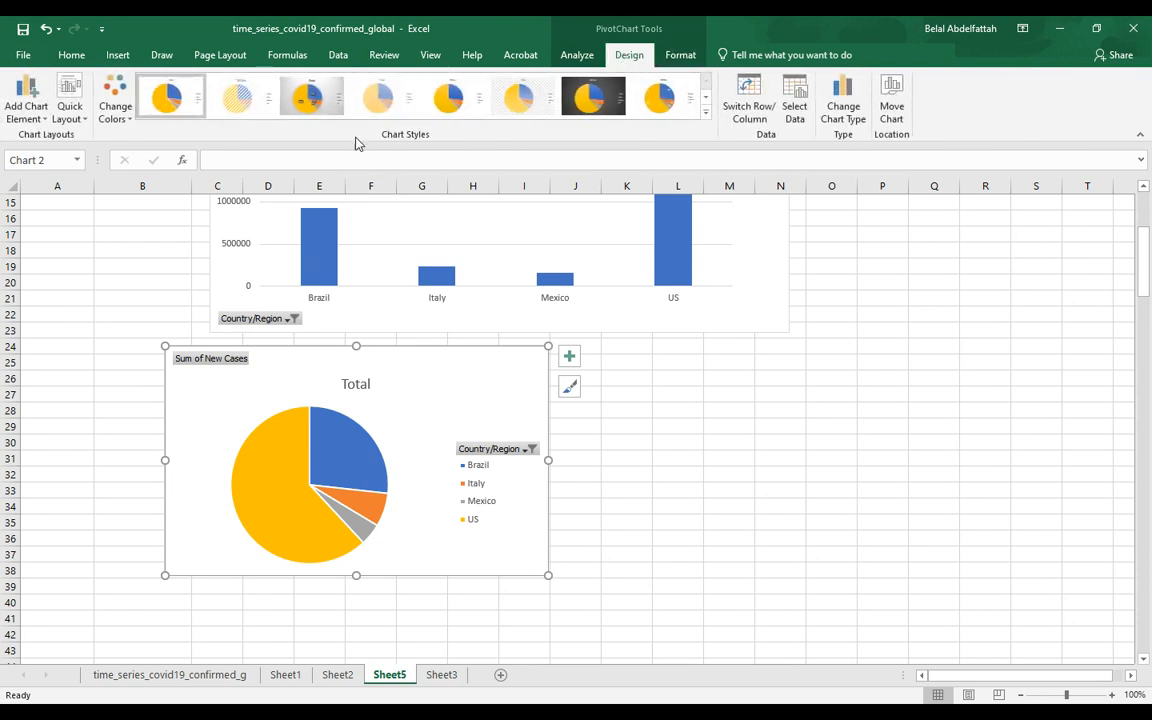
pyautogui.click(310, 97)
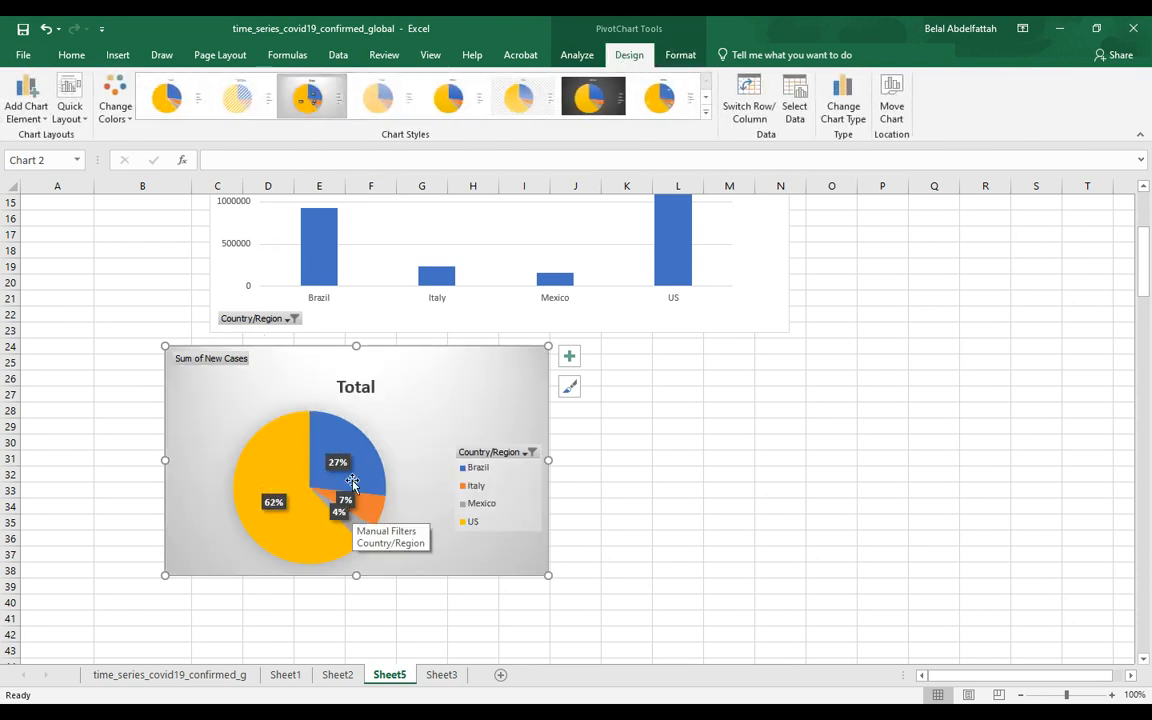
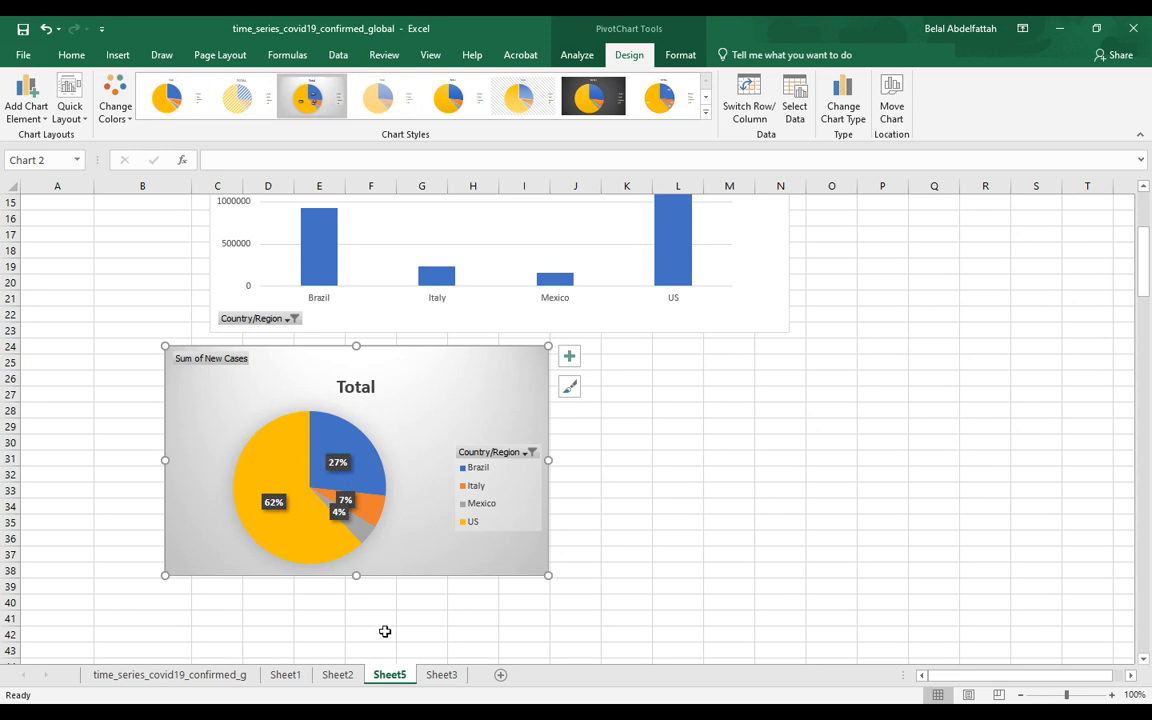
pyautogui.moveTo(548, 576); pyautogui.dragTo(629, 621)
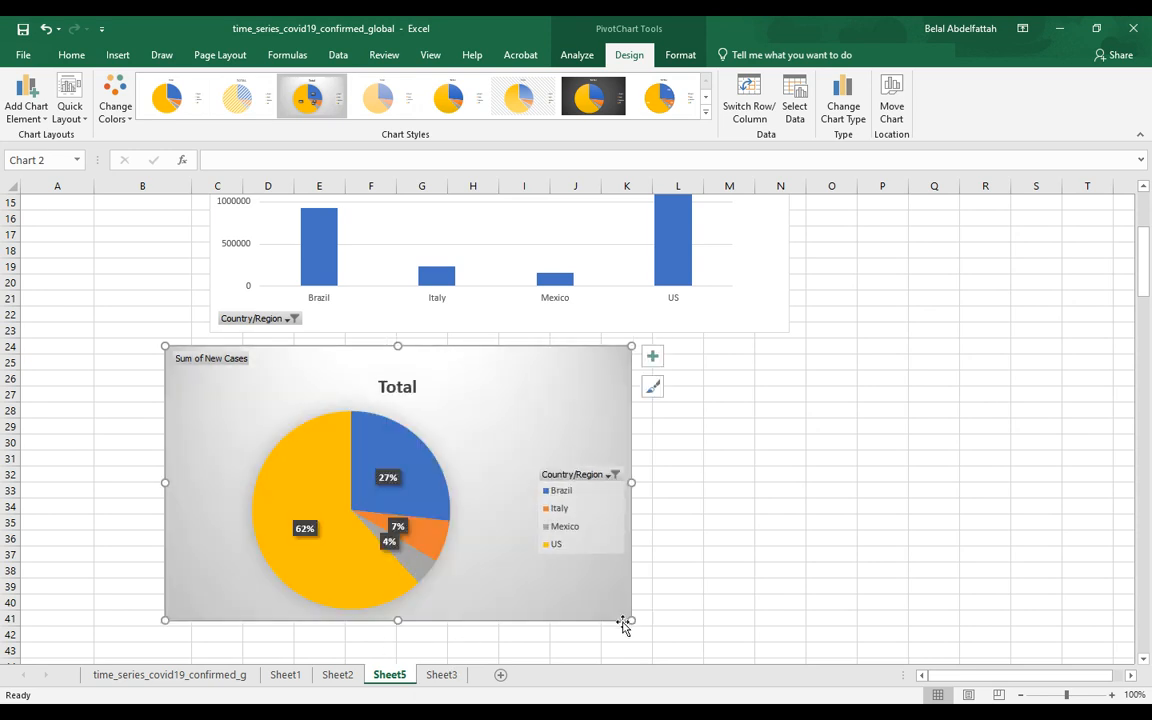
pyautogui.click(308, 529)
pyautogui.moveTo(531, 349); pyautogui.dragTo(585, 351)
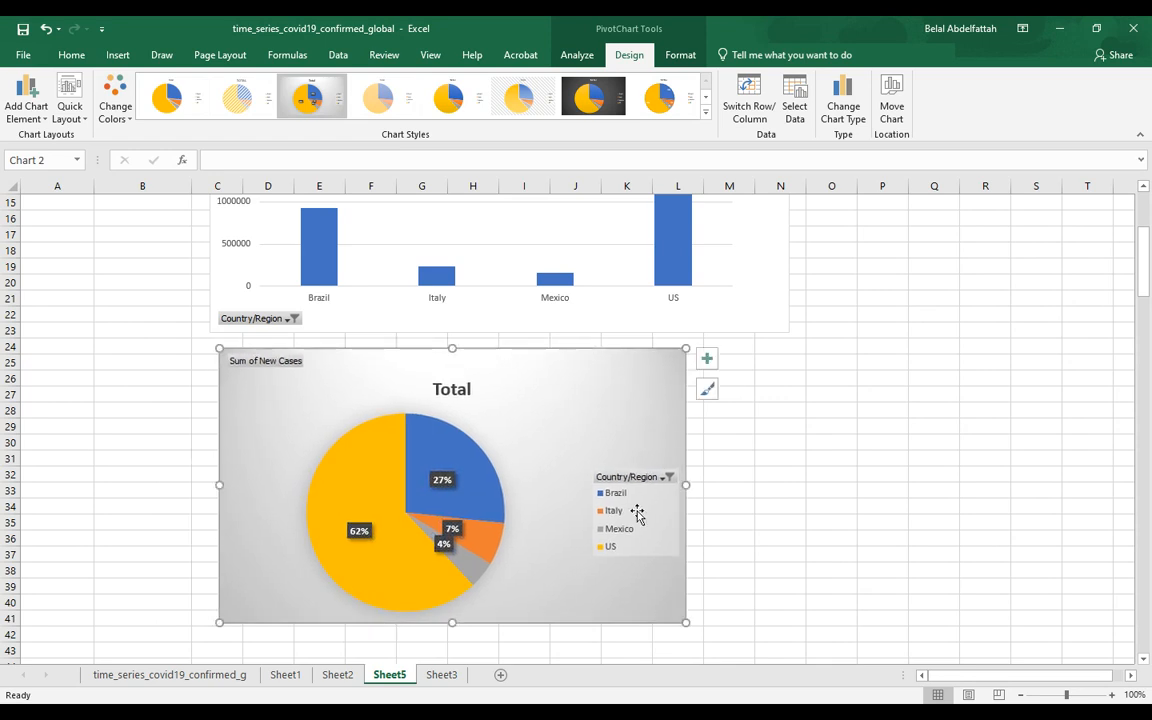
# Step: Change the pie chart's Country/Region filter to show only Afghanistan, Japan and New Zealand
pyautogui.click(644, 481)
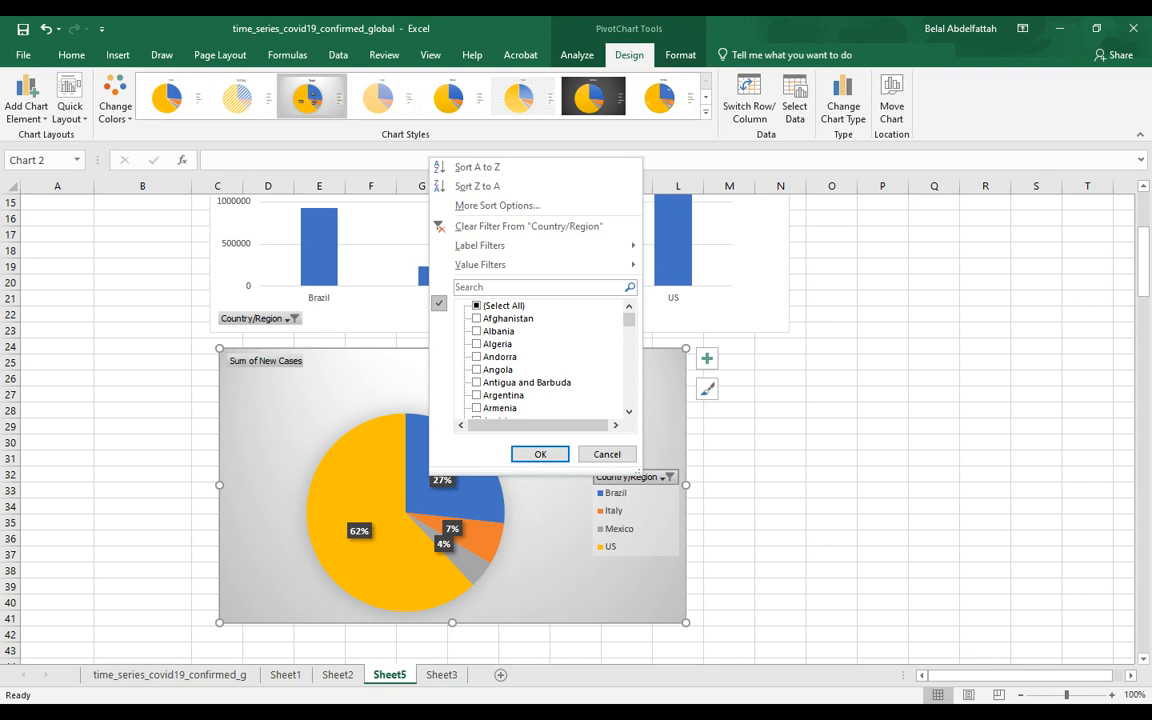
pyautogui.click(477, 306)
pyautogui.click(477, 306)
pyautogui.click(477, 319)
pyautogui.scroll(-2, 545, 360)
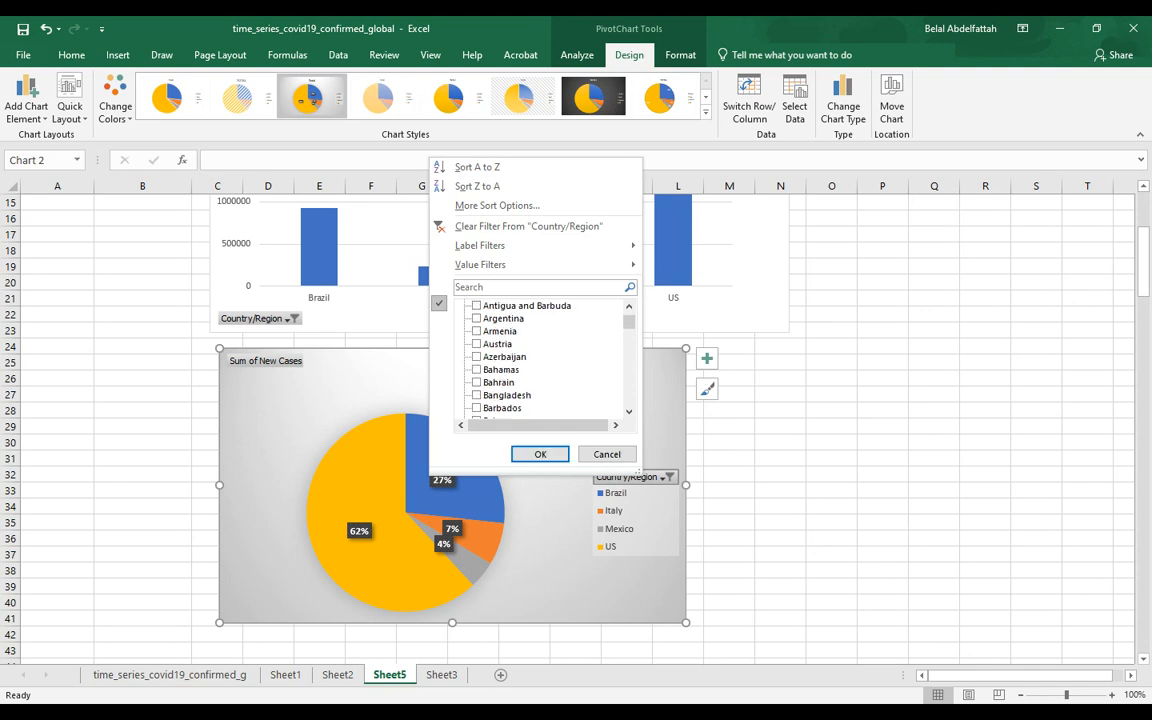
pyautogui.scroll(-2, 545, 360)
pyautogui.scroll(-20, 545, 360)
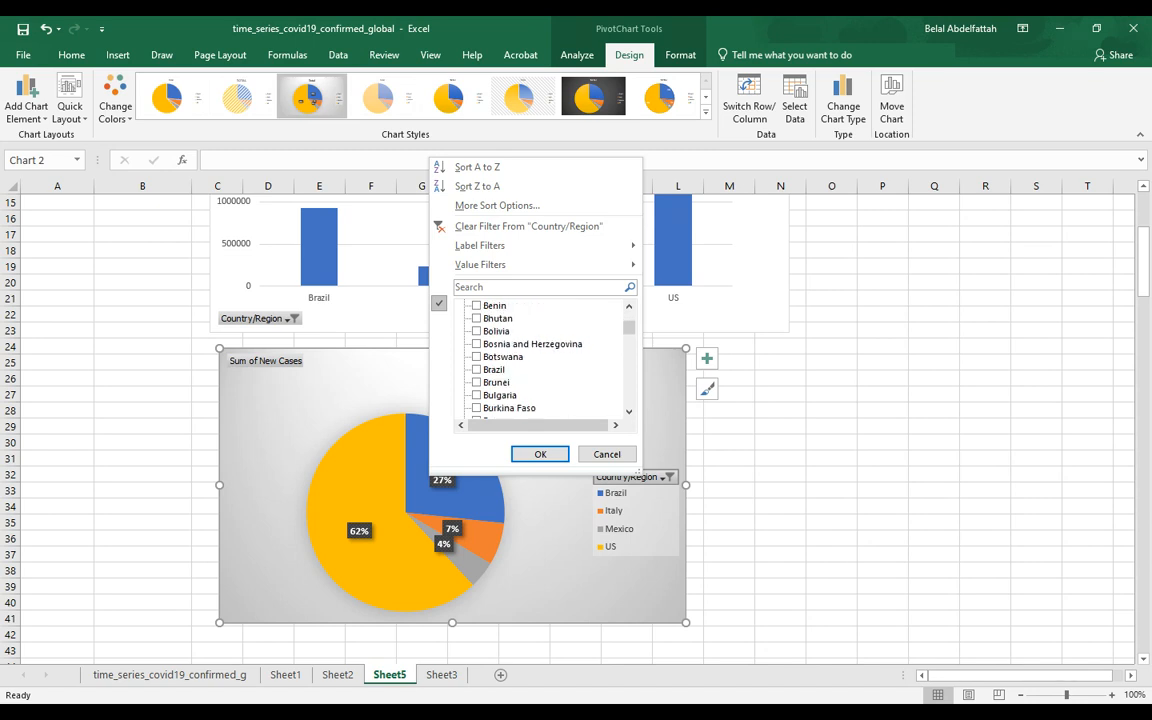
pyautogui.click(477, 357)
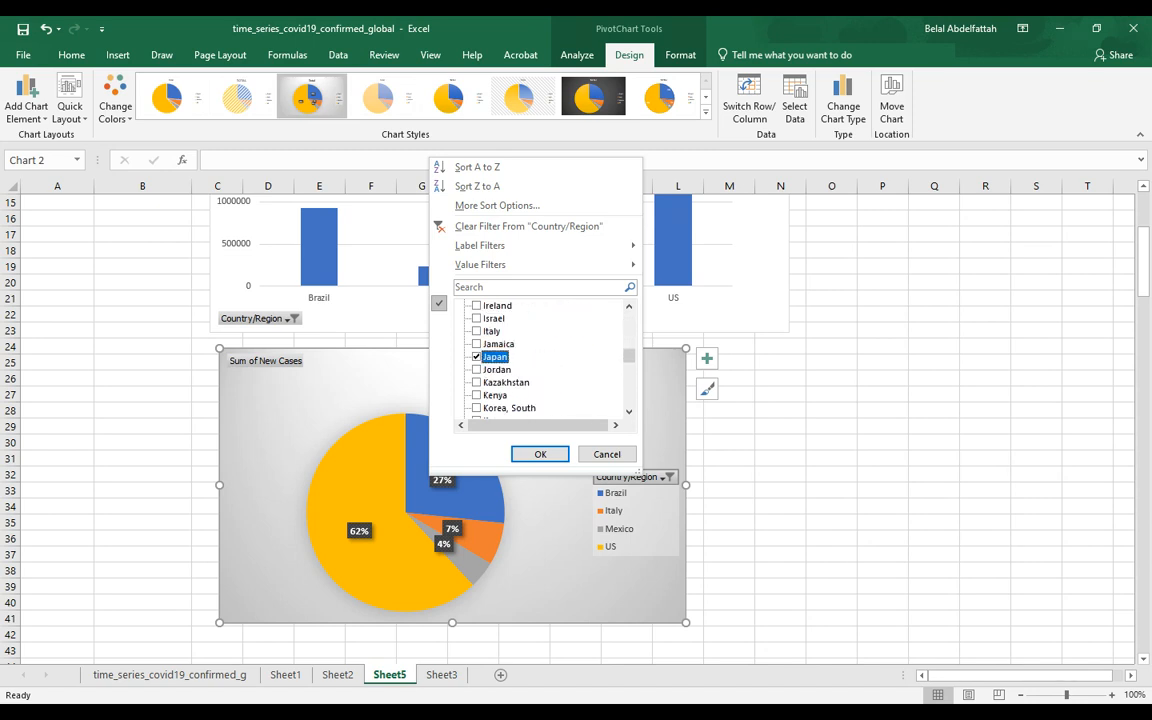
pyautogui.scroll(-7, 545, 360)
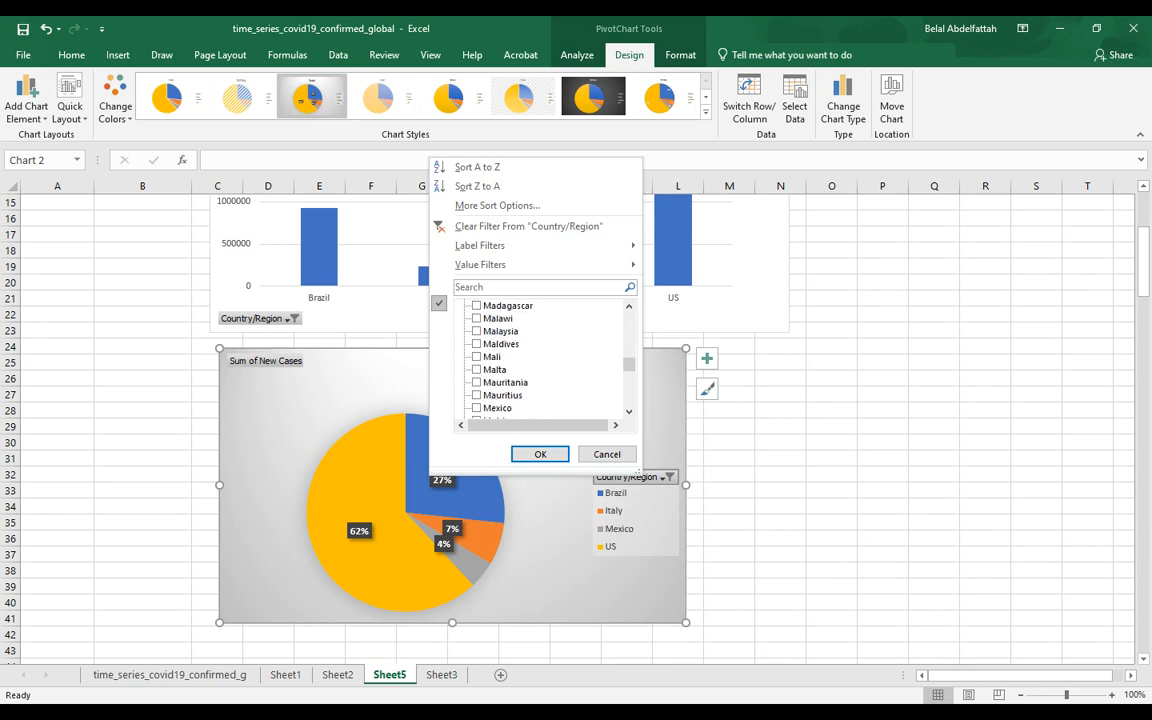
pyautogui.scroll(-4, 545, 360)
pyautogui.click(477, 395)
pyautogui.click(540, 454)
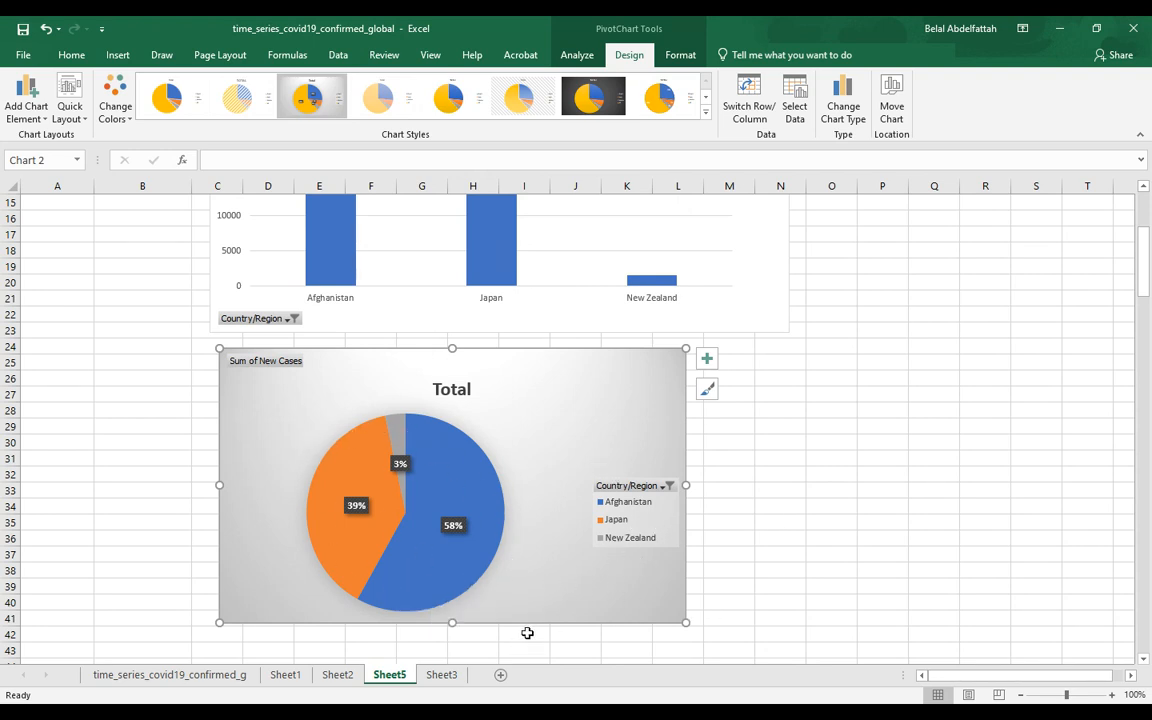
# Step: Compare the PivotTable, column chart and pie chart to check that all follow the new country filter, then deselect the chart
pyautogui.scroll(5, 669, 532)
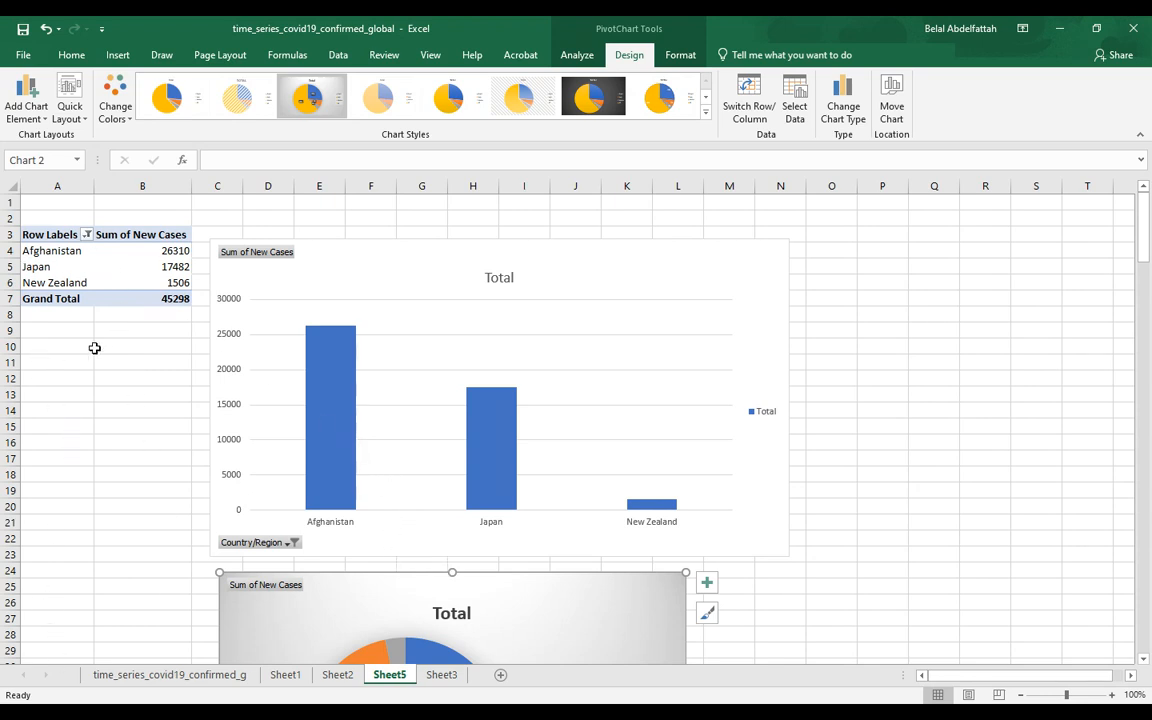
pyautogui.scroll(-2, 710, 368)
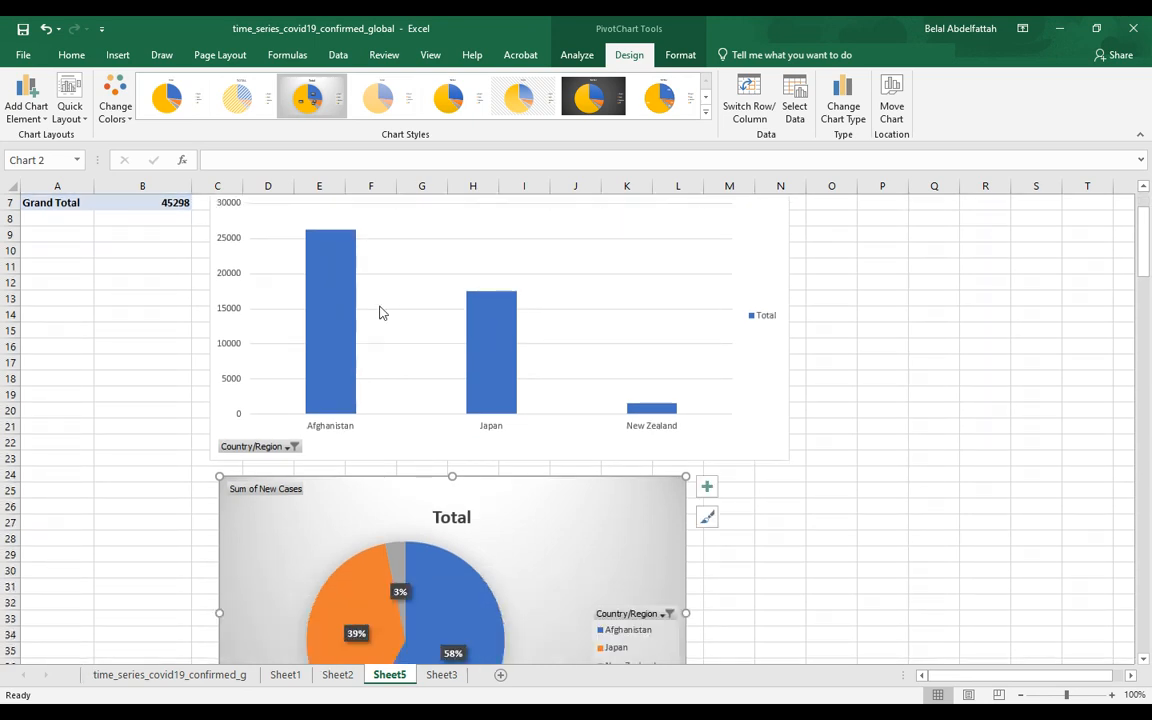
pyautogui.scroll(-4, 496, 550)
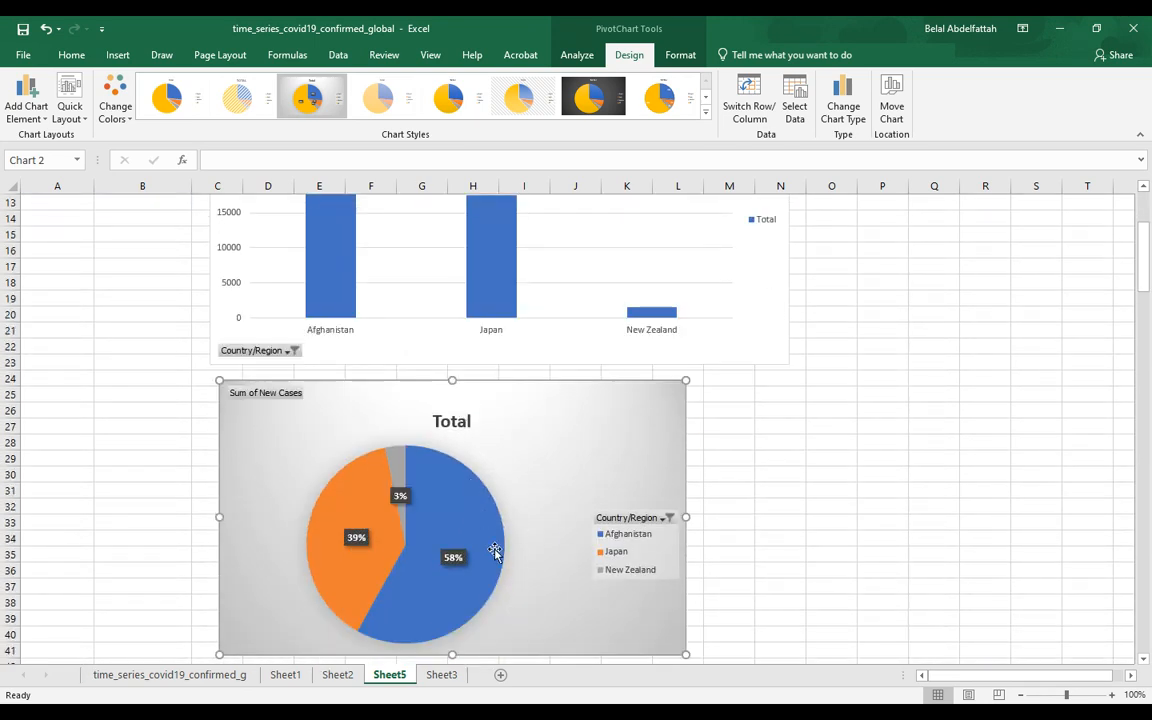
pyautogui.scroll(6, 509, 545)
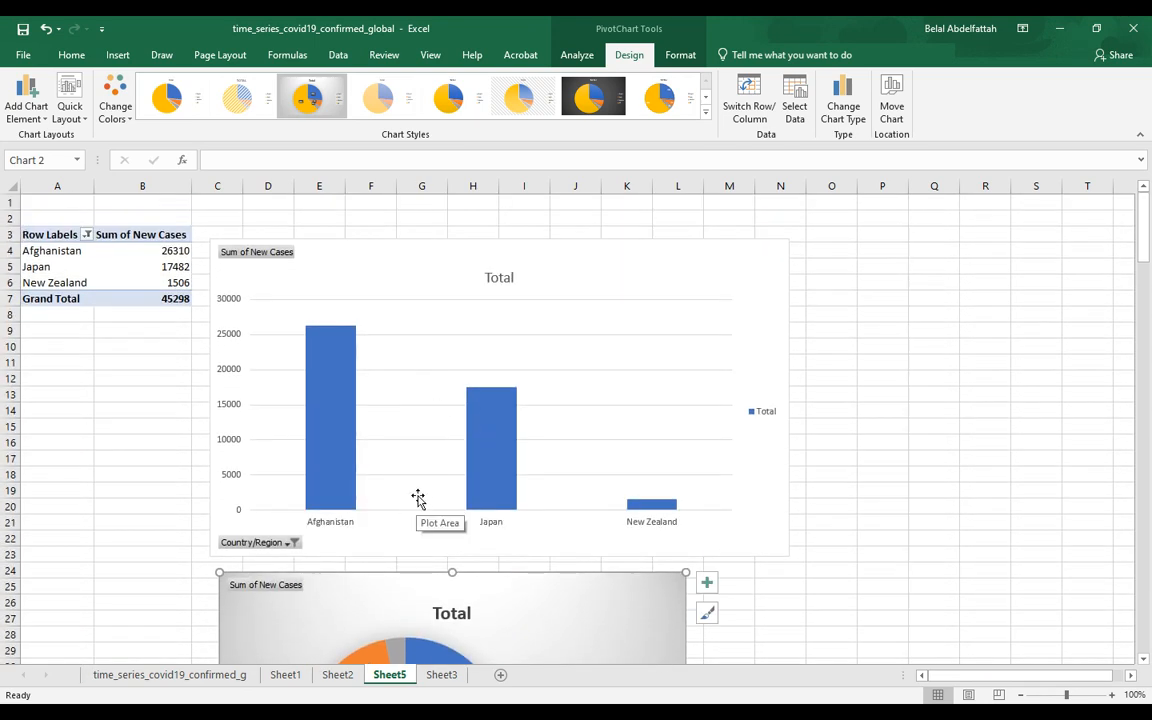
pyautogui.scroll(-1, 427, 470)
pyautogui.scroll(1, 441, 451)
pyautogui.scroll(1, 441, 451)
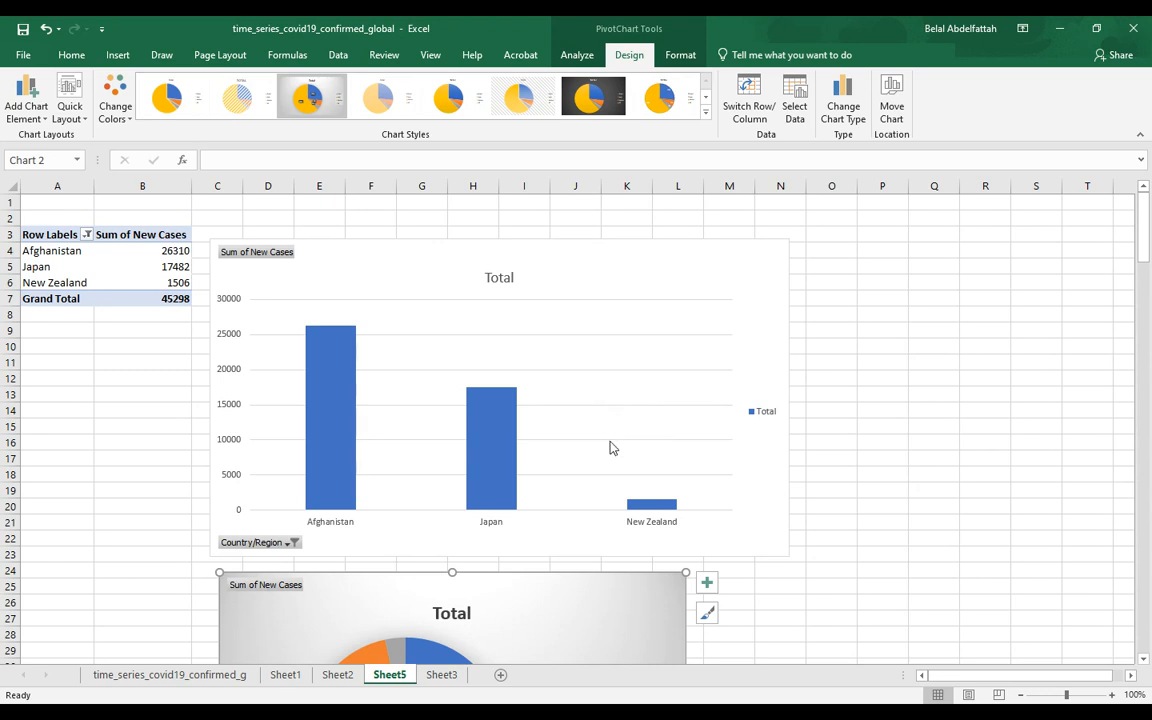
pyautogui.press('Escape')
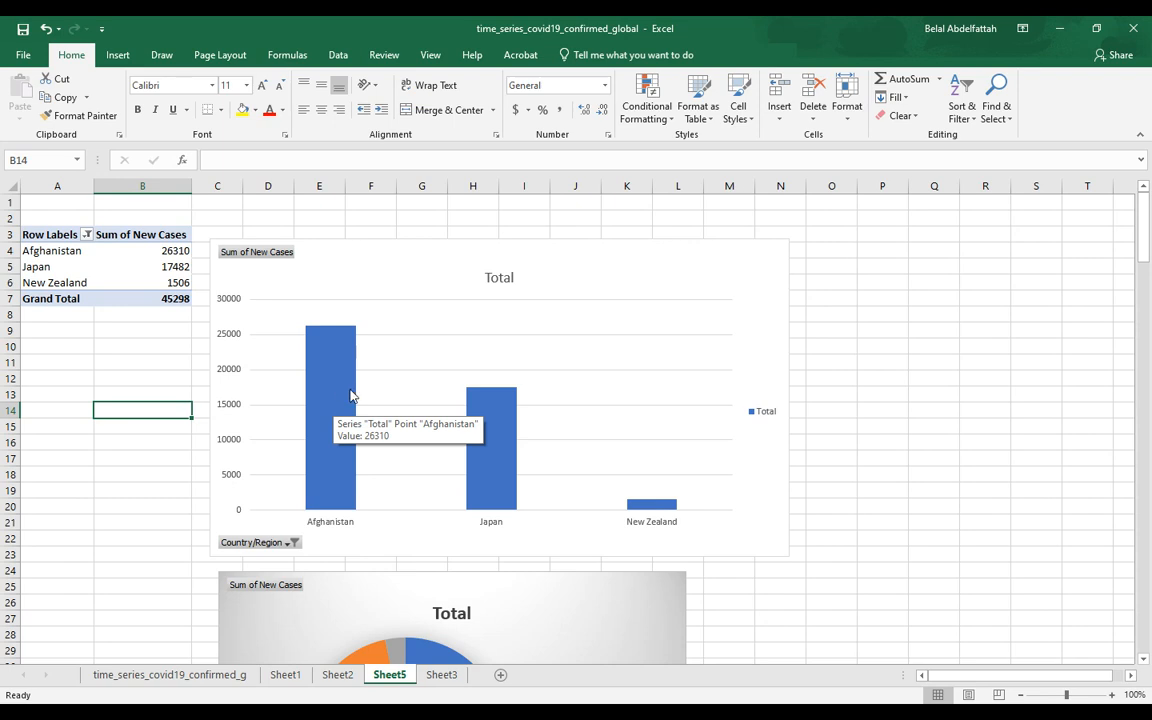
# Step: Insert another Clustered Column PivotChart from the existing PivotTable and place it to the right of the first column chart
pyautogui.click(125, 266)
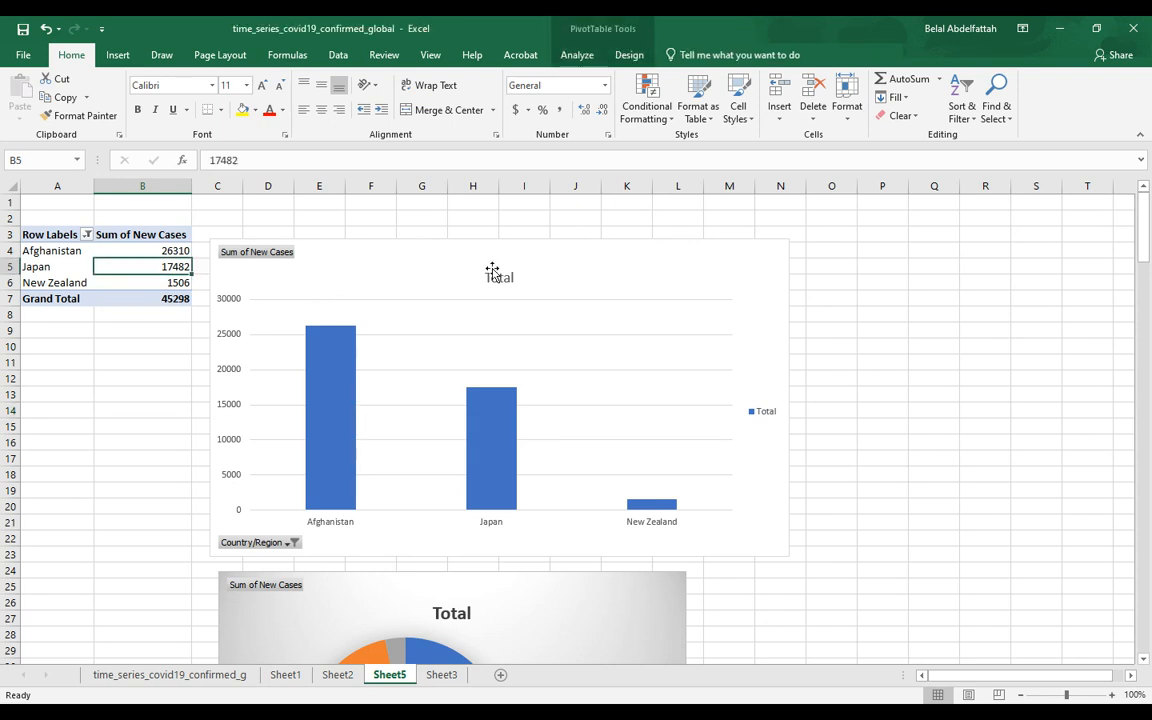
pyautogui.click(560, 255)
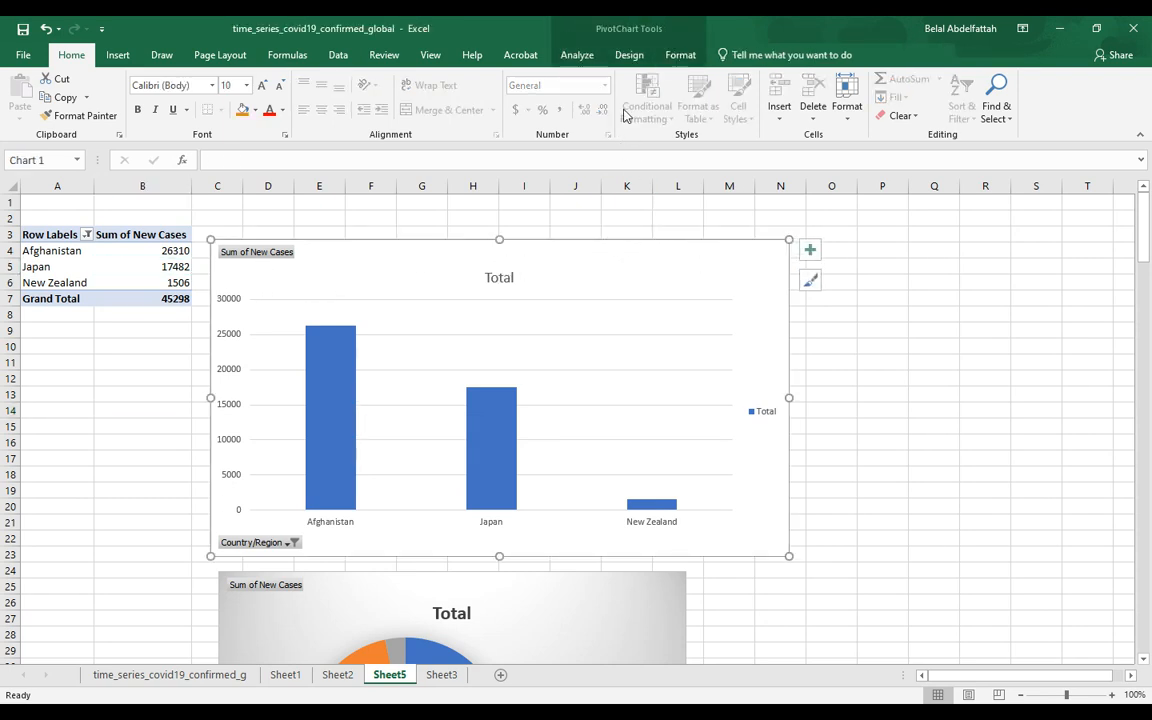
pyautogui.click(130, 264)
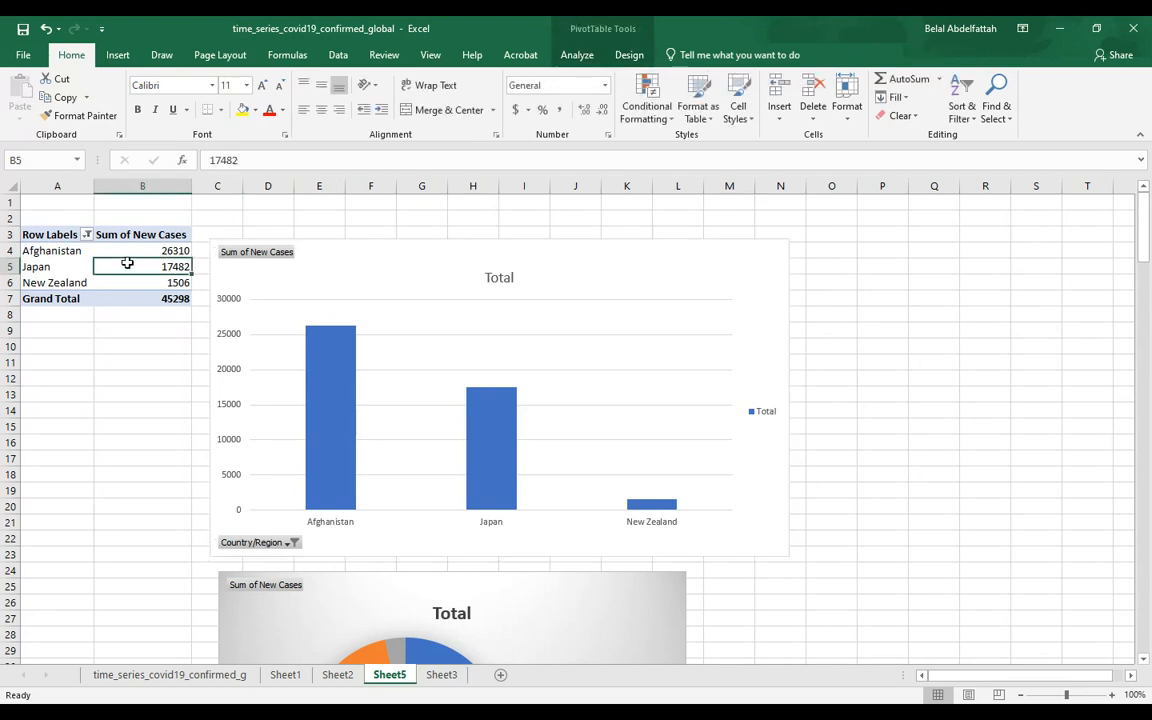
pyautogui.click(578, 56)
pyautogui.click(626, 55)
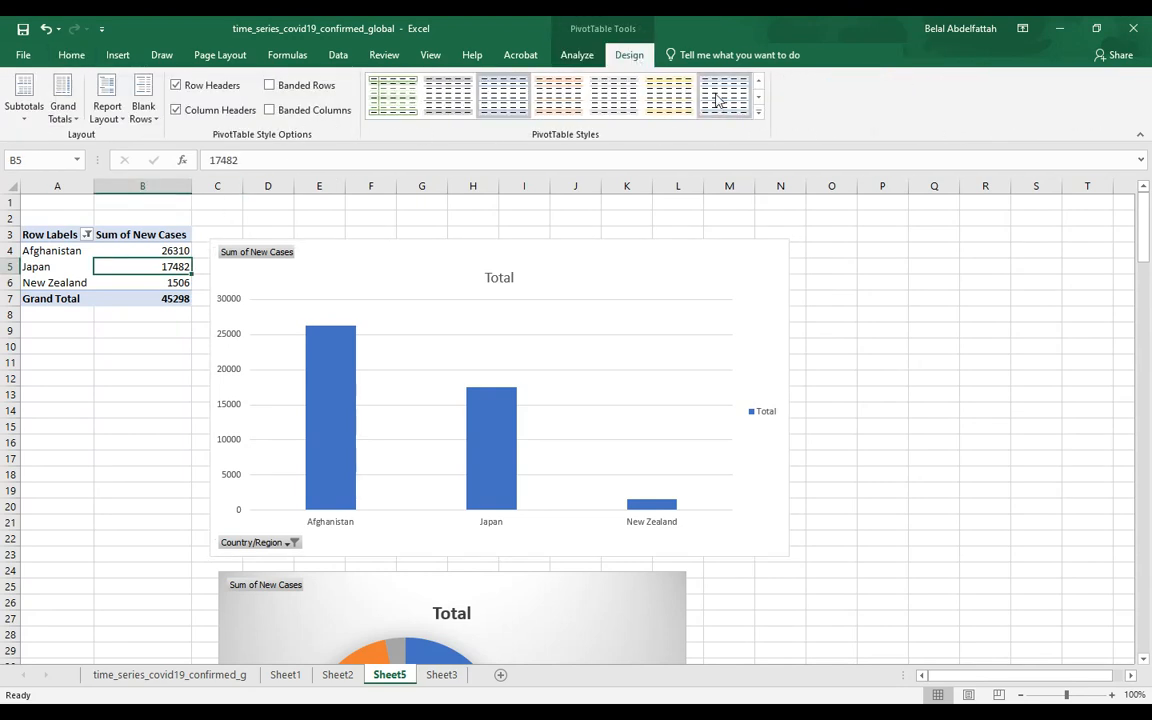
pyautogui.click(574, 56)
pyautogui.click(898, 98)
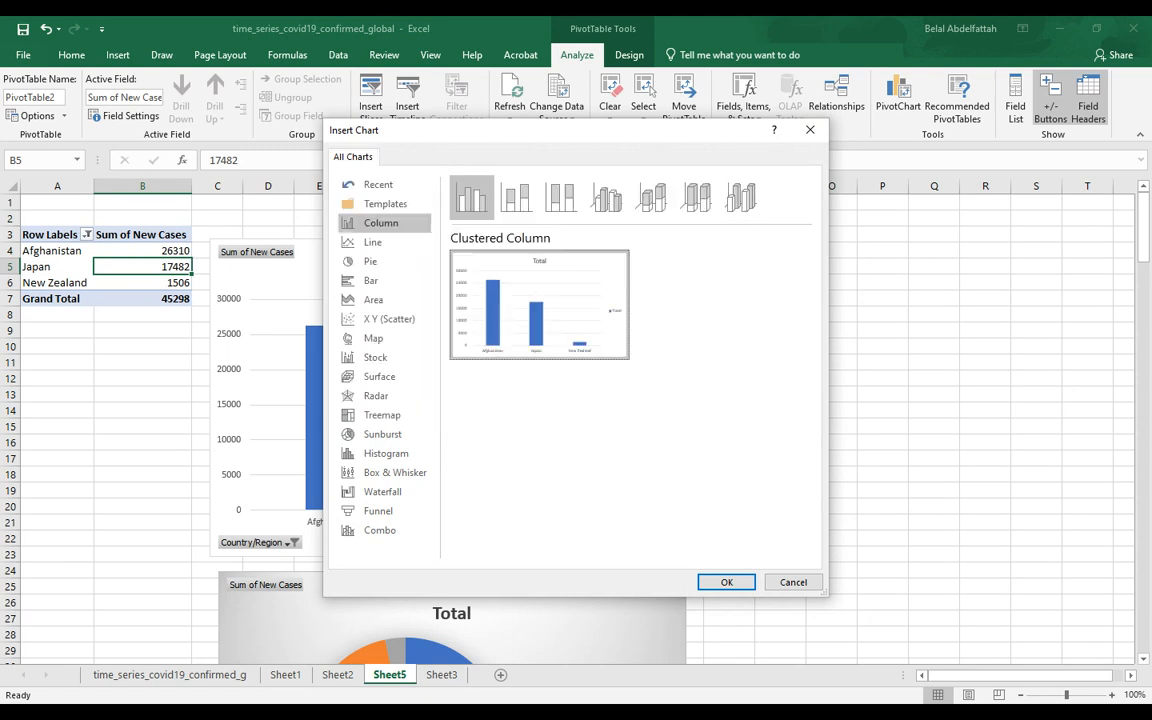
pyautogui.click(726, 582)
pyautogui.moveTo(676, 342); pyautogui.dragTo(1000, 311)
# Step: Filter Country/Region through the newest column chart to Afghanistan, Albania, Algeria and Andorra, and delete that extra chart
pyautogui.click(803, 503)
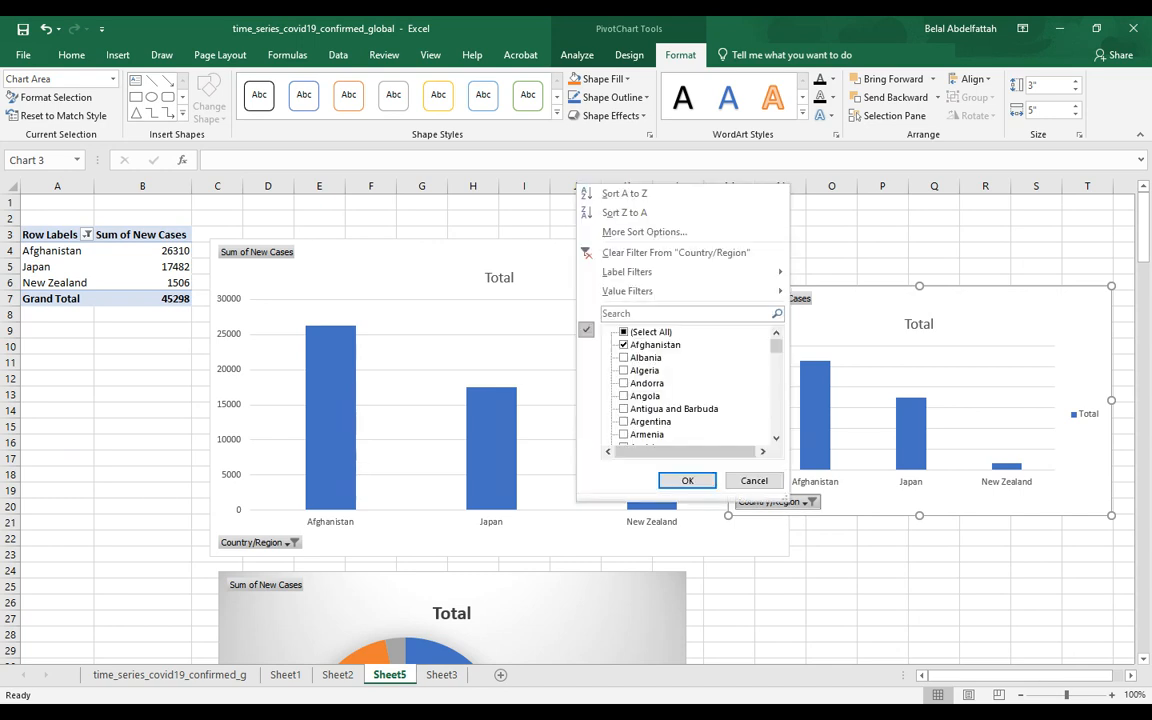
pyautogui.scroll(-6, 690, 385)
pyautogui.scroll(6, 690, 385)
pyautogui.click(624, 332)
pyautogui.click(624, 332)
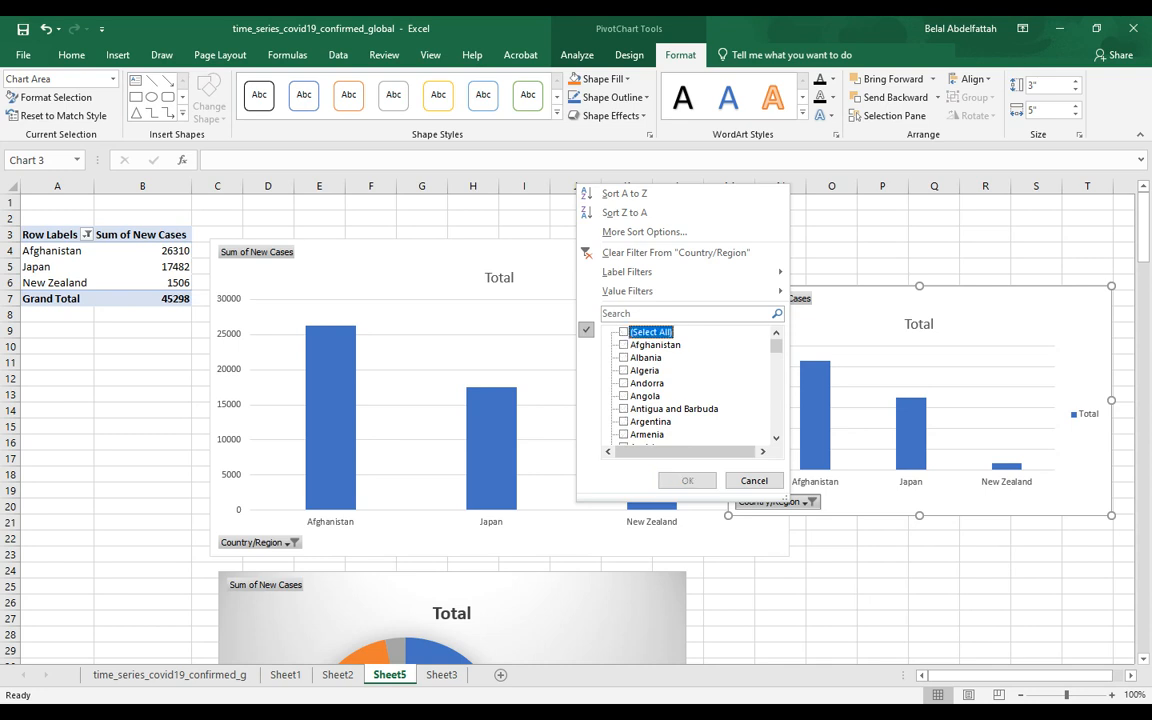
pyautogui.click(624, 345)
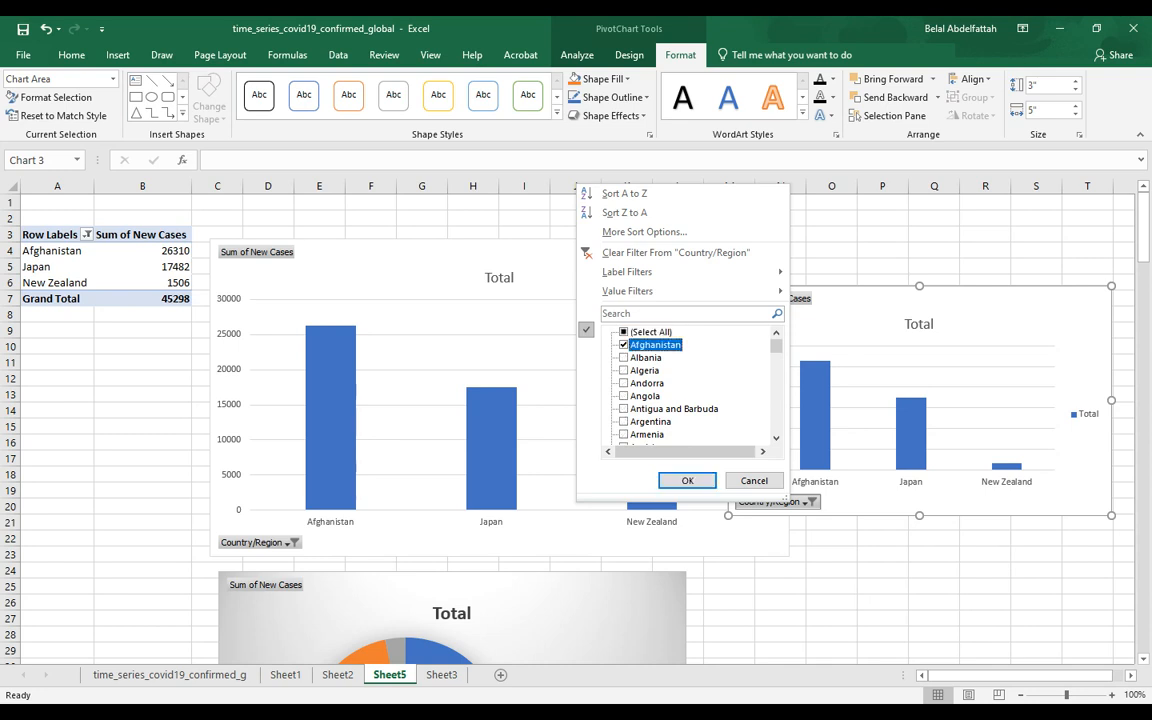
pyautogui.click(624, 358)
pyautogui.click(624, 371)
pyautogui.click(624, 383)
pyautogui.click(680, 482)
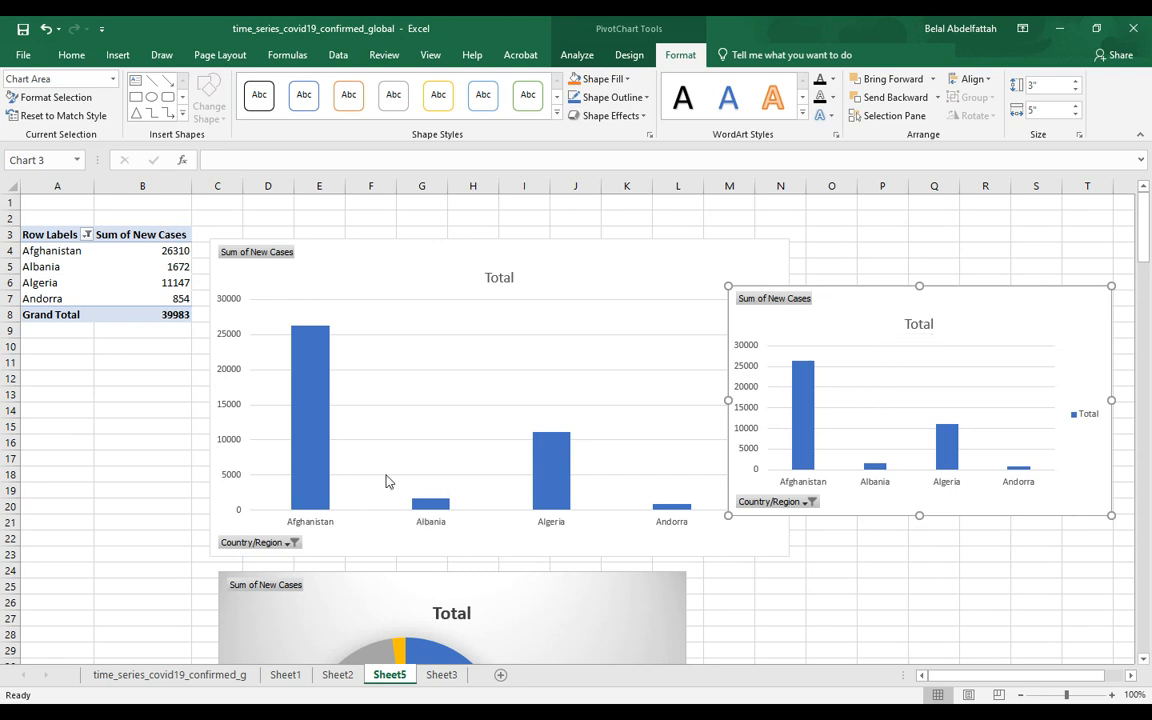
pyautogui.press('Delete')
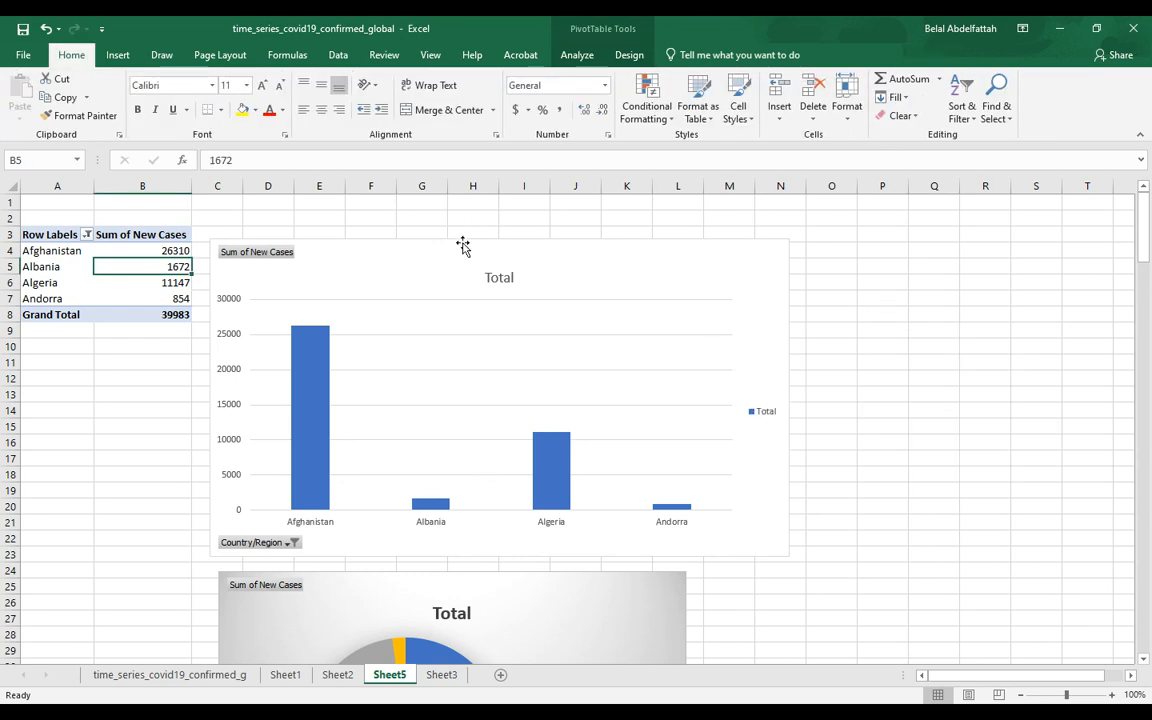
pyautogui.click(337, 675)
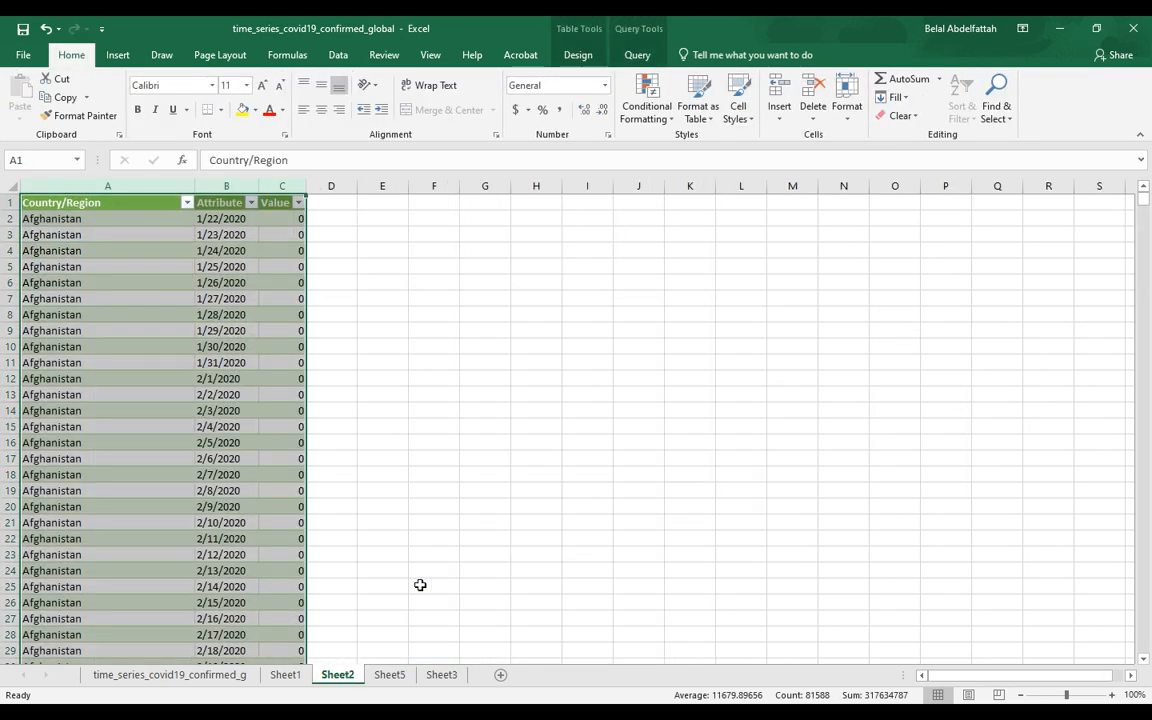
pyautogui.click(441, 675)
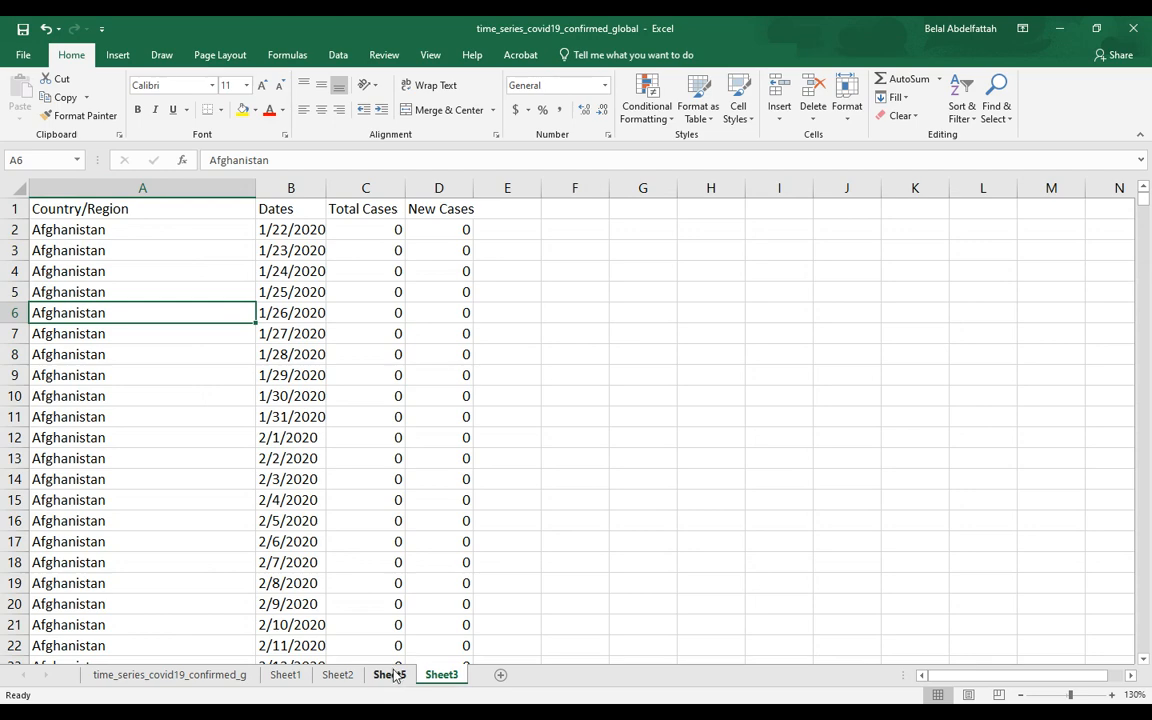
pyautogui.click(176, 248)
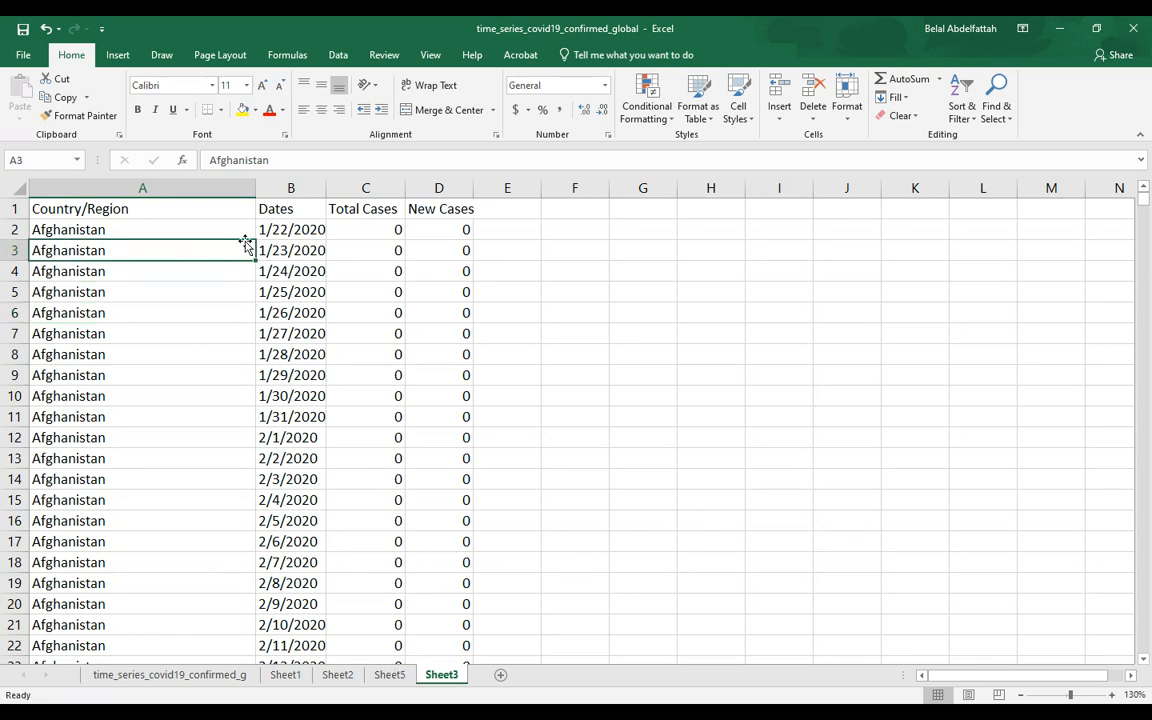
pyautogui.click(117, 55)
pyautogui.click(26, 95)
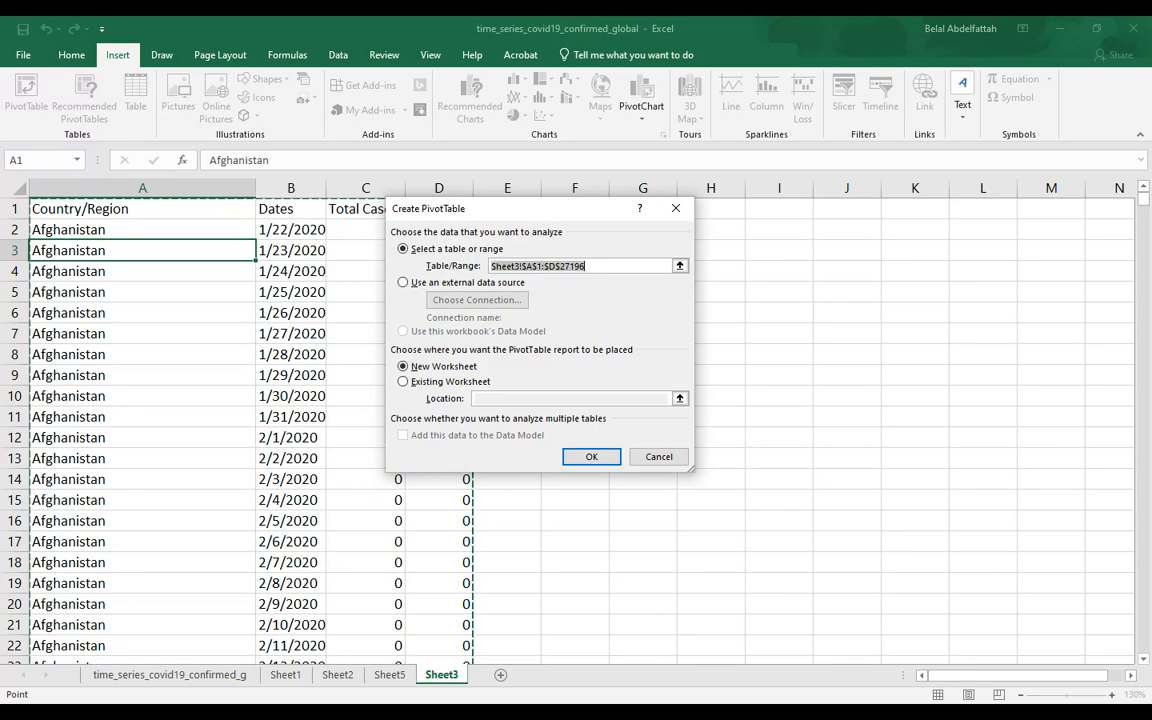
pyautogui.press('Escape')
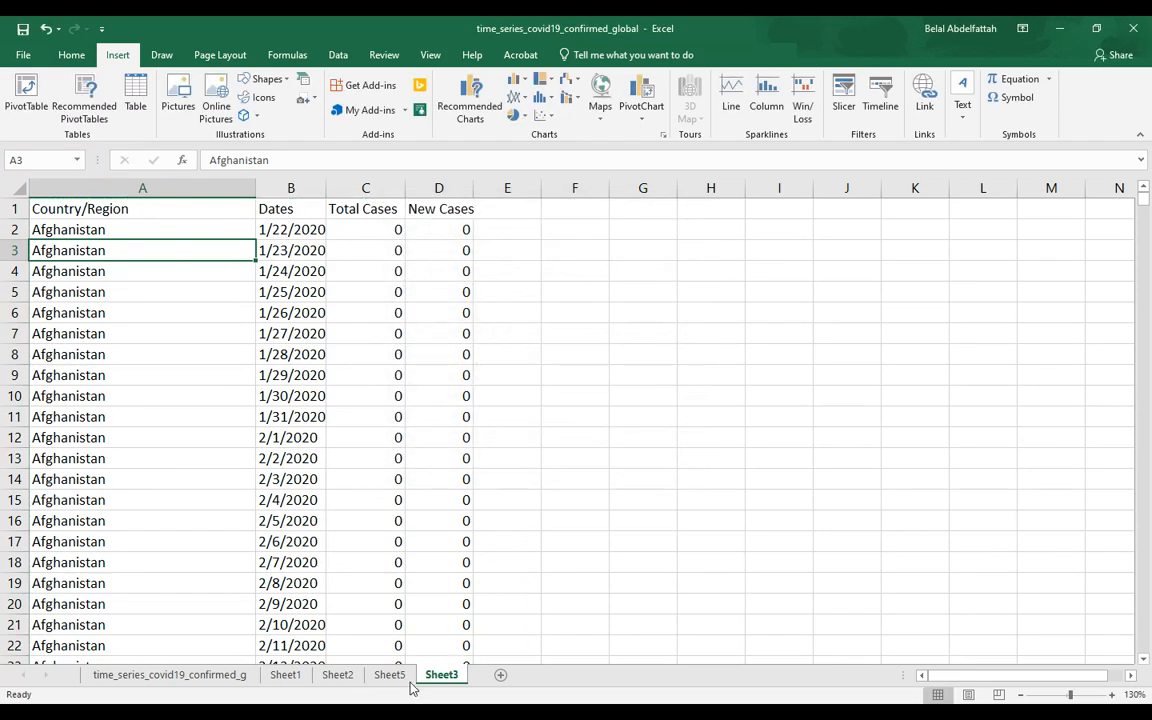
pyautogui.click(392, 678)
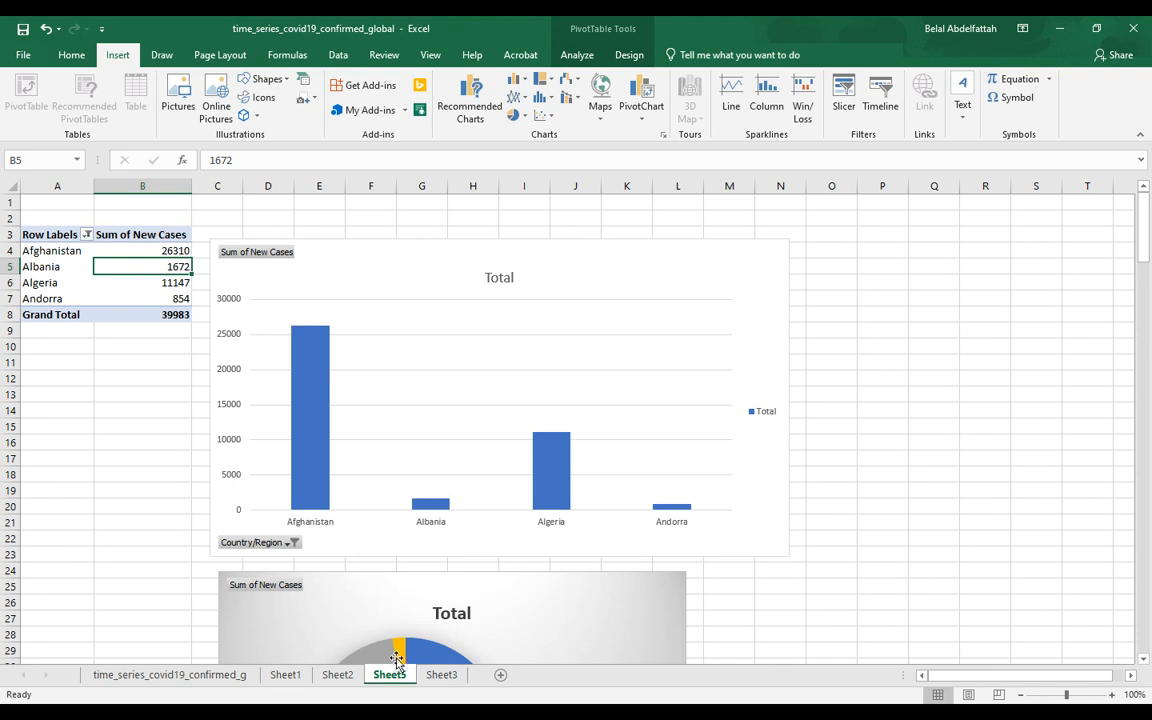
# Step: Create a second PivotTable from Sheet3 range $A$1:$D$27196 on the existing worksheet at Sheet5!$A$14
pyautogui.click(438, 675)
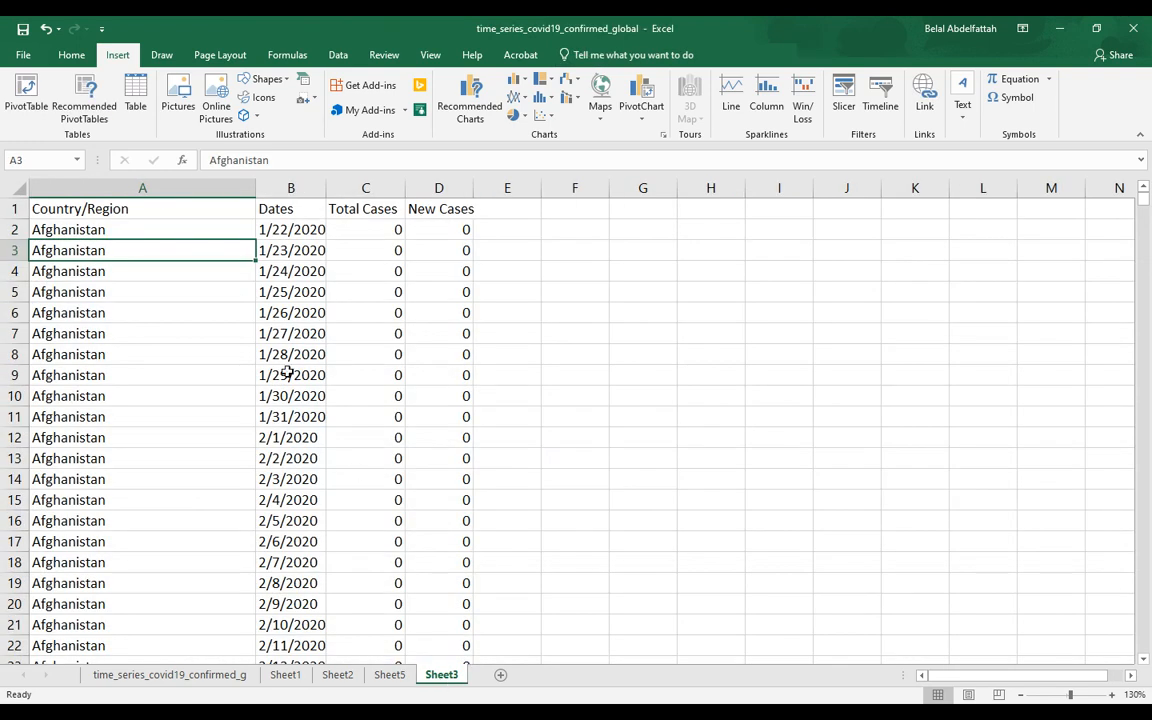
pyautogui.click(24, 88)
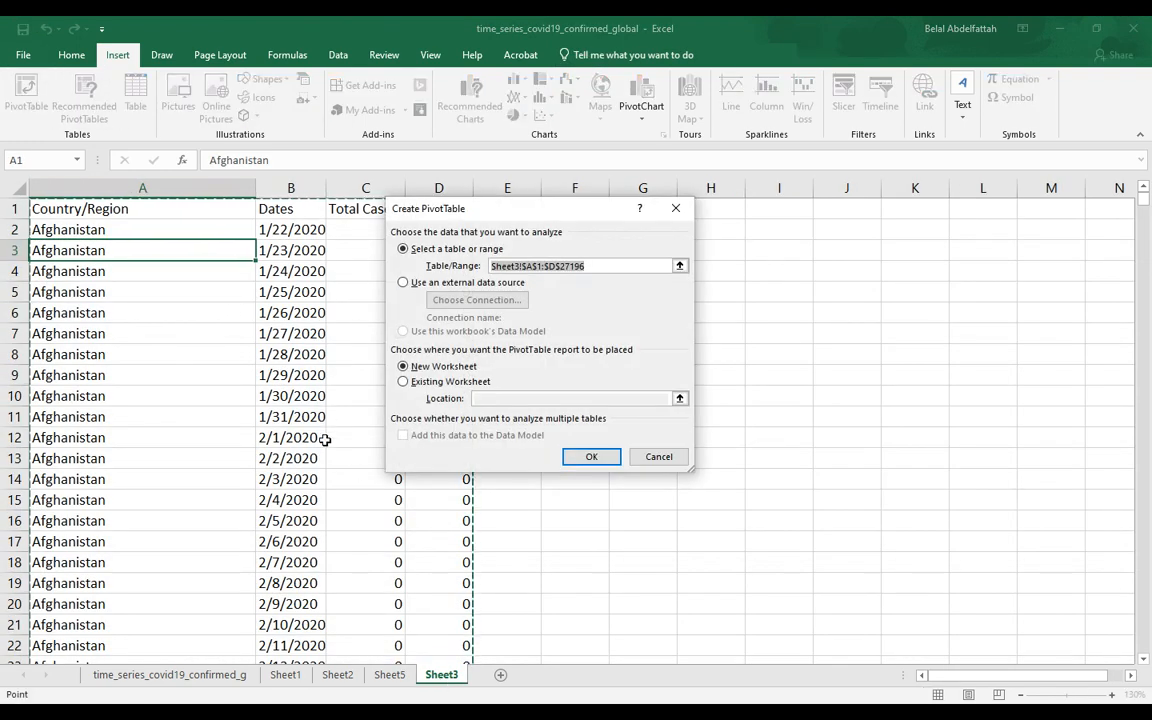
pyautogui.click(404, 382)
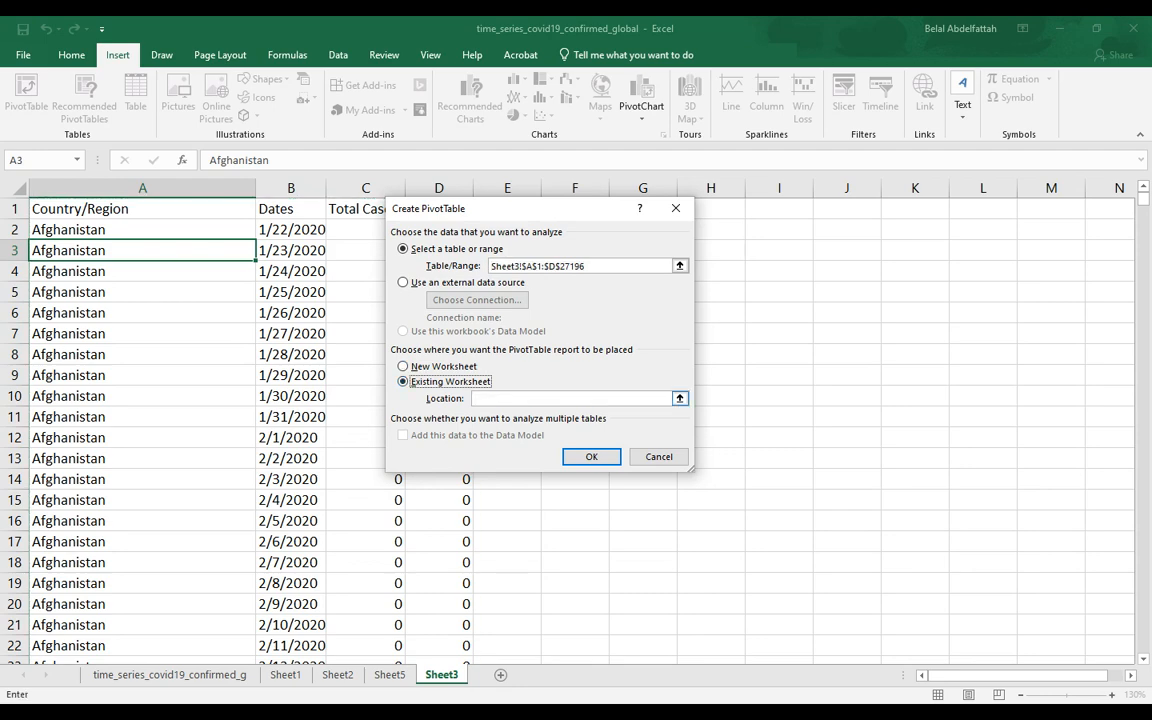
pyautogui.click(679, 398)
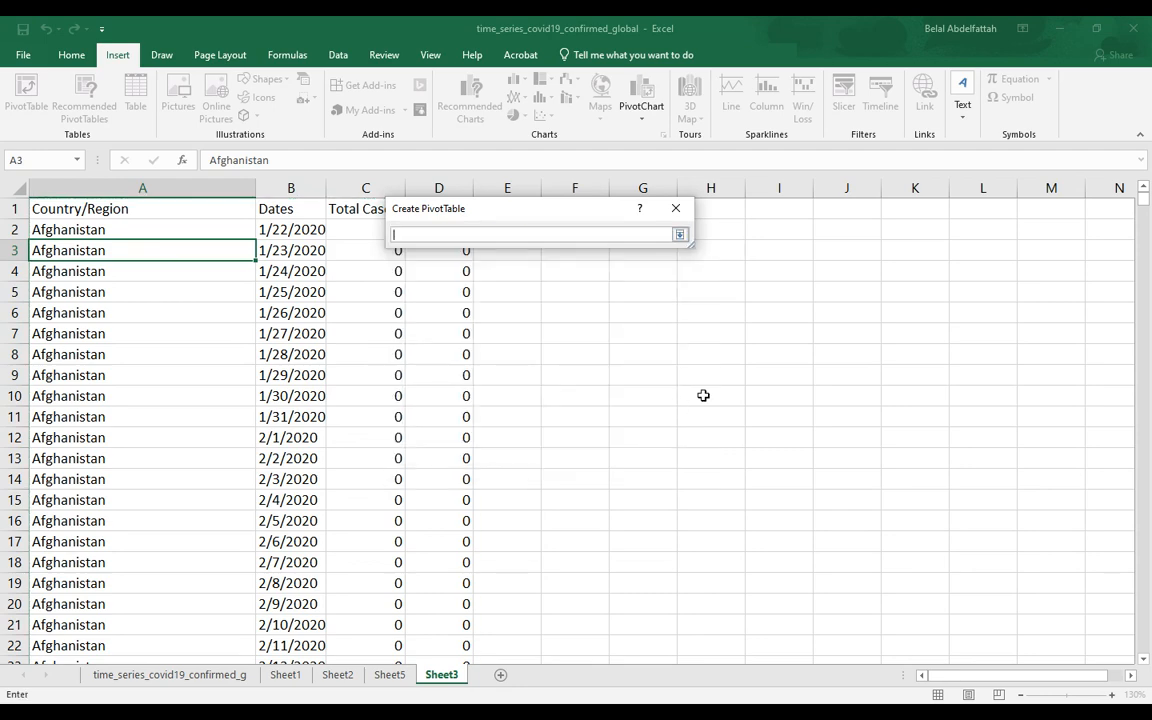
pyautogui.click(395, 674)
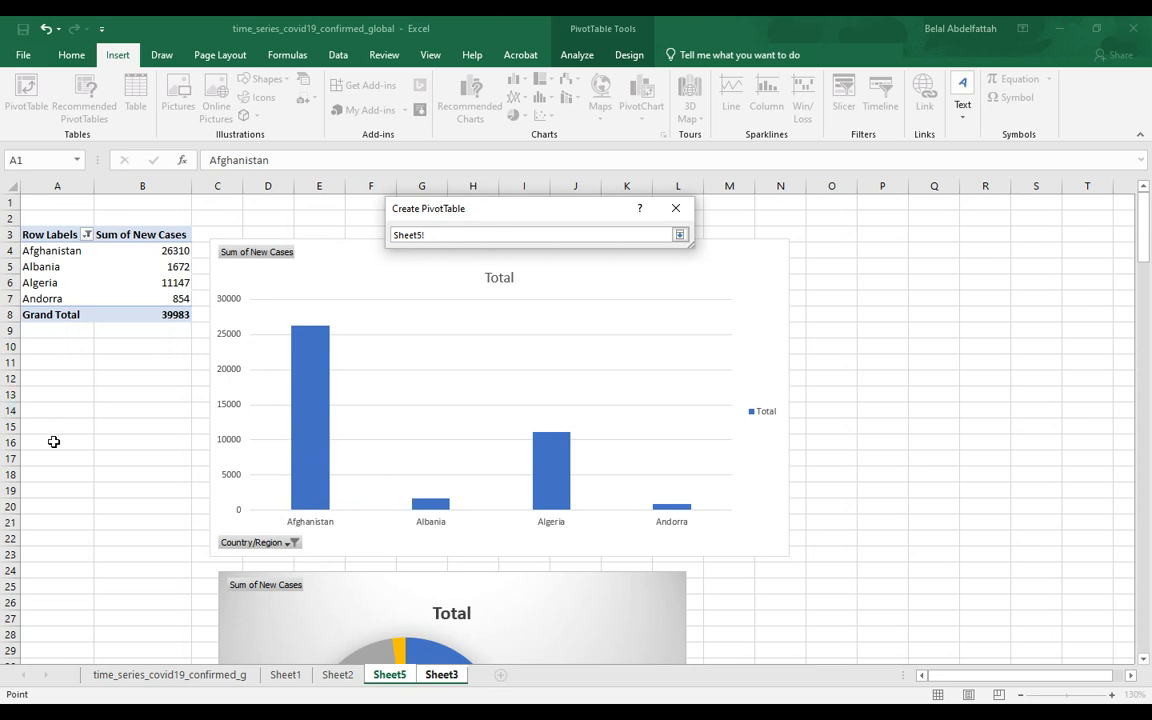
pyautogui.click(43, 414)
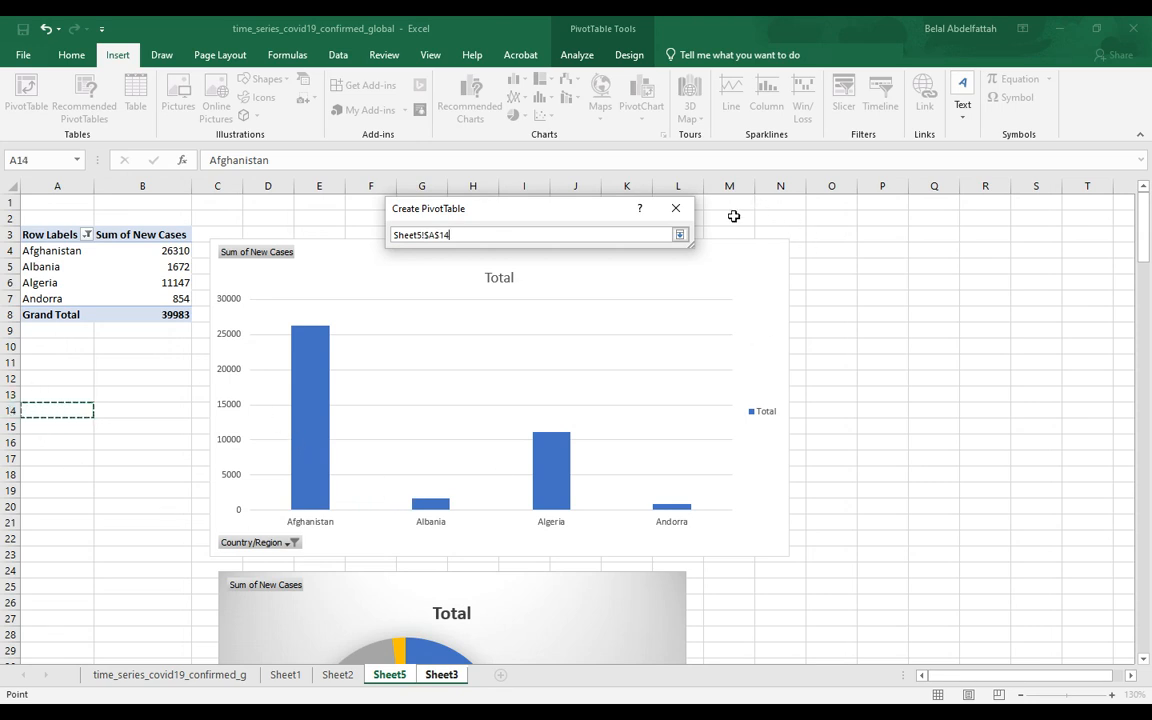
pyautogui.press('Return')
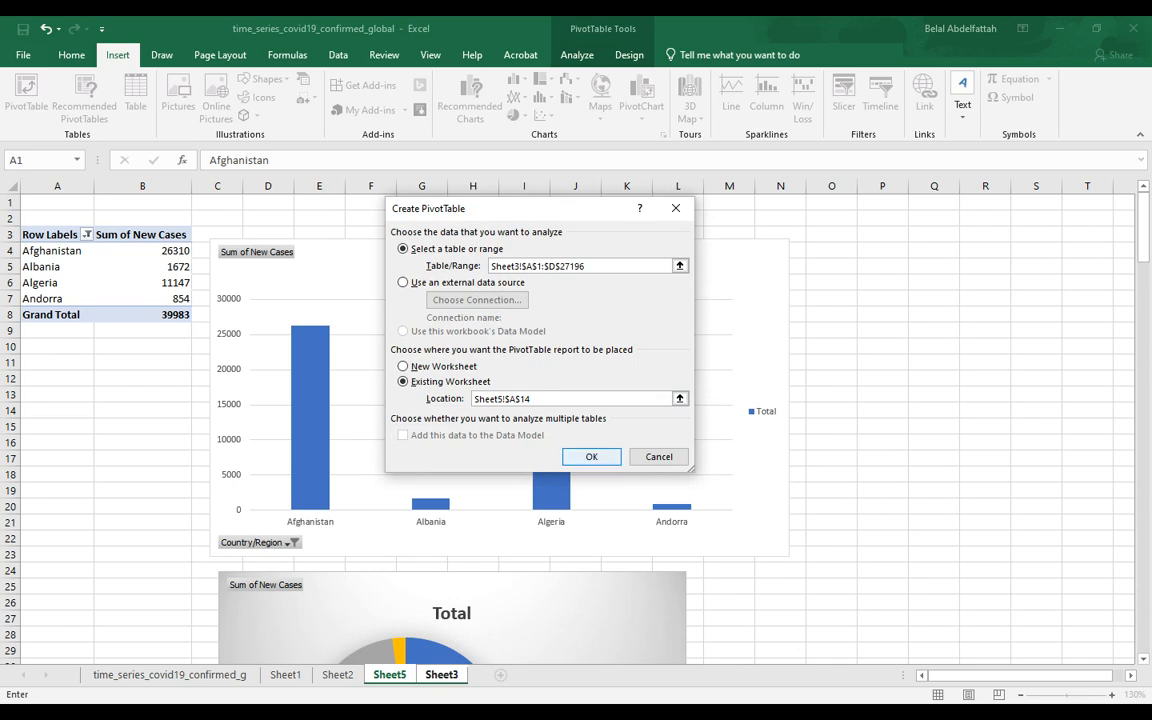
pyautogui.press('Return')
# Step: Move the column and pie charts to the right to make room for the new PivotTable
pyautogui.moveTo(548, 290); pyautogui.dragTo(674, 263)
pyautogui.moveTo(706, 579); pyautogui.dragTo(725, 577)
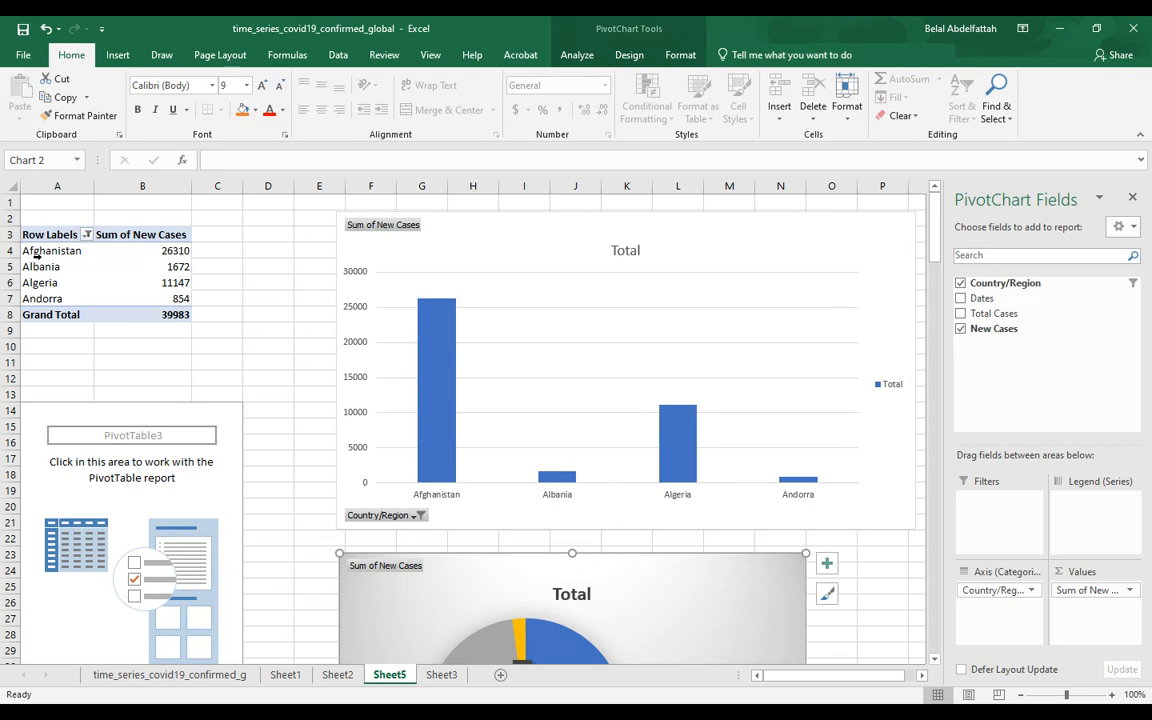
pyautogui.scroll(-3, 158, 258)
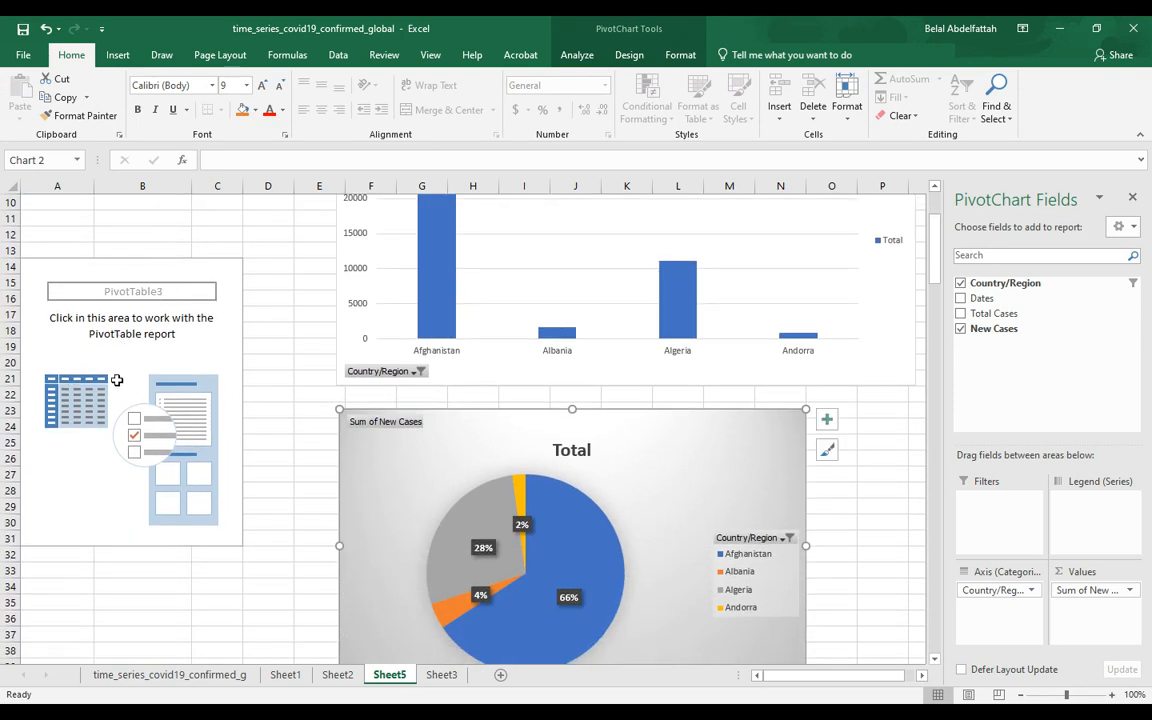
# Step: Build the second PivotTable with Country/Region as rows and the sum of New Cases as values
pyautogui.click(163, 322)
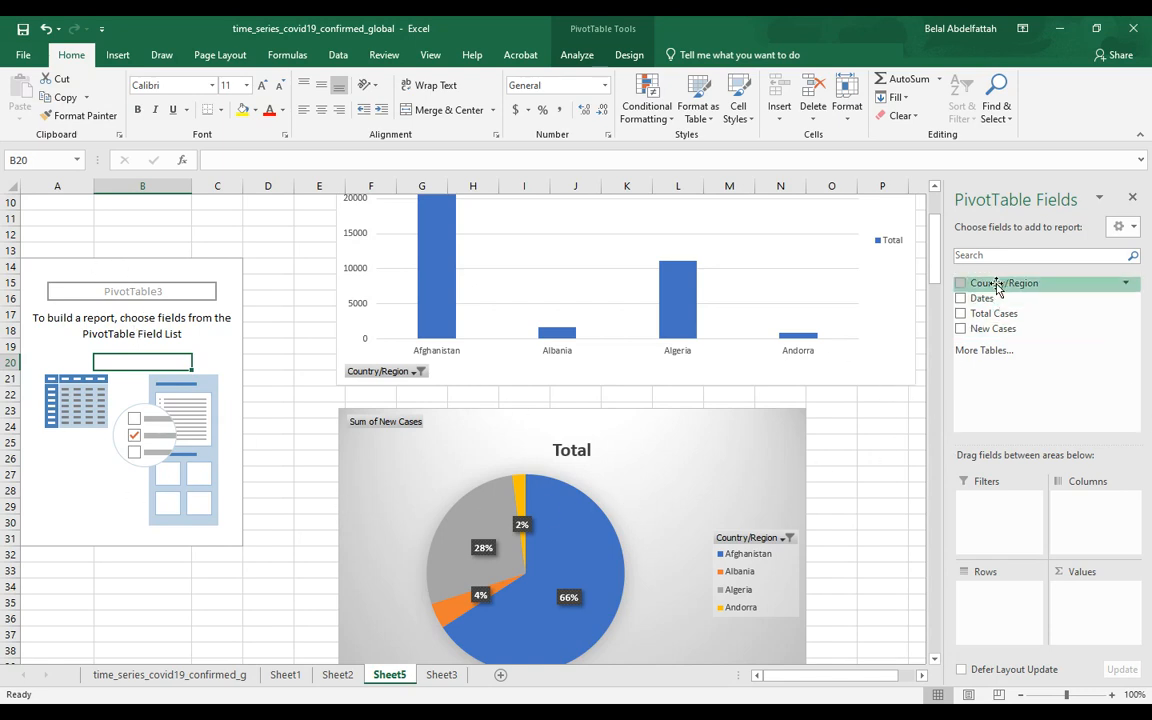
pyautogui.moveTo(1031, 285); pyautogui.dragTo(1025, 595)
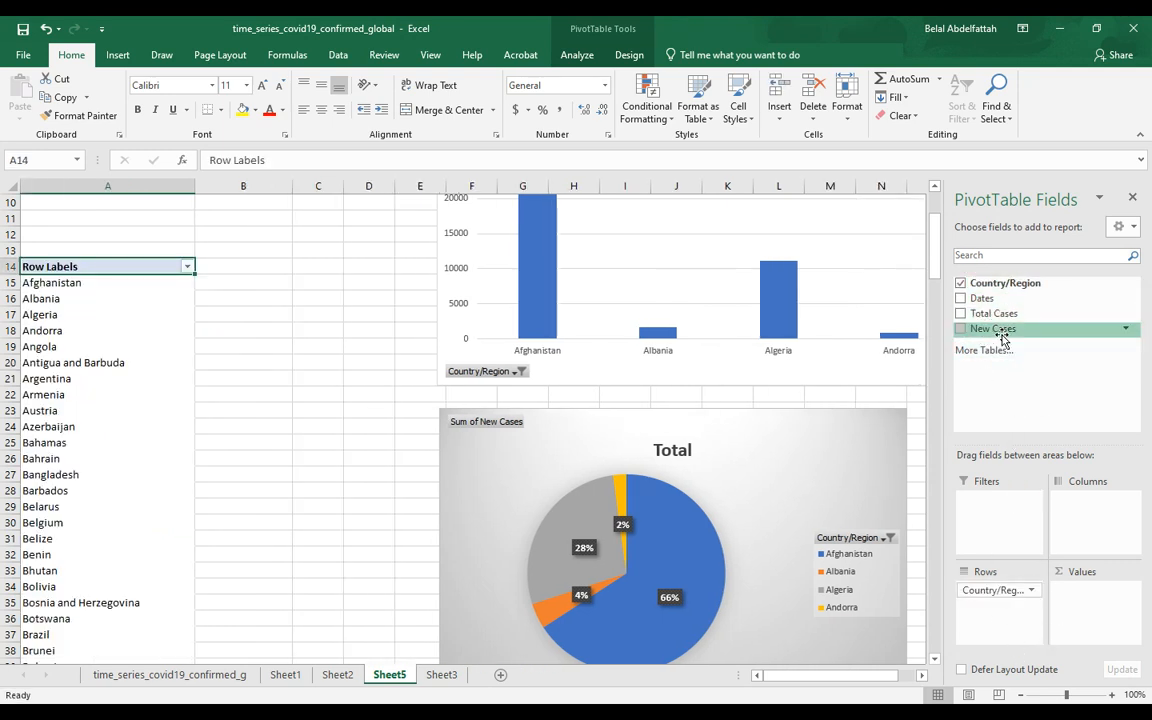
pyautogui.moveTo(1003, 337); pyautogui.dragTo(1092, 567)
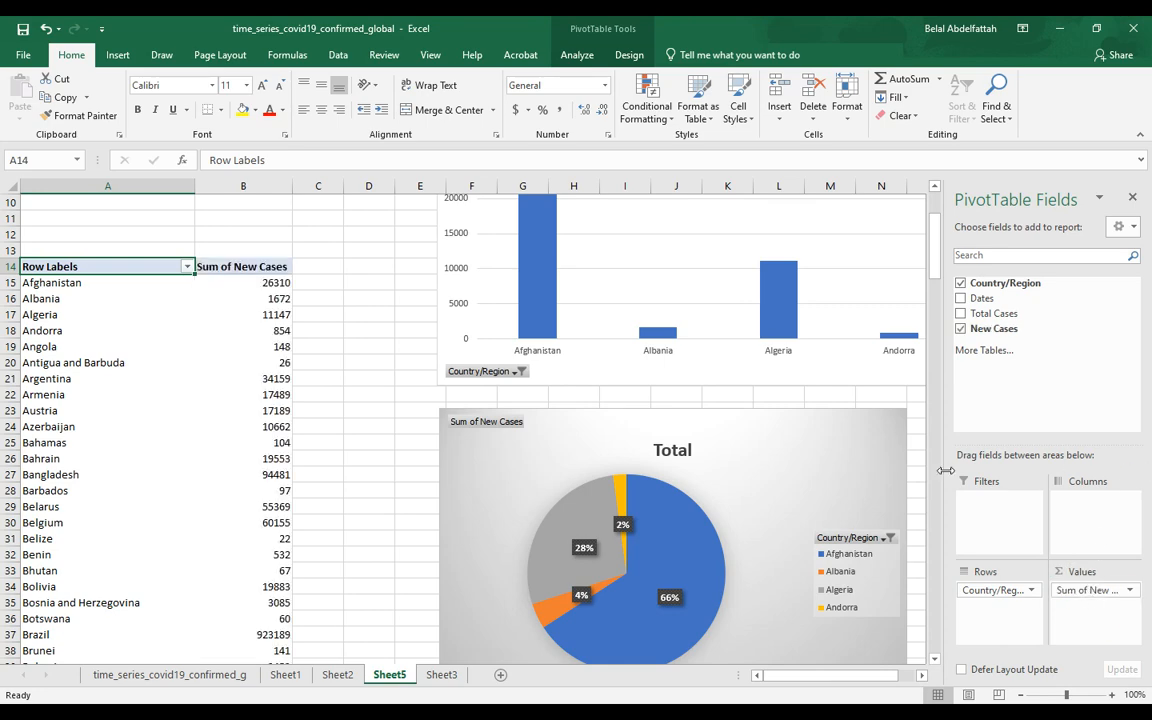
pyautogui.scroll(-4, 304, 426)
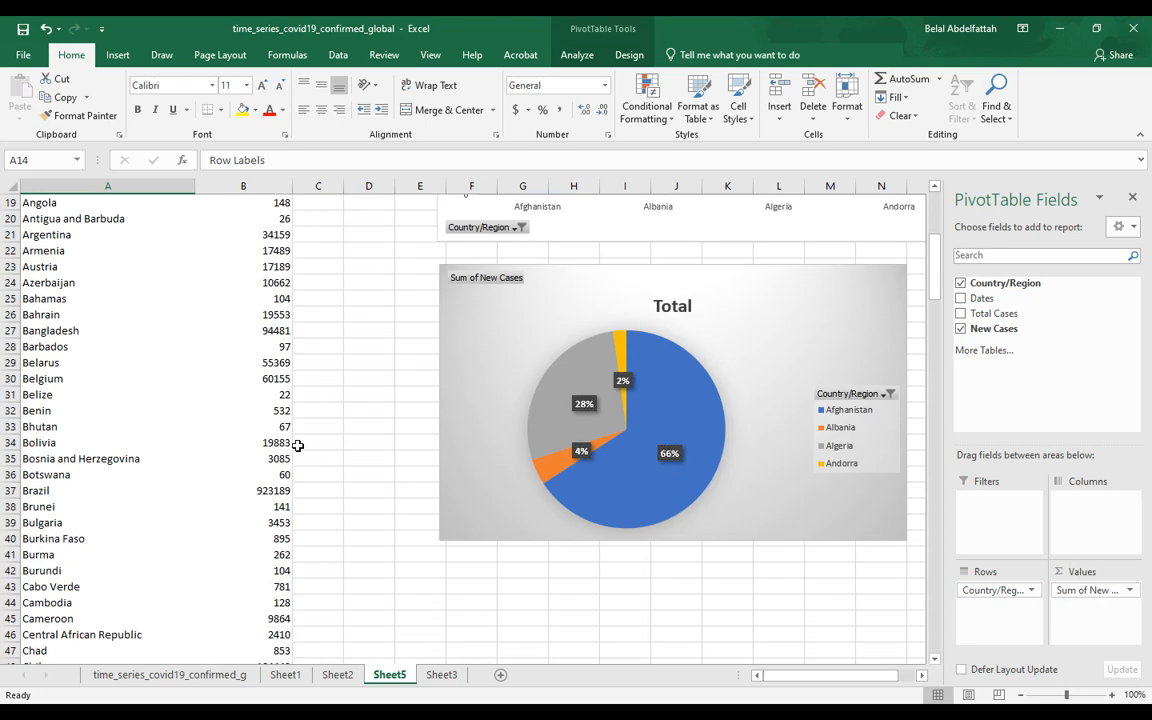
# Step: Insert a Clustered Column PivotChart from the second PivotTable and place it below the pie chart
pyautogui.click(110, 347)
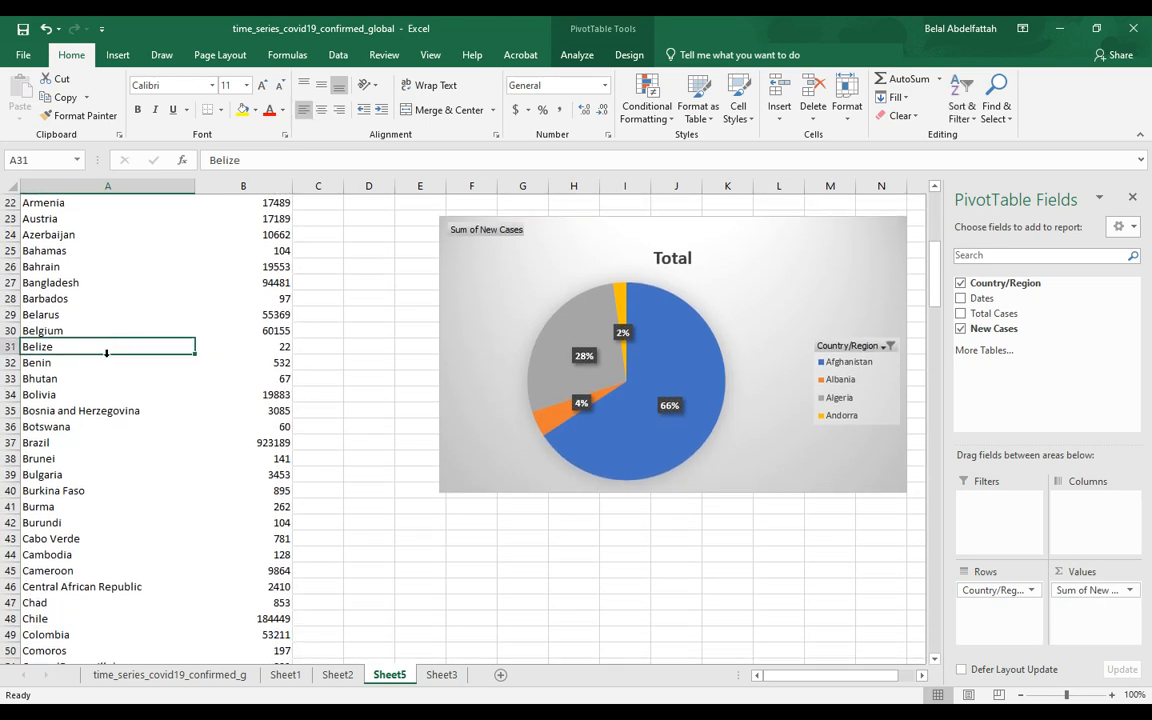
pyautogui.click(612, 54)
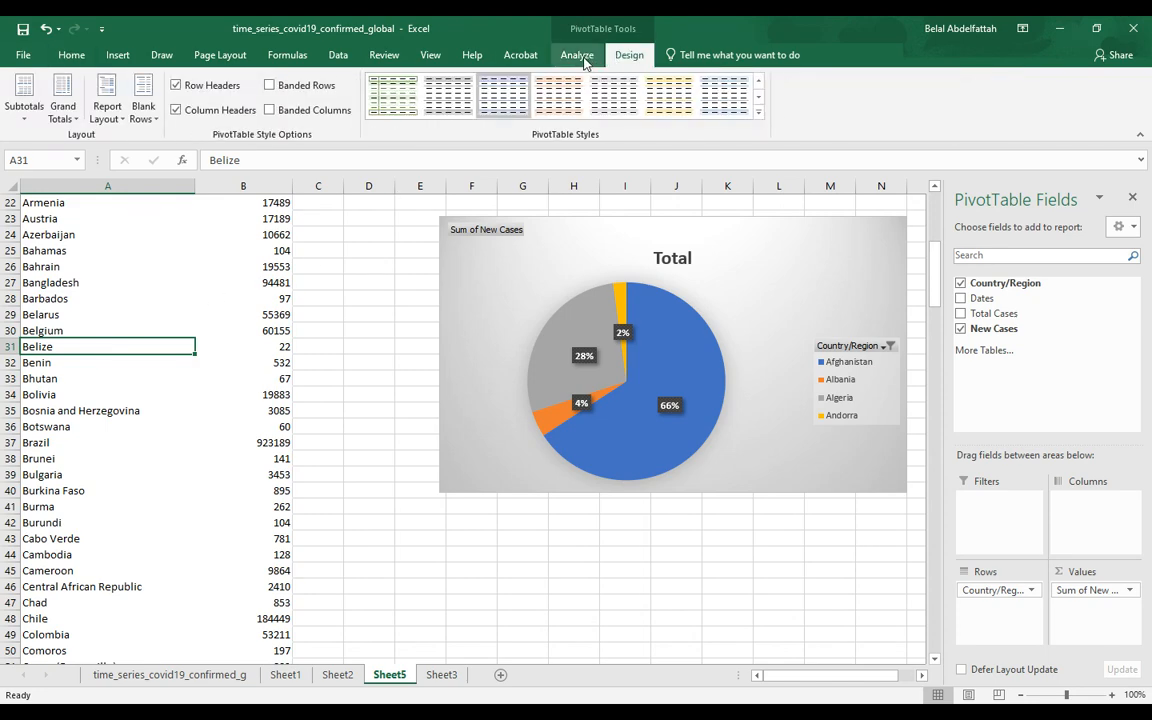
pyautogui.click(585, 56)
pyautogui.click(898, 100)
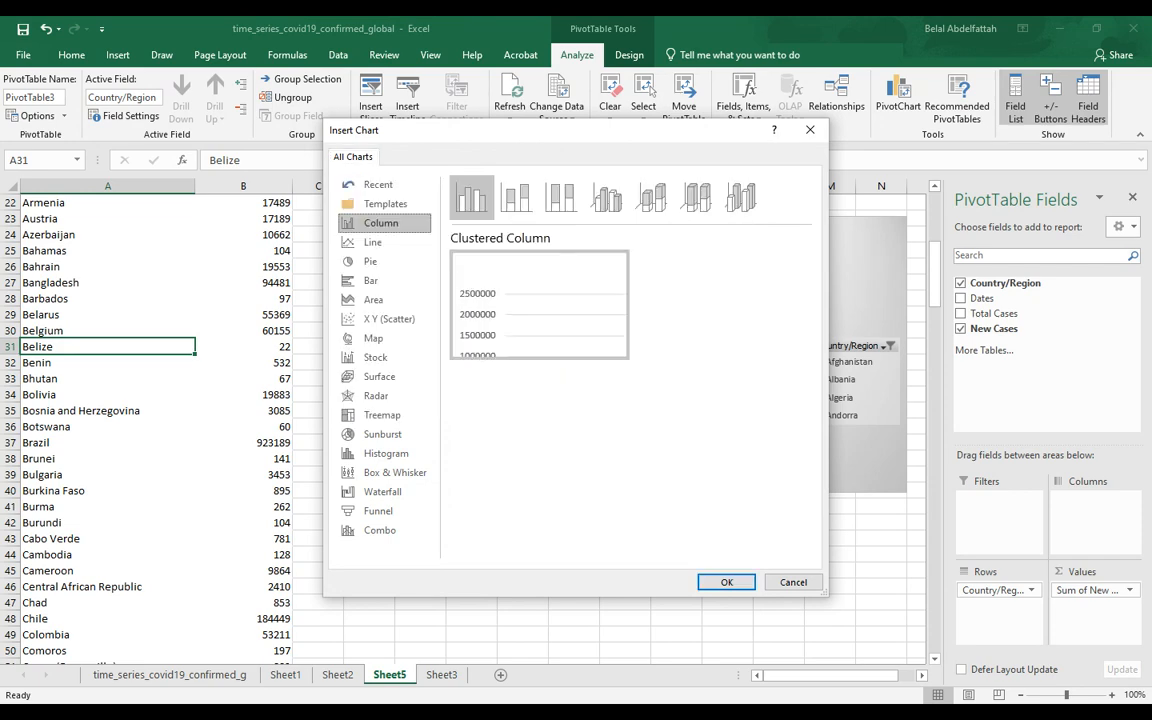
pyautogui.click(727, 582)
pyautogui.moveTo(556, 345); pyautogui.dragTo(563, 447)
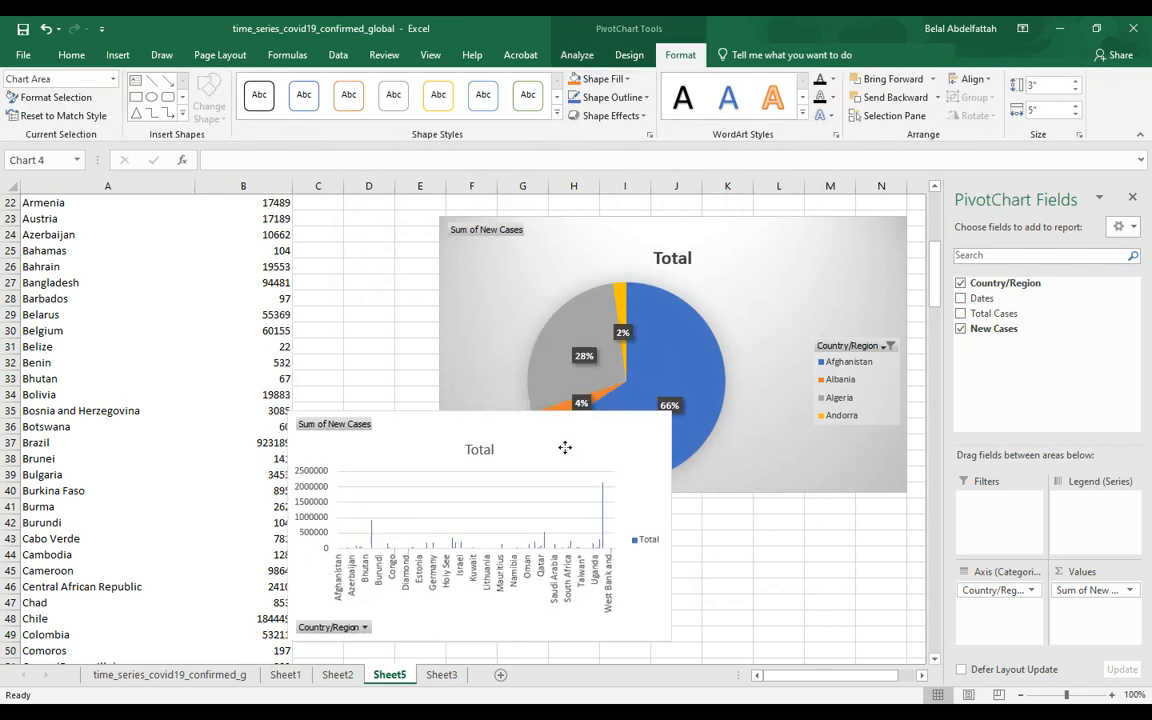
pyautogui.scroll(-4, 566, 417)
pyautogui.moveTo(563, 303); pyautogui.dragTo(581, 422)
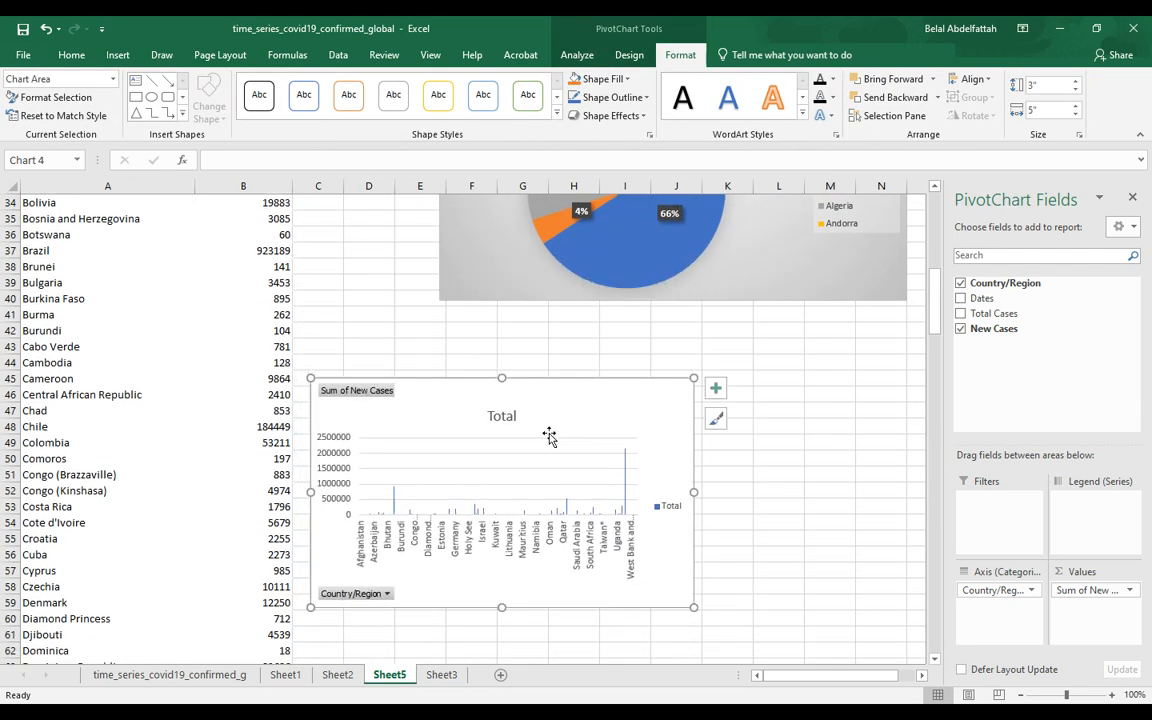
pyautogui.scroll(4, 147, 385)
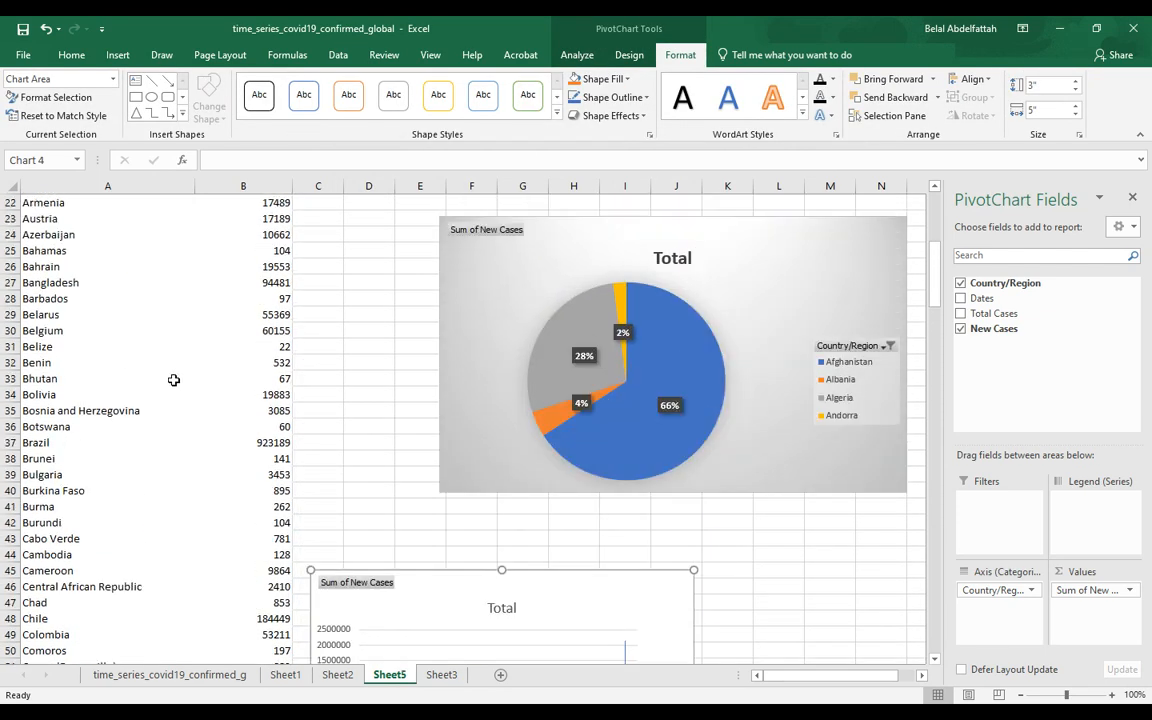
# Step: Filter the second PivotTable's column chart to Angola, Antigua and Barbuda, Argentina and Armenia, and shift the chart towards column B
pyautogui.scroll(-6, 172, 380)
pyautogui.click(337, 499)
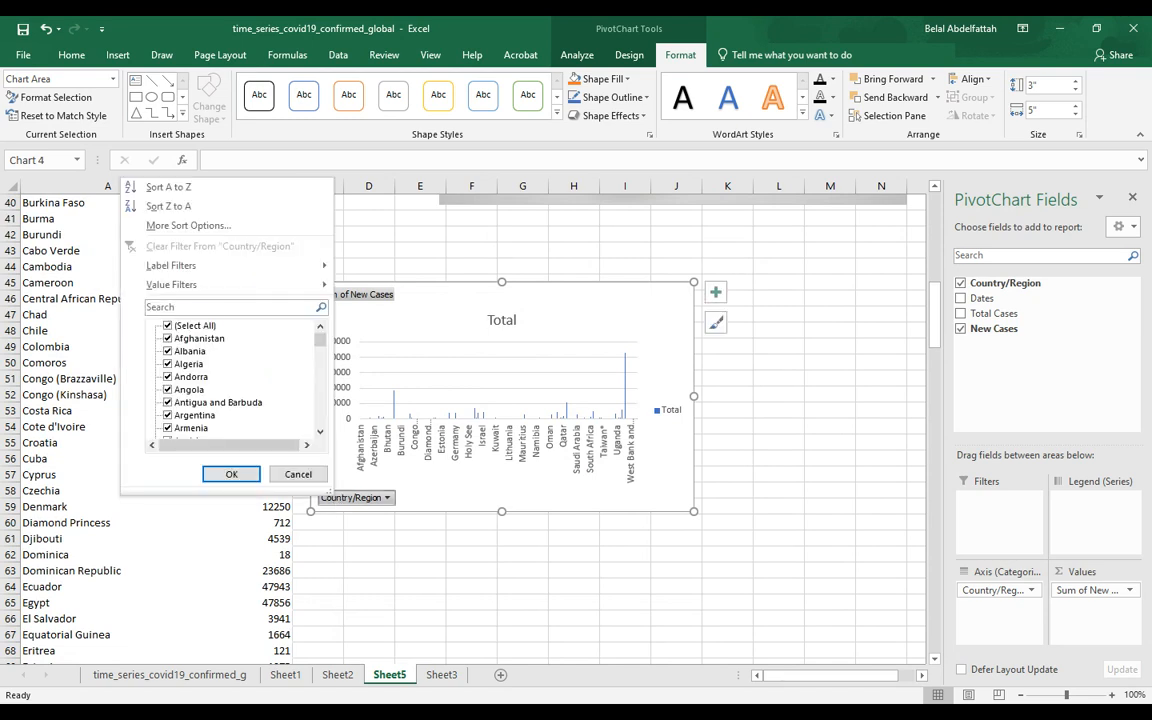
pyautogui.click(168, 325)
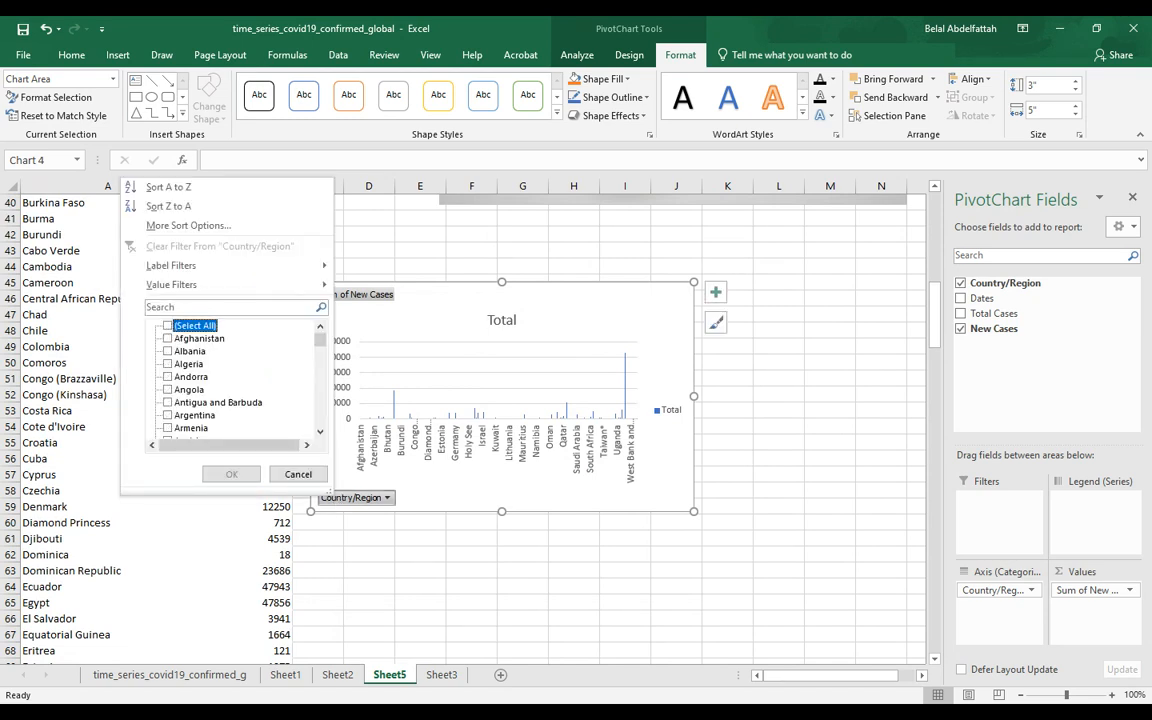
pyautogui.click(168, 389)
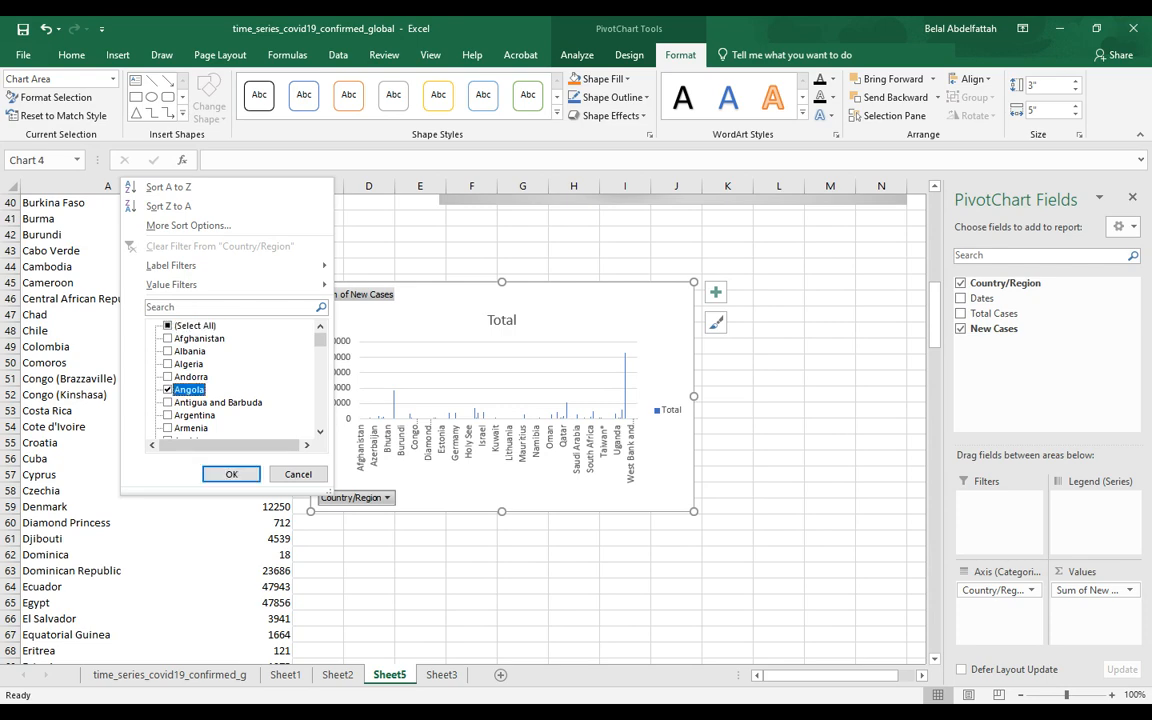
pyautogui.click(168, 402)
pyautogui.click(168, 415)
pyautogui.click(168, 428)
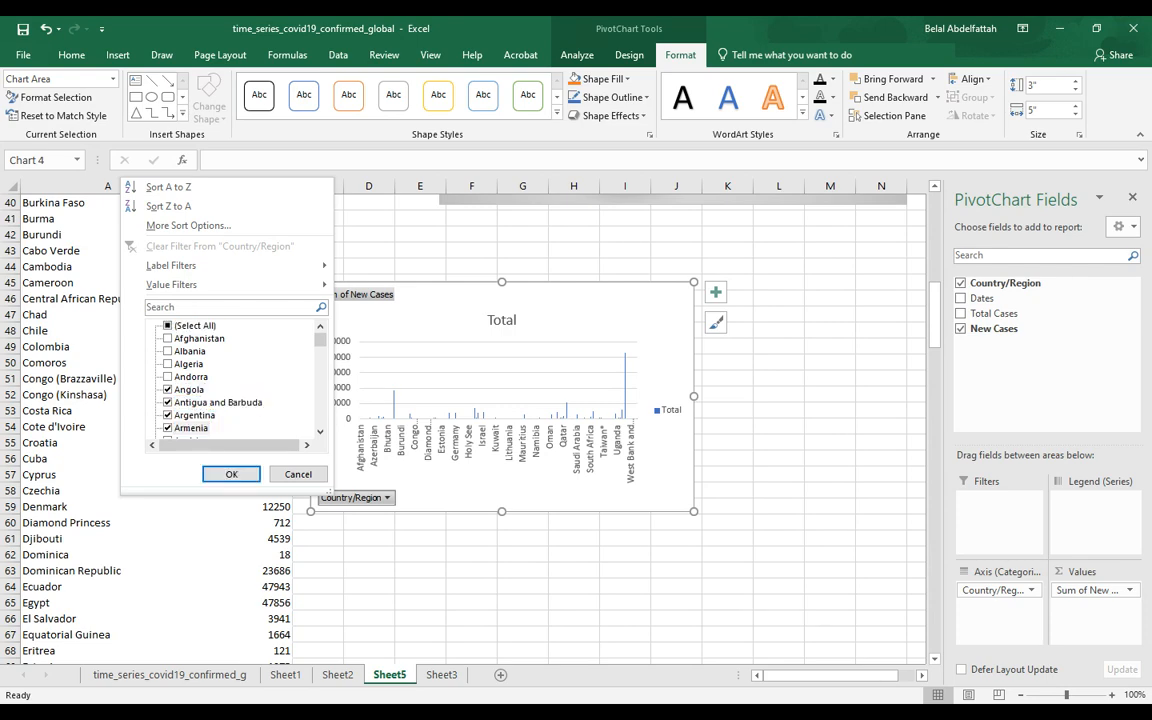
pyautogui.click(215, 474)
pyautogui.scroll(3, 372, 473)
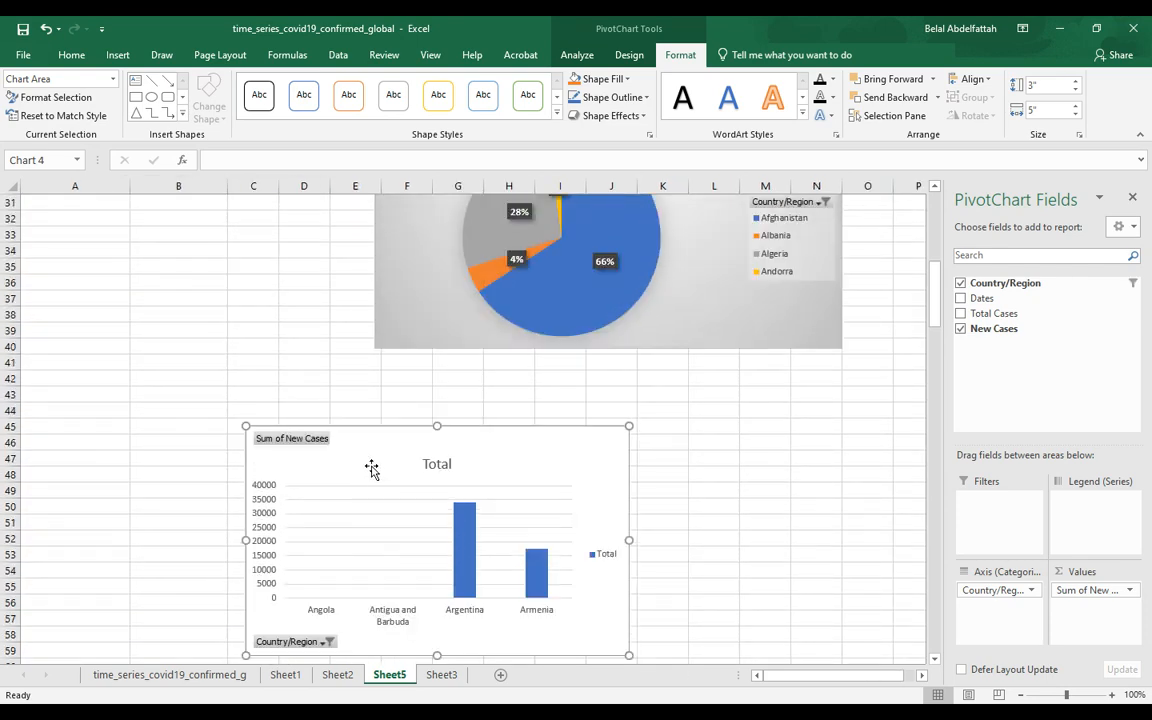
pyautogui.moveTo(375, 474); pyautogui.dragTo(310, 452)
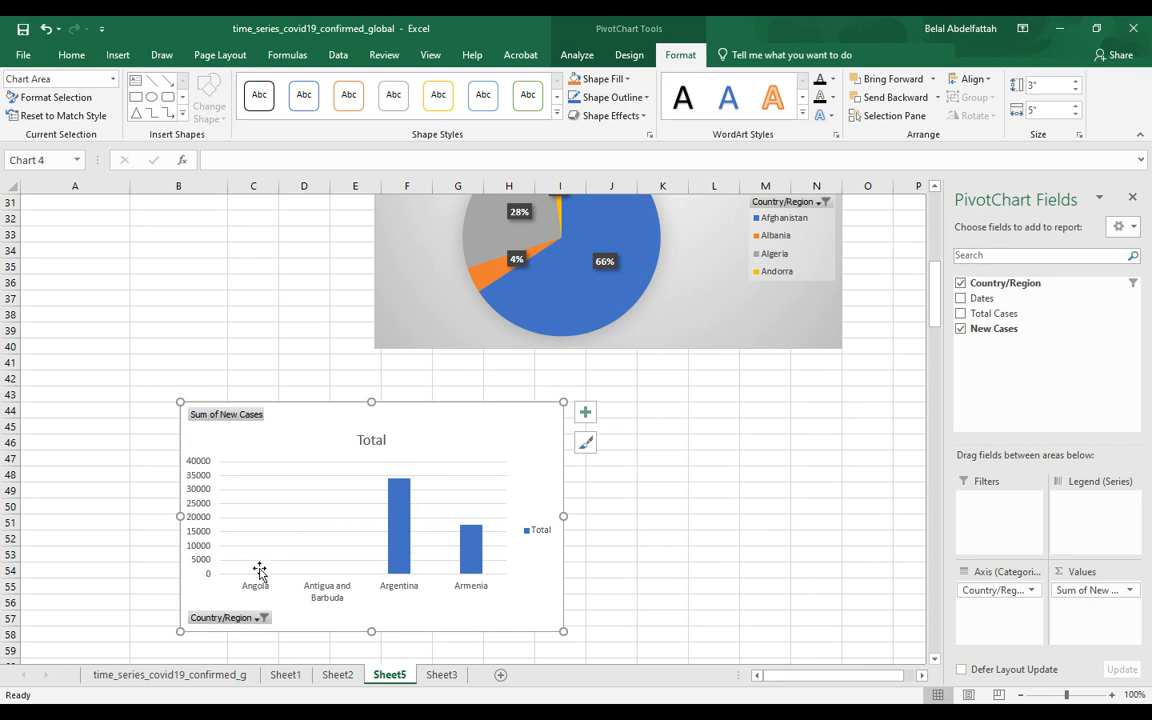
# Step: Compare the two filtered PivotTables with the first column chart, the pie chart and the second PivotTable's chart
pyautogui.scroll(6, 381, 446)
pyautogui.scroll(-3, 442, 479)
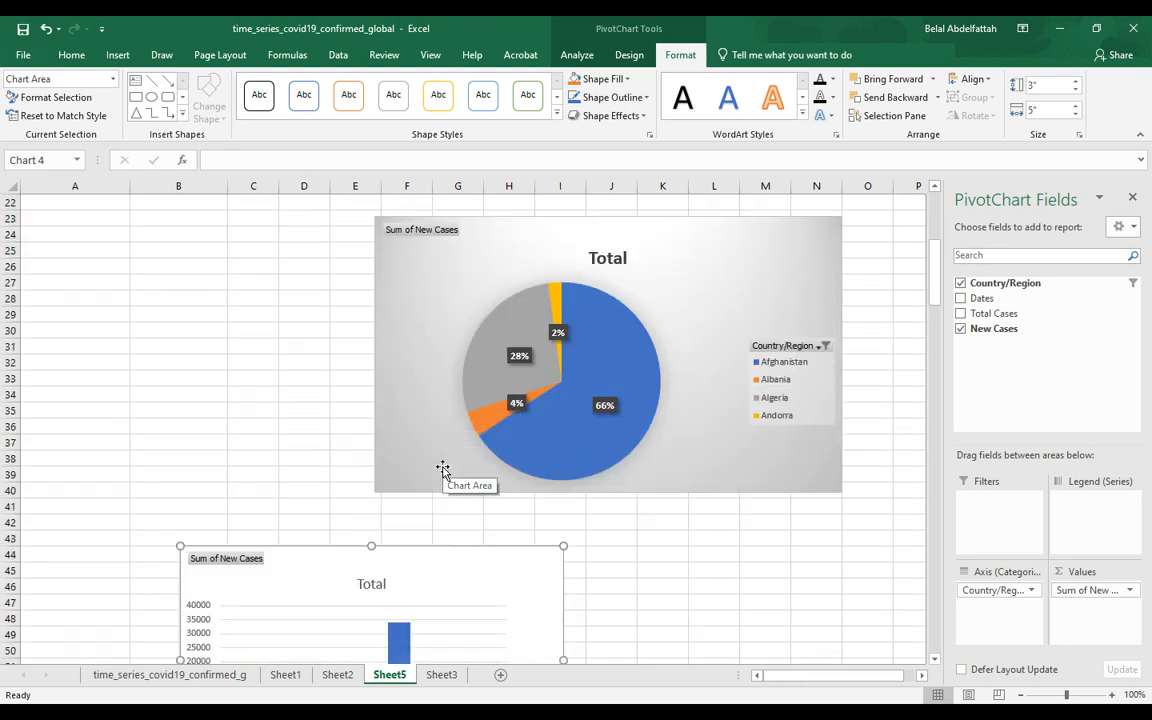
pyautogui.scroll(4, 445, 475)
pyautogui.scroll(-5, 386, 471)
pyautogui.scroll(8, 643, 442)
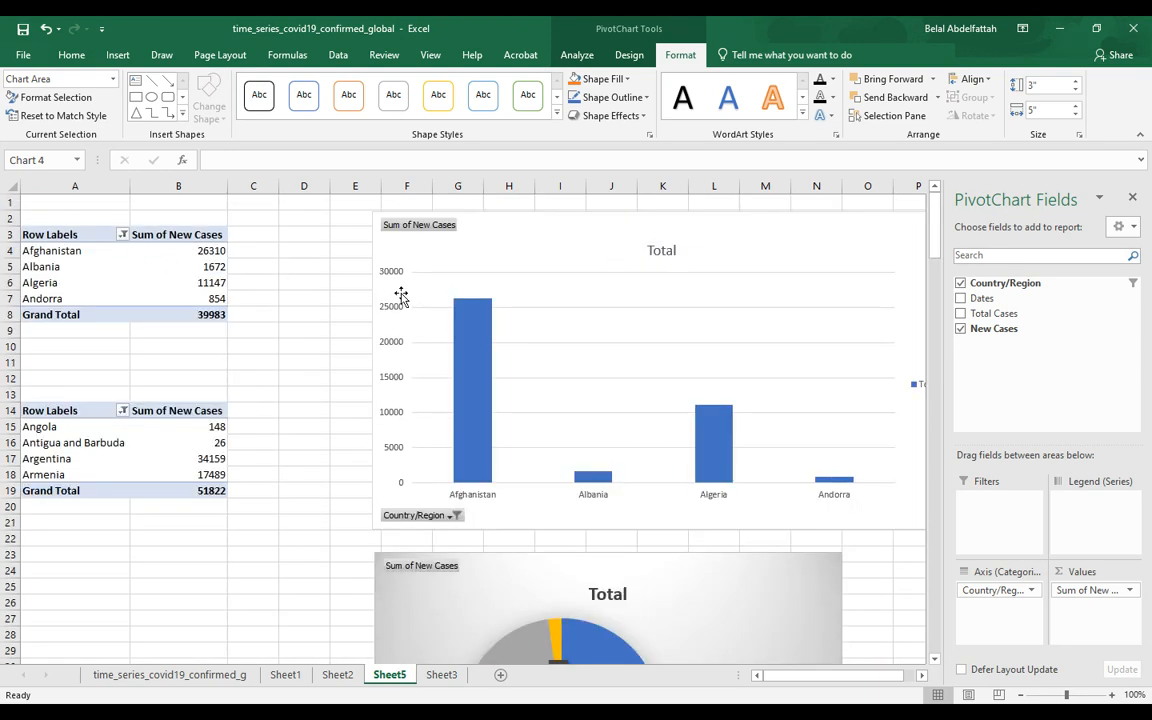
pyautogui.scroll(-4, 470, 375)
pyautogui.scroll(4, 470, 375)
pyautogui.moveTo(472, 369)
pyautogui.scroll(-6, 614, 478)
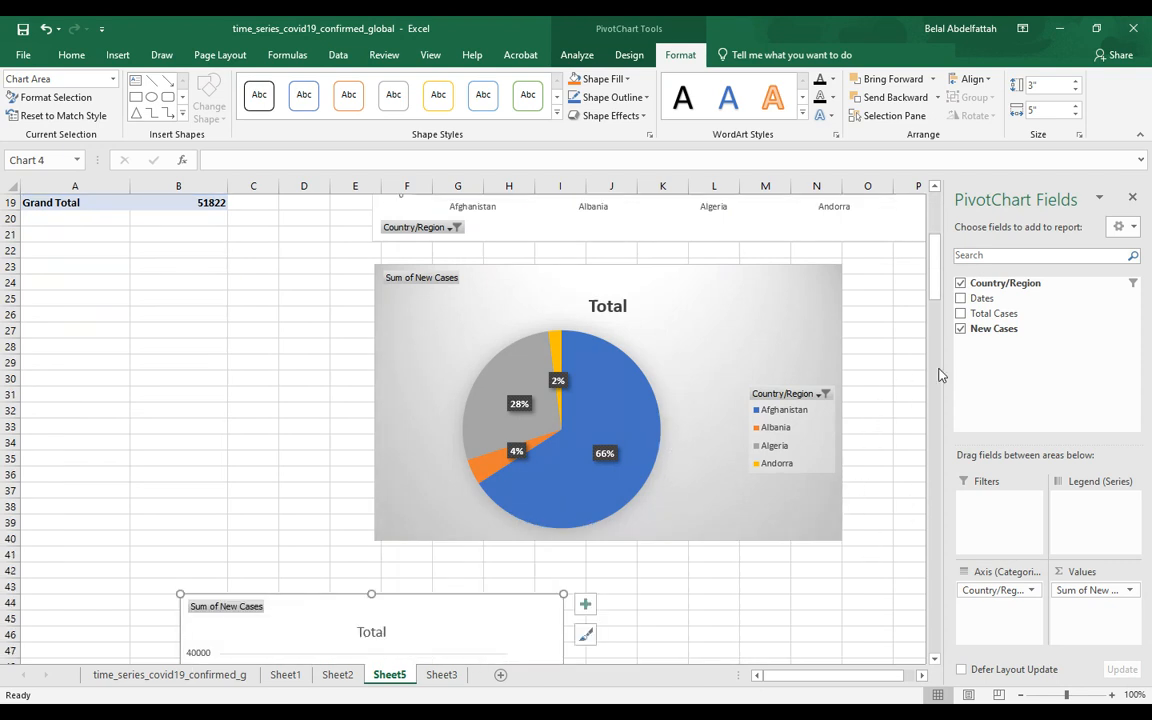
pyautogui.scroll(6, 385, 392)
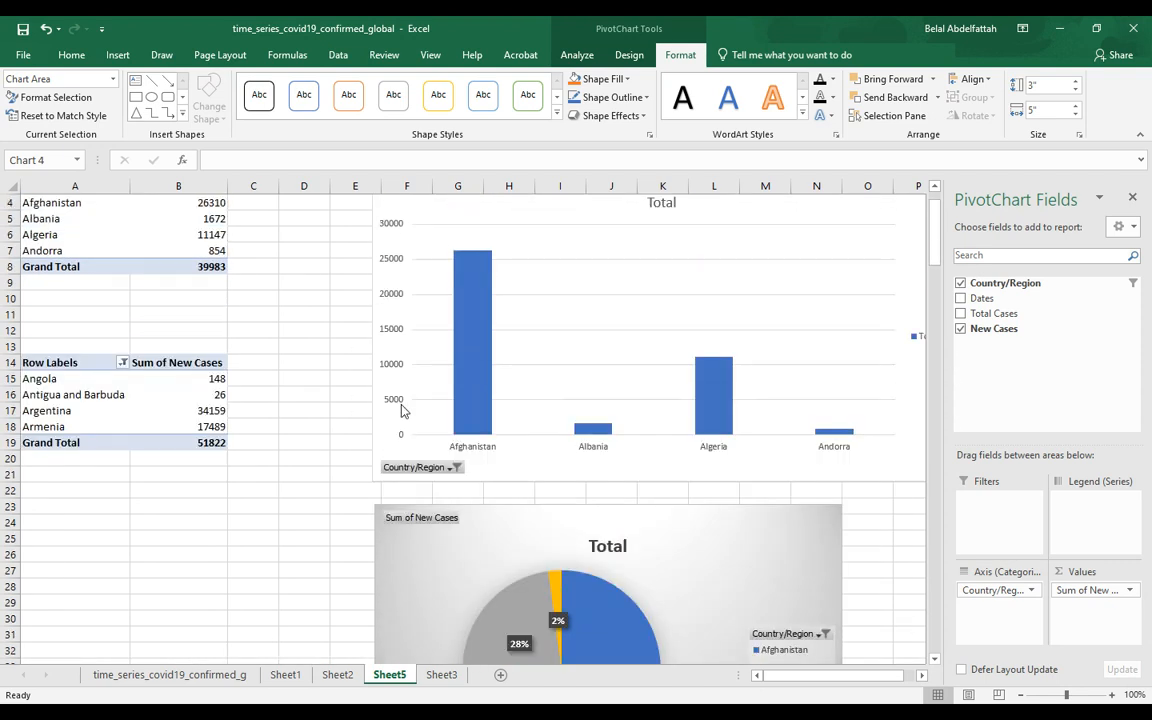
pyautogui.scroll(-2, 401, 395)
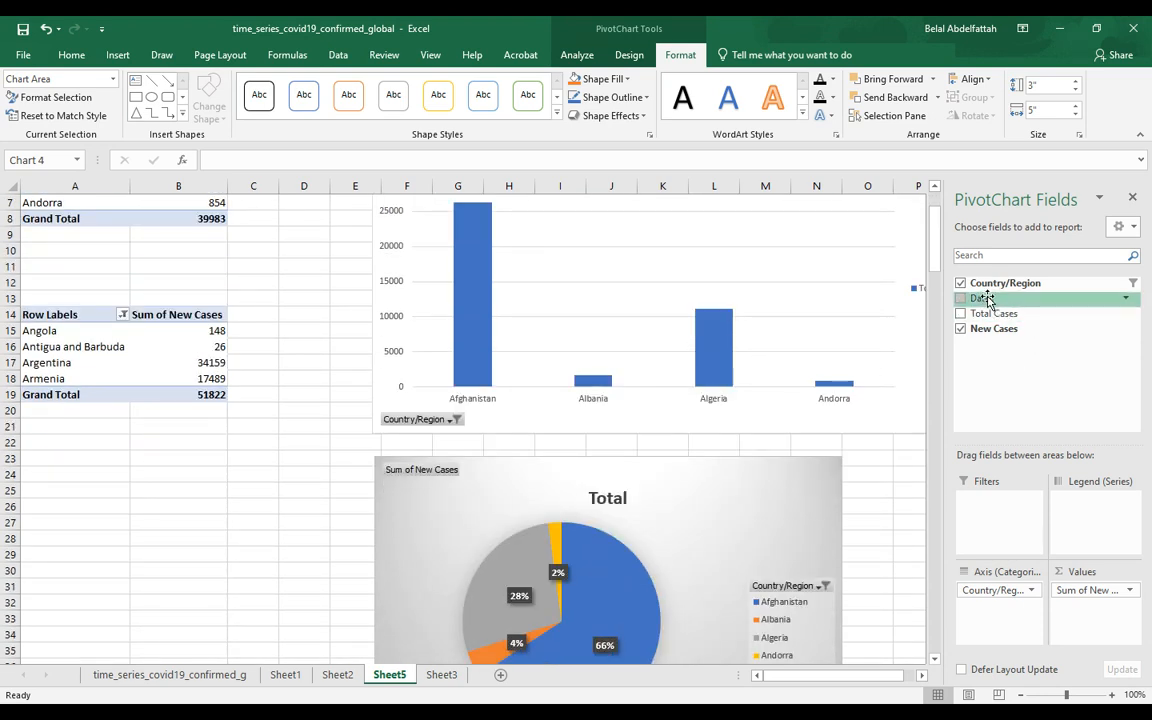
# Step: Add Dates beneath Country/Region on the second PivotChart's axis and collapse the dates of all four countries
pyautogui.moveTo(990, 300); pyautogui.dragTo(987, 610)
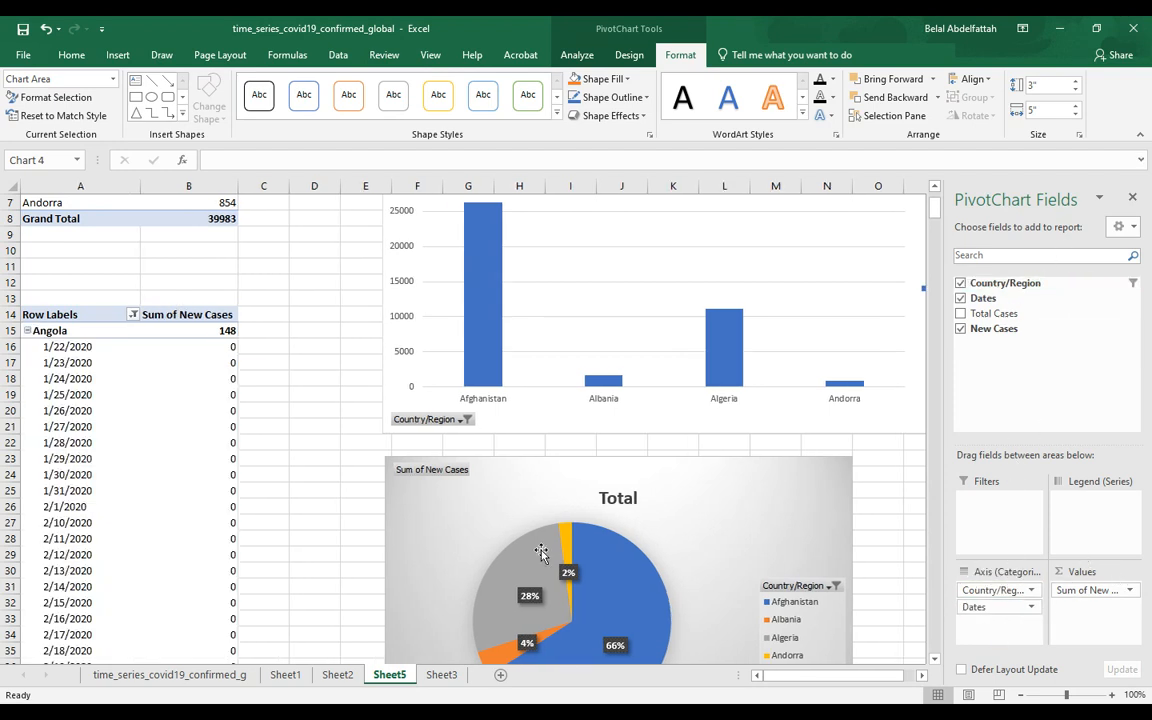
pyautogui.scroll(2, 68, 362)
pyautogui.scroll(-4, 73, 368)
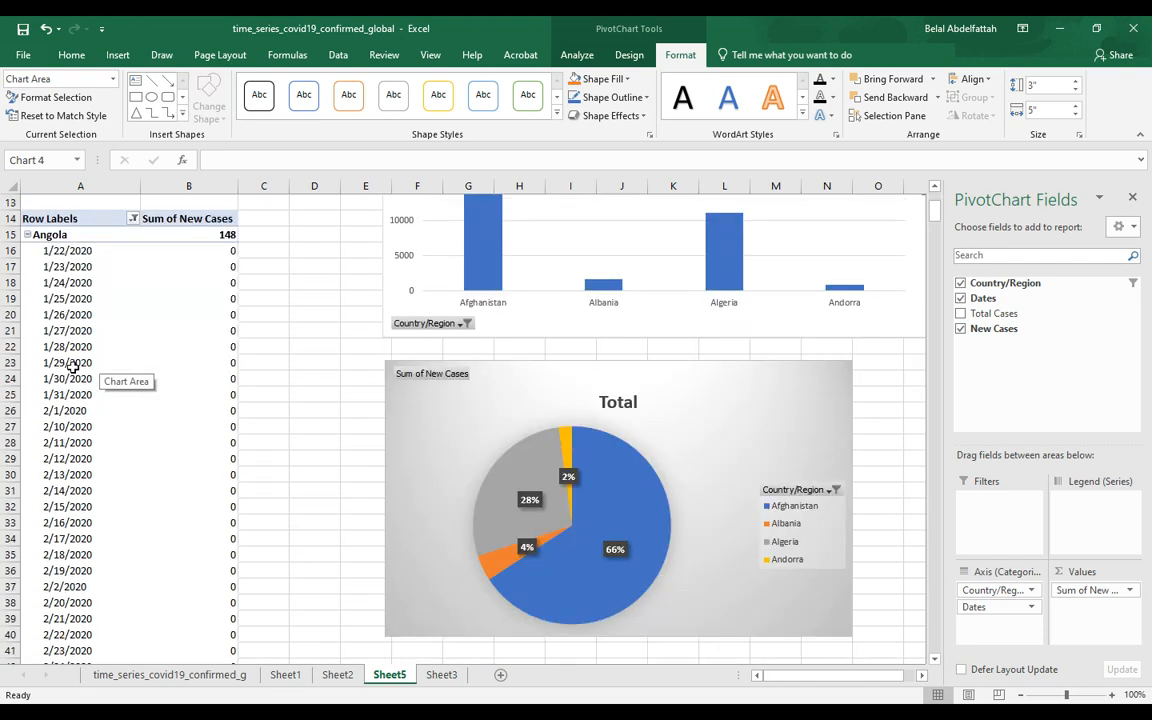
pyautogui.click(27, 235)
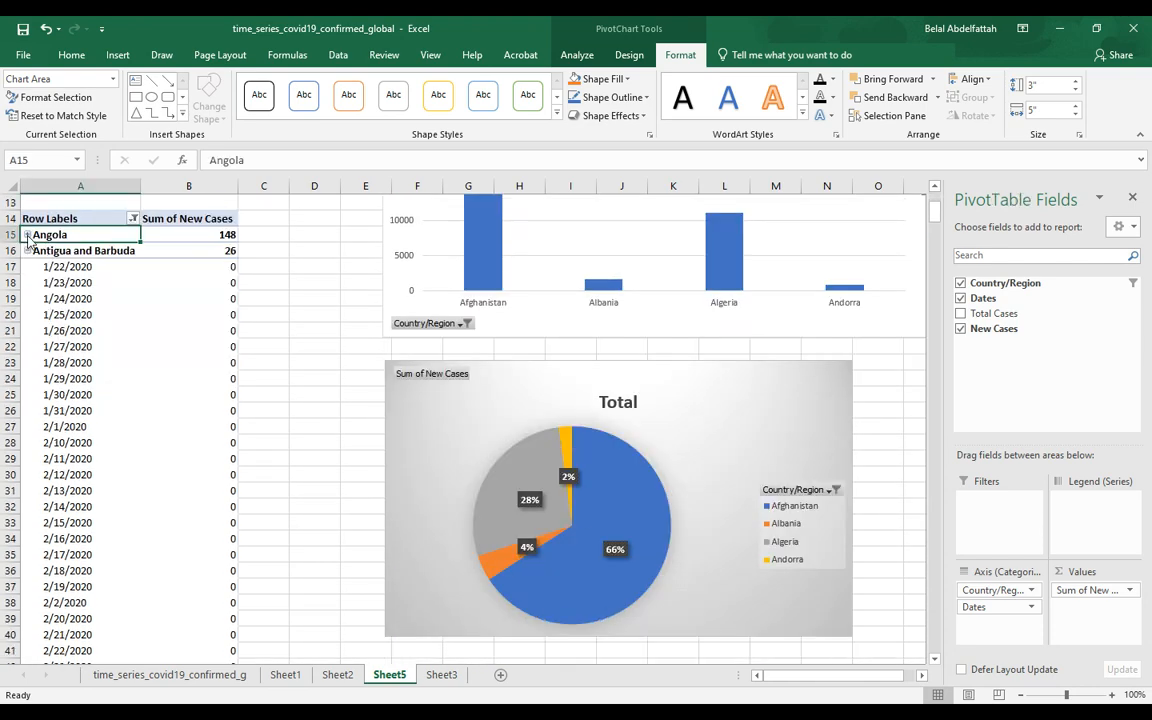
pyautogui.click(28, 251)
pyautogui.click(27, 267)
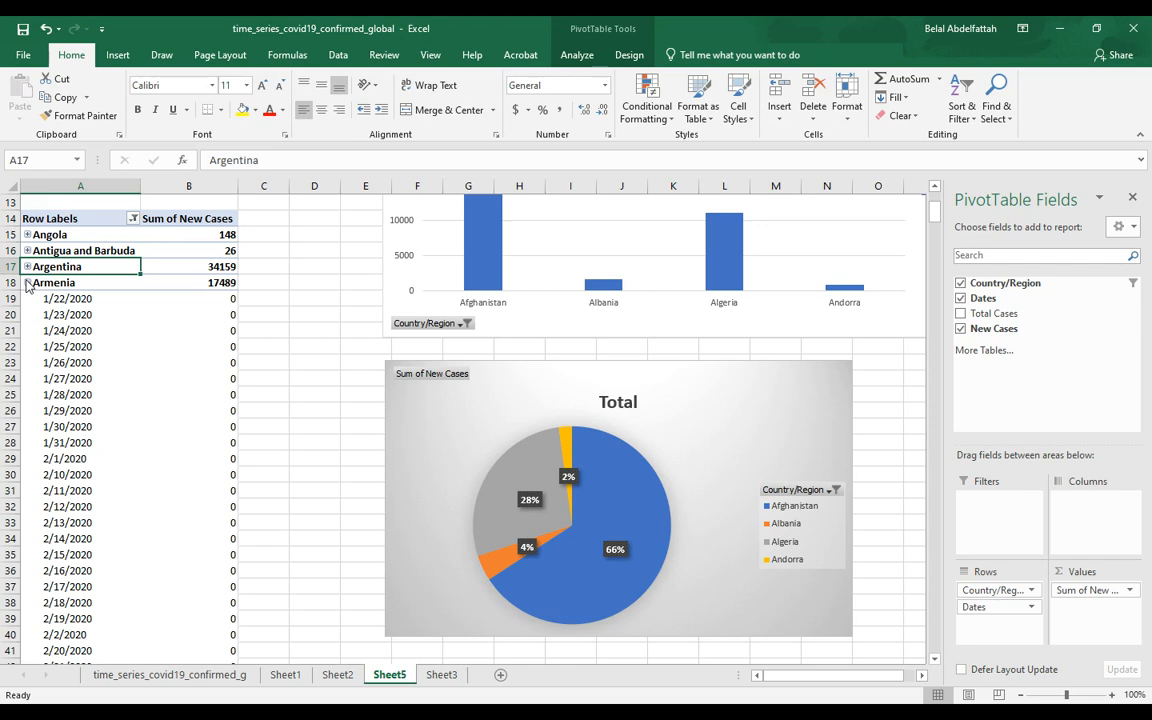
pyautogui.click(27, 283)
# Step: Move the second PivotTable down to start at cell A47 and place its column chart beside it, below the pie chart
pyautogui.scroll(2, 330, 300)
pyautogui.scroll(-4, 300, 300)
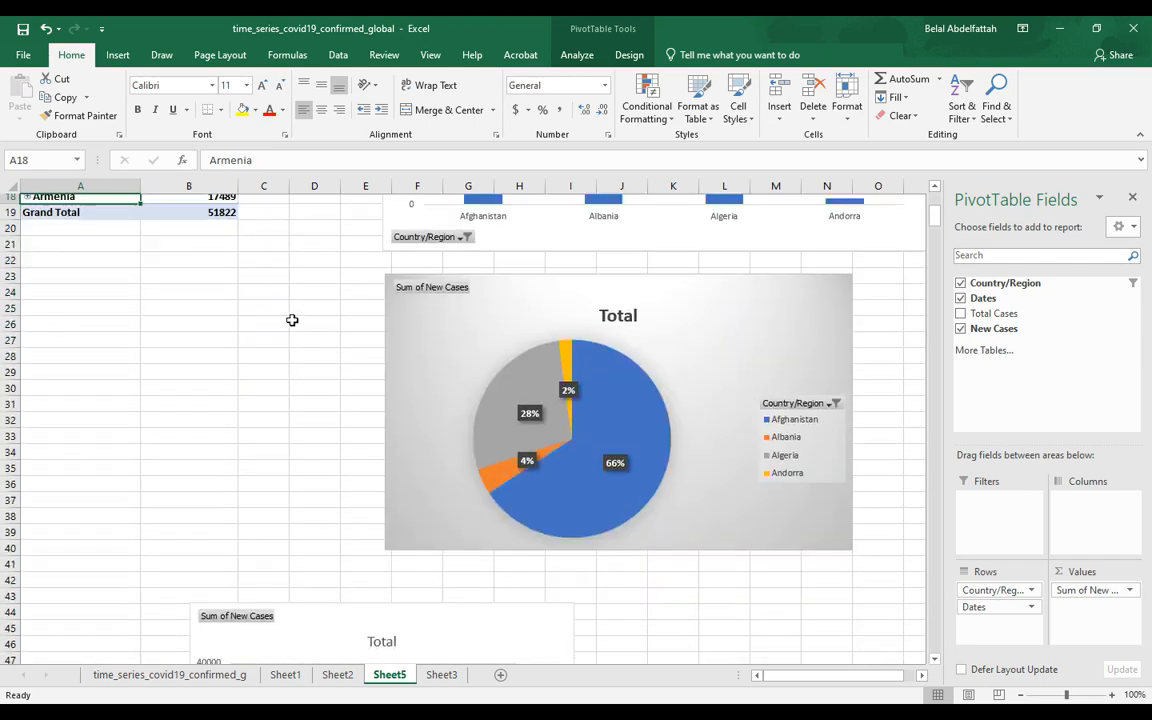
pyautogui.scroll(5, 240, 310)
pyautogui.click(85, 362)
pyautogui.moveTo(97, 362); pyautogui.dragTo(220, 441)
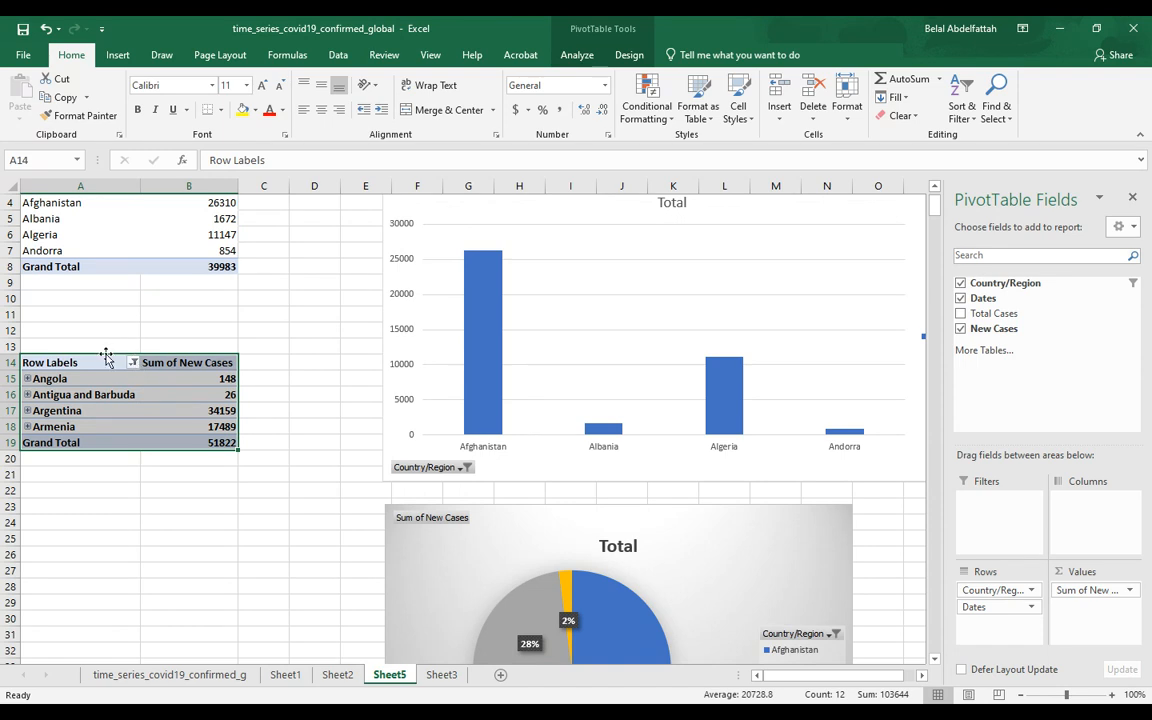
pyautogui.click(268, 506)
pyautogui.moveTo(98, 362); pyautogui.dragTo(210, 441)
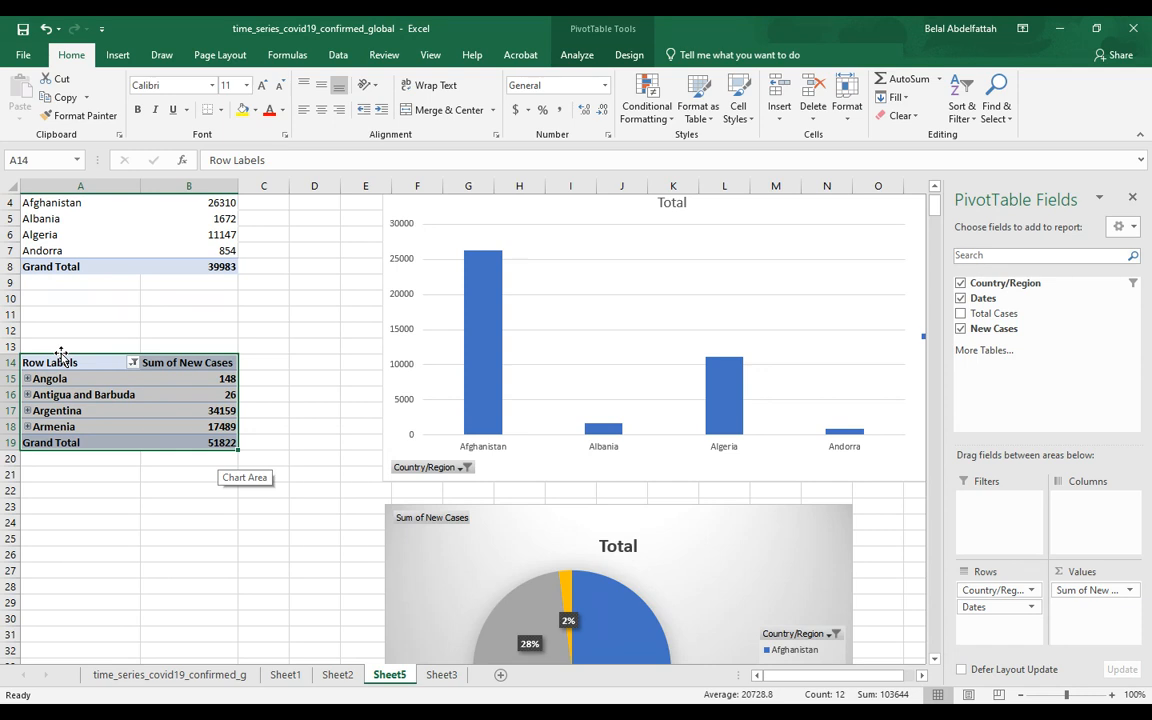
pyautogui.moveTo(61, 355); pyautogui.dragTo(82, 619)
pyautogui.scroll(-8, 113, 393)
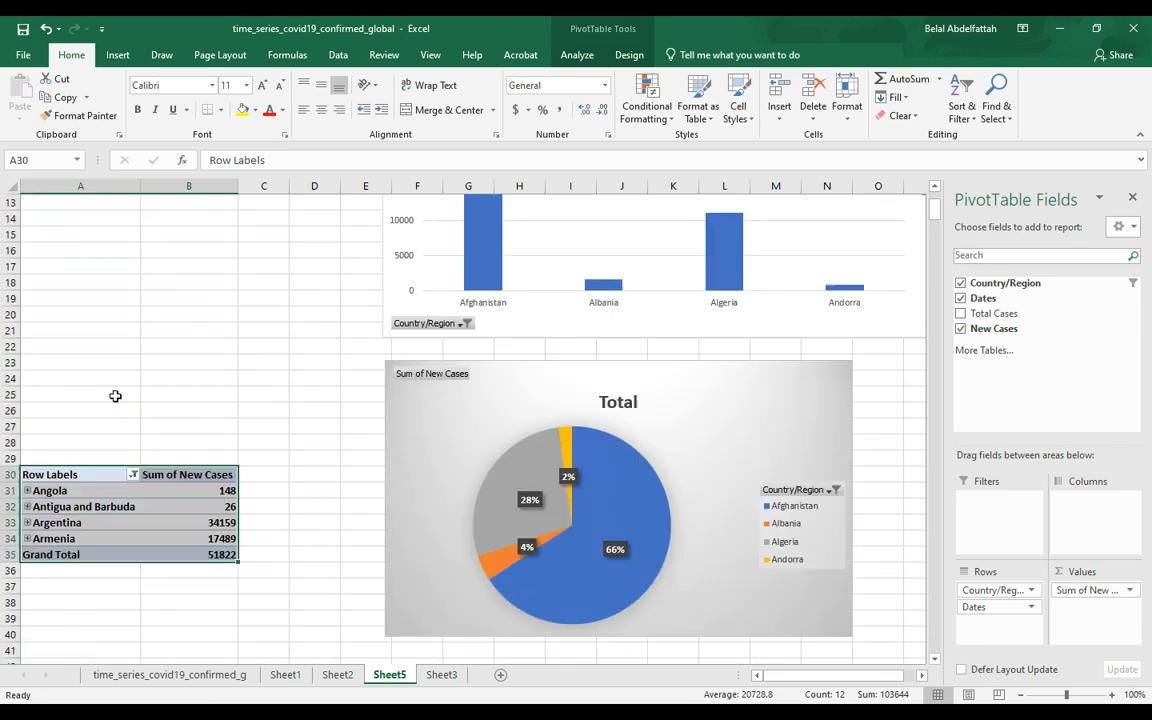
pyautogui.moveTo(110, 228); pyautogui.dragTo(89, 487)
pyautogui.scroll(-3, 252, 350)
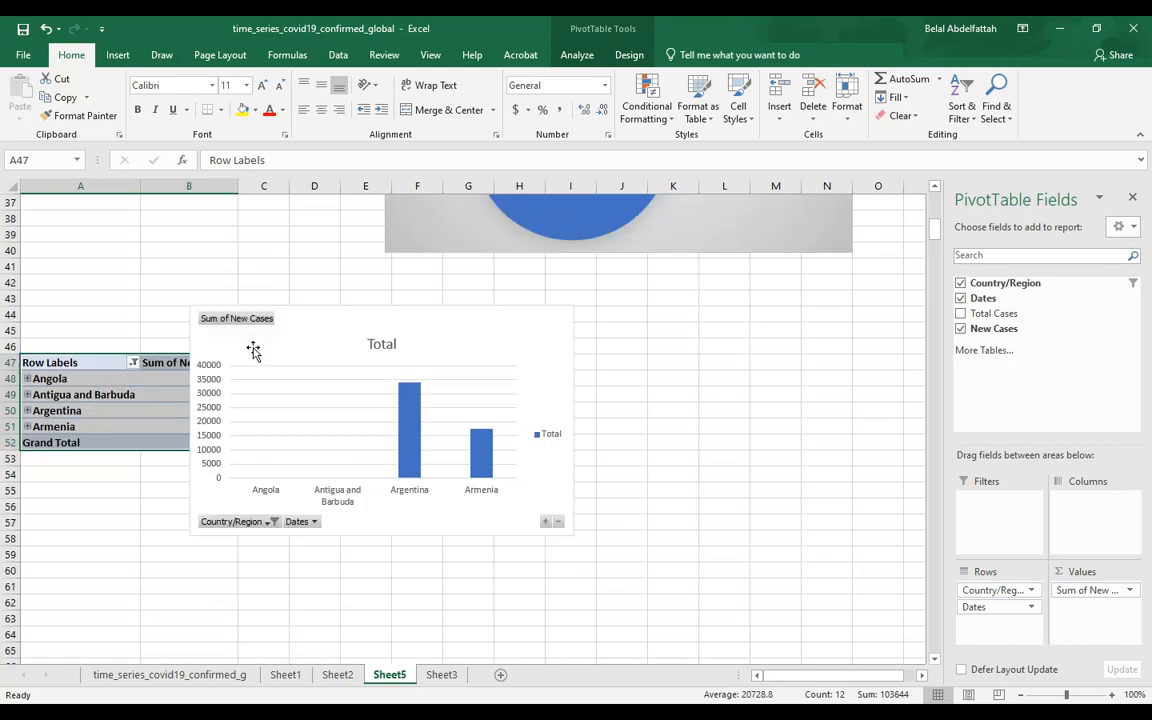
pyautogui.moveTo(315, 325); pyautogui.dragTo(477, 310)
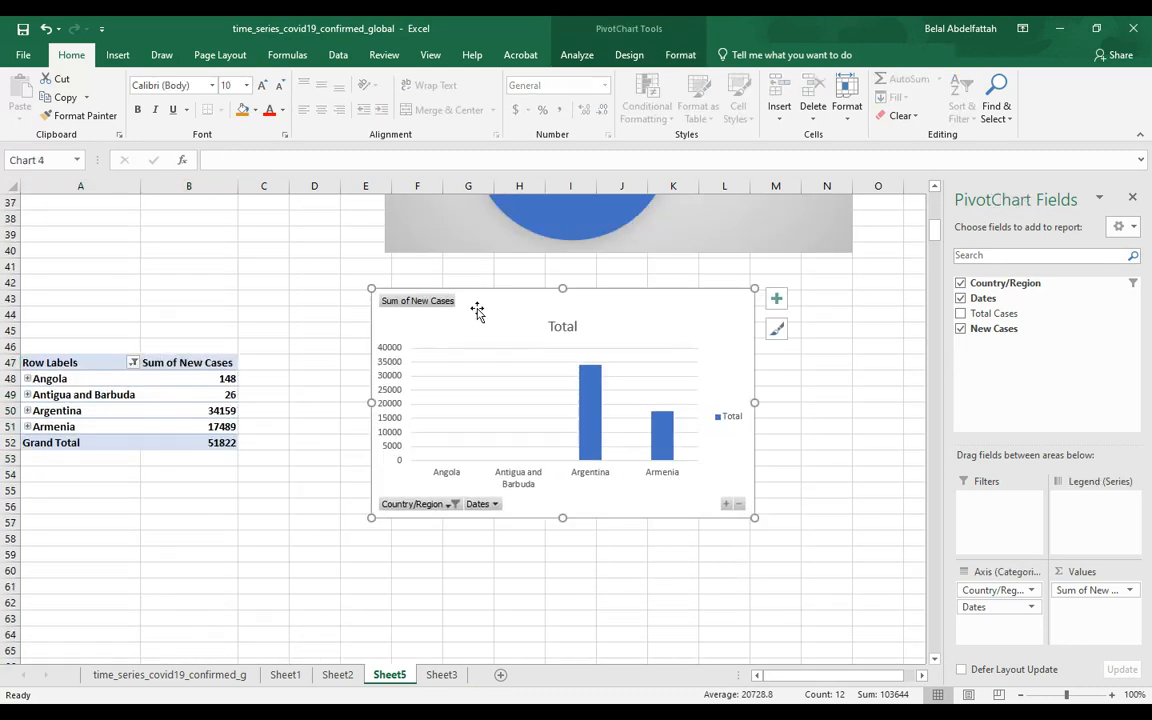
# Step: Expand Argentina's daily dates in the second PivotTable and collapse them again
pyautogui.click(28, 410)
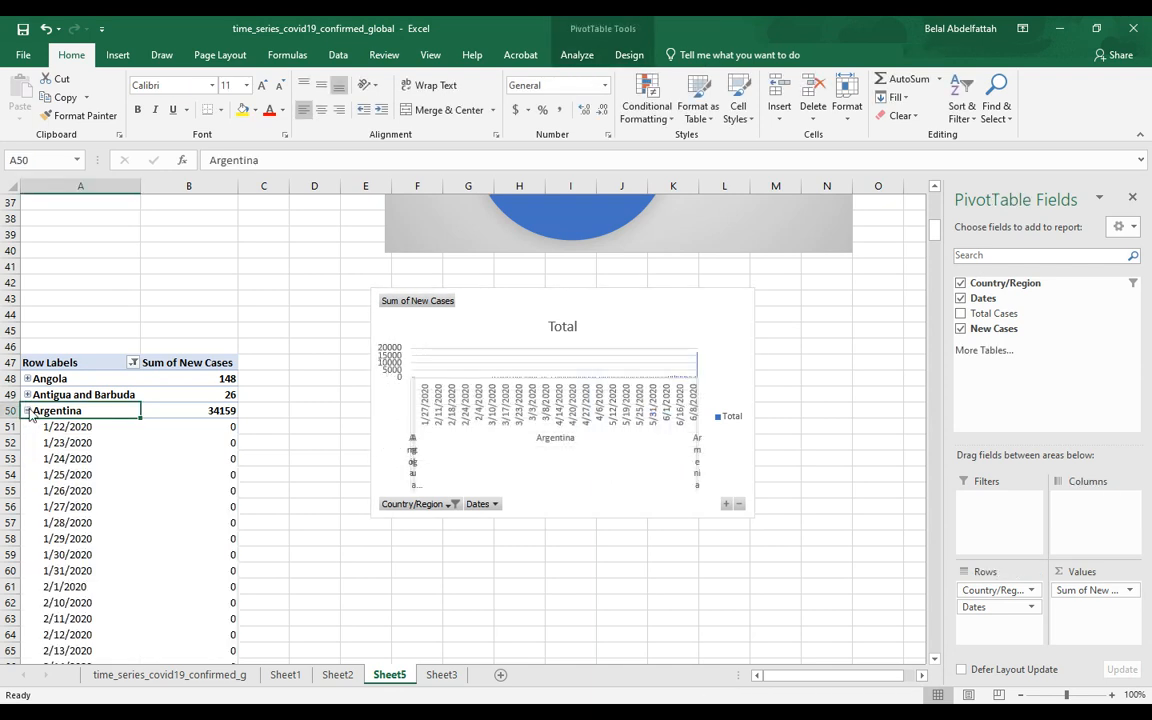
pyautogui.click(28, 410)
# Step: Filter the second PivotTable's Country/Region rows to New Zealand, Spain, United Kingdom and US
pyautogui.click(141, 365)
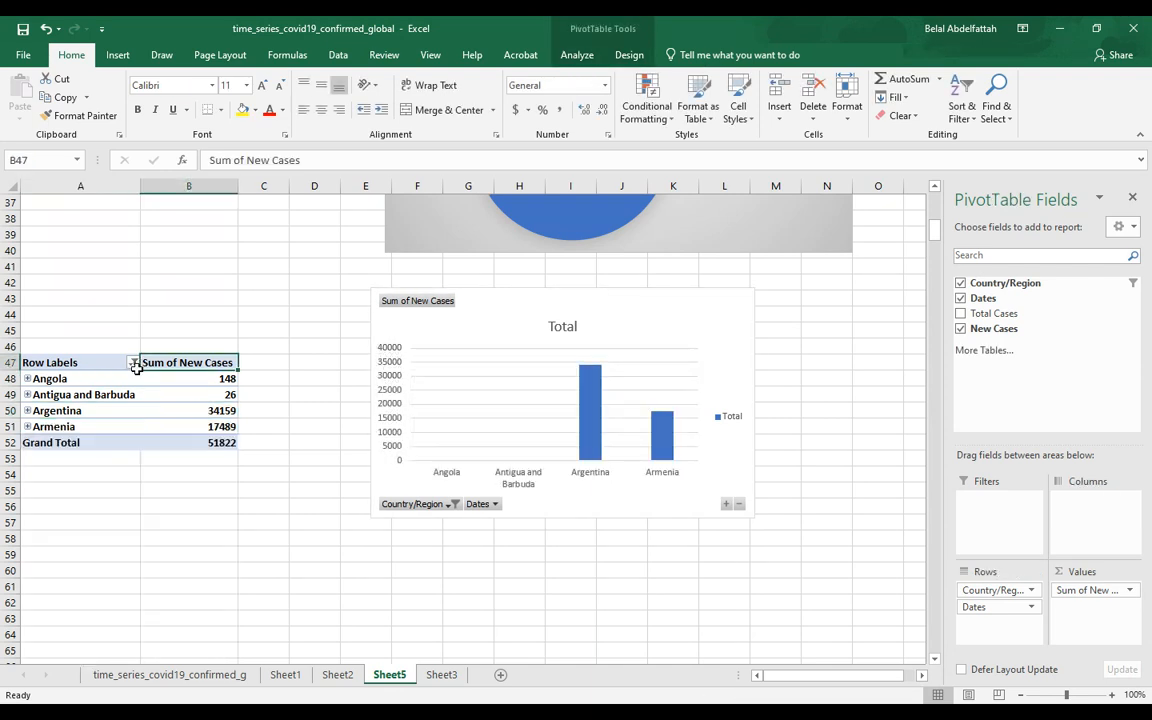
pyautogui.click(133, 362)
pyautogui.click(188, 531)
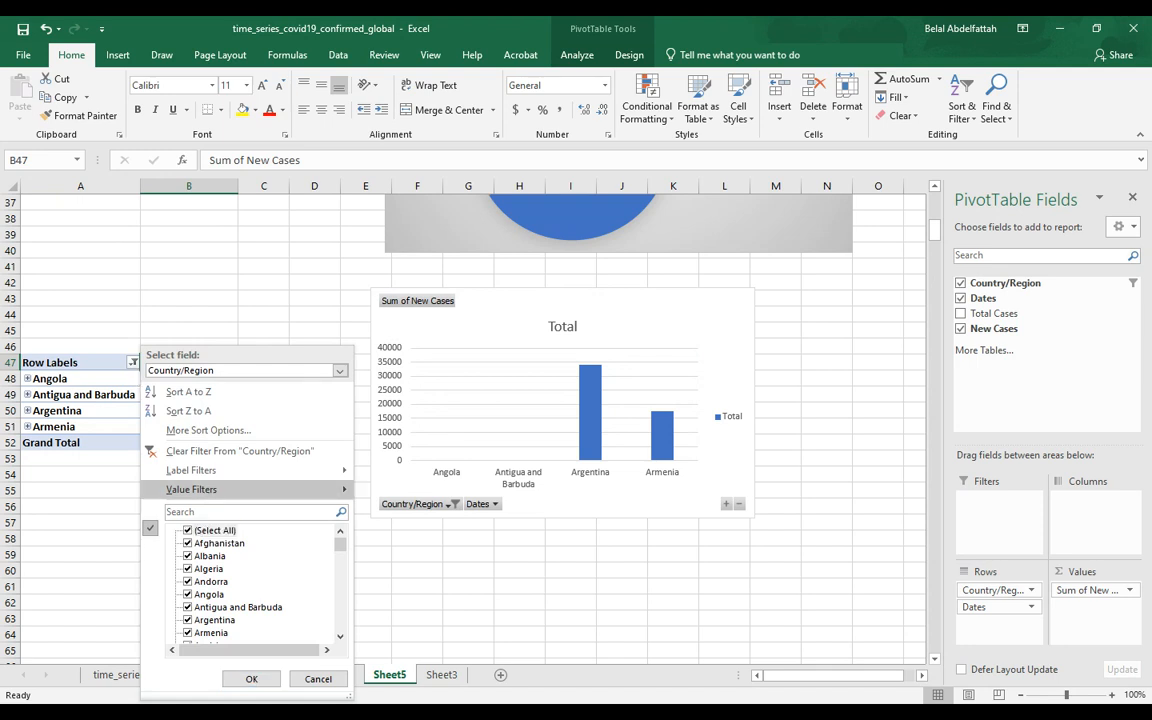
pyautogui.click(188, 531)
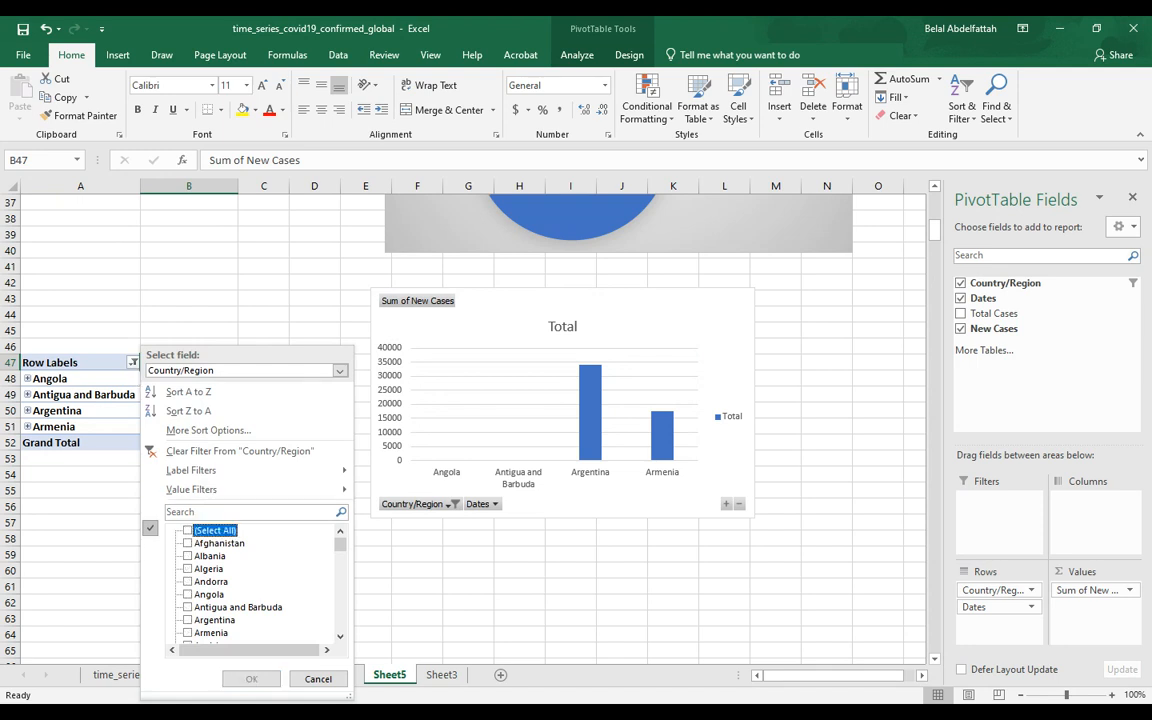
pyautogui.moveTo(340, 545); pyautogui.dragTo(340, 621)
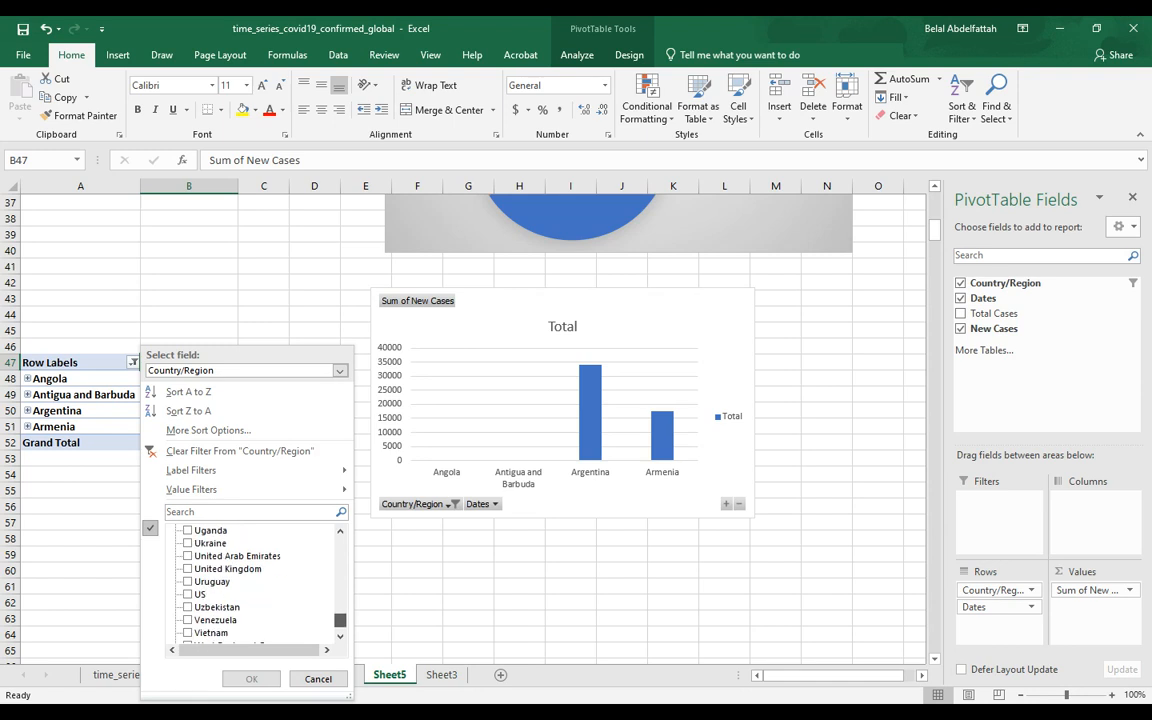
pyautogui.click(188, 595)
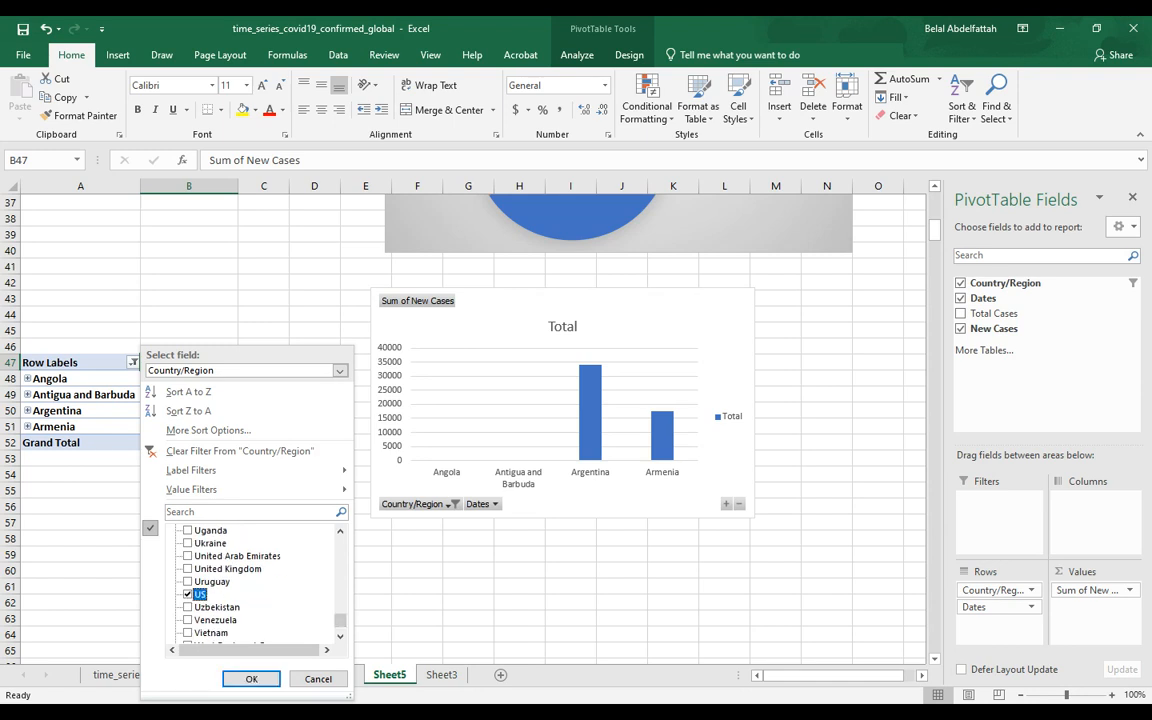
pyautogui.scroll(-2, 260, 580)
pyautogui.scroll(6, 260, 580)
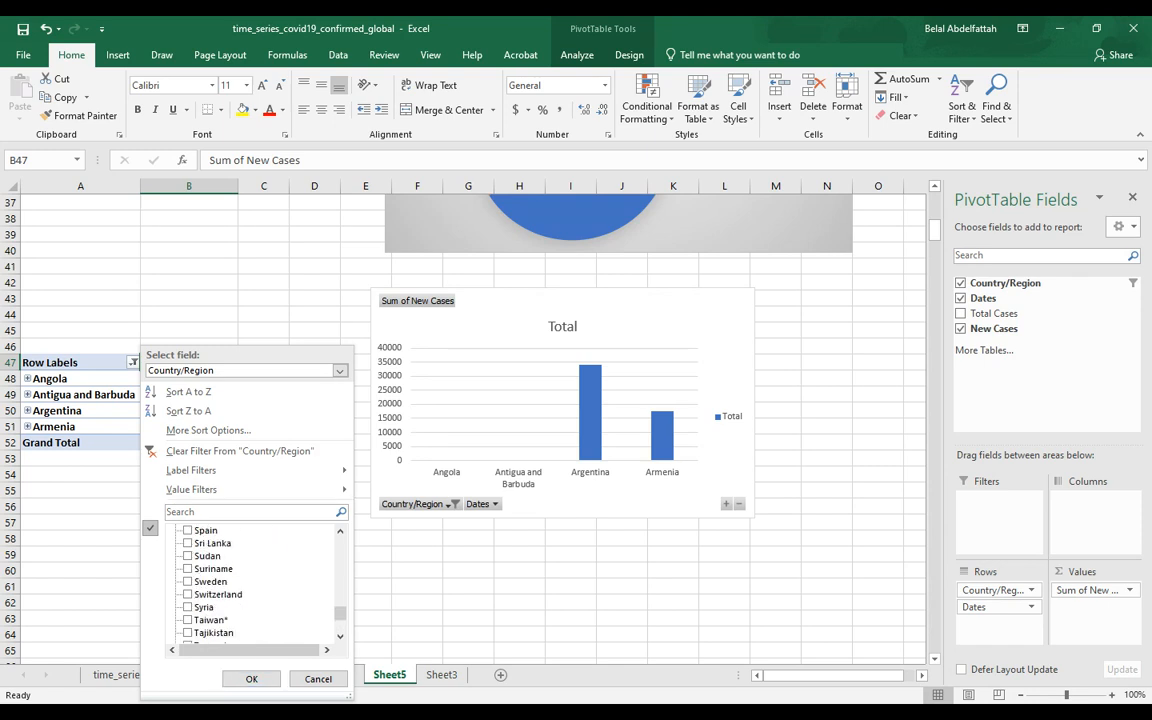
pyautogui.scroll(4, 258, 582)
pyautogui.scroll(8, 258, 582)
pyautogui.click(187, 530)
pyautogui.click(251, 679)
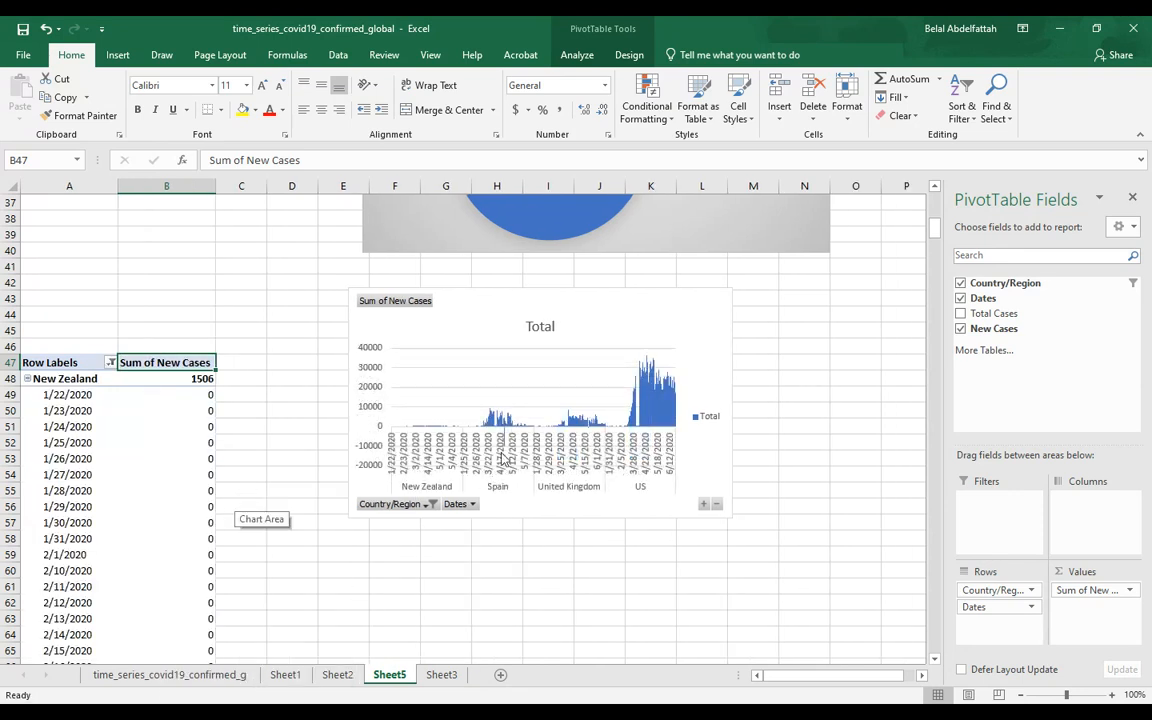
# Step: Move the second PivotTable's chart slightly down and closer to the table, and examine its per-country date axis
pyautogui.scroll(-1, 234, 506)
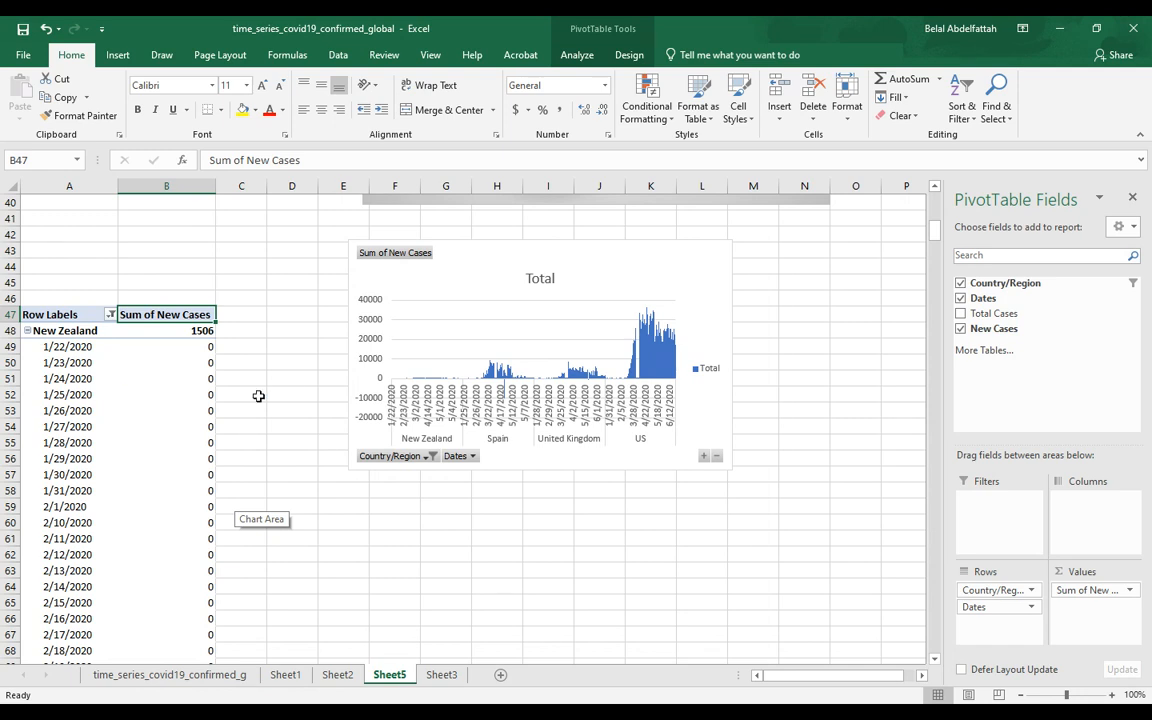
pyautogui.moveTo(478, 306); pyautogui.dragTo(461, 369)
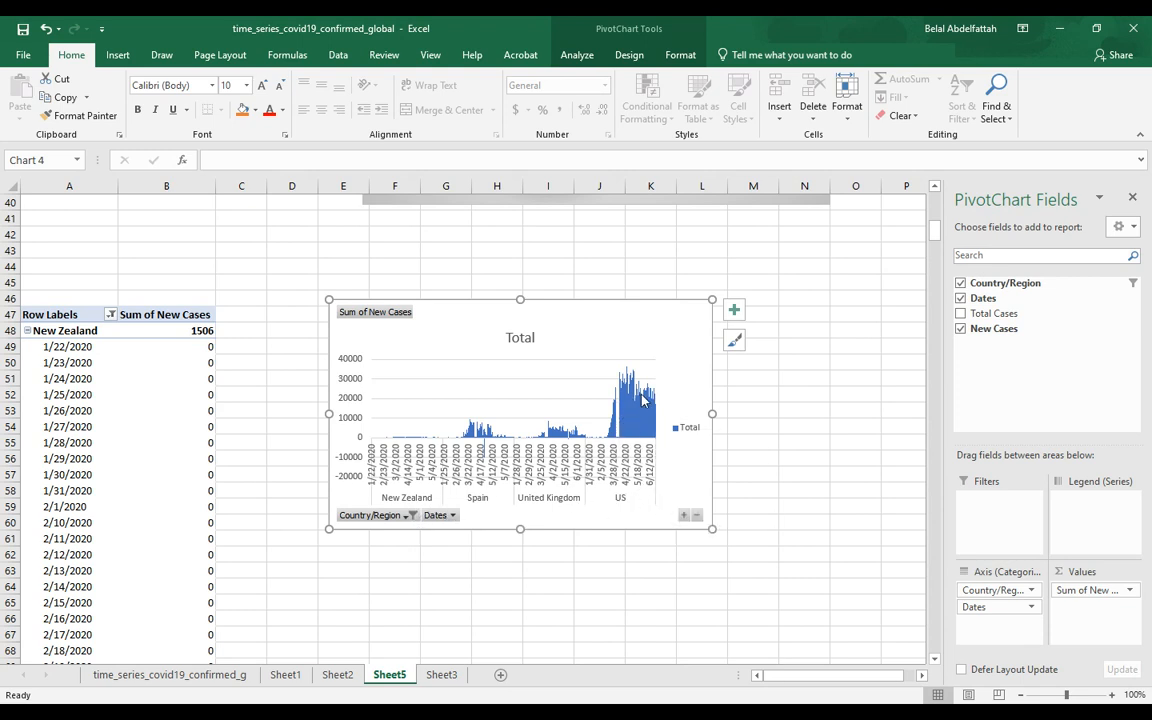
pyautogui.moveTo(643, 418)
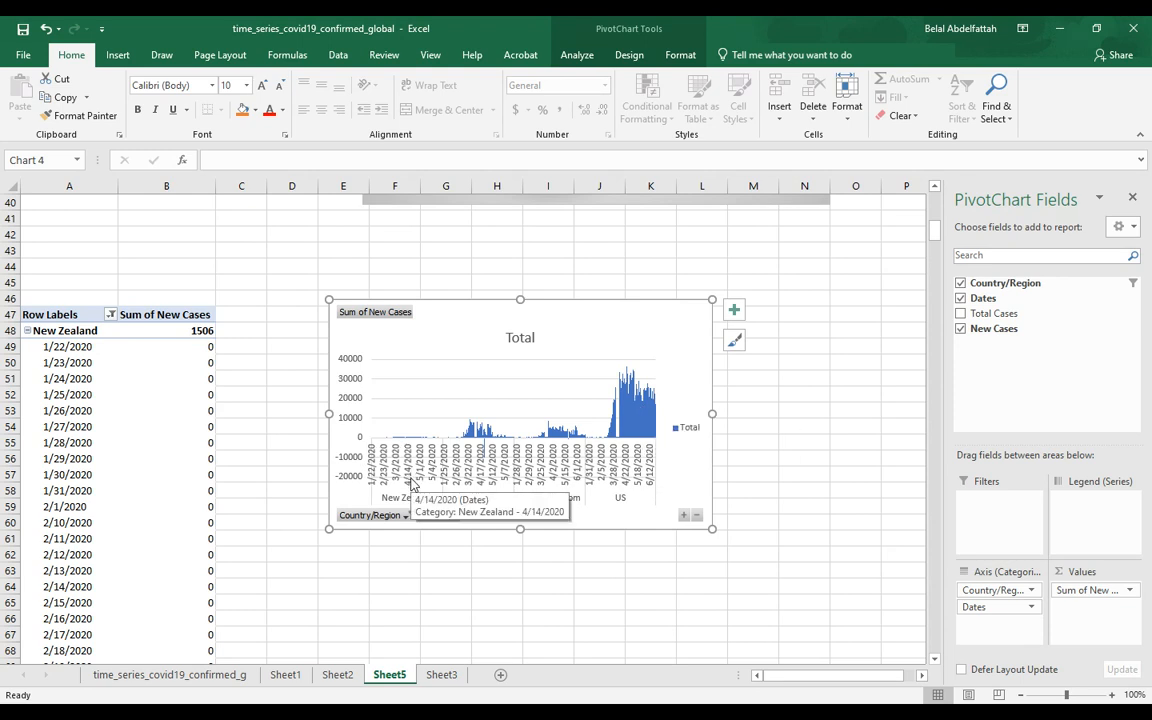
pyautogui.click(111, 314)
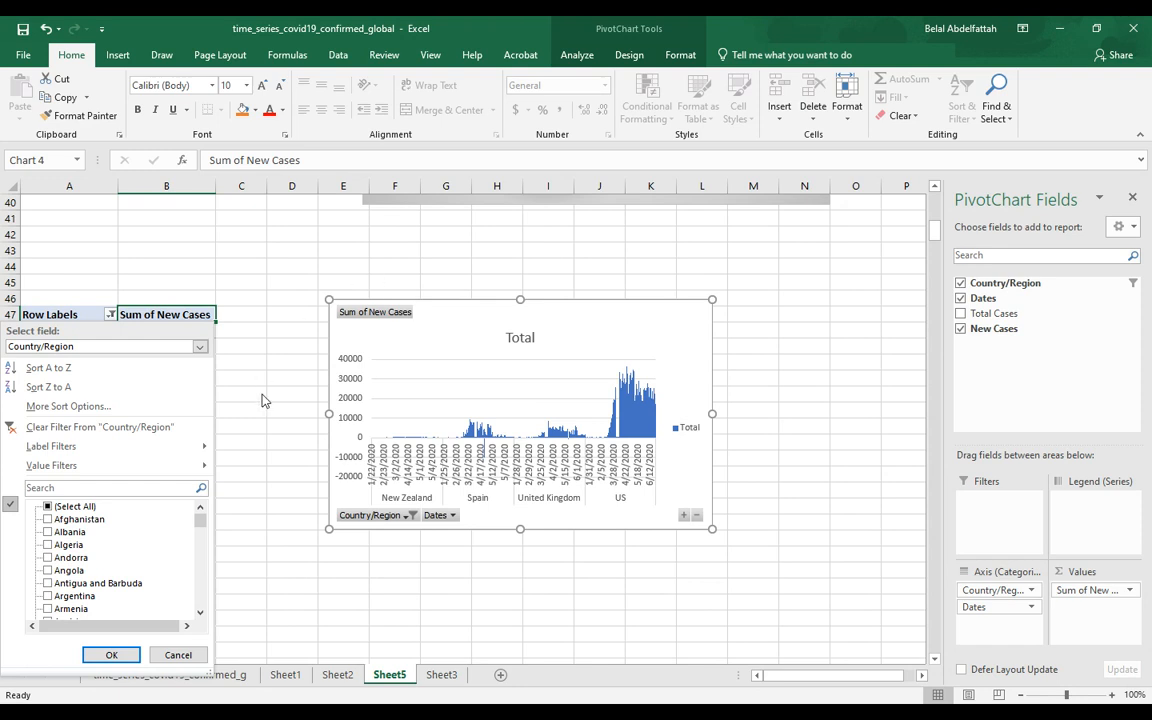
pyautogui.press('Escape')
pyautogui.click(445, 554)
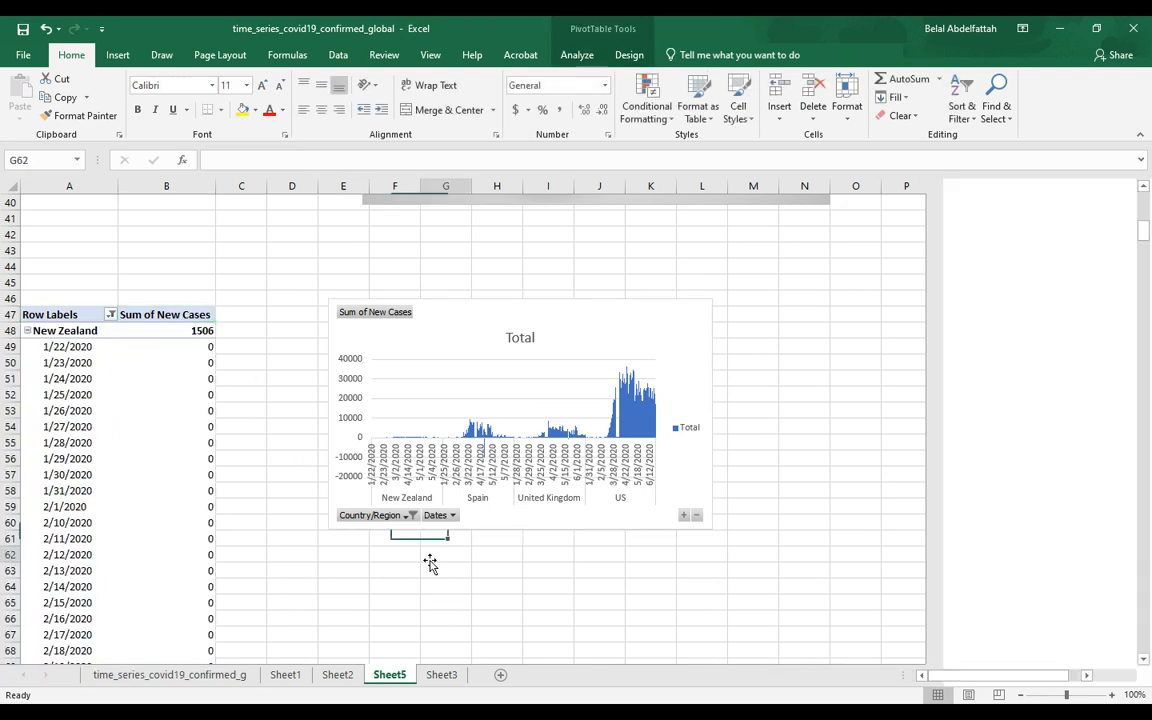
pyautogui.click(117, 54)
pyautogui.click(71, 54)
pyautogui.click(145, 382)
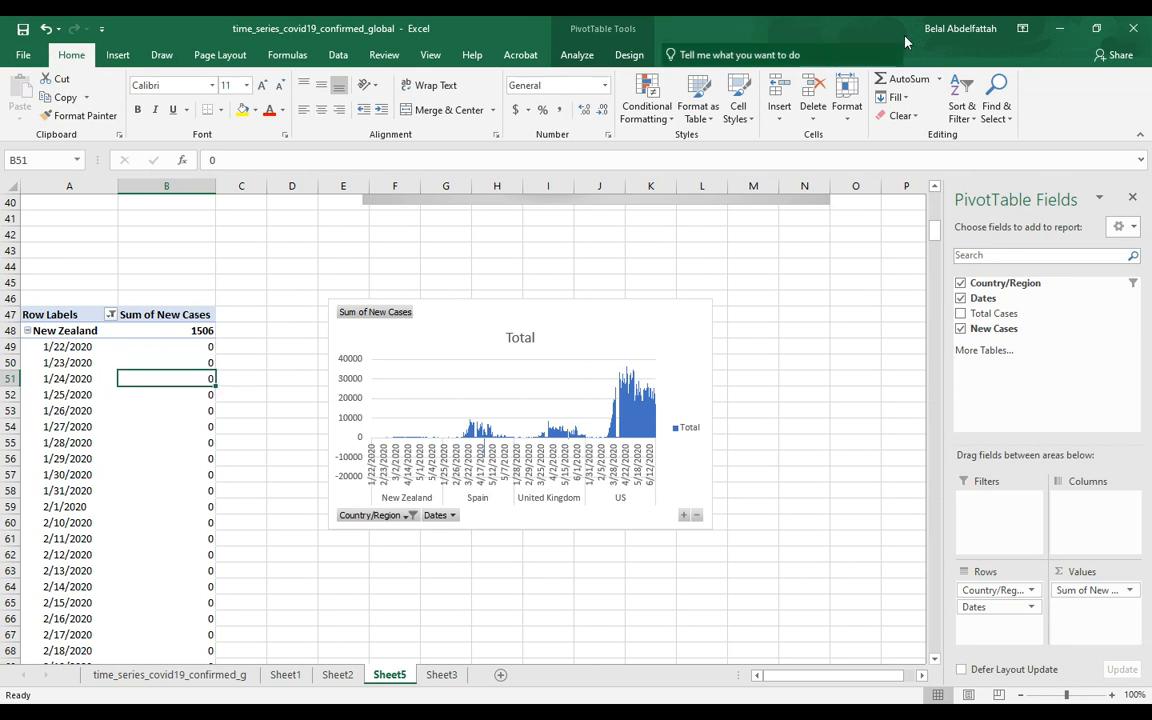
# Step: Insert a line PivotChart based on the second PivotTable
pyautogui.click(629, 55)
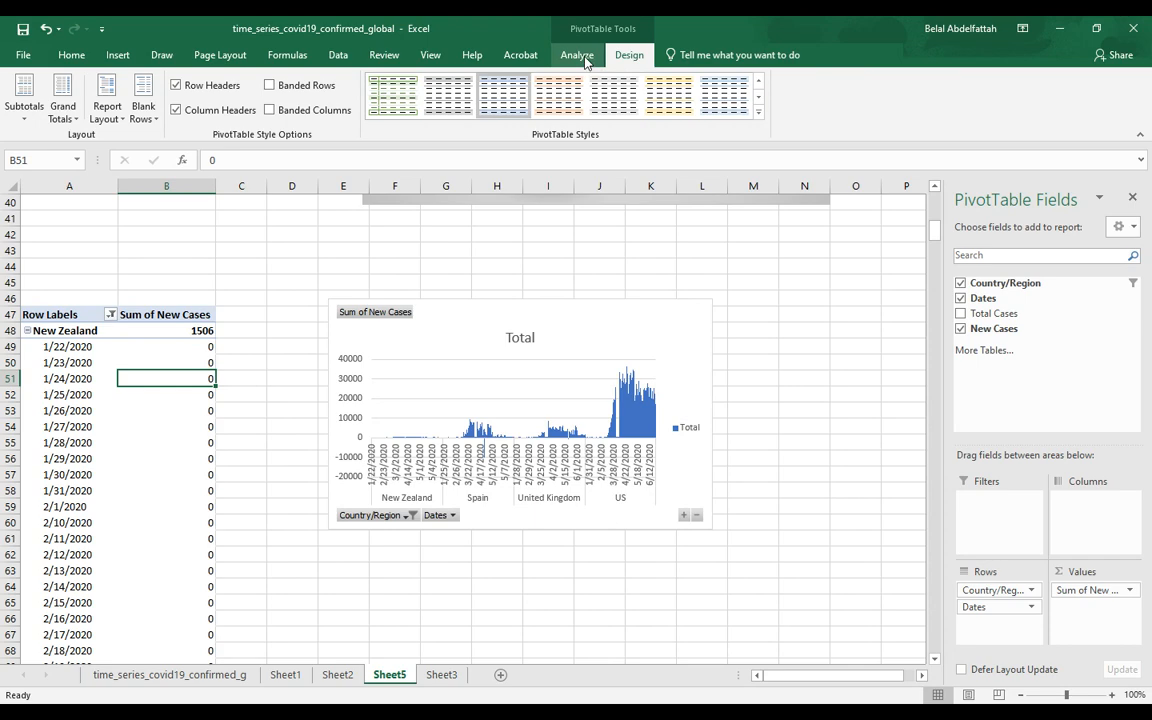
pyautogui.click(583, 54)
pyautogui.click(898, 100)
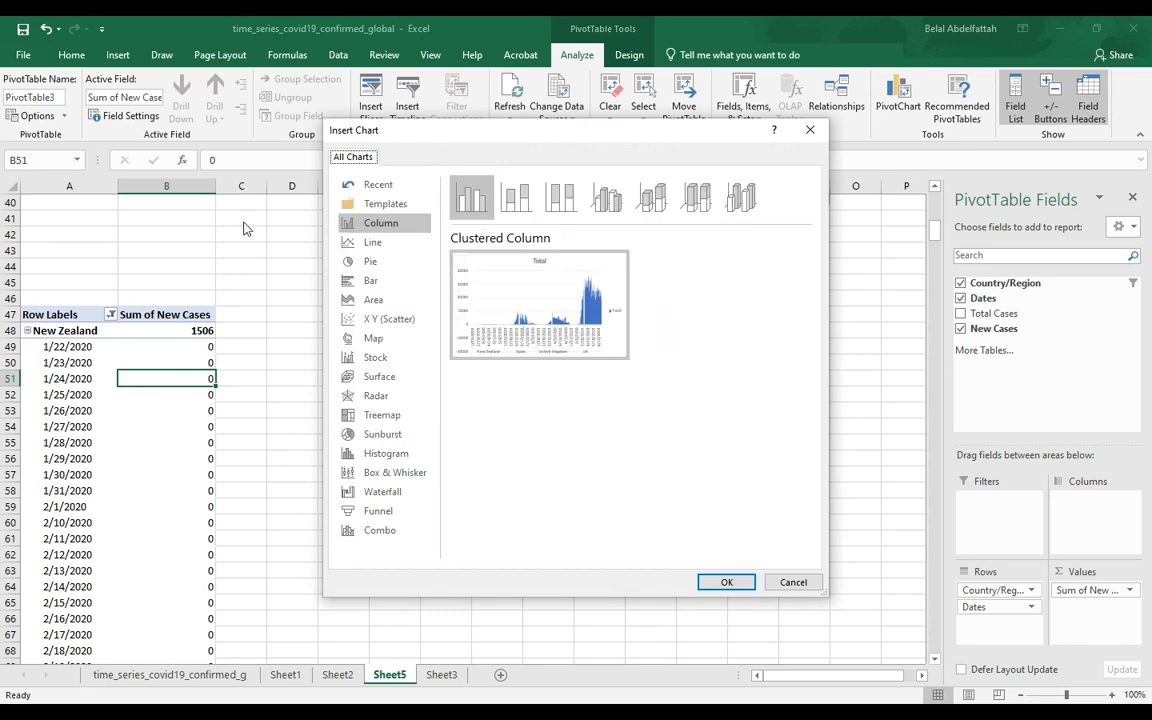
pyautogui.click(372, 242)
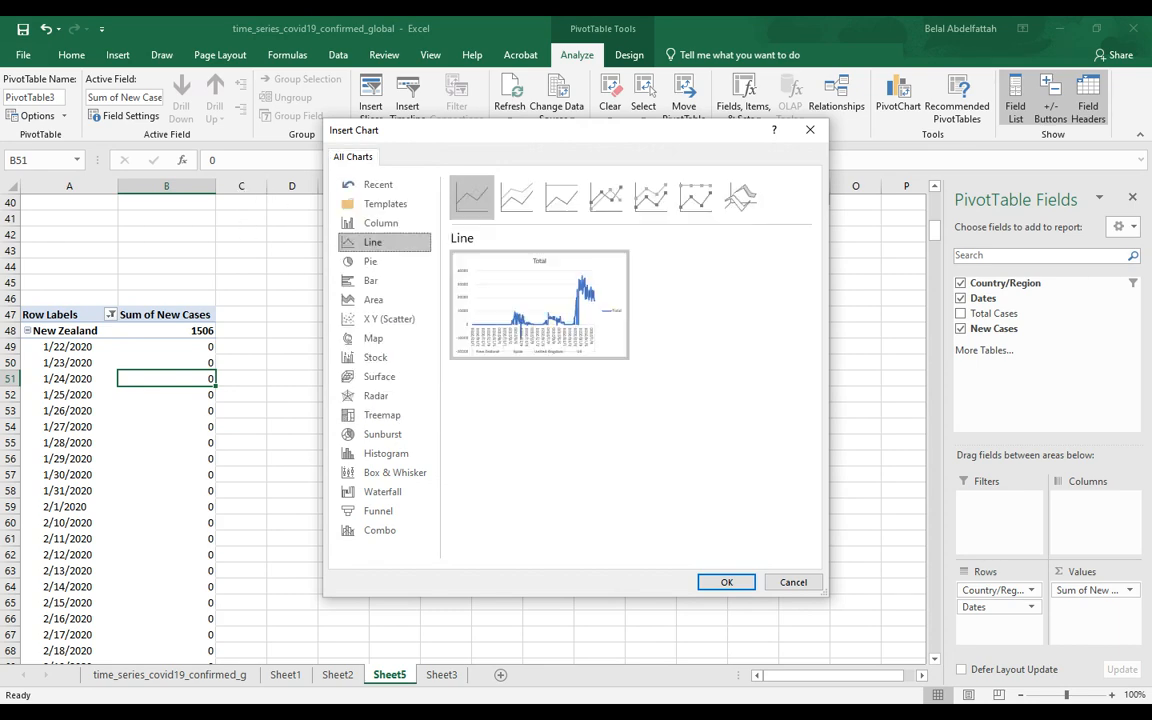
pyautogui.click(729, 582)
# Step: Place the line chart below the second PivotTable's column chart and compare how both plot the four countries
pyautogui.scroll(-3, 640, 240)
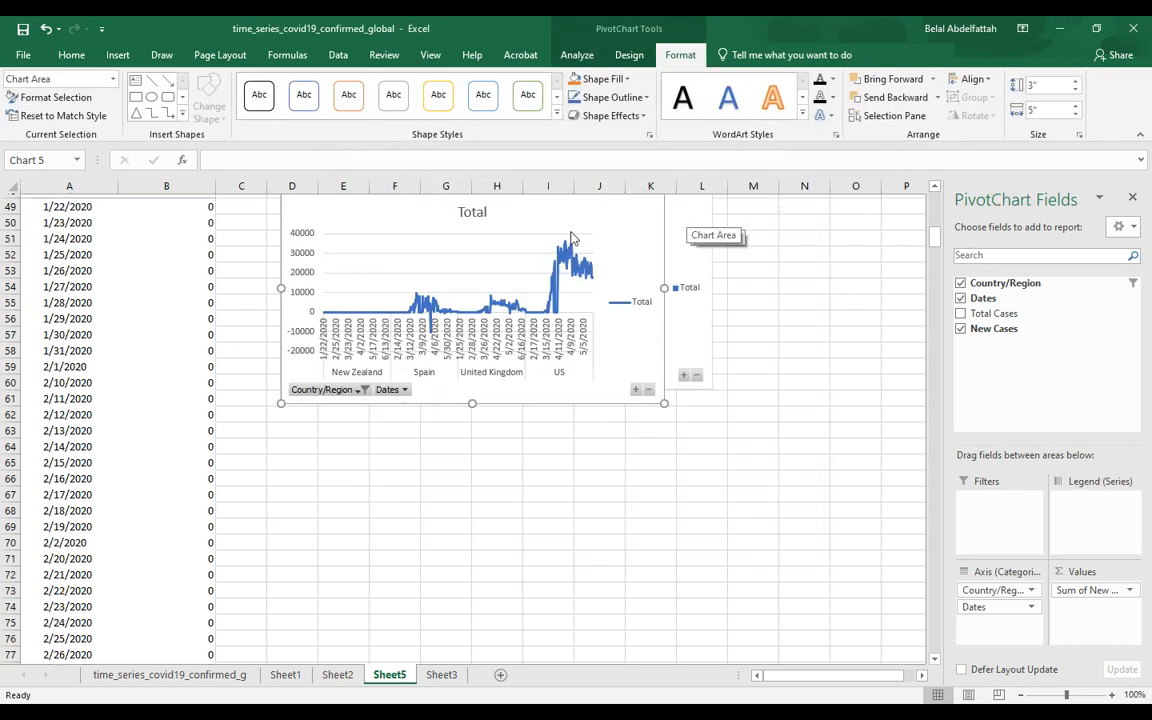
pyautogui.moveTo(595, 201); pyautogui.dragTo(575, 449)
pyautogui.scroll(-1, 592, 392)
pyautogui.moveTo(593, 386); pyautogui.dragTo(592, 404)
pyautogui.scroll(-1, 544, 340)
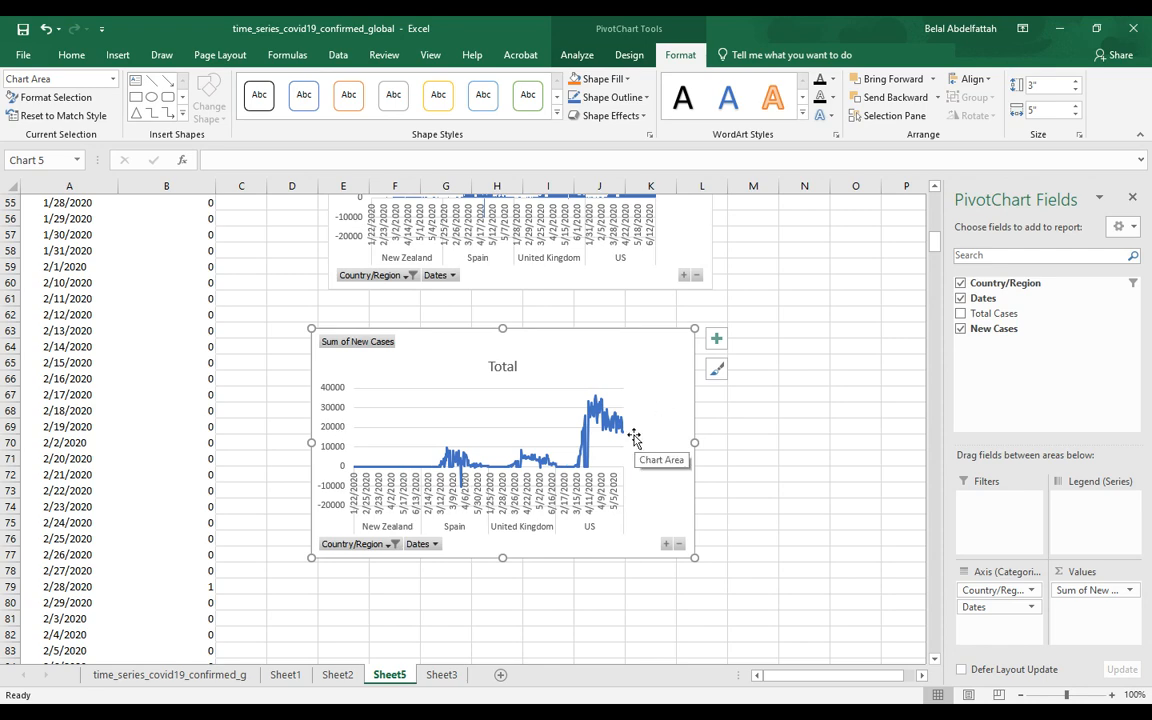
pyautogui.scroll(4, 636, 428)
pyautogui.scroll(-3, 636, 428)
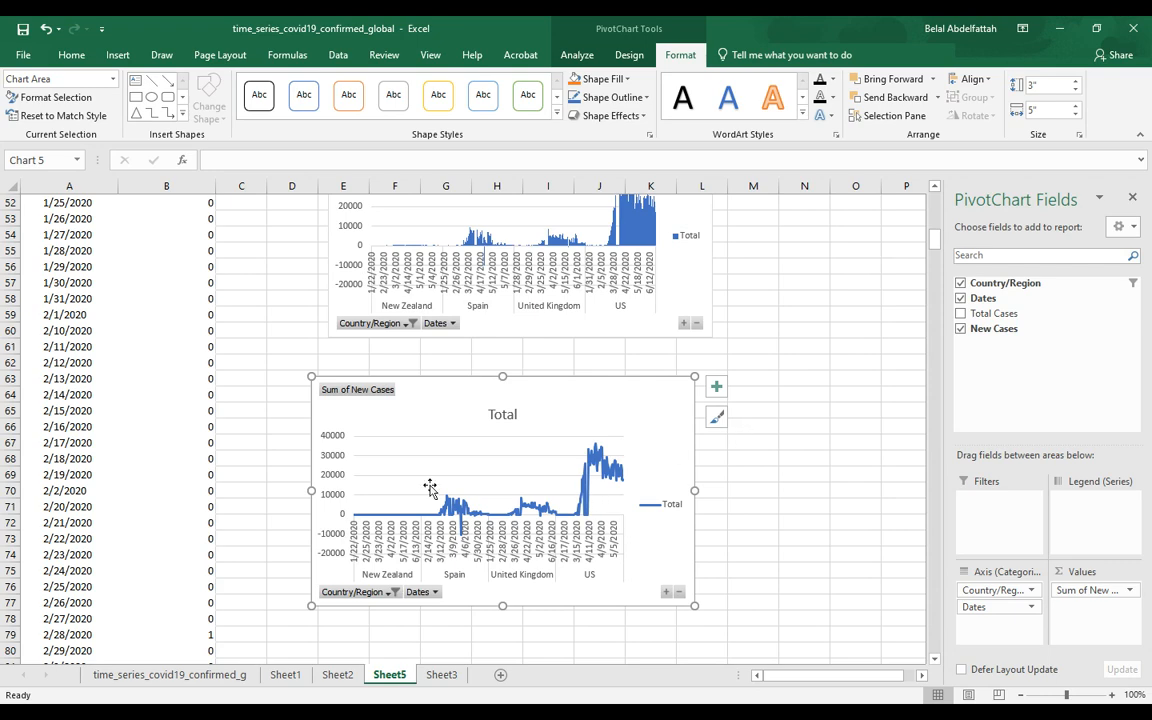
pyautogui.scroll(2, 548, 393)
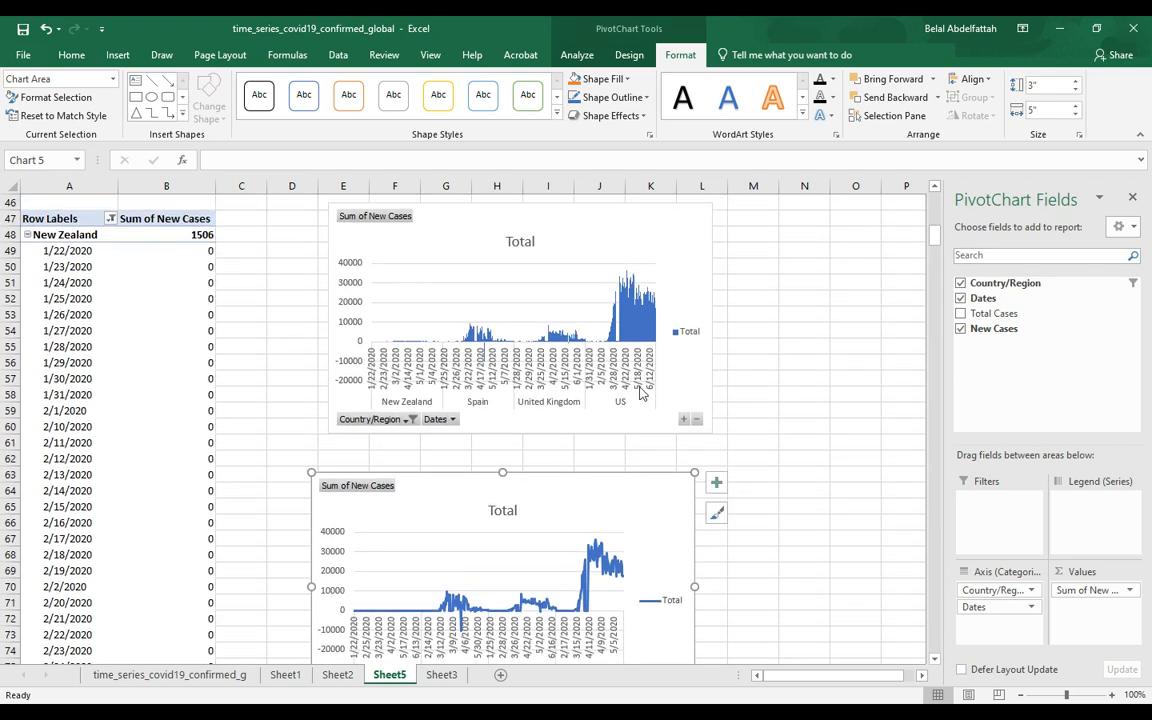
pyautogui.scroll(-3, 740, 343)
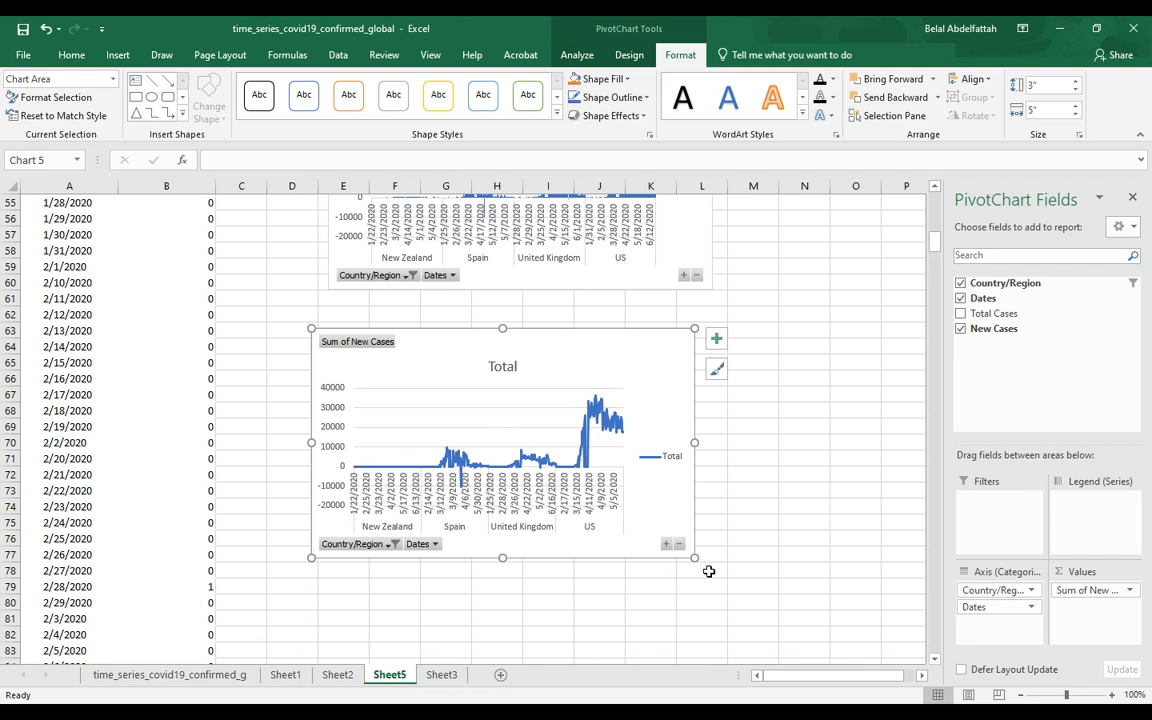
# Step: Enlarge the line chart to about 6.99 inches wide and 4.17 inches high
pyautogui.moveTo(695, 558); pyautogui.dragTo(830, 607)
pyautogui.scroll(-1, 325, 541)
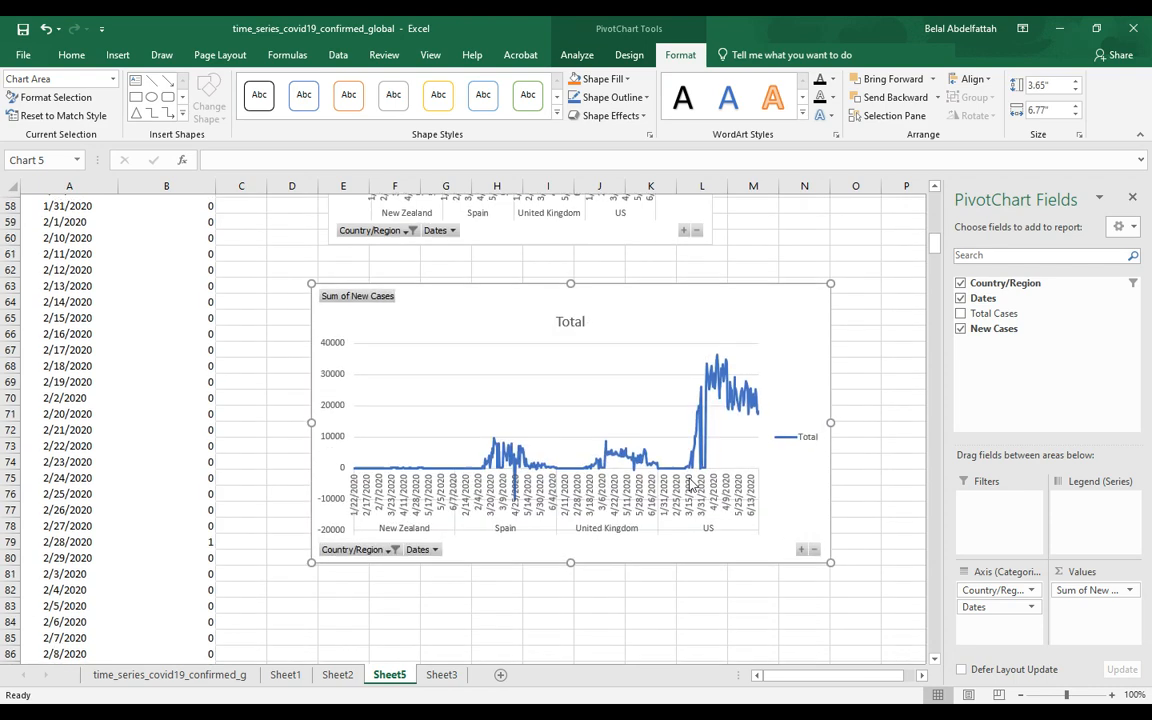
pyautogui.moveTo(311, 559); pyautogui.dragTo(294, 600)
pyautogui.scroll(-2, 317, 484)
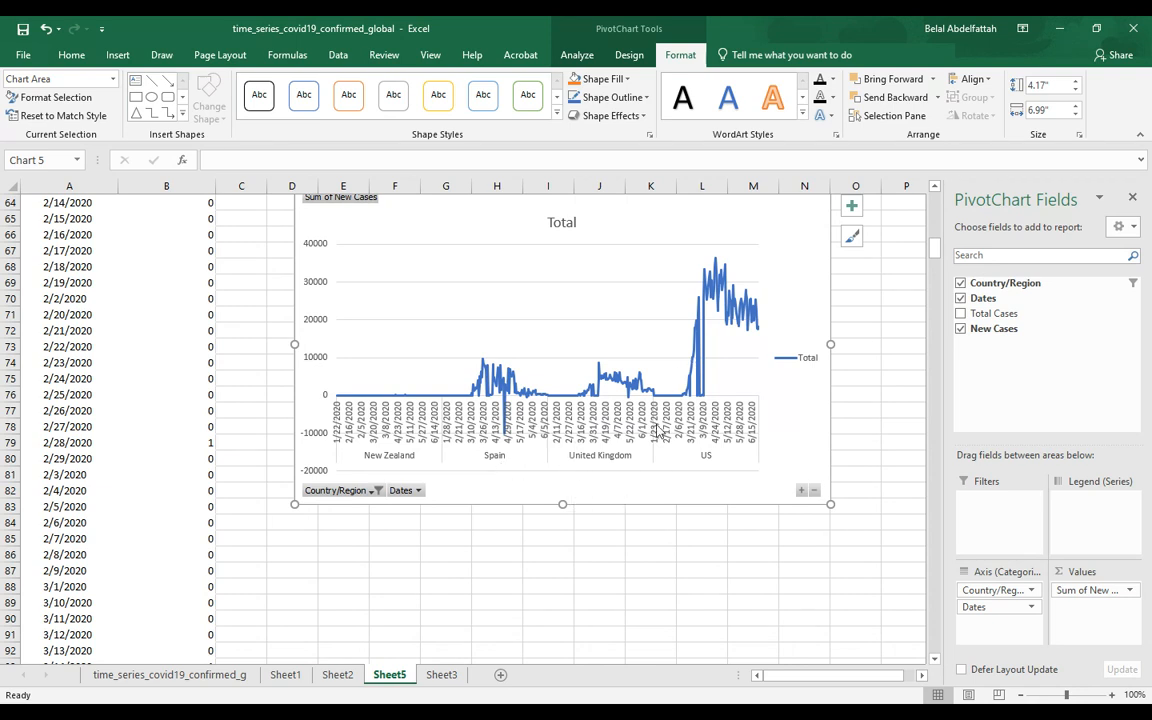
pyautogui.scroll(1, 767, 230)
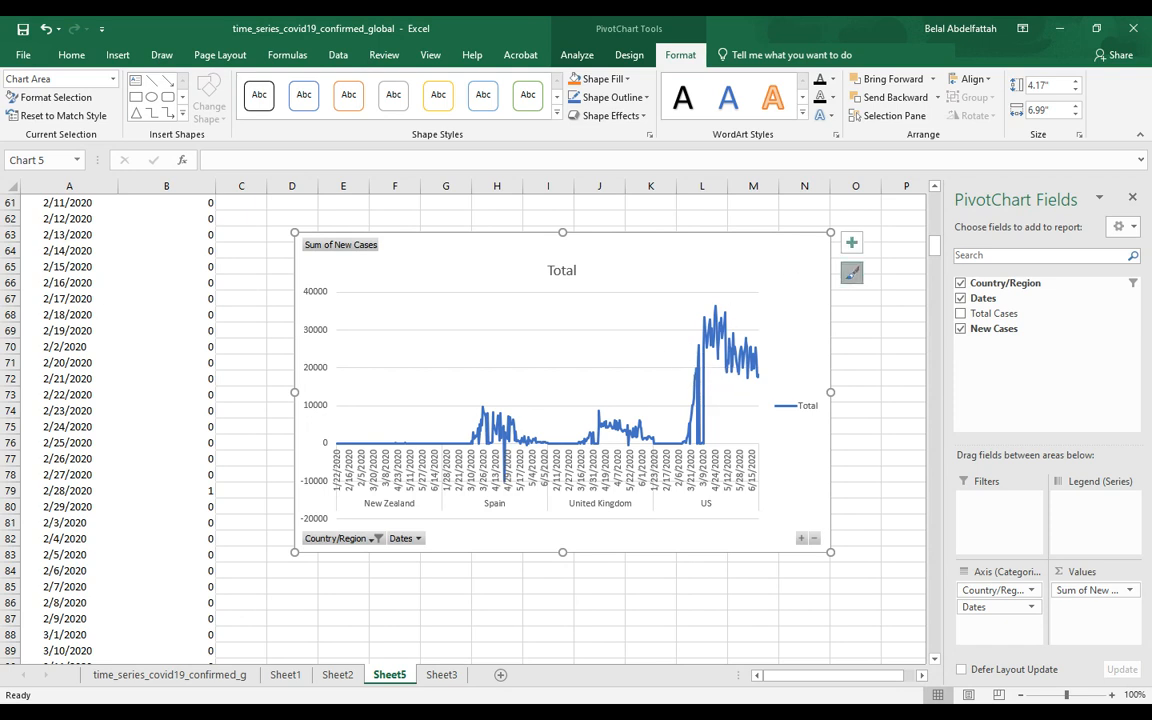
pyautogui.click(851, 272)
pyautogui.click(829, 331)
pyautogui.scroll(-3, 828, 329)
pyautogui.scroll(3, 829, 331)
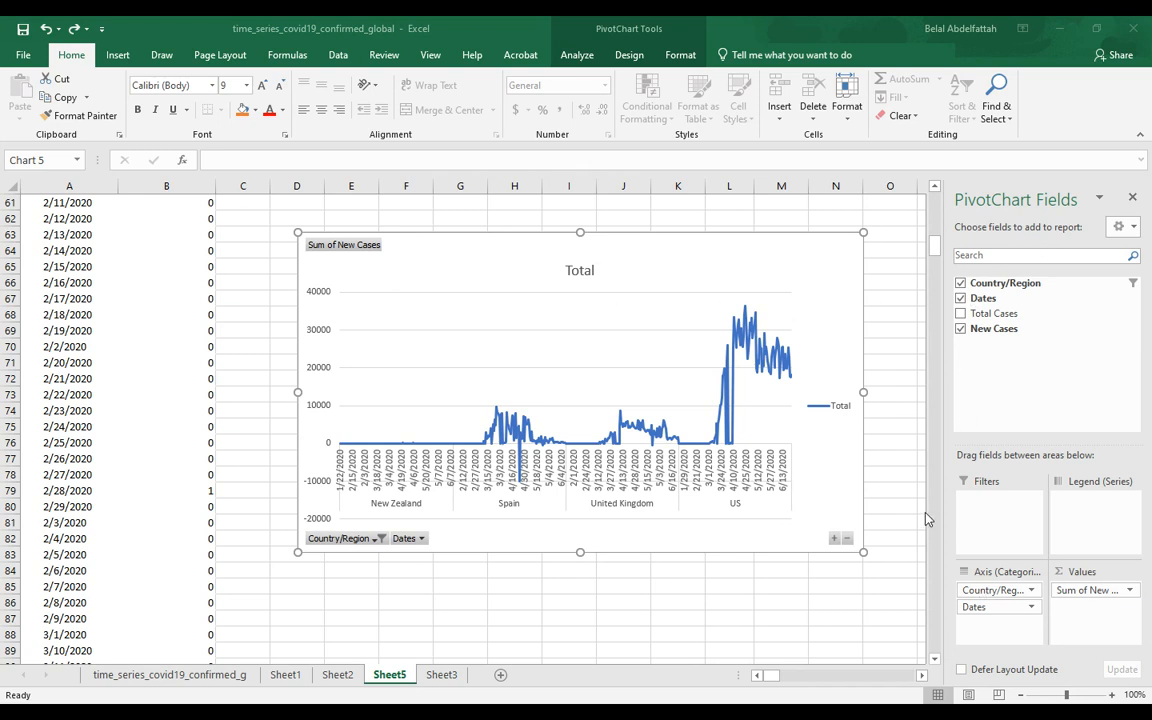
# Step: Transfer Country/Region from the line chart's axis to its legend, keeping Dates on the axis
pyautogui.click(979, 612)
pyautogui.moveTo(980, 609); pyautogui.dragTo(1096, 534)
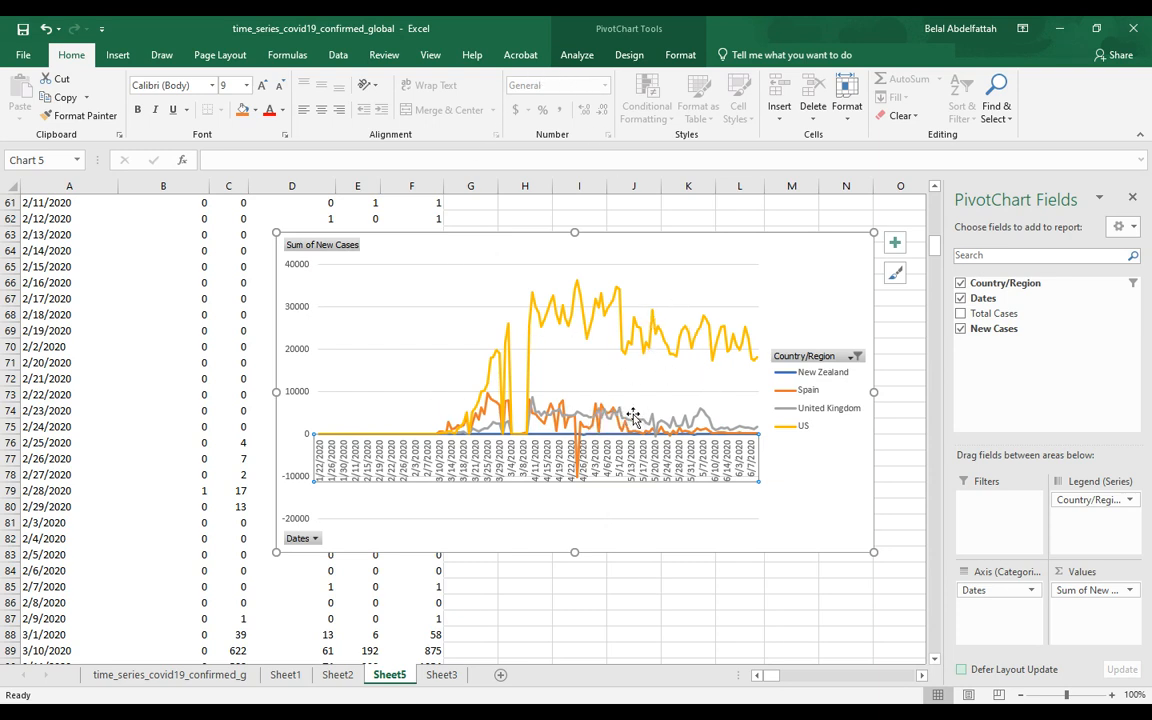
# Step: Set the line chart's Country/Region filter to include all countries
pyautogui.click(856, 357)
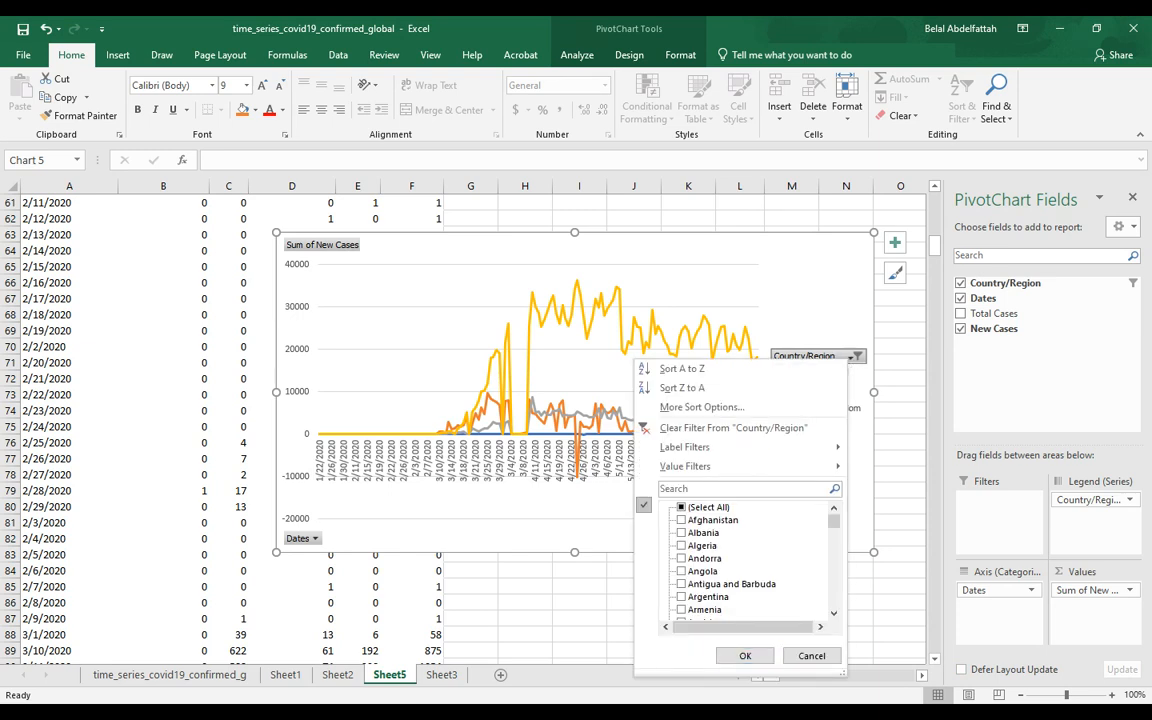
pyautogui.click(784, 316)
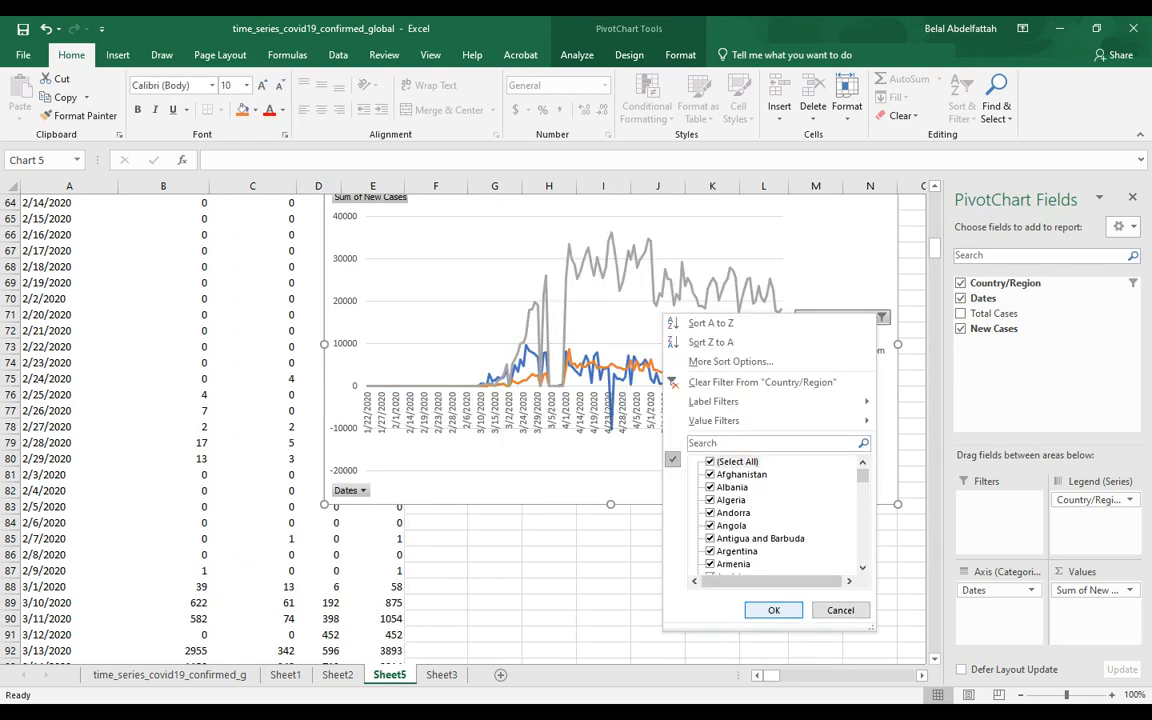
pyautogui.click(773, 610)
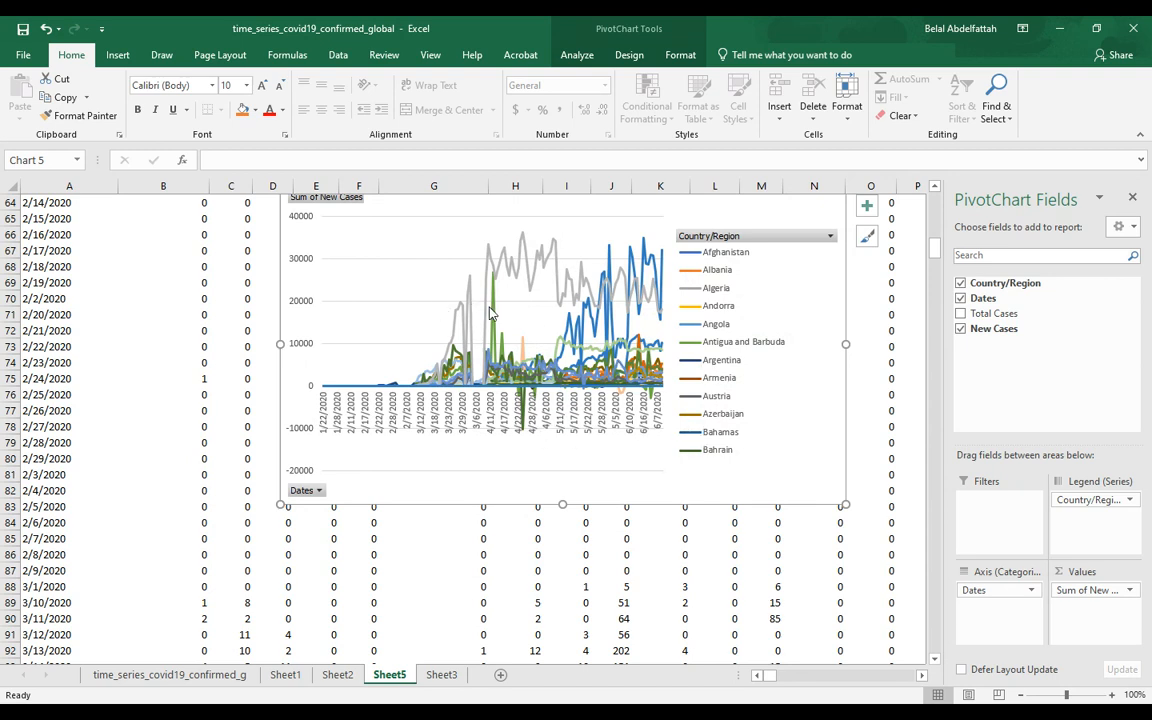
pyautogui.moveTo(597, 356)
# Step: Filter the line chart's Country/Region to US only and widen the chart by extending its left edge into column B
pyautogui.click(745, 236)
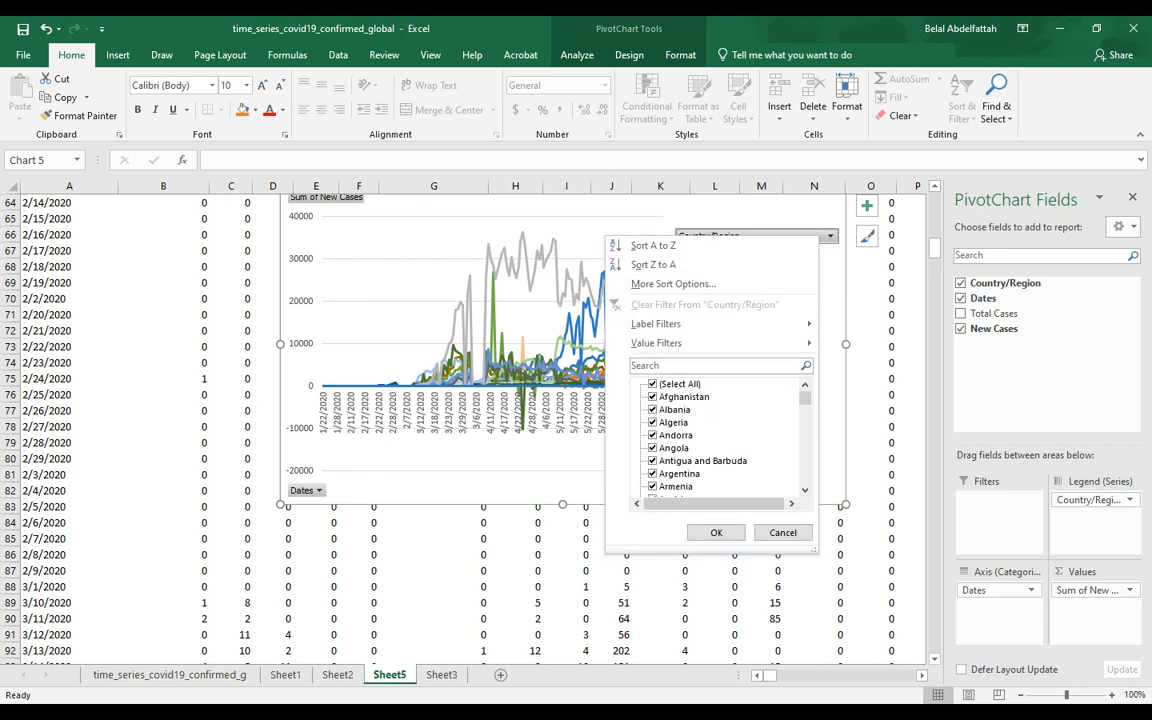
pyautogui.click(684, 397)
pyautogui.press('Up')
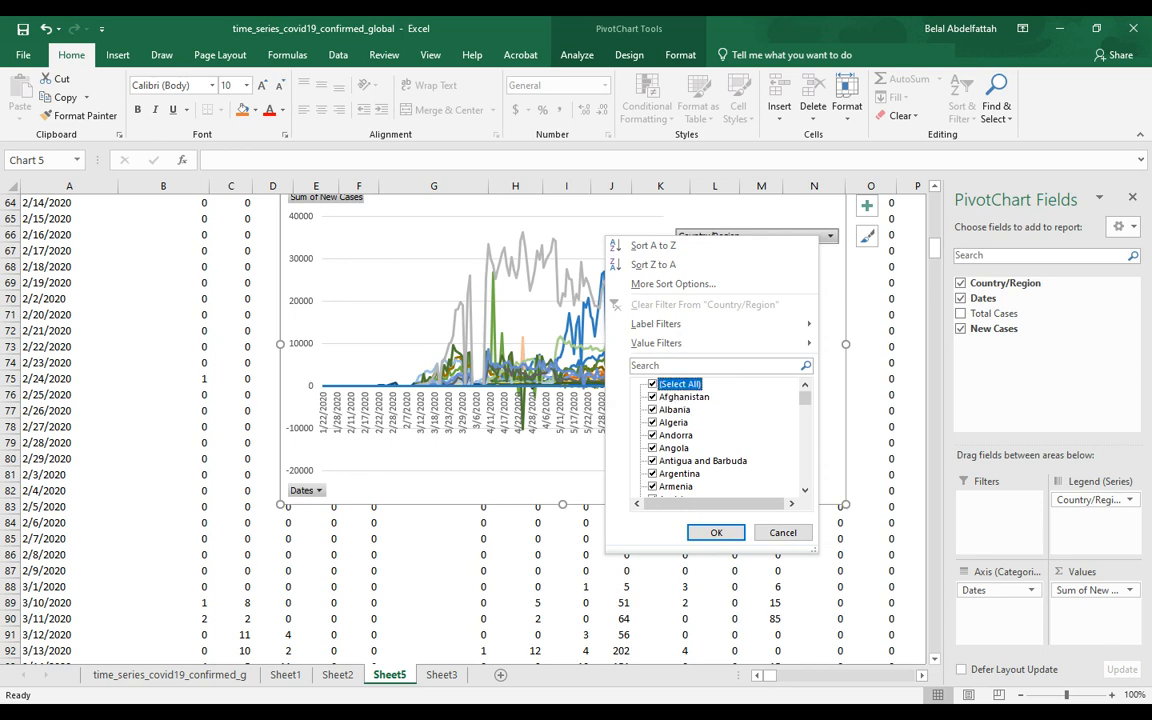
pyautogui.click(653, 384)
pyautogui.moveTo(805, 398); pyautogui.dragTo(805, 474)
pyautogui.click(653, 435)
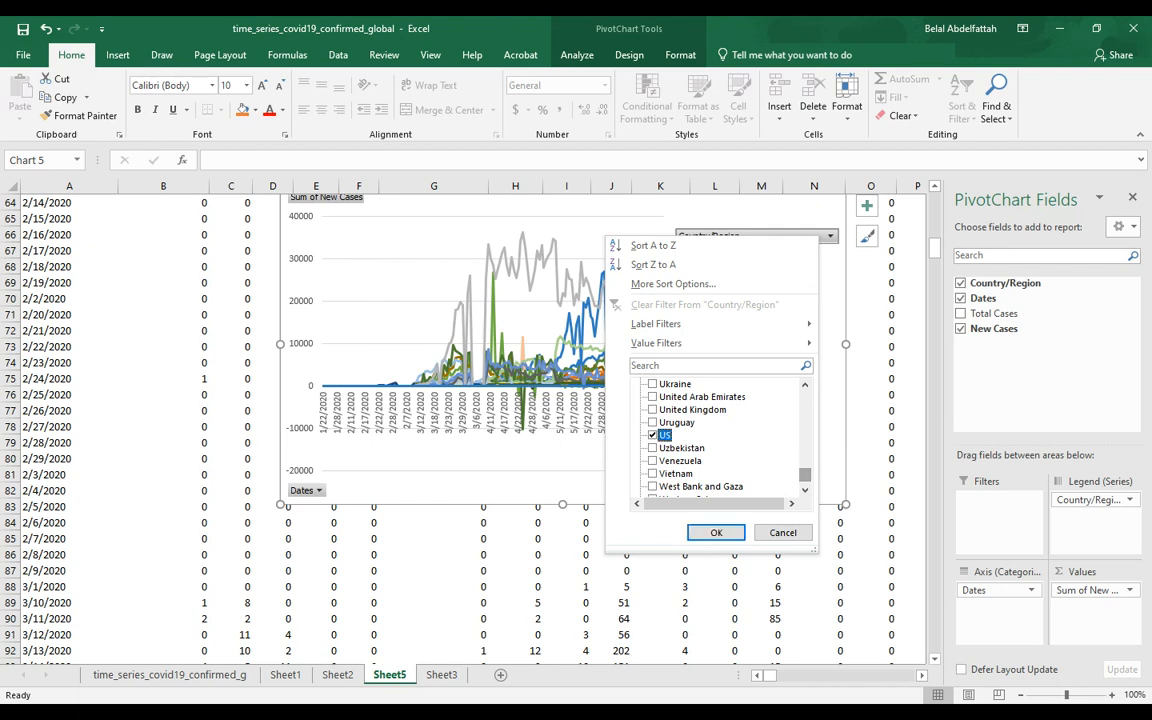
pyautogui.click(716, 532)
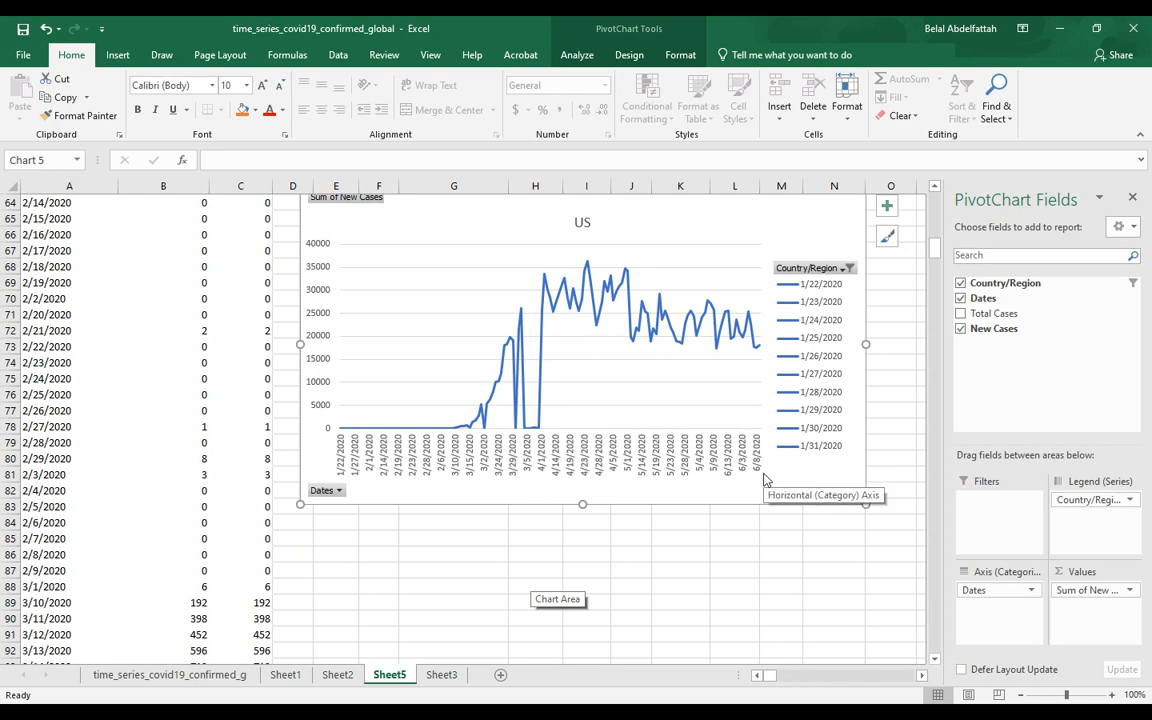
pyautogui.moveTo(300, 505); pyautogui.dragTo(145, 513)
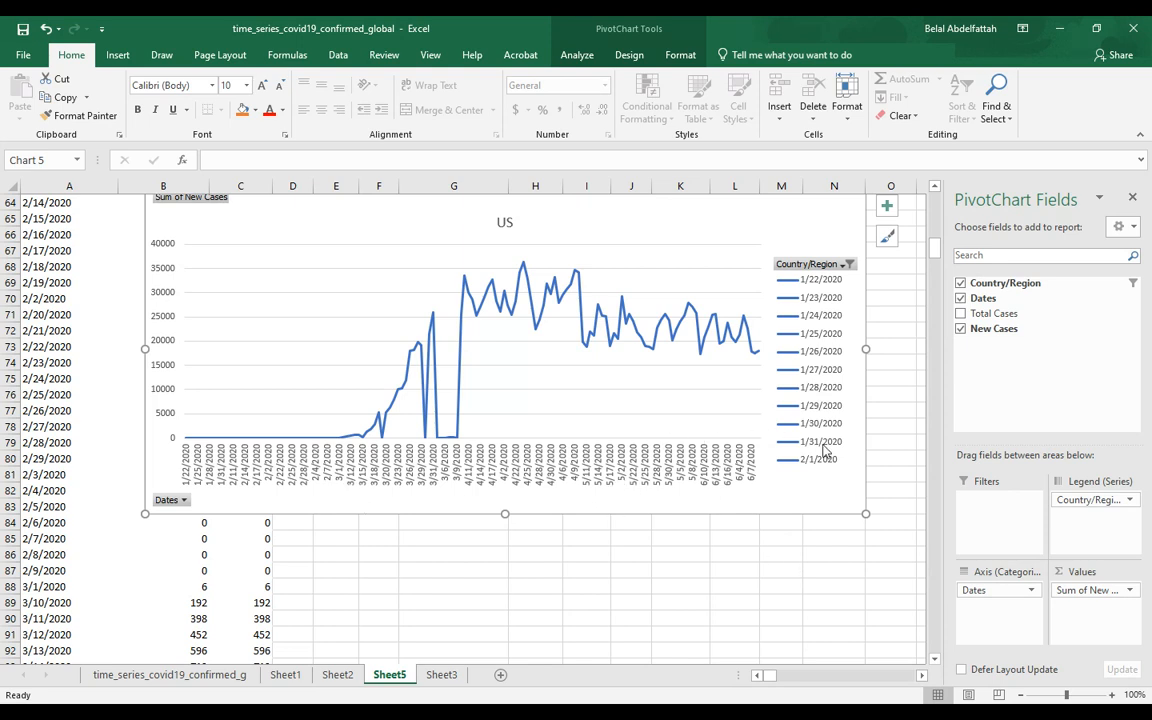
# Step: Try using Dates as a report filter for the line chart, remove the field, and undo both field changes
pyautogui.click(849, 264)
pyautogui.click(1003, 532)
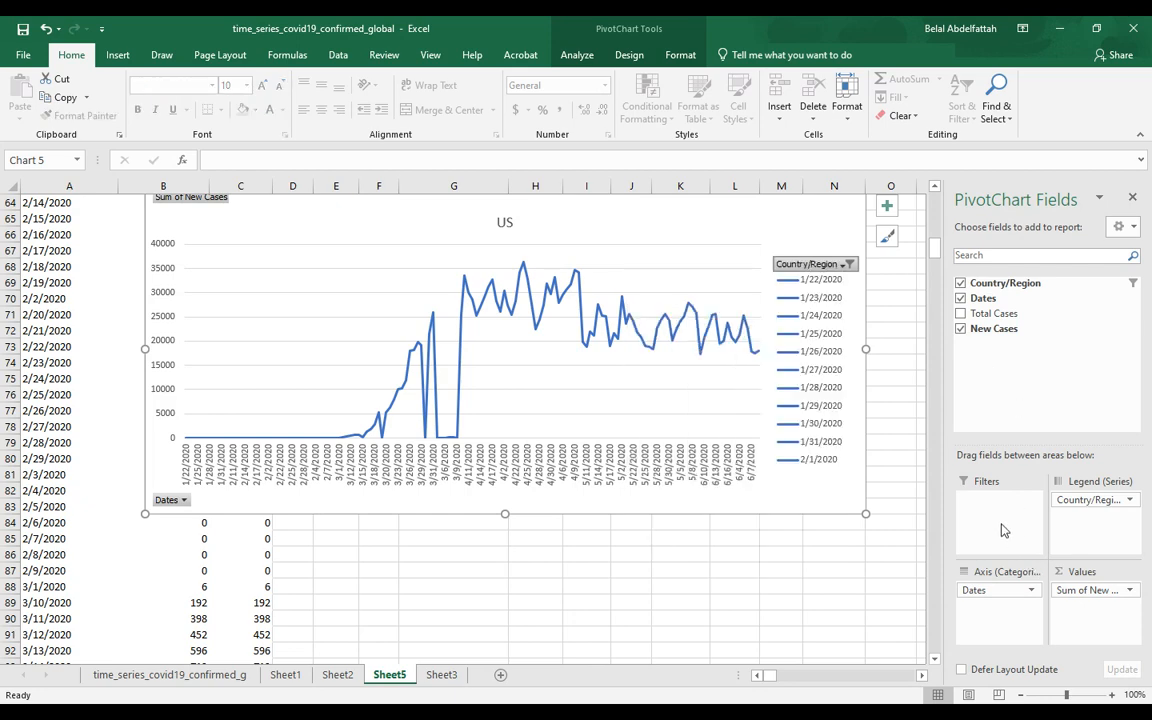
pyautogui.moveTo(1005, 300); pyautogui.dragTo(992, 518)
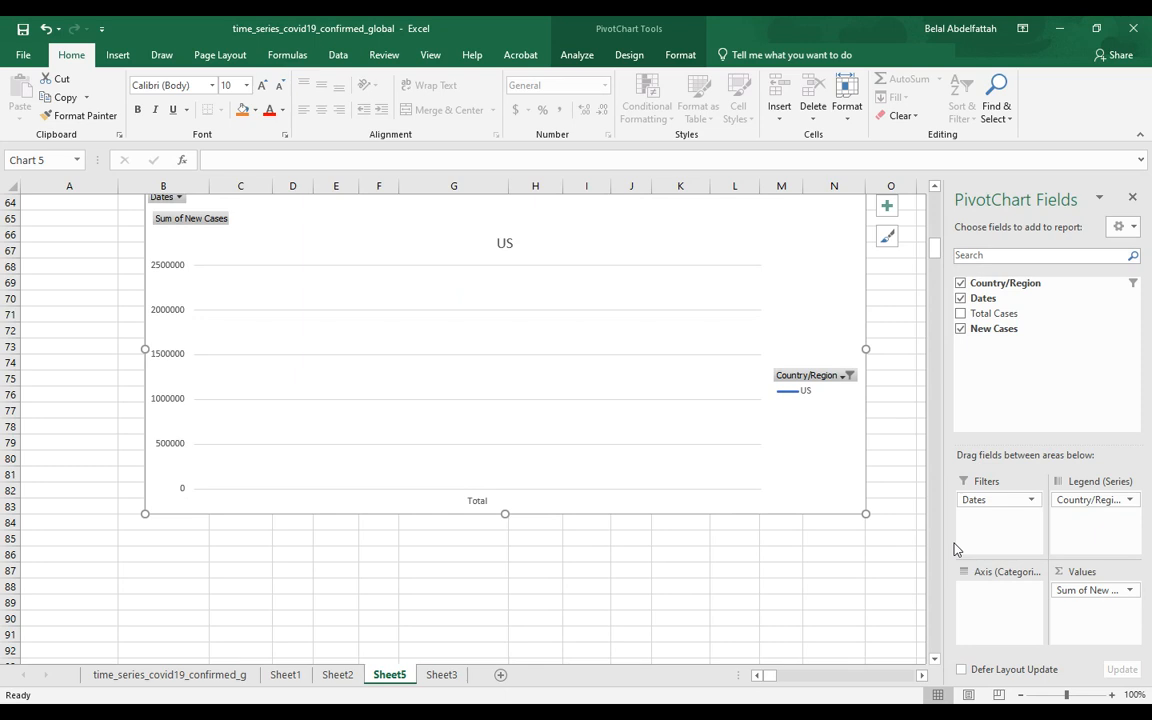
pyautogui.scroll(3, 913, 522)
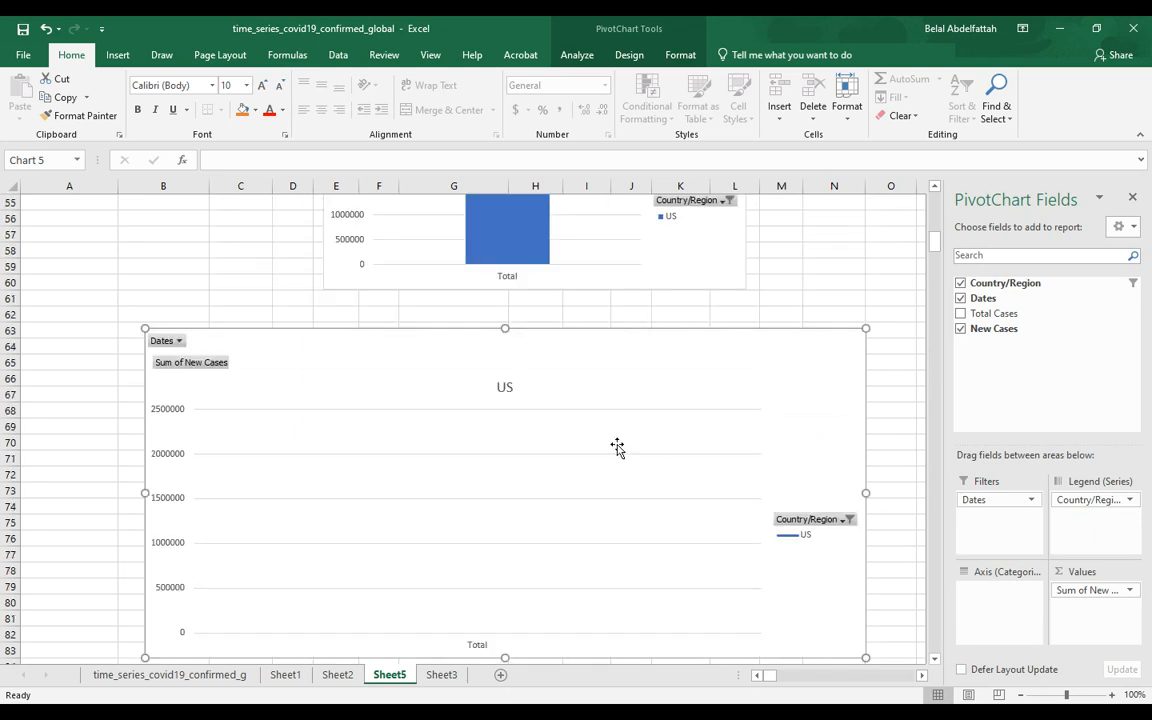
pyautogui.scroll(-3, 617, 447)
pyautogui.moveTo(993, 500); pyautogui.dragTo(1075, 390)
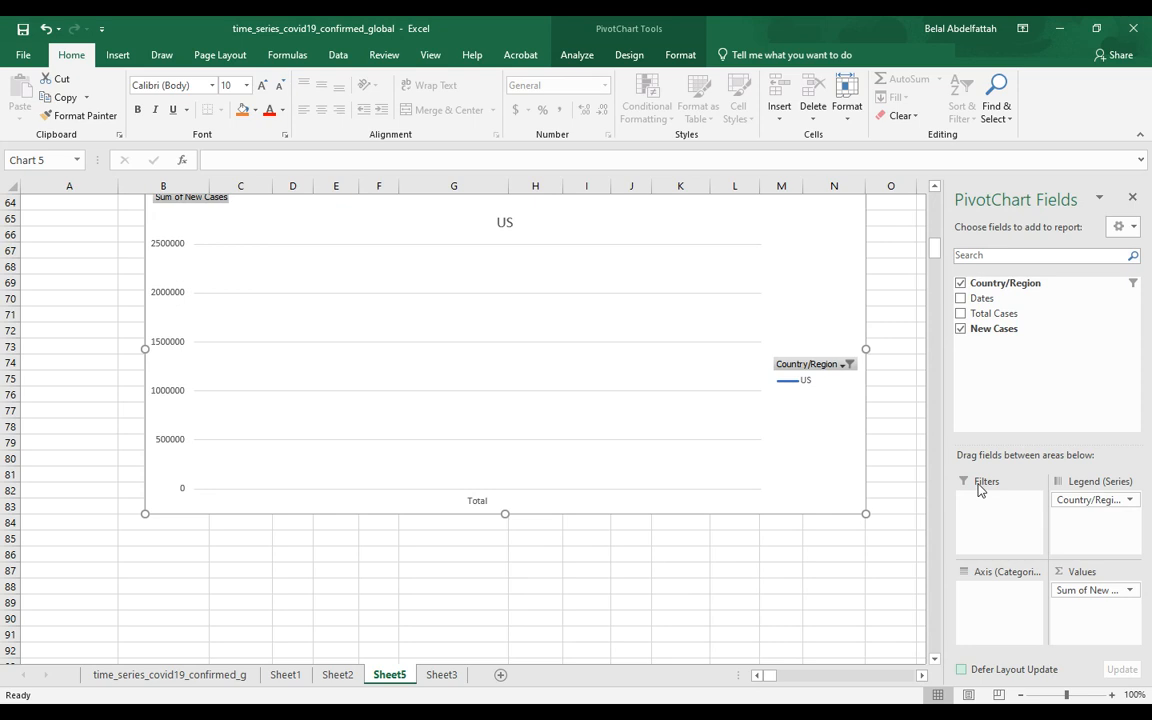
pyautogui.click(762, 557)
pyautogui.hotkey('ctrl', 'z')
pyautogui.hotkey('ctrl', 'z')
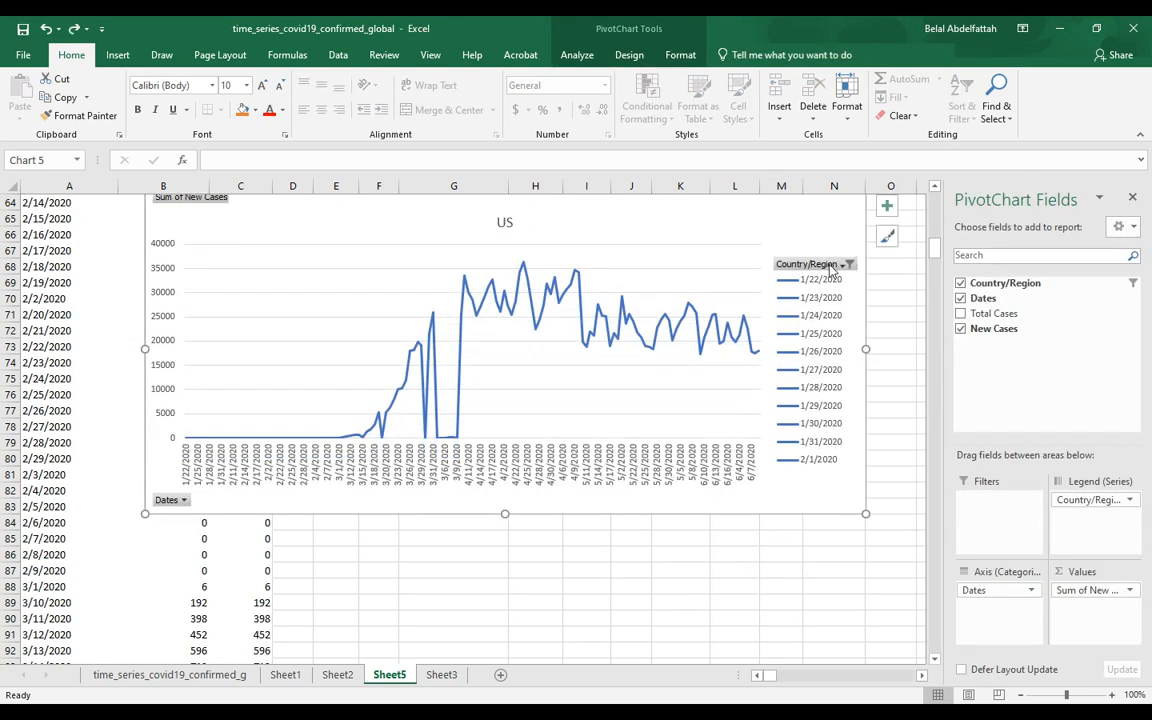
# Step: Filter the line chart's Dates to 6/2/2020 through 6/9/2020 plus 6/15/2020 and 6/16/2020
pyautogui.click(828, 266)
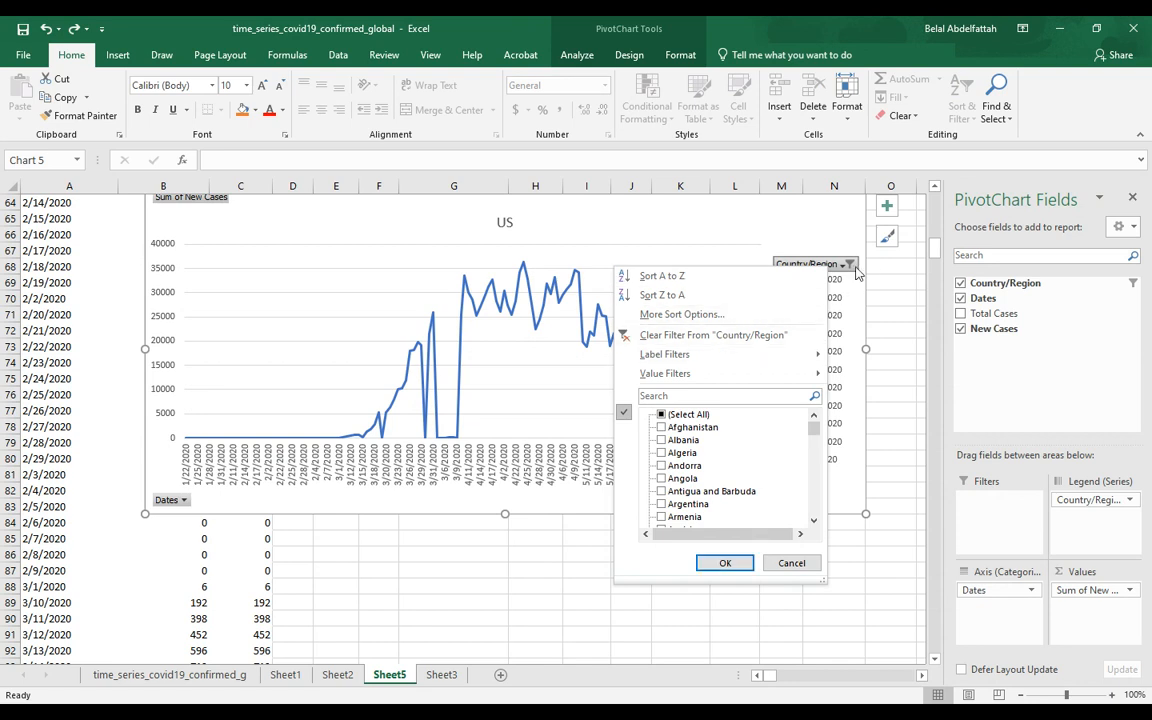
pyautogui.click(166, 502)
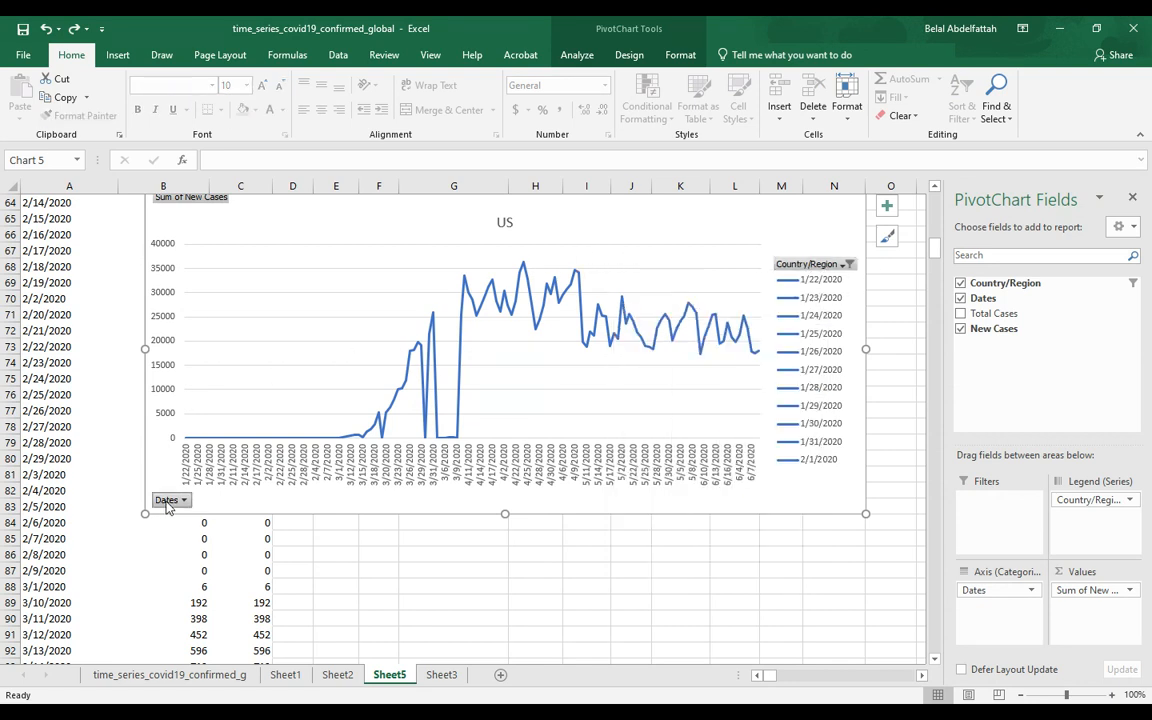
pyautogui.click(167, 502)
pyautogui.click(48, 330)
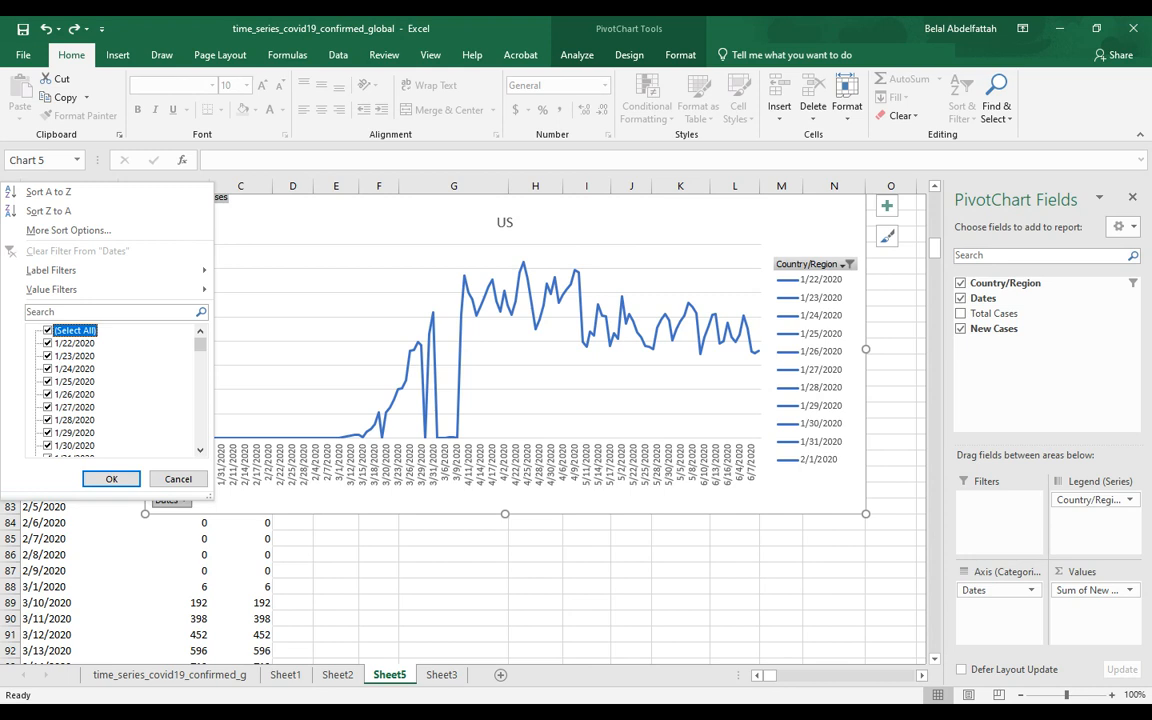
pyautogui.click(48, 330)
pyautogui.moveTo(120, 289)
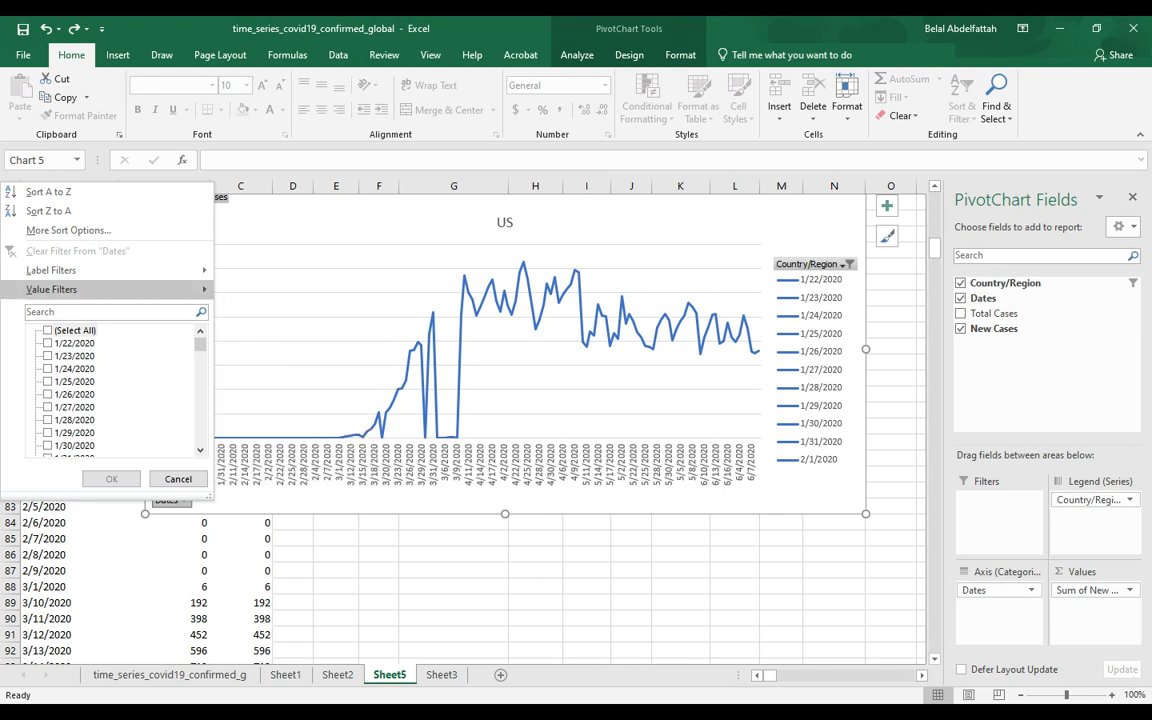
pyautogui.moveTo(200, 344); pyautogui.dragTo(200, 449)
pyautogui.click(48, 446)
pyautogui.click(48, 433)
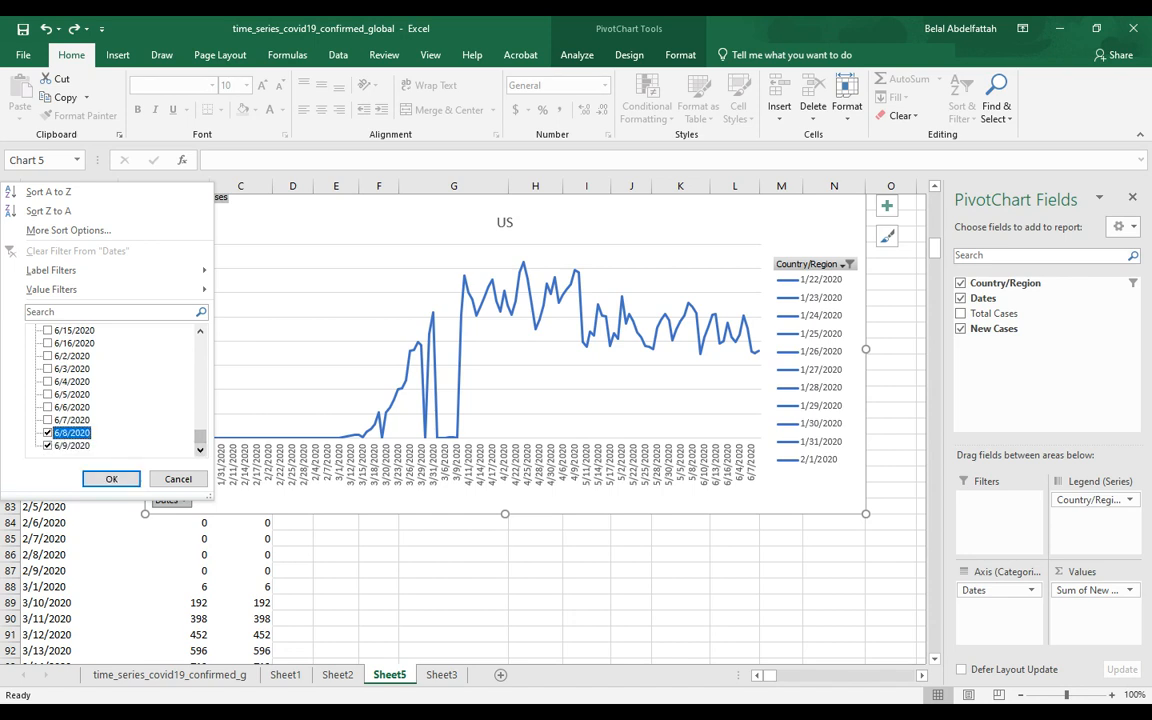
pyautogui.click(48, 420)
pyautogui.click(48, 394)
pyautogui.click(48, 407)
pyautogui.click(48, 381)
pyautogui.click(48, 368)
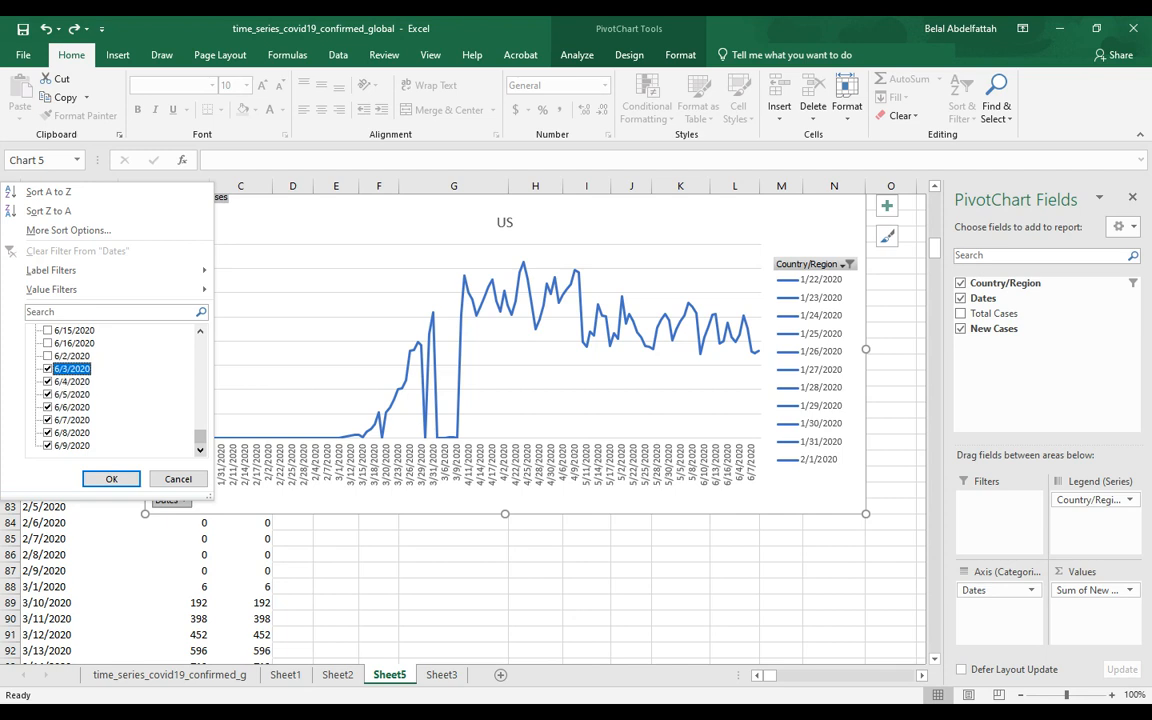
pyautogui.click(48, 356)
pyautogui.click(48, 330)
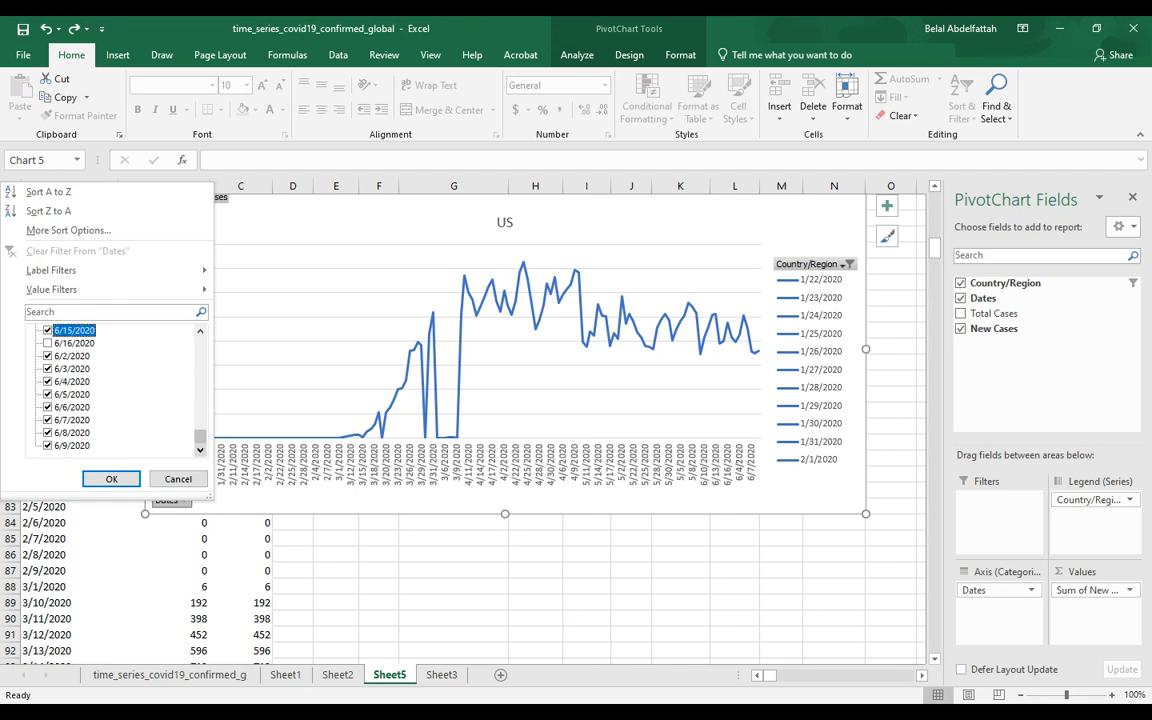
pyautogui.click(48, 343)
pyautogui.click(111, 479)
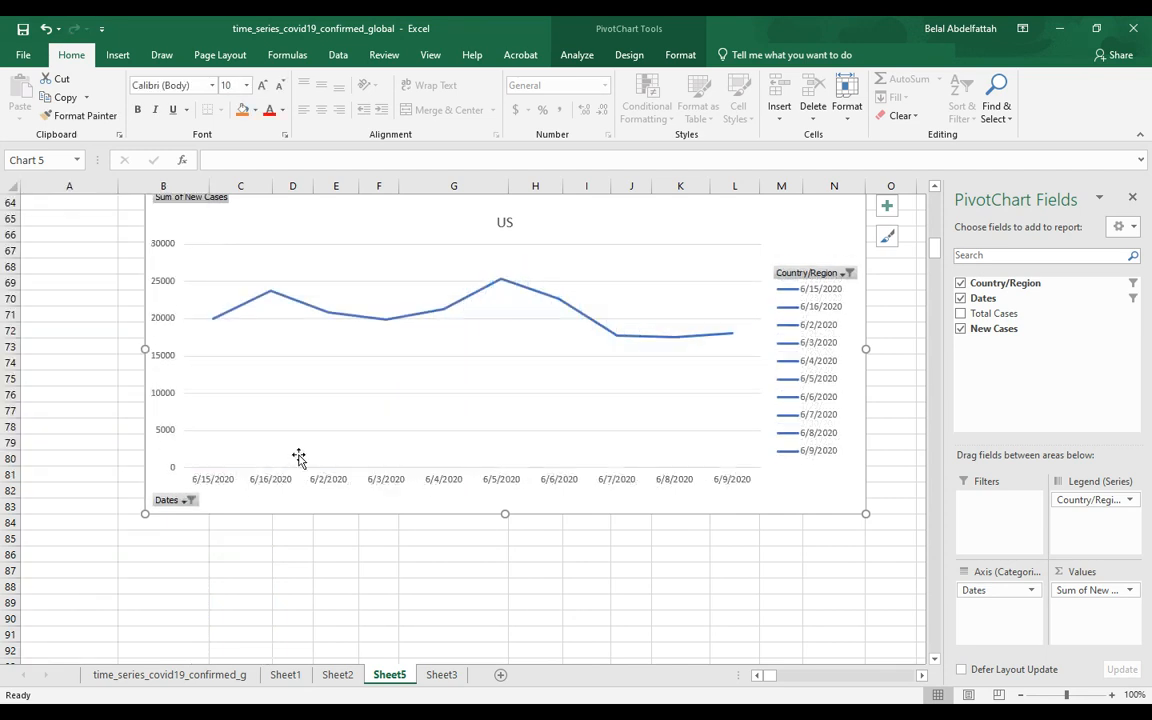
pyautogui.scroll(2, 620, 457)
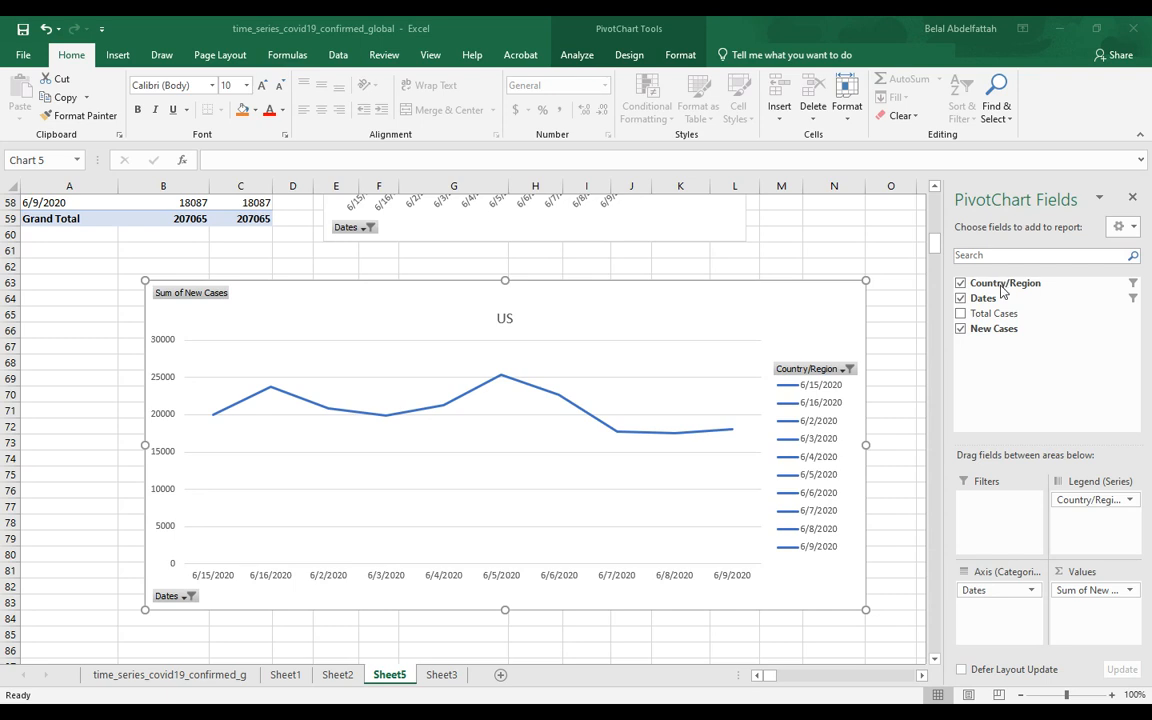
# Step: Move Country/Region to the line chart's report filter and select Brazil, Germany, Greece and US
pyautogui.moveTo(1005, 283); pyautogui.dragTo(988, 531)
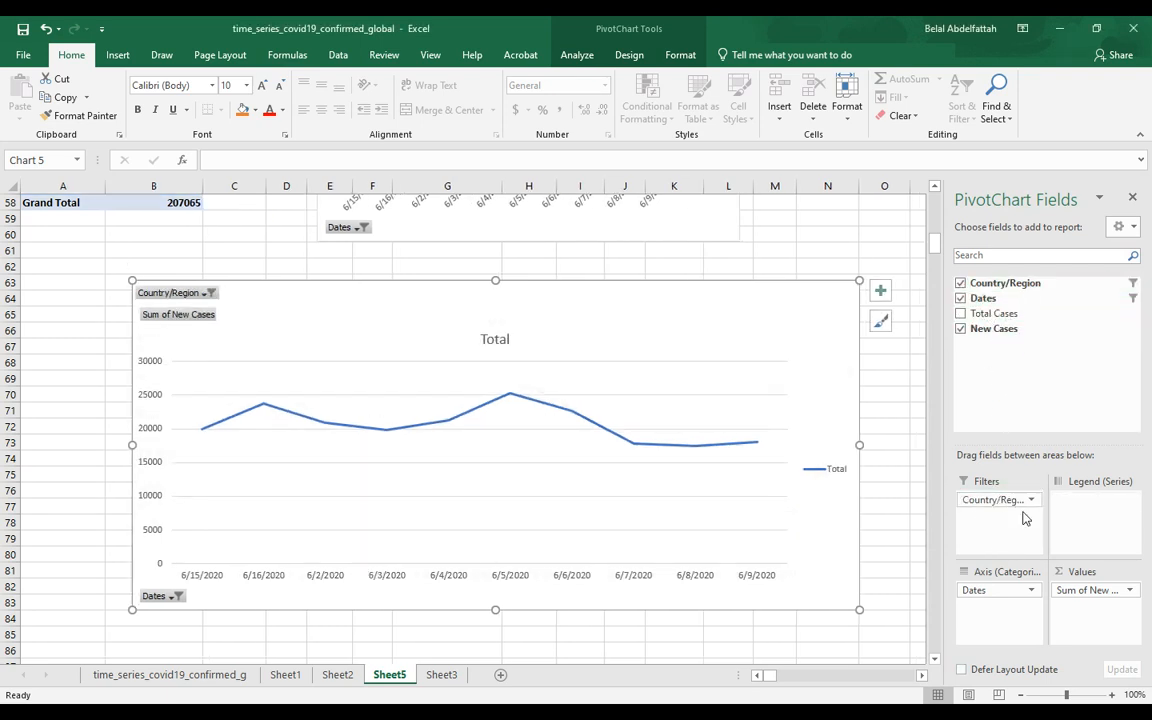
pyautogui.click(1026, 503)
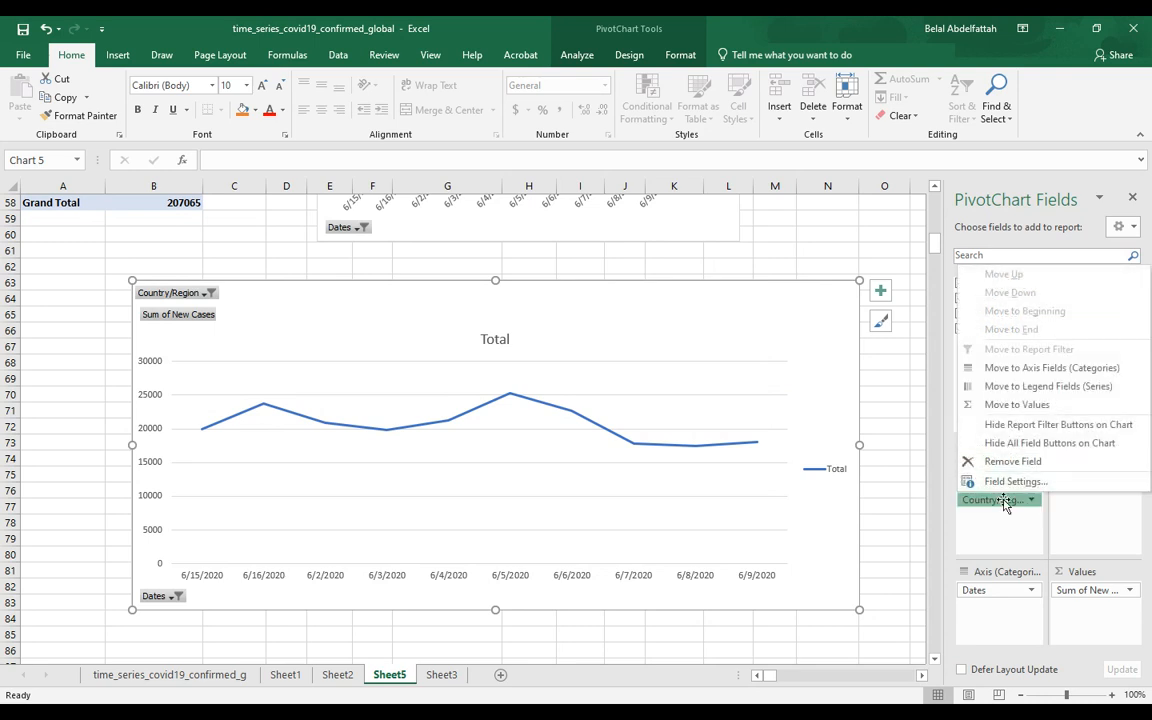
pyautogui.click(210, 293)
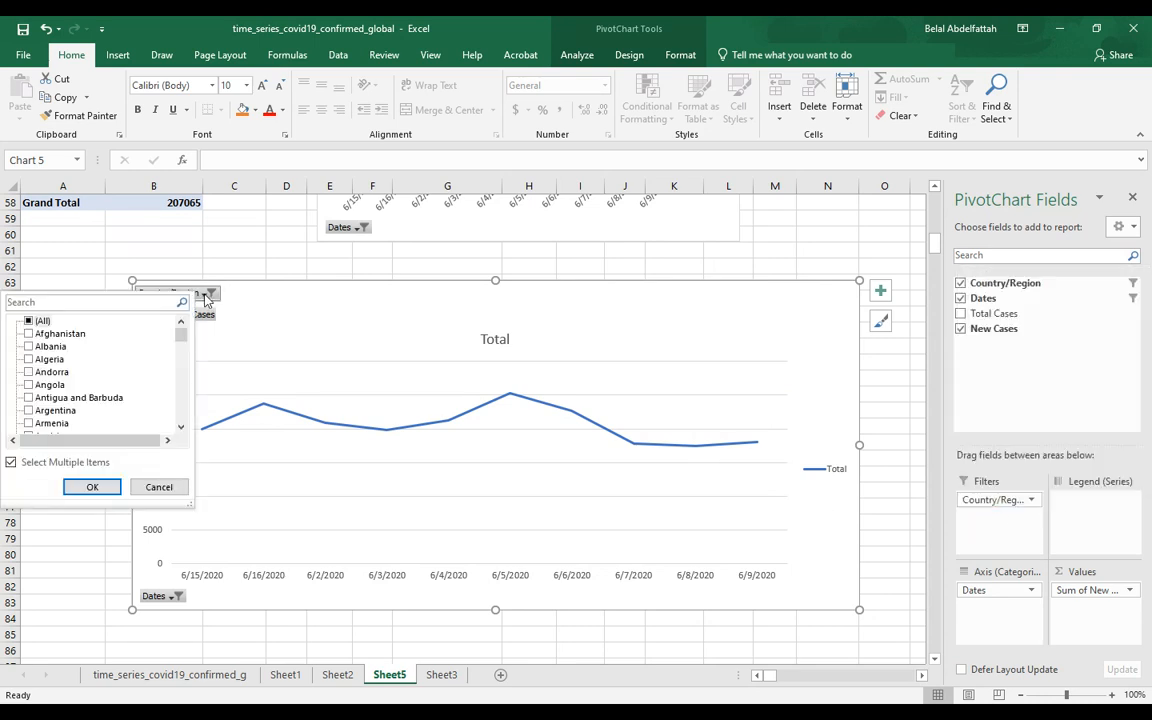
pyautogui.scroll(-6, 95, 375)
pyautogui.scroll(-3, 95, 375)
pyautogui.scroll(2, 95, 375)
pyautogui.scroll(-1, 50, 350)
pyautogui.scroll(4, 50, 350)
pyautogui.scroll(-18, 50, 371)
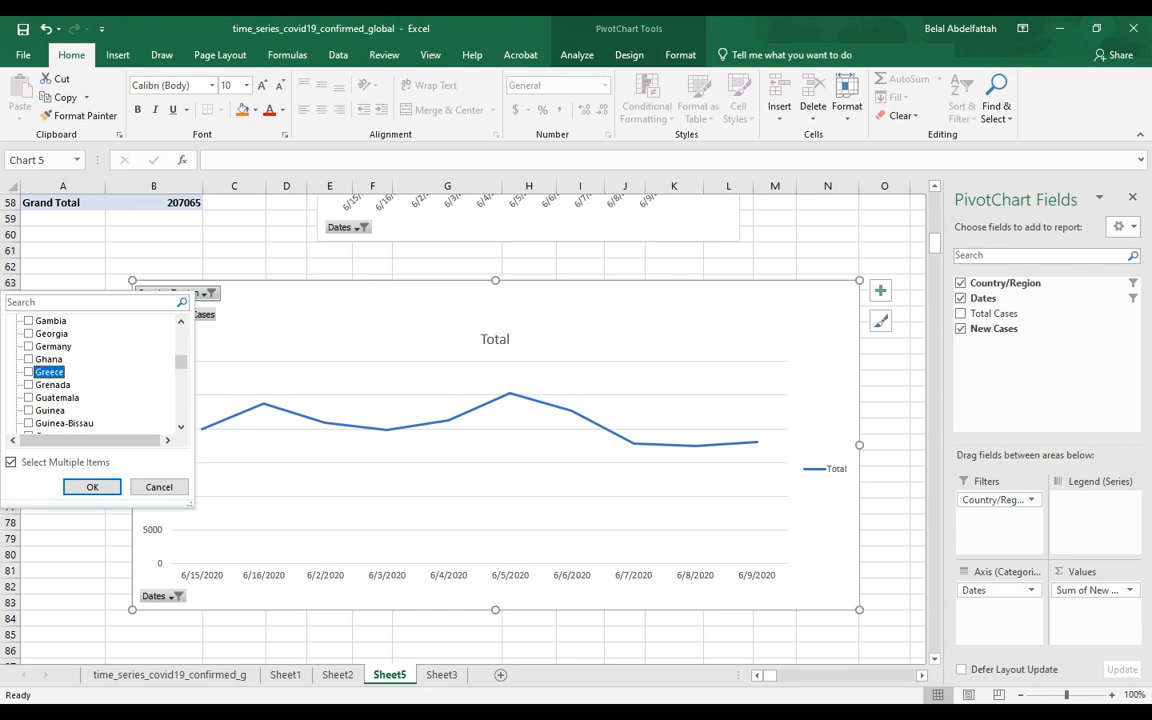
pyautogui.click(29, 347)
pyautogui.click(29, 372)
pyautogui.click(86, 486)
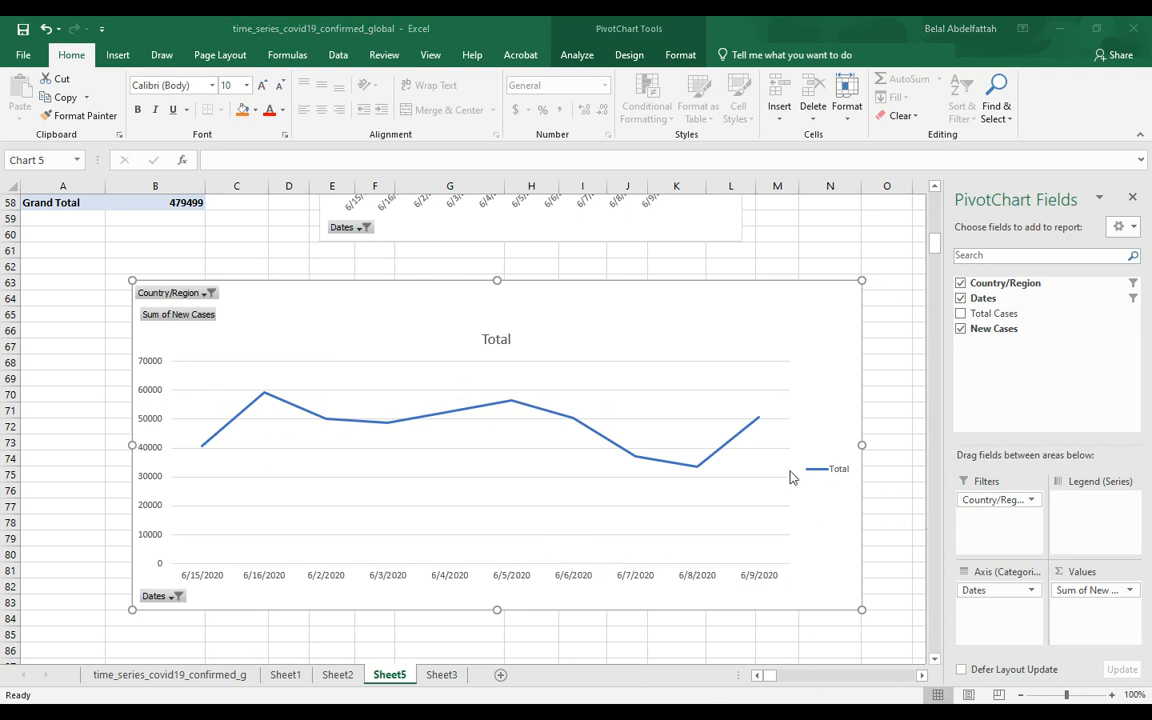
# Step: Move Country/Region from the report filter back to the line chart's legend series
pyautogui.moveTo(995, 499); pyautogui.dragTo(1067, 503)
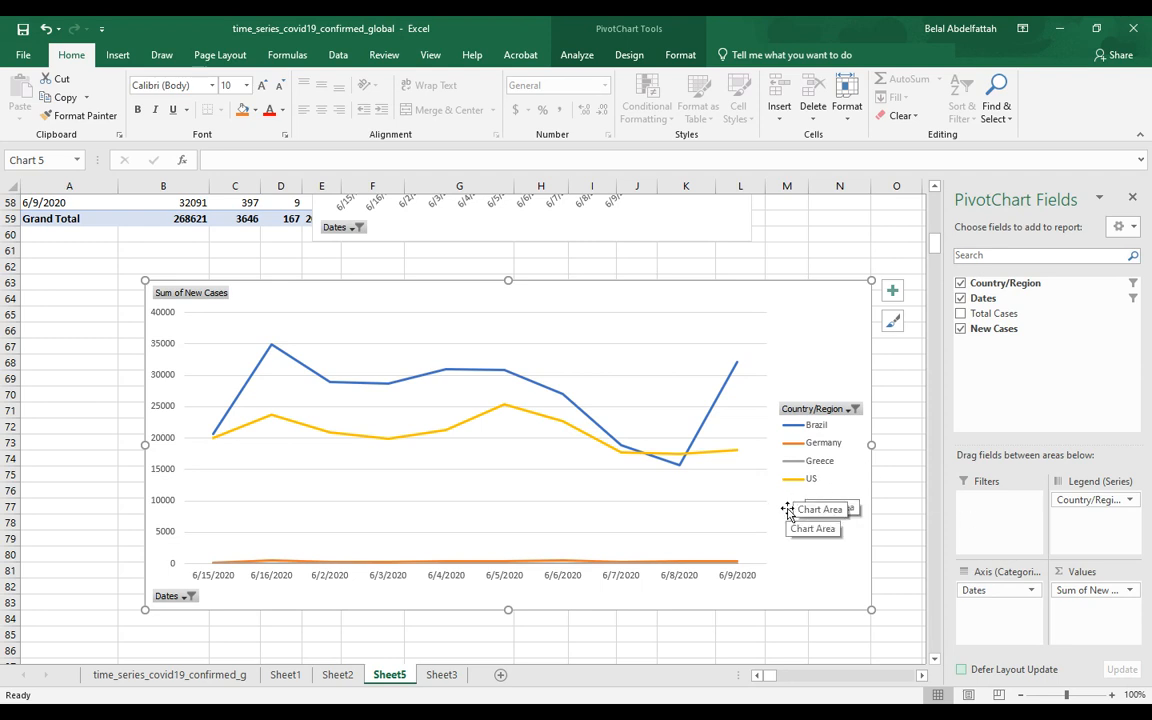
# Step: Review the PivotTables and charts on Sheet5 and look through Sheet2 and Sheet3
pyautogui.scroll(15, 677, 510)
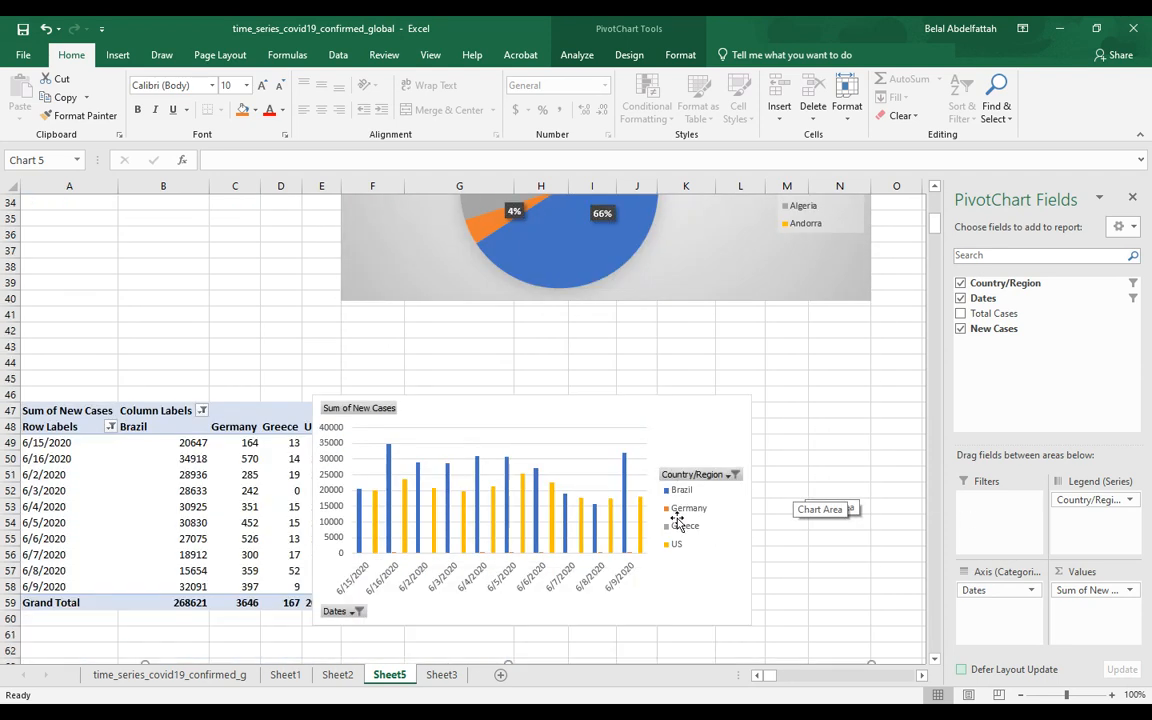
pyautogui.scroll(4, 679, 518)
pyautogui.scroll(-1, 689, 478)
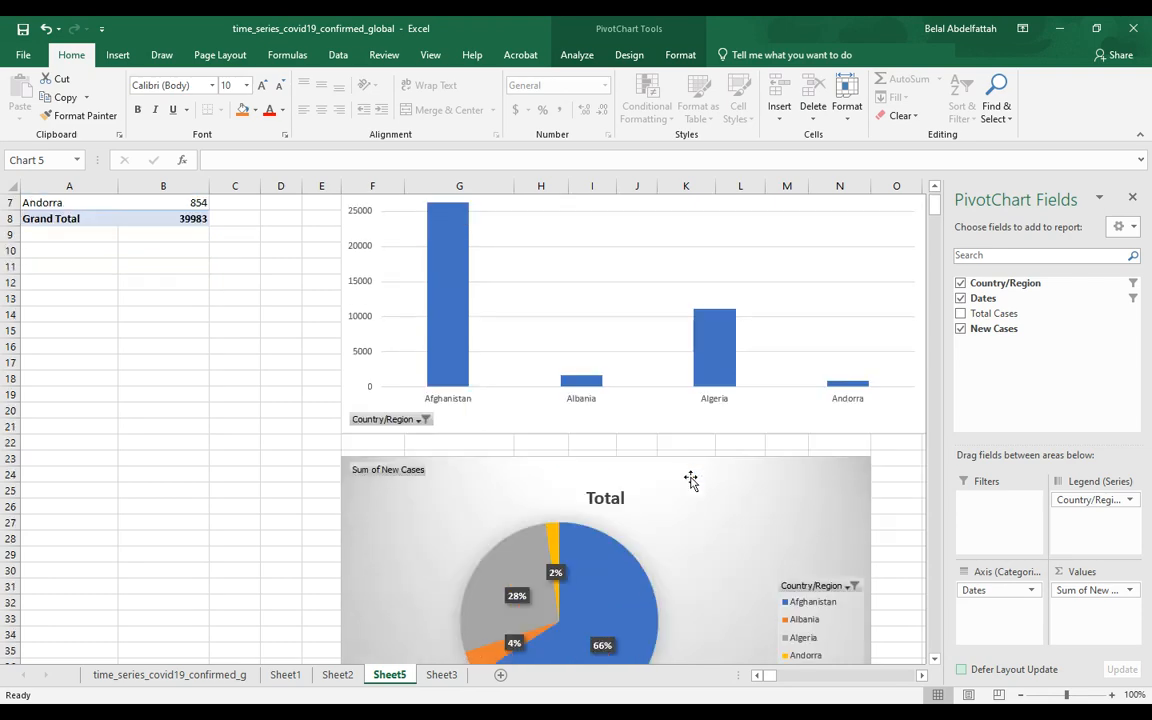
pyautogui.scroll(1, 689, 480)
pyautogui.scroll(-2, 689, 480)
pyautogui.scroll(2, 689, 482)
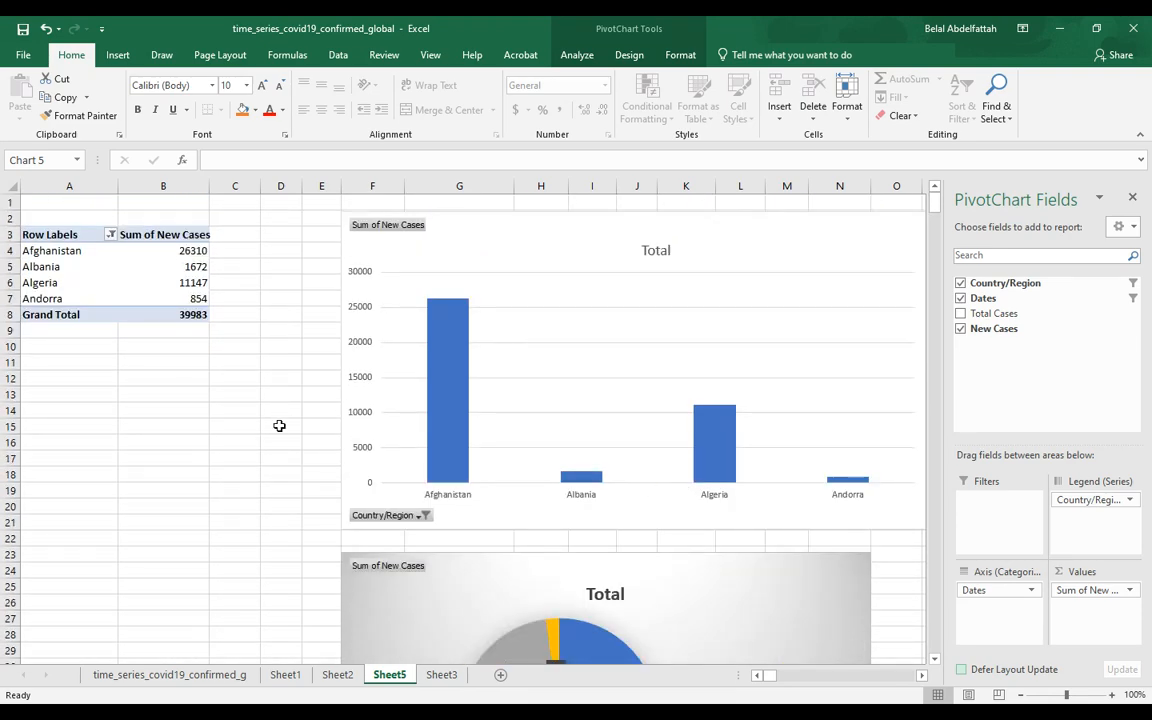
pyautogui.scroll(-13, 72, 496)
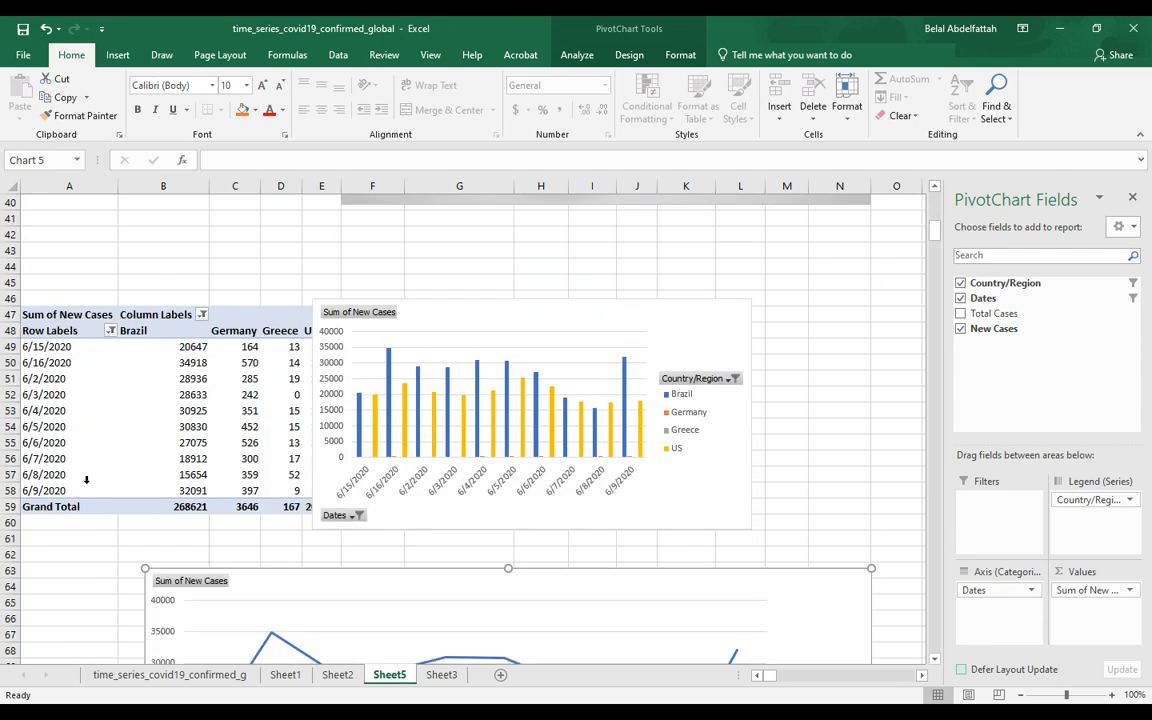
pyautogui.scroll(5, 86, 480)
pyautogui.scroll(-4, 86, 480)
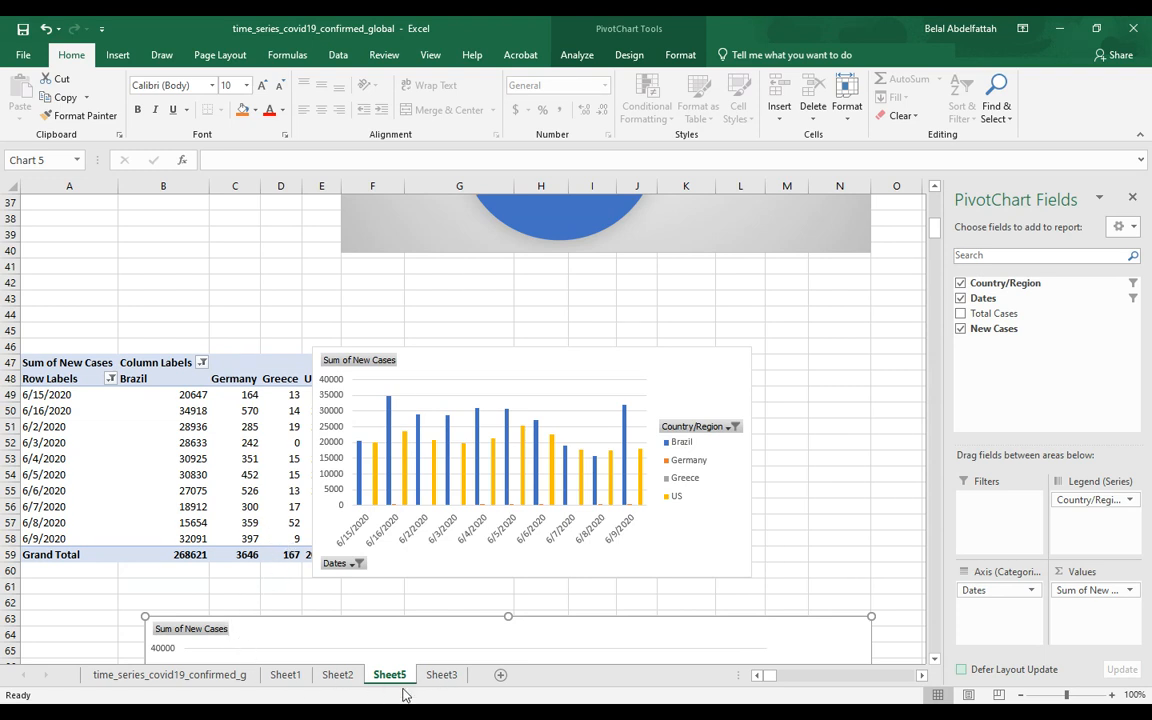
pyautogui.click(337, 675)
pyautogui.click(441, 675)
pyautogui.scroll(2, 268, 497)
pyautogui.scroll(-6, 268, 497)
pyautogui.click(389, 675)
pyautogui.scroll(7, 437, 586)
pyautogui.scroll(6, 456, 550)
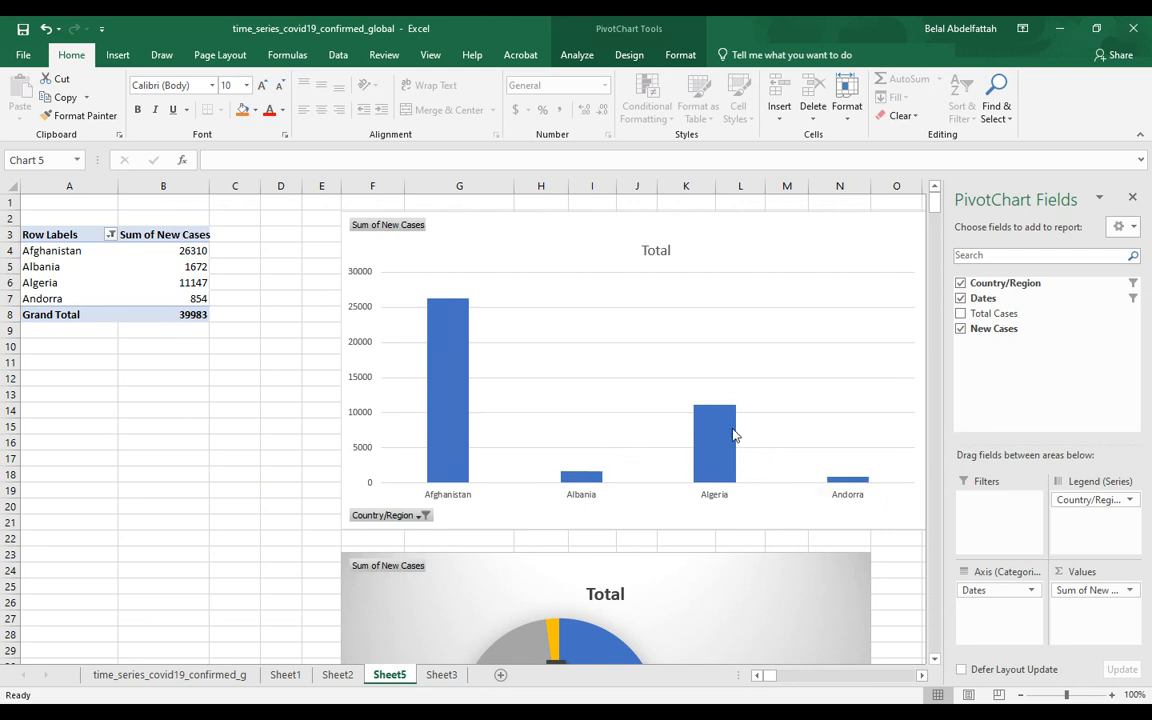
# Step: Move the pie chart below the first PivotTable and reduce its size, shifting the country column chart out of the way
pyautogui.moveTo(458, 577); pyautogui.dragTo(136, 400)
pyautogui.moveTo(523, 243); pyautogui.dragTo(683, 434)
pyautogui.click(540, 381)
pyautogui.moveTo(549, 378); pyautogui.dragTo(421, 380)
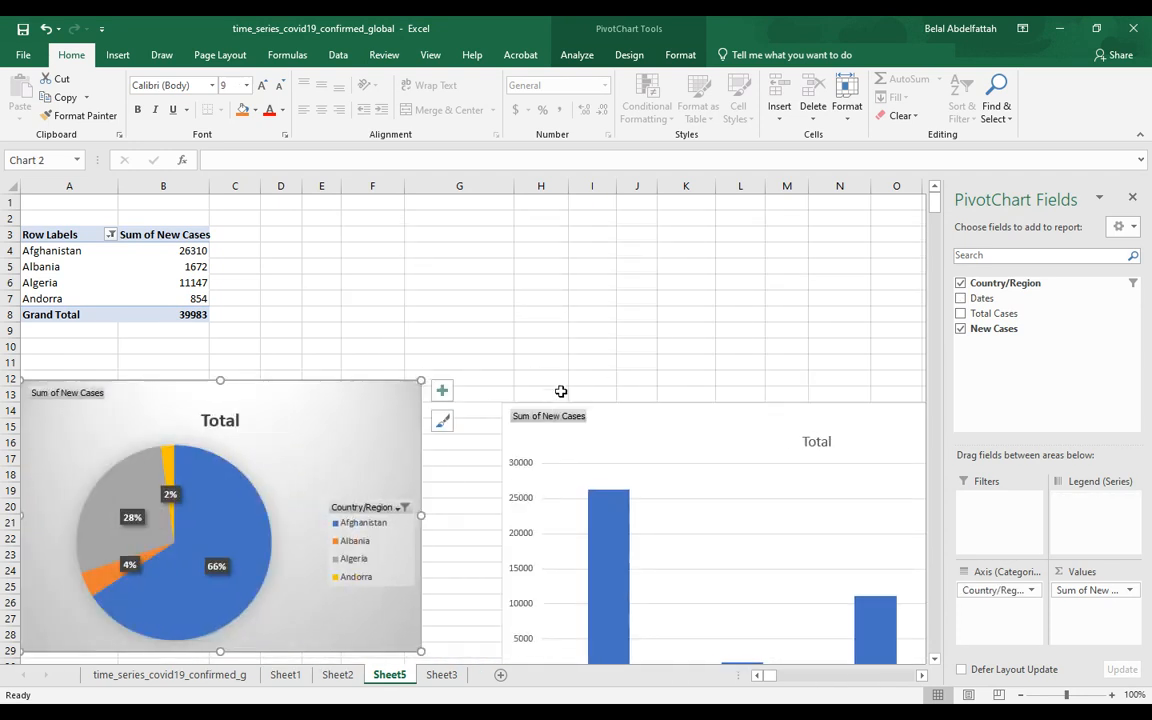
# Step: Close the PivotChart field list and arrange the pie chart and a reduced country column chart side by side next to the first PivotTable
pyautogui.click(1130, 200)
pyautogui.moveTo(676, 437); pyautogui.dragTo(591, 386)
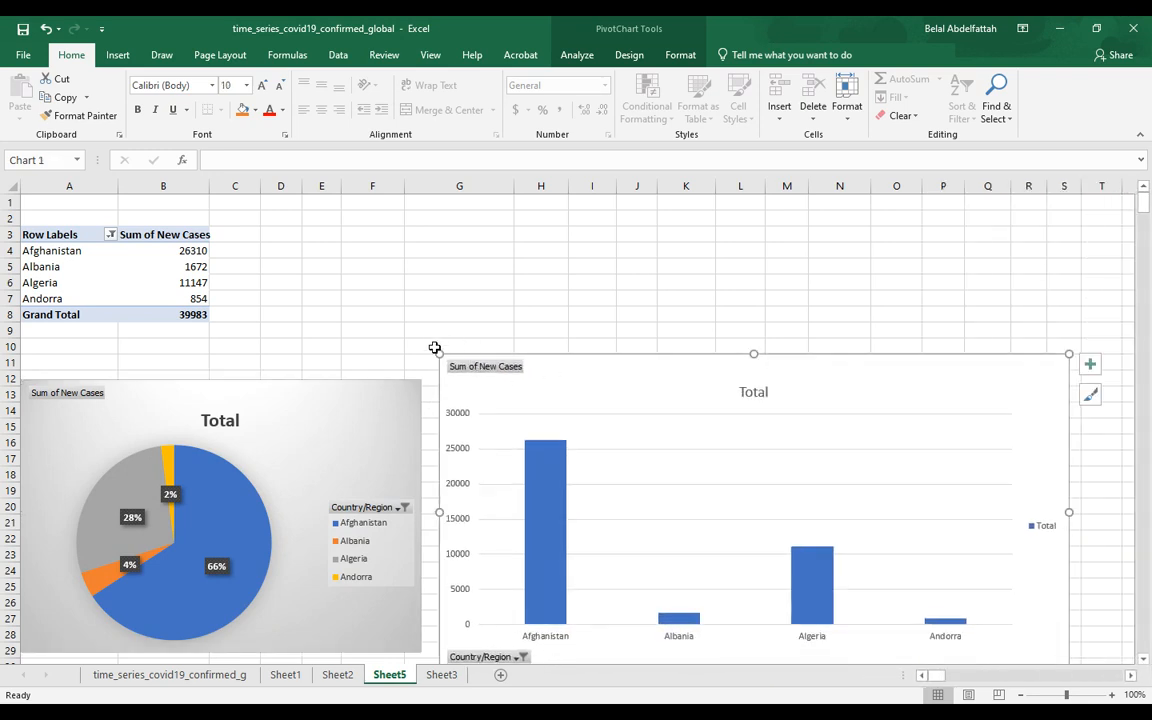
pyautogui.moveTo(440, 355); pyautogui.dragTo(492, 388)
pyautogui.moveTo(334, 393); pyautogui.dragTo(388, 391)
pyautogui.moveTo(300, 378); pyautogui.dragTo(437, 244)
pyautogui.moveTo(735, 393); pyautogui.dragTo(849, 236)
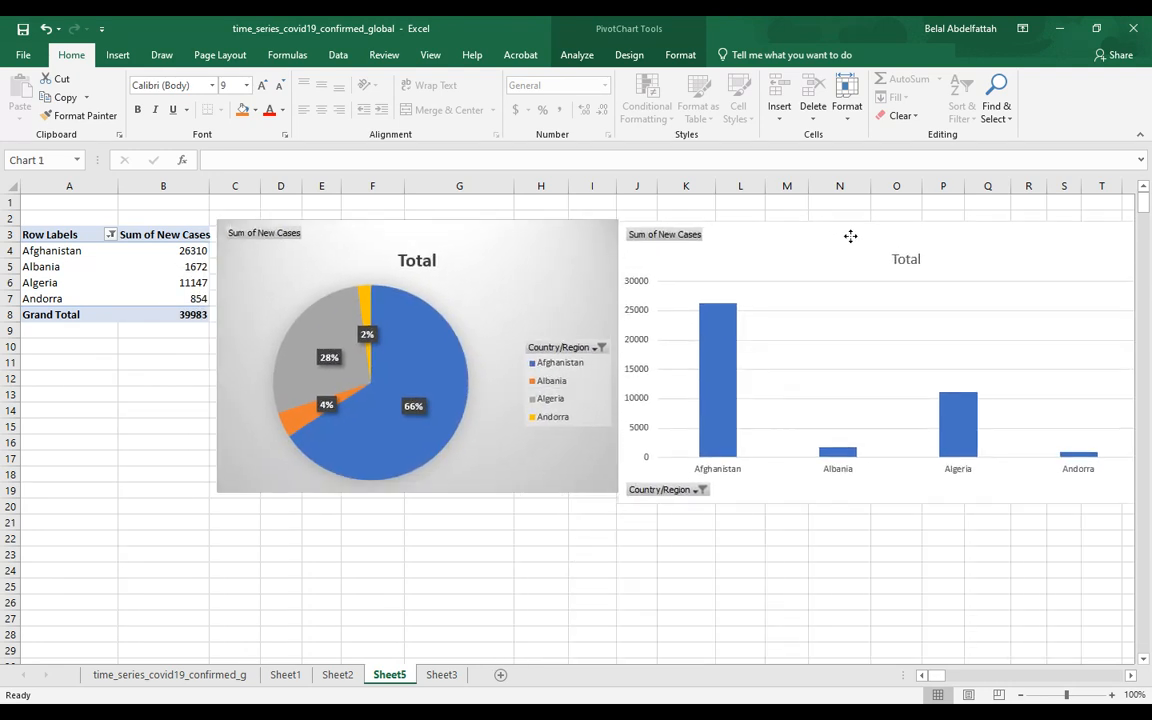
# Step: Move the clustered column chart of new cases by date up to just below the pie chart
pyautogui.scroll(-5, 600, 280)
pyautogui.click(355, 303)
pyautogui.scroll(-7, 370, 340)
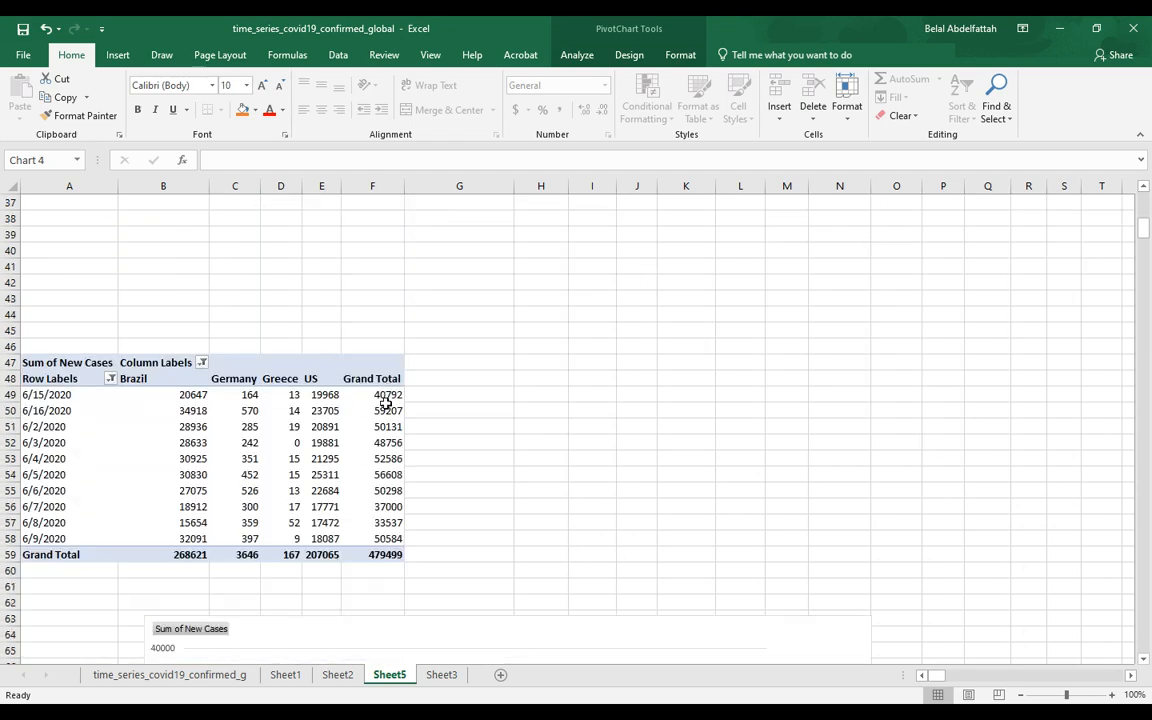
# Step: Narrow the line chart and place it directly below the country column chart, beside the clustered column chart
pyautogui.scroll(-4, 386, 402)
pyautogui.moveTo(483, 445); pyautogui.dragTo(620, 262)
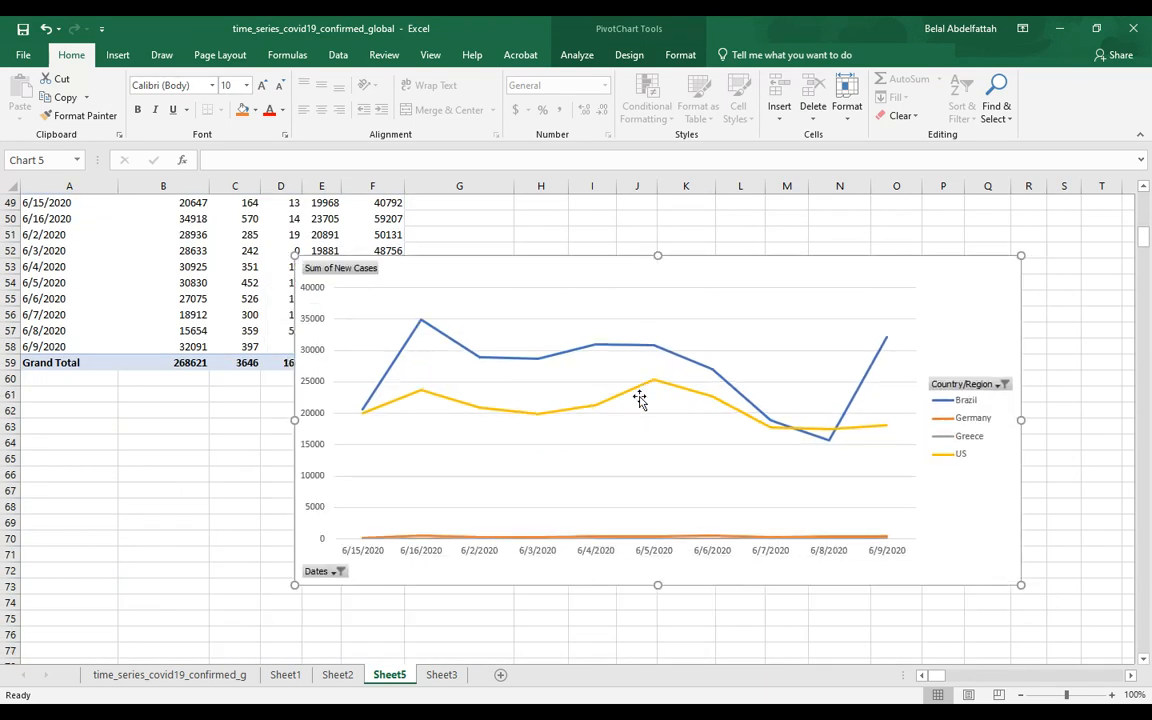
pyautogui.scroll(6, 640, 400)
pyautogui.moveTo(577, 550); pyautogui.dragTo(639, 362)
pyautogui.scroll(2, 453, 401)
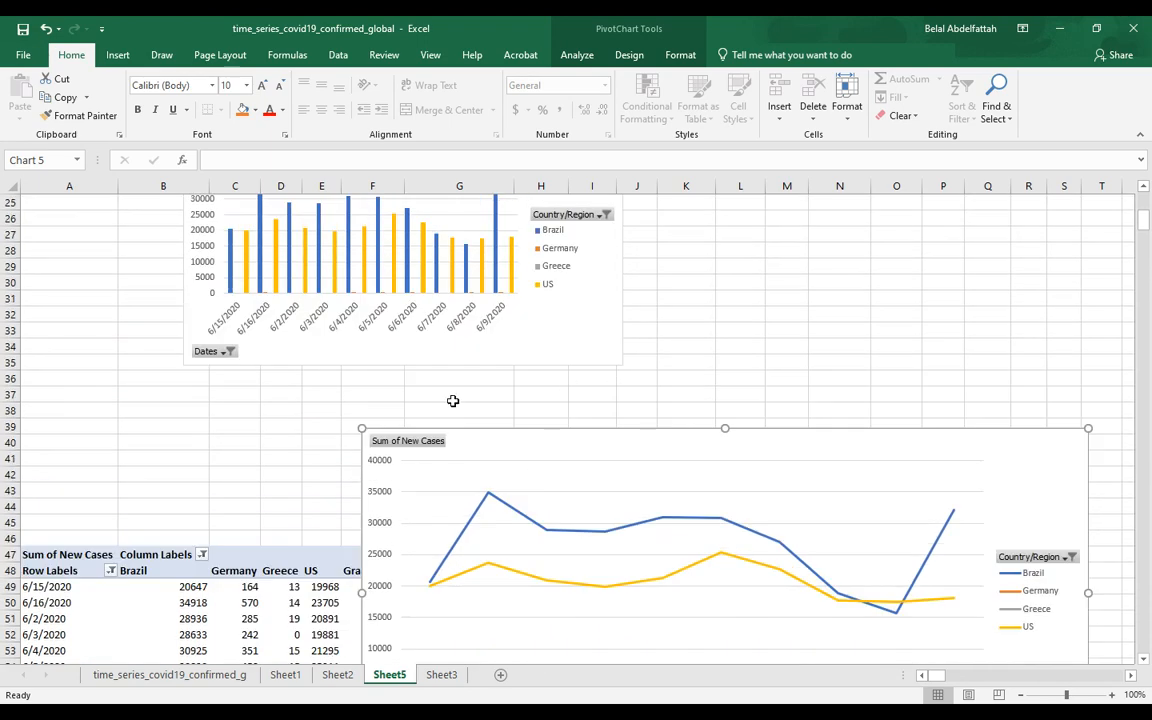
pyautogui.moveTo(362, 428); pyautogui.dragTo(582, 441)
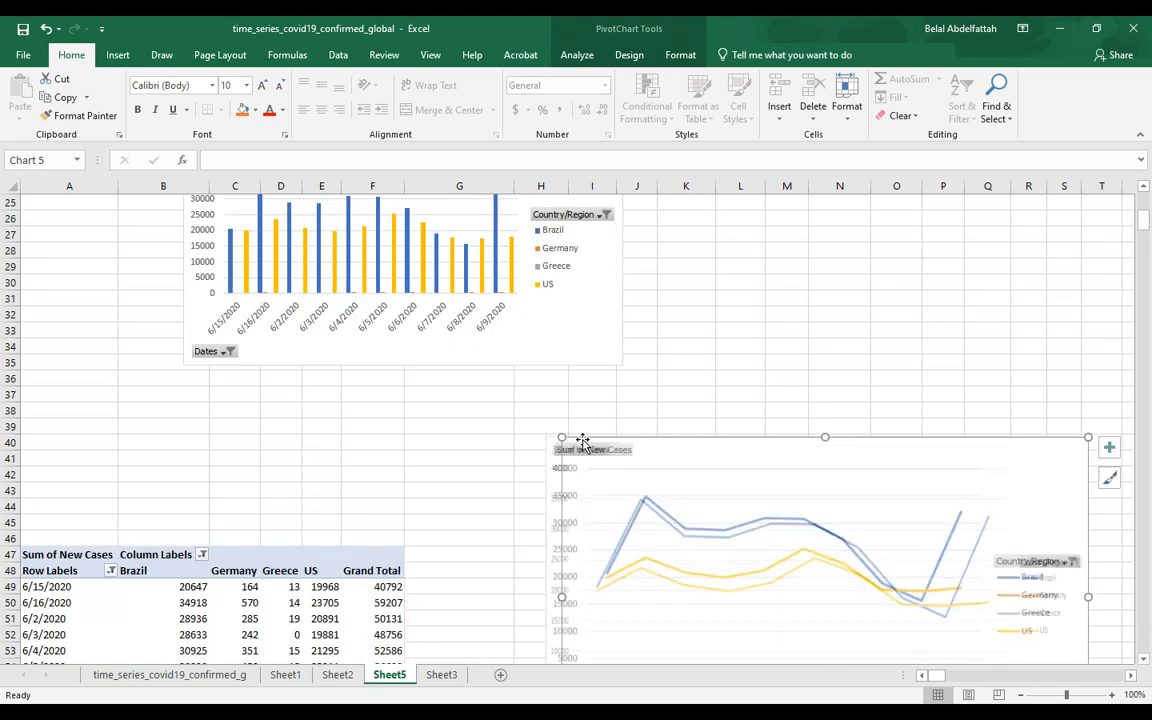
pyautogui.moveTo(701, 438); pyautogui.dragTo(767, 308)
pyautogui.scroll(2, 773, 347)
pyautogui.moveTo(801, 450); pyautogui.dragTo(797, 341)
pyautogui.scroll(4, 797, 341)
pyautogui.moveTo(782, 493); pyautogui.dragTo(790, 430)
# Step: Move the dates-by-country PivotTable from A47 to cell C38, below the clustered column chart
pyautogui.scroll(-11, 790, 430)
pyautogui.click(67, 311)
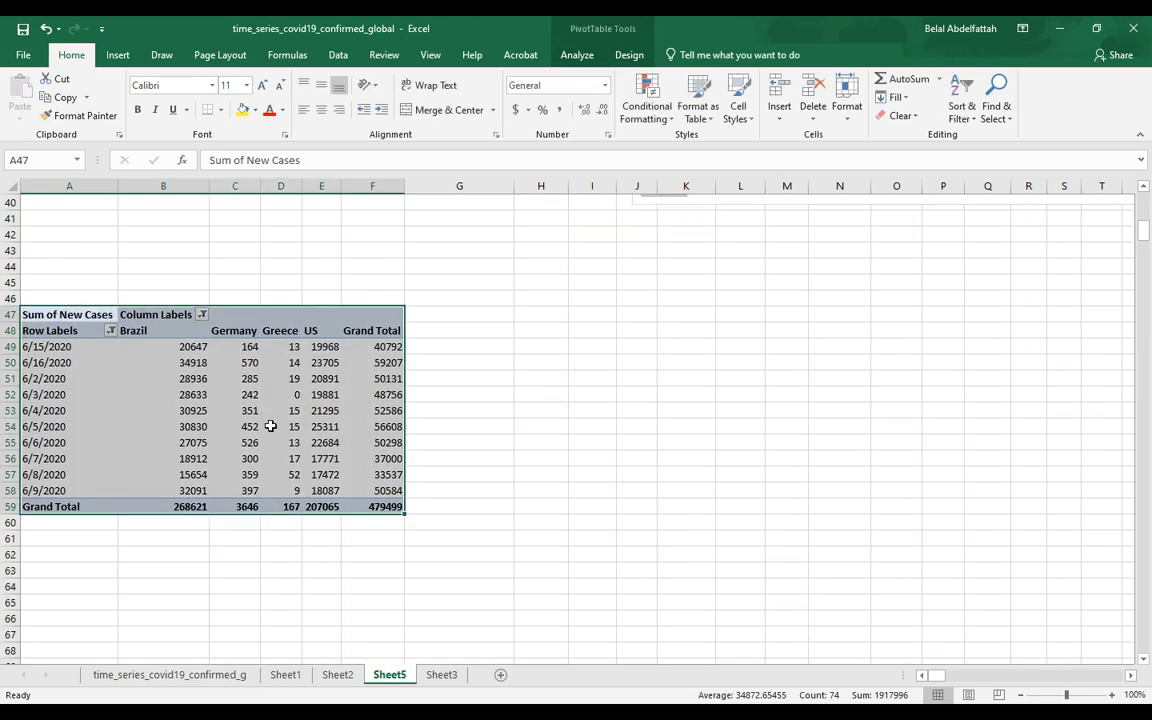
pyautogui.scroll(1, 272, 360)
pyautogui.hotkey('ctrl', 'c')
pyautogui.scroll(7, 262, 423)
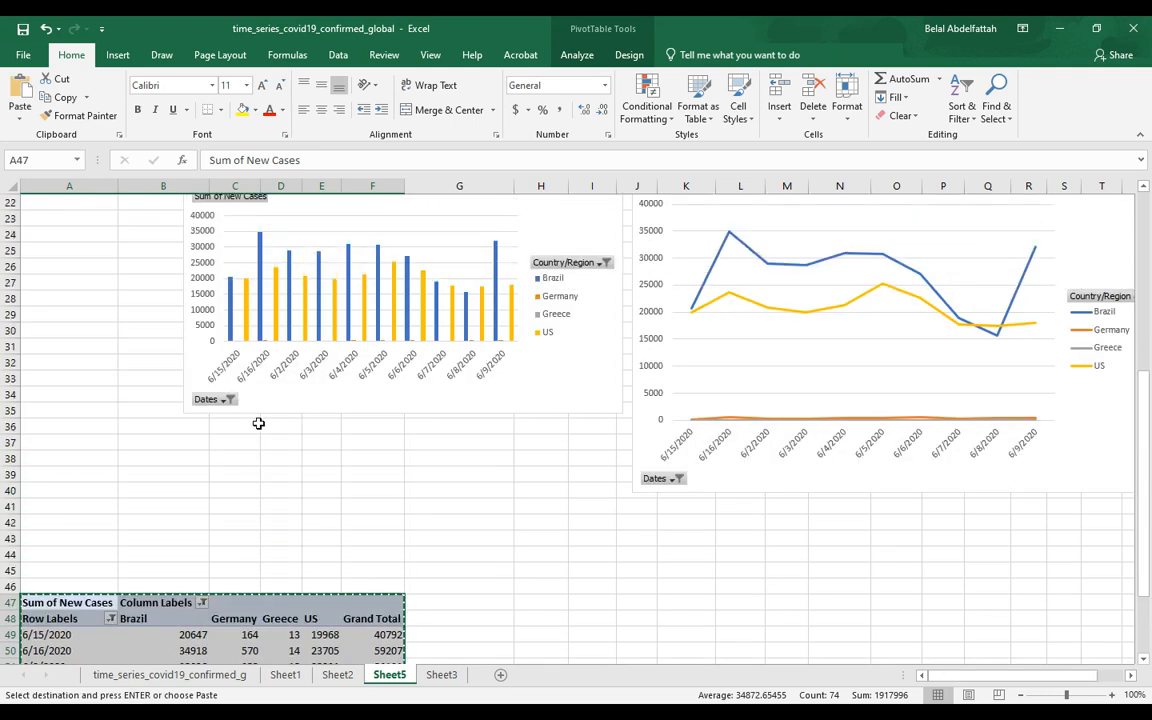
pyautogui.click(274, 565)
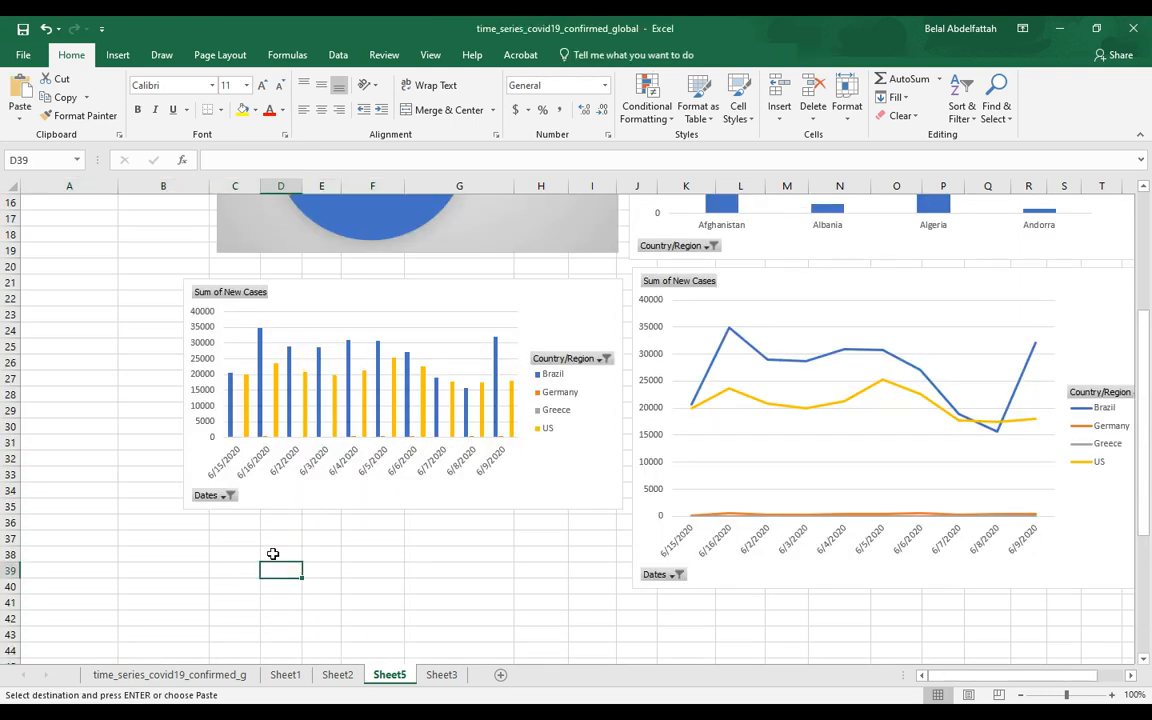
pyautogui.click(214, 552)
pyautogui.press('Return')
# Step: Review the arranged charts and the relocated PivotTable on Sheet5, zooming out to 85%
pyautogui.scroll(5, 217, 549)
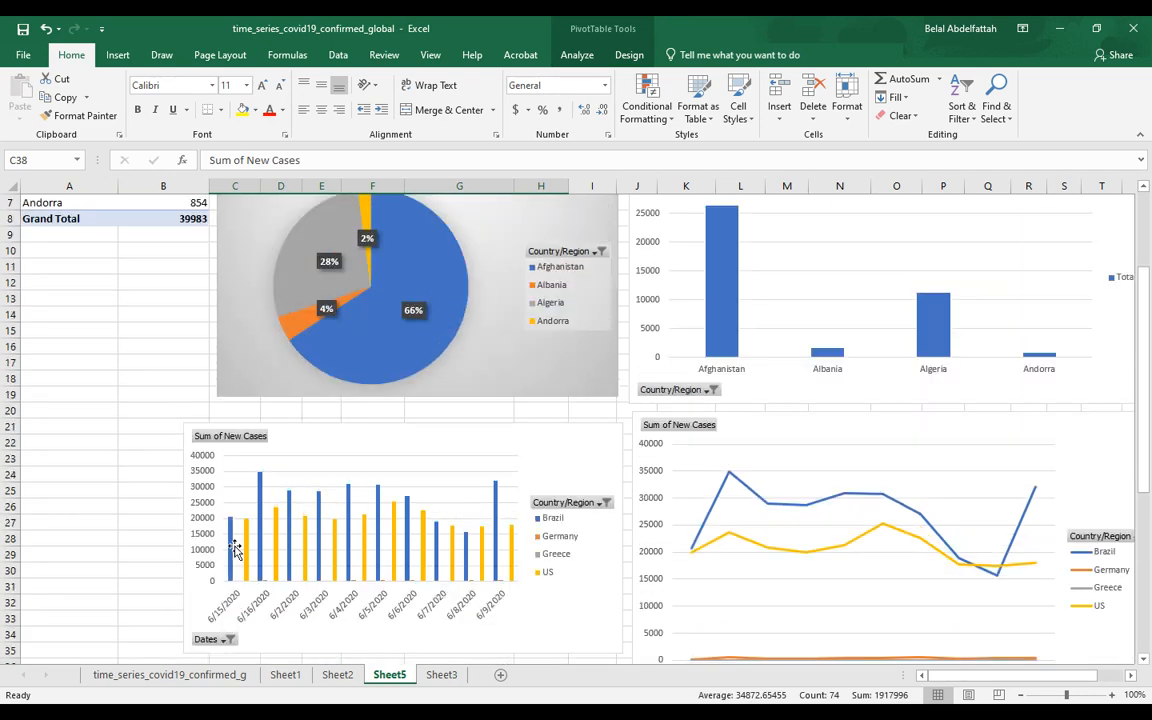
pyautogui.scroll(-6, 133, 355)
pyautogui.scroll(6, 103, 340)
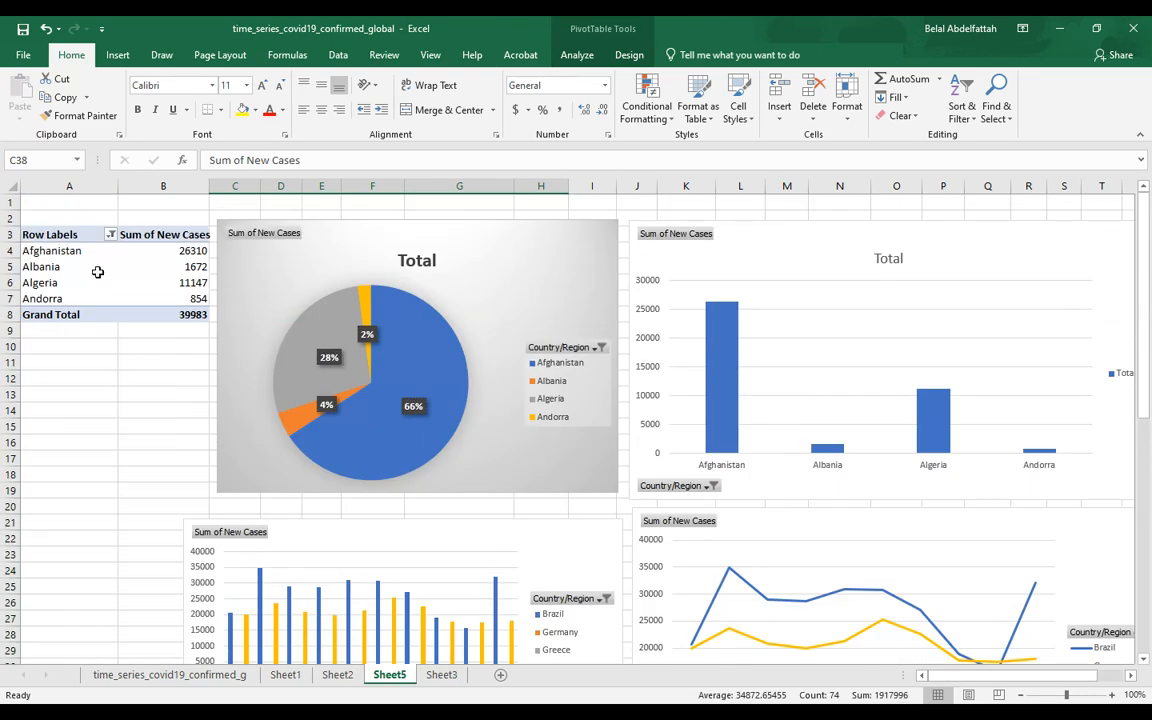
pyautogui.scroll(-4, 507, 420)
pyautogui.scroll(1, 507, 420)
pyautogui.scroll(-4, 506, 414)
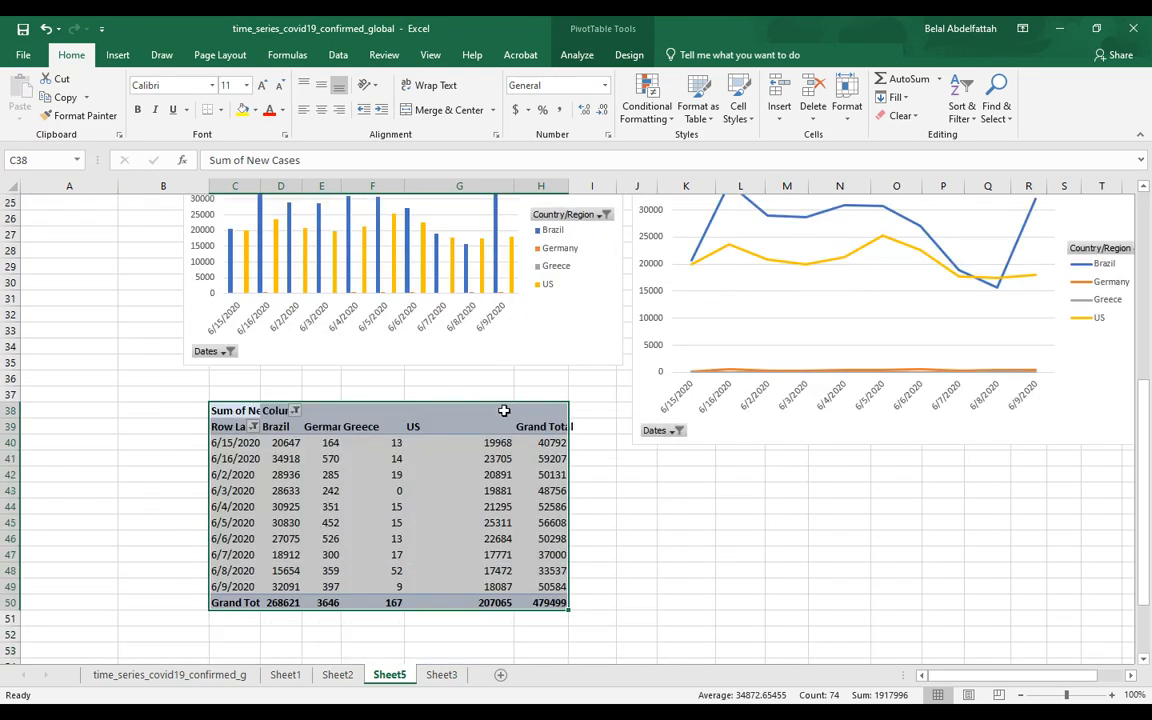
pyautogui.scroll(2, 506, 414)
pyautogui.scroll(-1, 505, 414)
pyautogui.scroll(5, 503, 415)
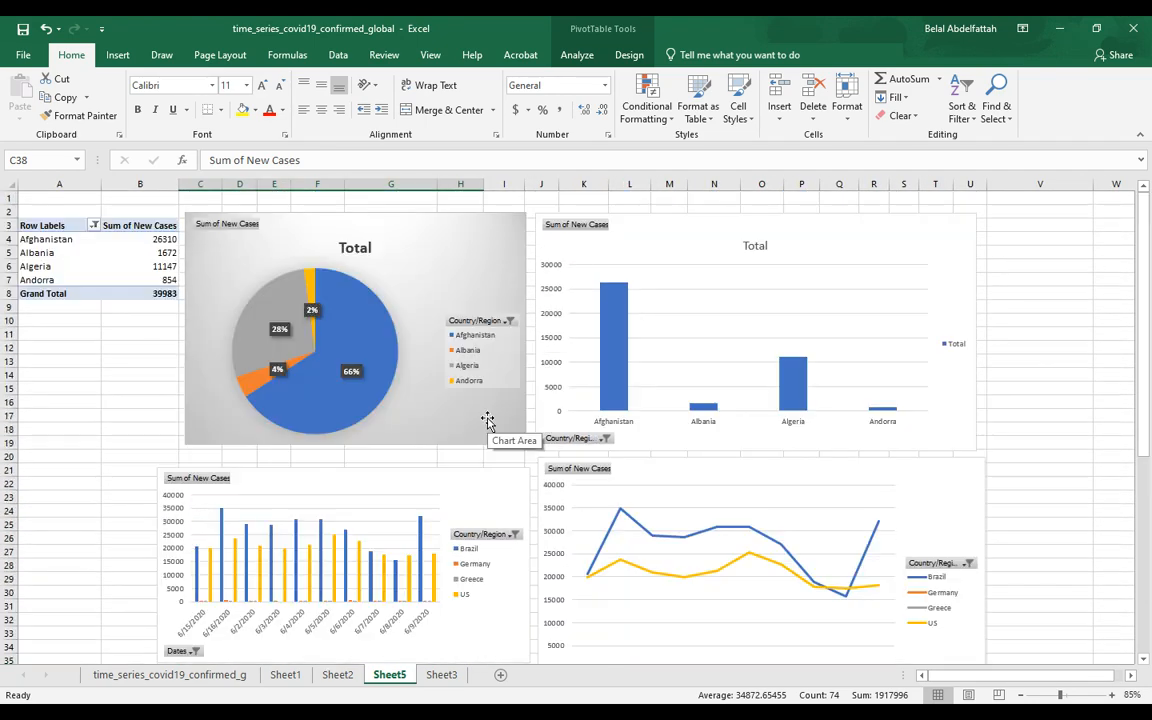